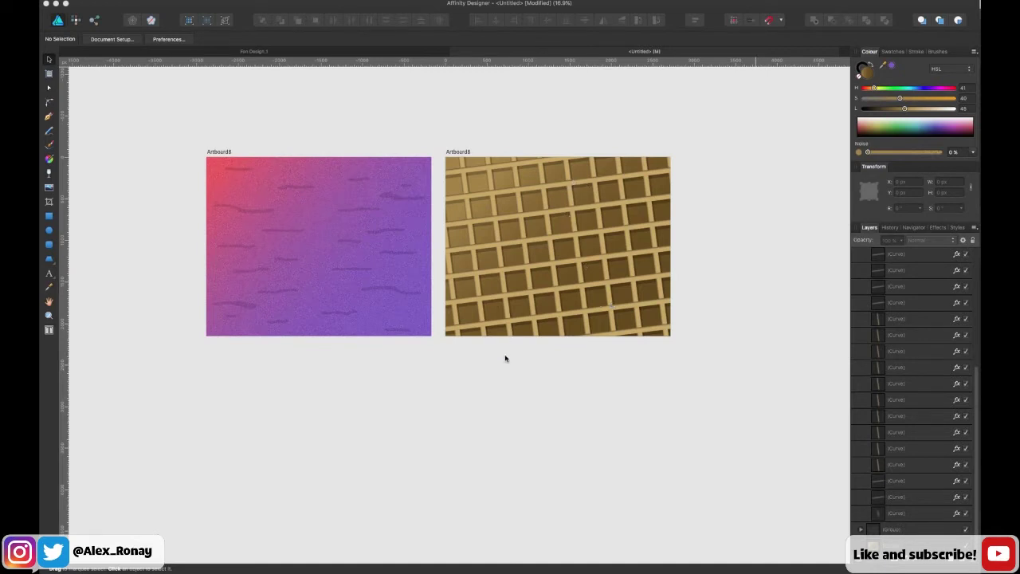
scroll(505, 358, up, 1)
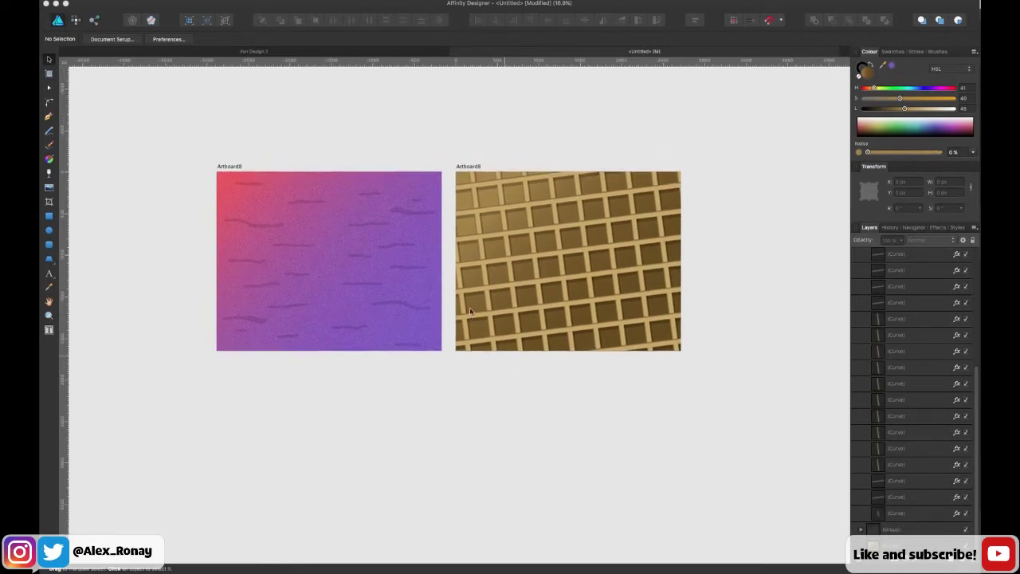
scroll(471, 311, right, 3)
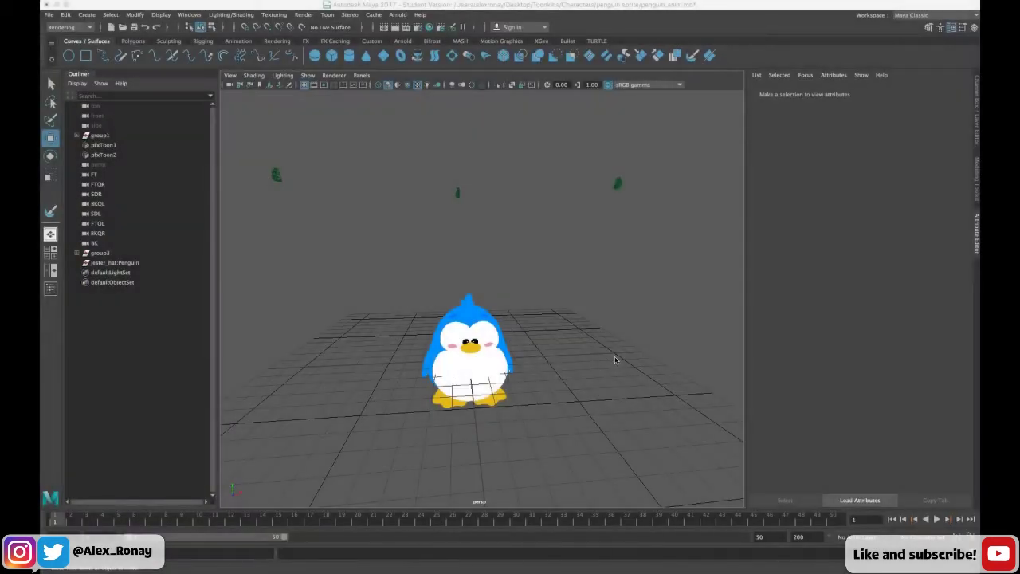
Create a NURBS sphere and raise it to sit on top of the penguin's head.
mouse_move(602, 365)
alt+mouse_down()
mouse_move(579, 368)
mouse_move(608, 359)
alt+mouse_up()
scroll(614, 361, up, 3)
click(315, 55)
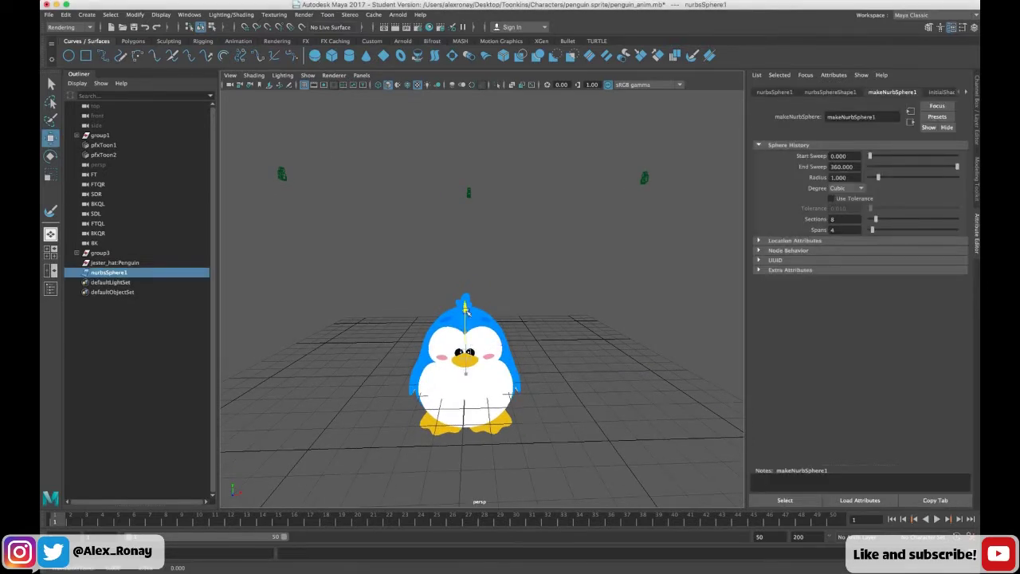
drag(465, 326, 465, 254)
click(51, 174)
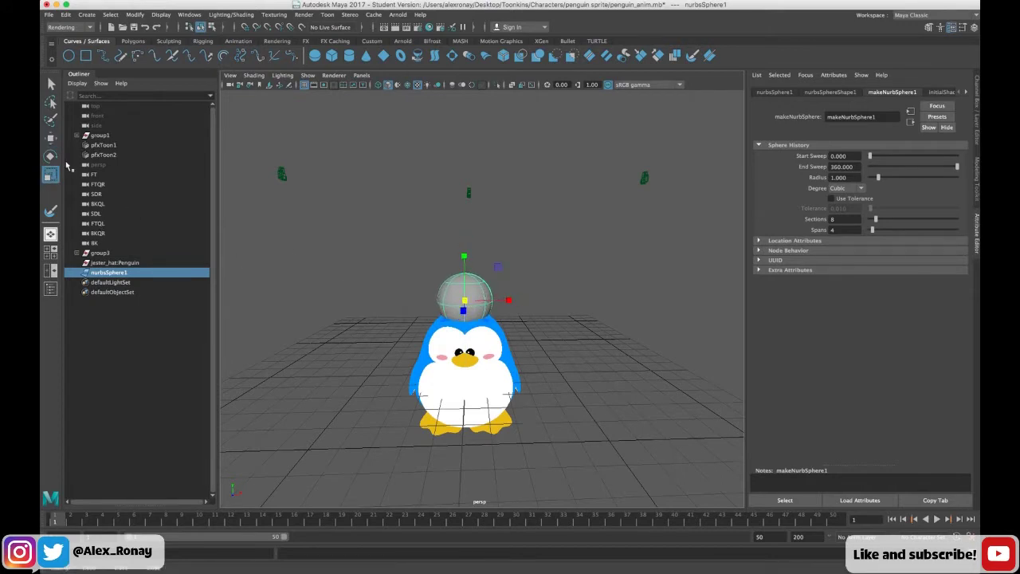
key(w)
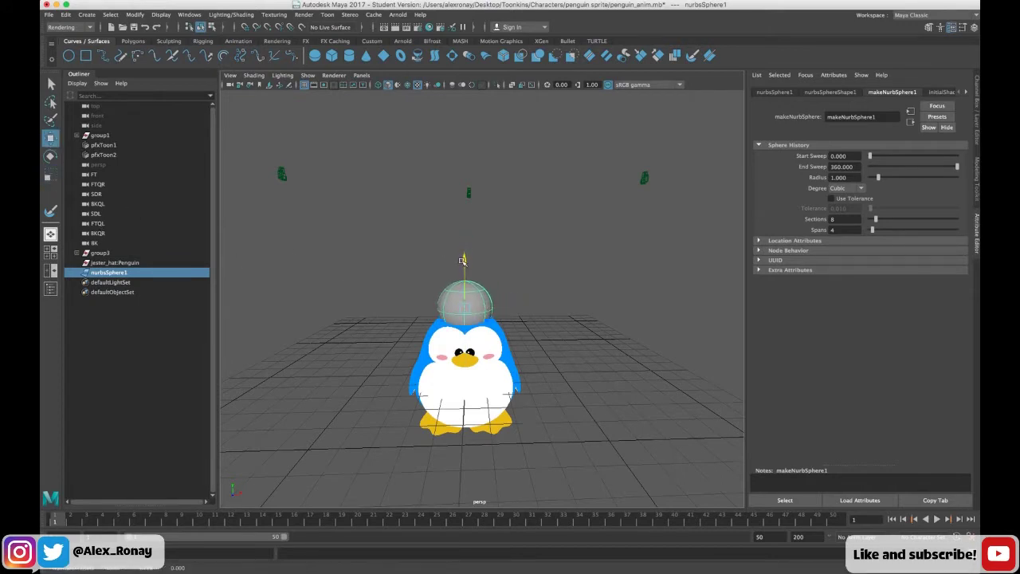
Increase the sphere's surface resolution to 39 sections and 42 spans.
click(542, 297)
alt+drag(550, 300, 479, 316)
click(466, 302)
click(556, 319)
click(477, 314)
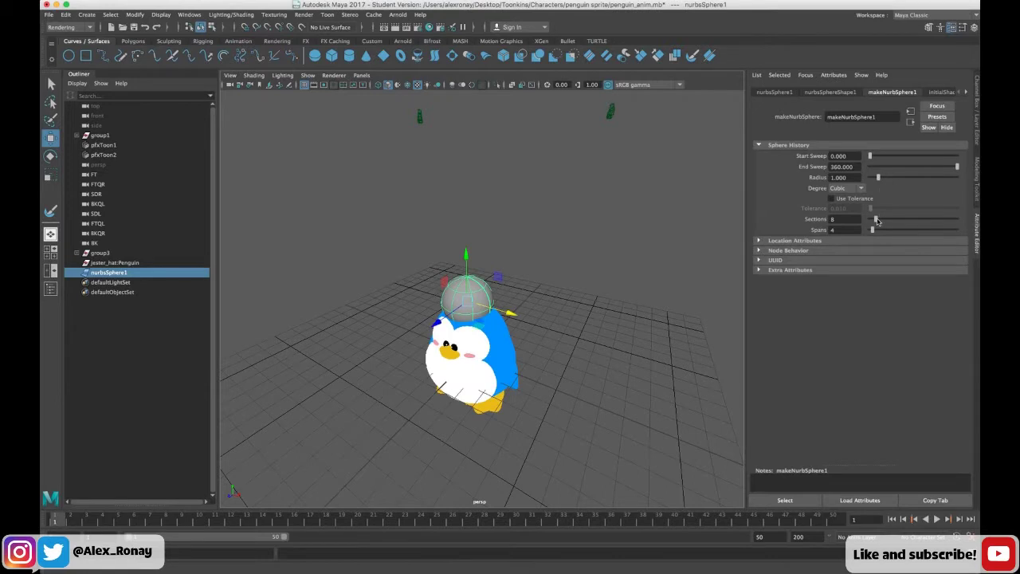
drag(877, 221, 904, 231)
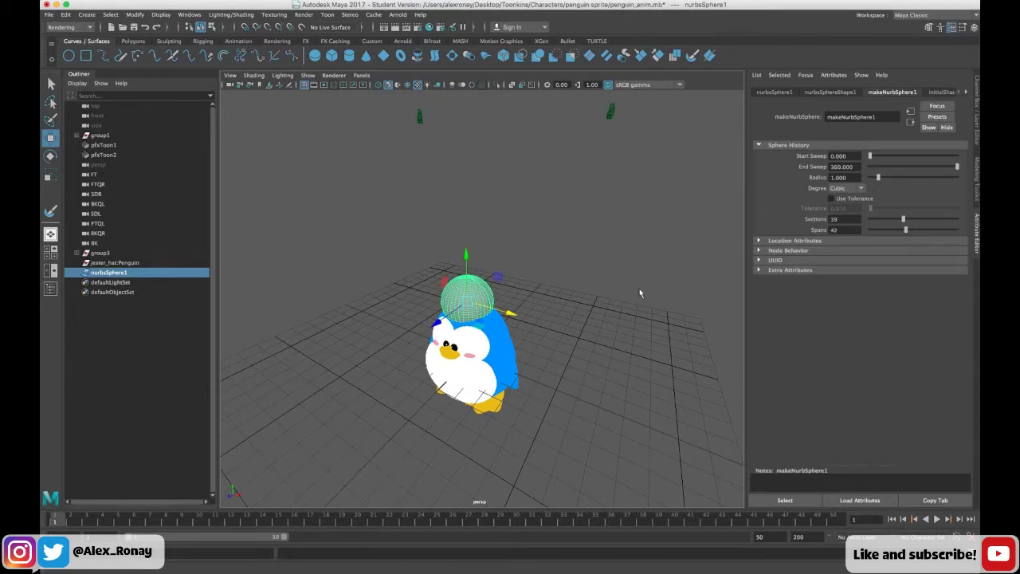
Set up the Sculpt Geometry Tool for the sphere with an upper brush radius of 0.6667 and the pull operation.
mouse_move(639, 293)
alt+mouse_down()
mouse_move(611, 291)
mouse_move(568, 355)
alt+mouse_up()
click(692, 58)
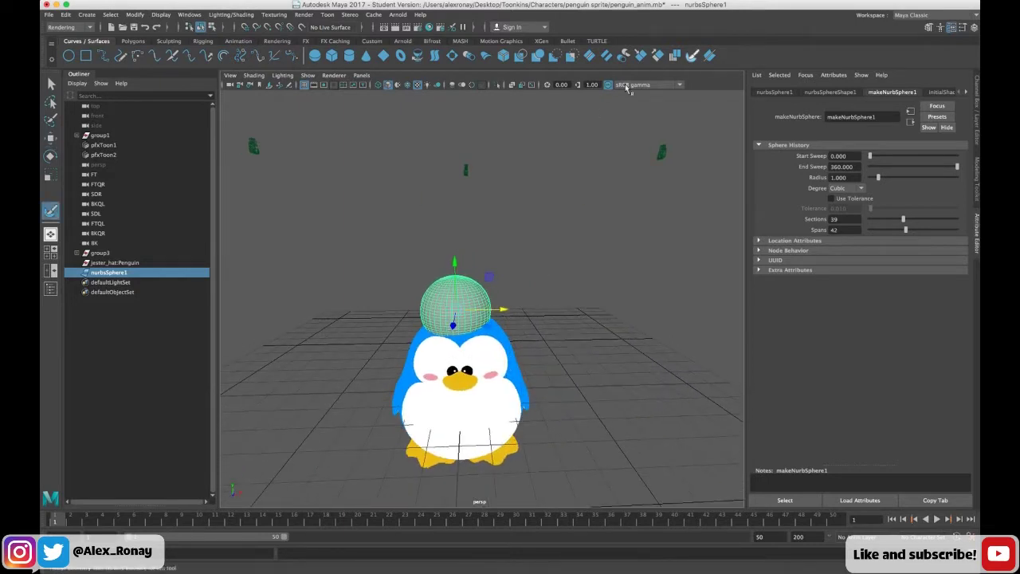
double_click(51, 211)
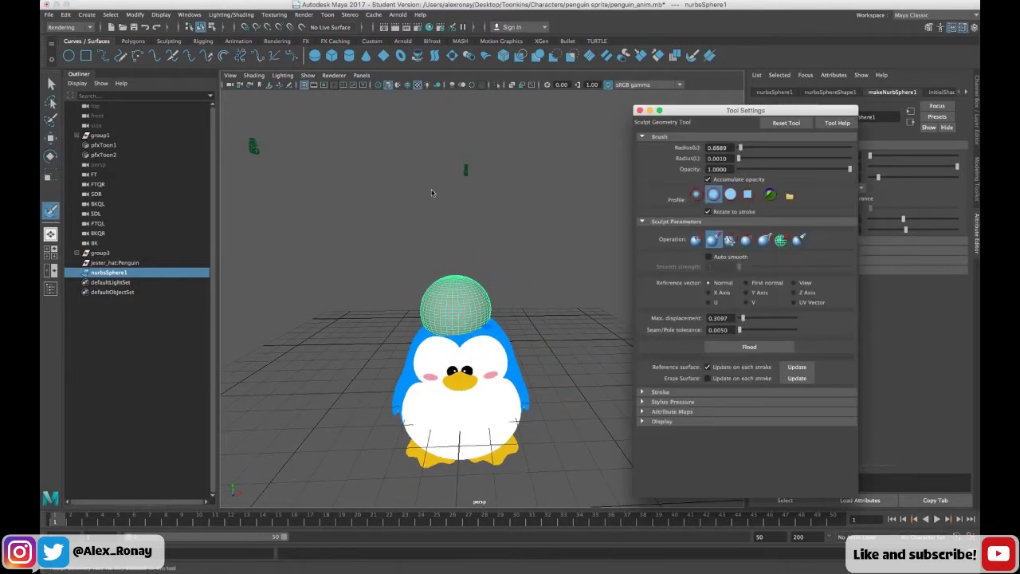
alt+drag(574, 298, 506, 305)
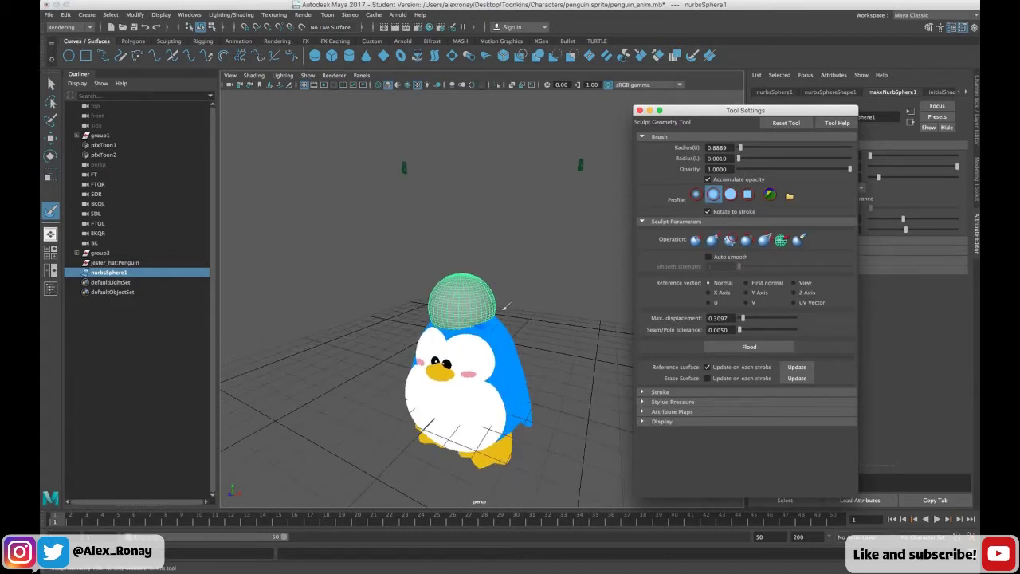
drag(740, 148, 740, 148)
click(712, 239)
Pull a bulging brim out around the lower edge of the sphere and even out its front surface.
mouse_move(574, 327)
alt+mouse_down()
mouse_move(490, 342)
mouse_move(517, 323)
mouse_move(542, 359)
mouse_move(495, 371)
mouse_move(531, 383)
mouse_move(488, 367)
alt+mouse_up()
mouse_move(629, 352)
alt+mouse_down()
mouse_move(585, 355)
mouse_move(558, 376)
mouse_move(582, 372)
mouse_move(458, 376)
mouse_move(489, 371)
alt+mouse_up()
key(ctrl+z)
alt+drag(572, 350, 537, 339)
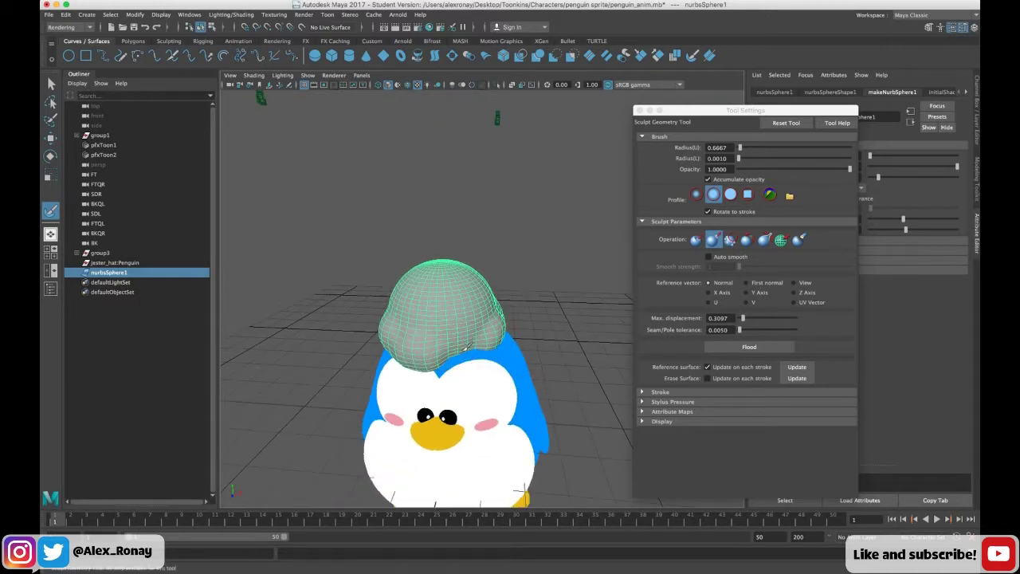
drag(467, 348, 463, 351)
mouse_move(569, 332)
alt+mouse_down()
mouse_move(488, 330)
mouse_move(577, 299)
alt+mouse_up()
click(747, 239)
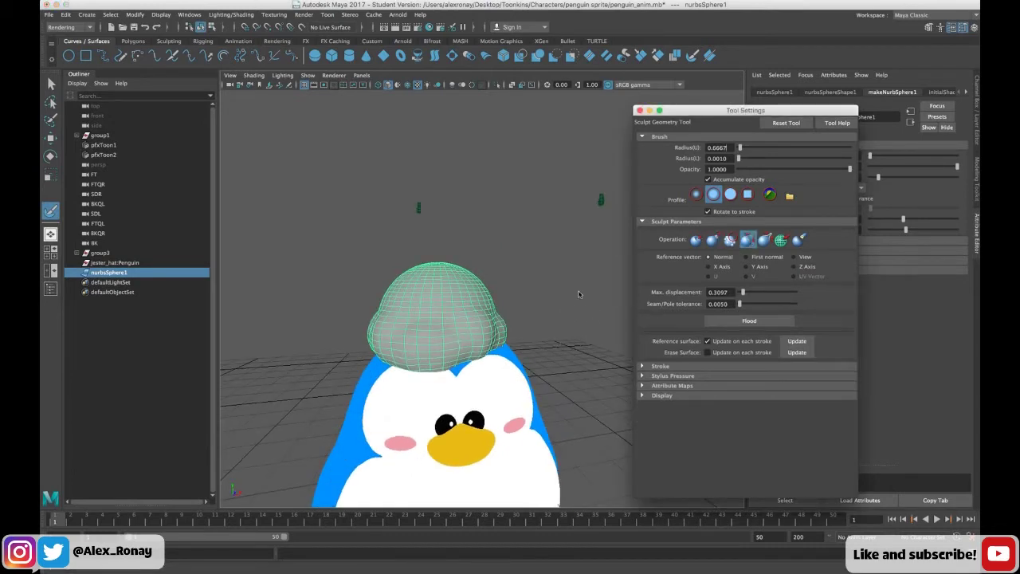
click(457, 312)
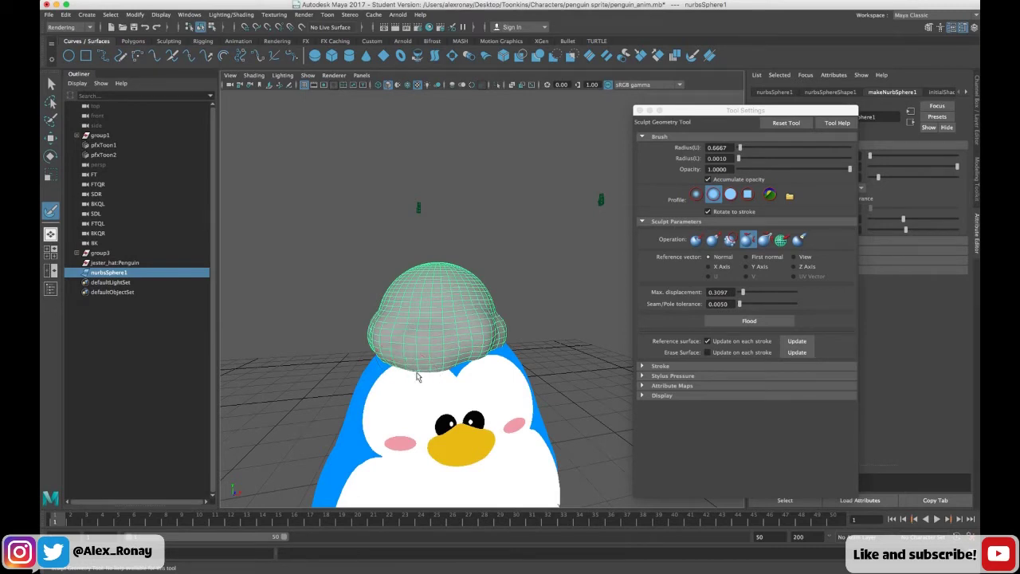
Push the front underside of the hat inward above the penguin's face, undoing the last unwanted strokes.
click(697, 240)
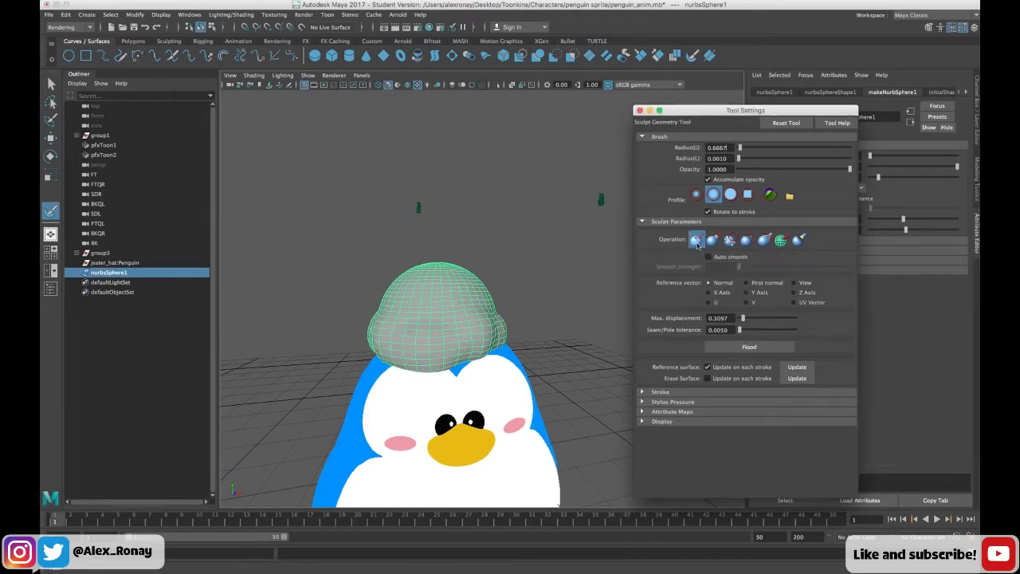
alt+drag(556, 360, 585, 319)
click(438, 313)
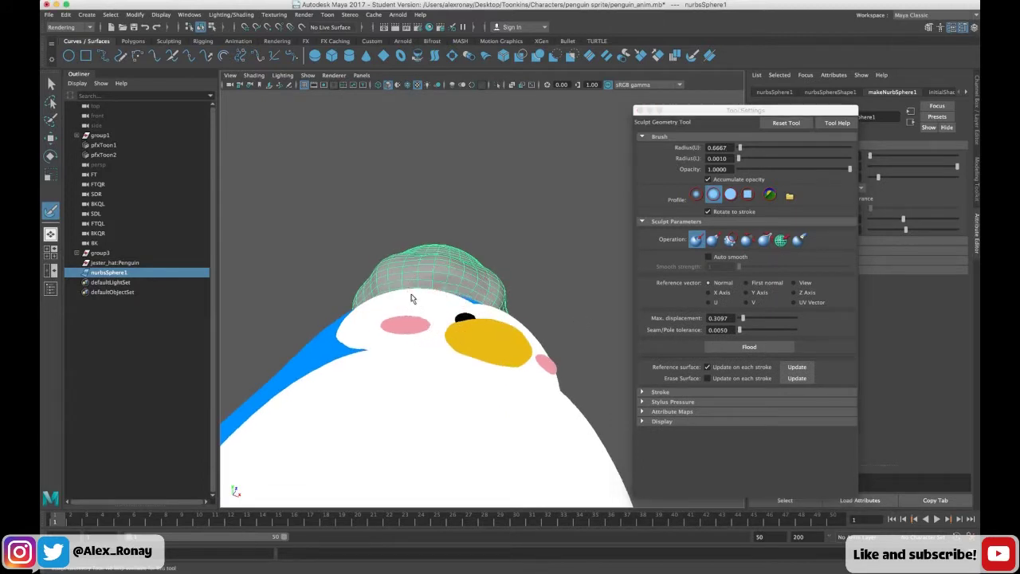
drag(411, 295, 376, 297)
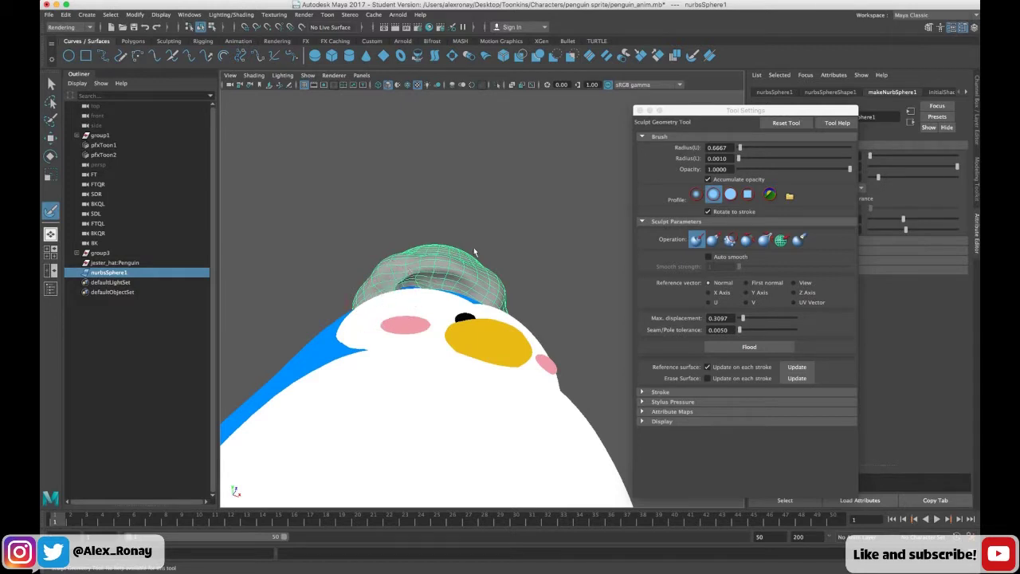
mouse_move(512, 258)
alt+mouse_down()
mouse_move(521, 285)
mouse_move(560, 273)
alt+mouse_up()
key(z)
key(z)
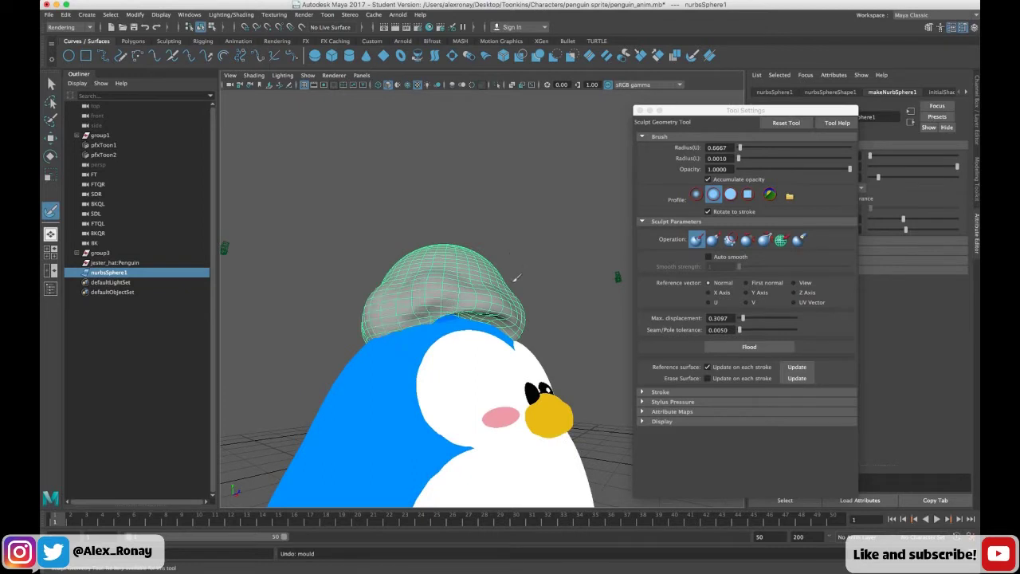
key(z)
Push the hat's underside inward around the back and sides of the head, and close the sculpt settings.
alt+drag(543, 314, 569, 312)
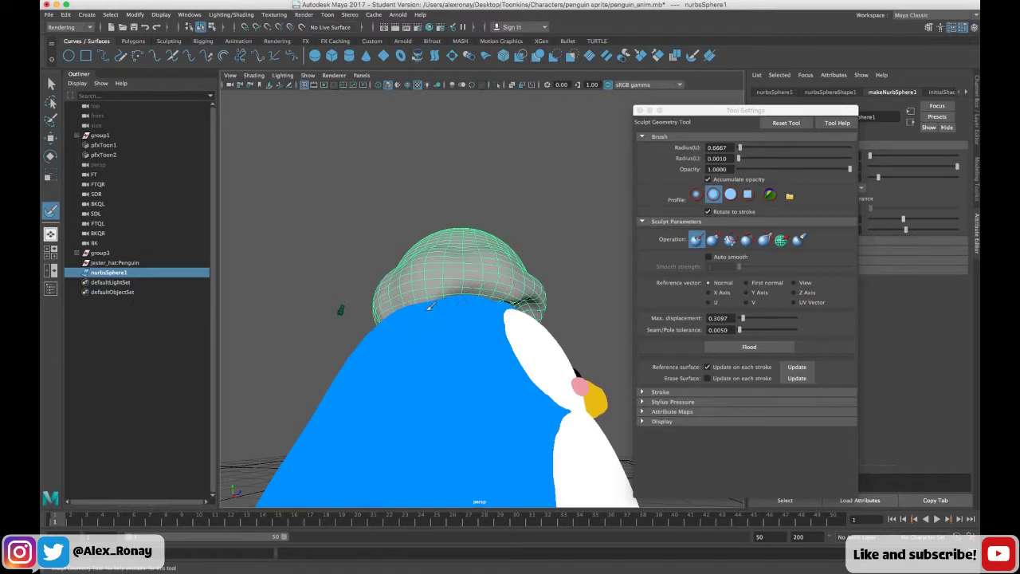
mouse_move(430, 305)
alt+mouse_down()
mouse_move(540, 336)
mouse_move(500, 323)
alt+mouse_up()
click(500, 322)
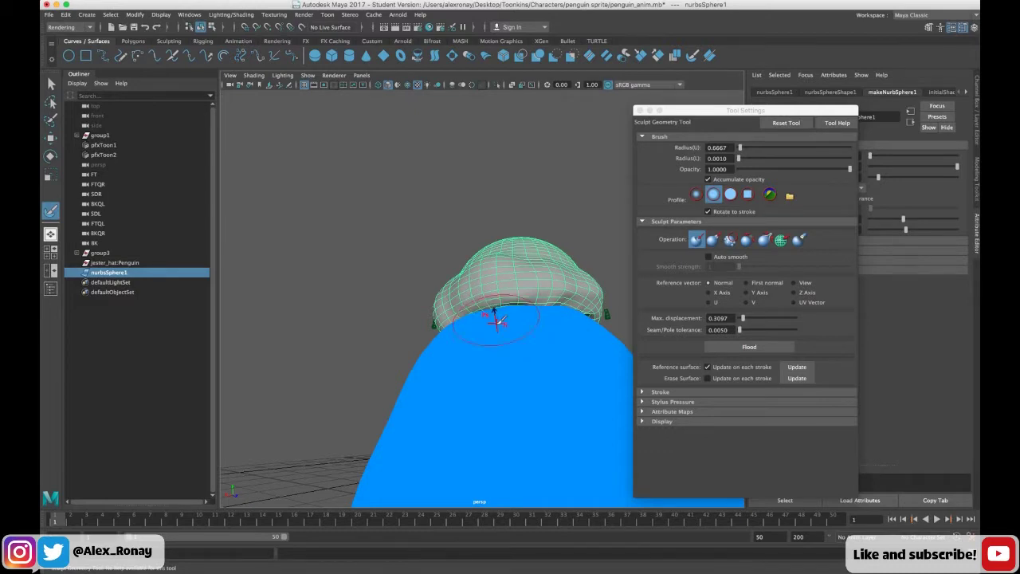
mouse_move(576, 272)
alt+mouse_down()
mouse_move(524, 284)
mouse_move(460, 278)
mouse_move(444, 312)
alt+mouse_up()
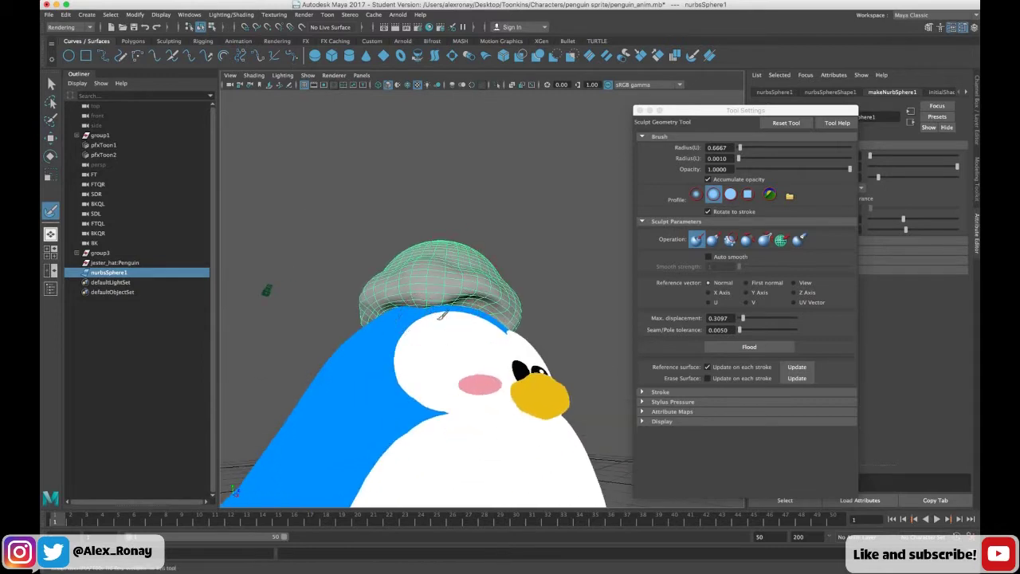
alt+drag(433, 319, 533, 272)
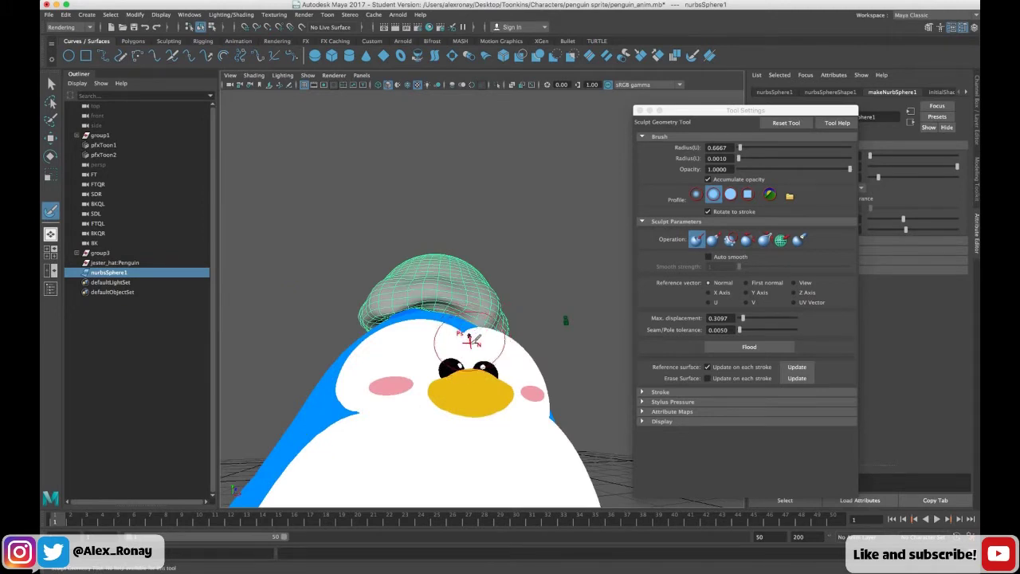
alt+drag(557, 282, 518, 324)
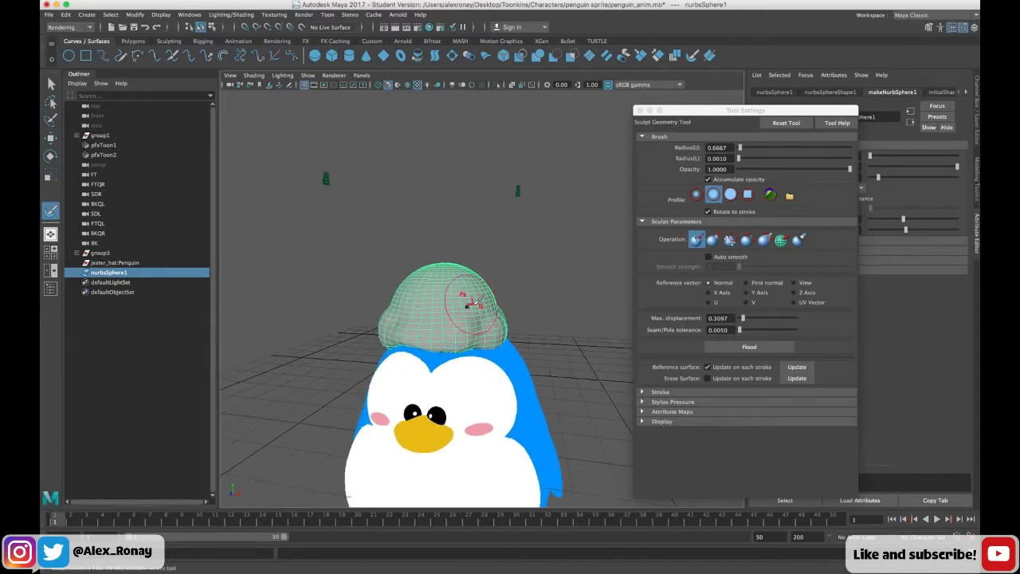
click(639, 111)
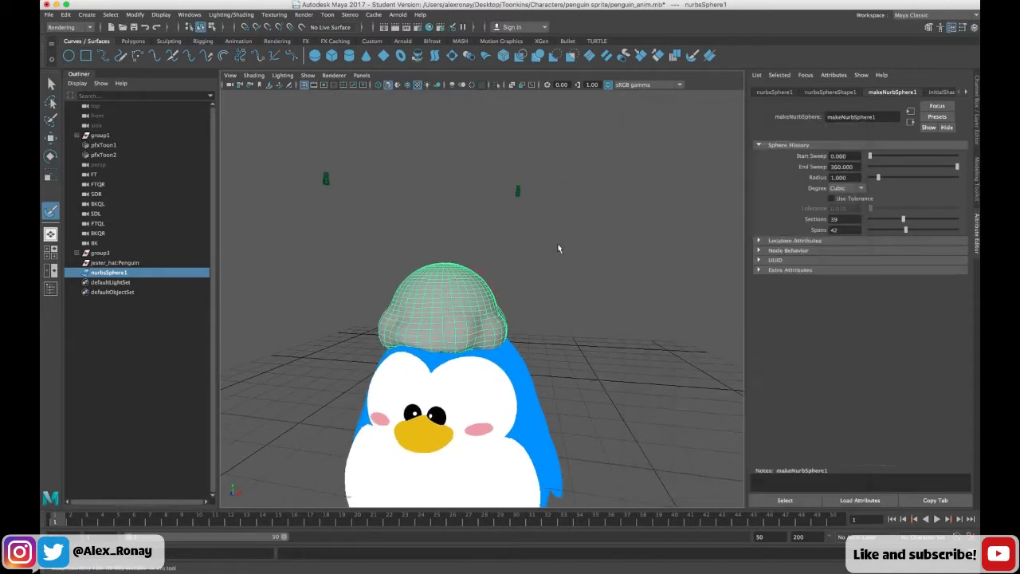
Return to whole-object editing, lower the hat slightly on the head and narrow it a little.
alt+drag(559, 247, 550, 293)
right_drag(467, 309, 504, 294)
click(51, 139)
click(358, 267)
click(465, 296)
drag(439, 271, 440, 278)
key(r)
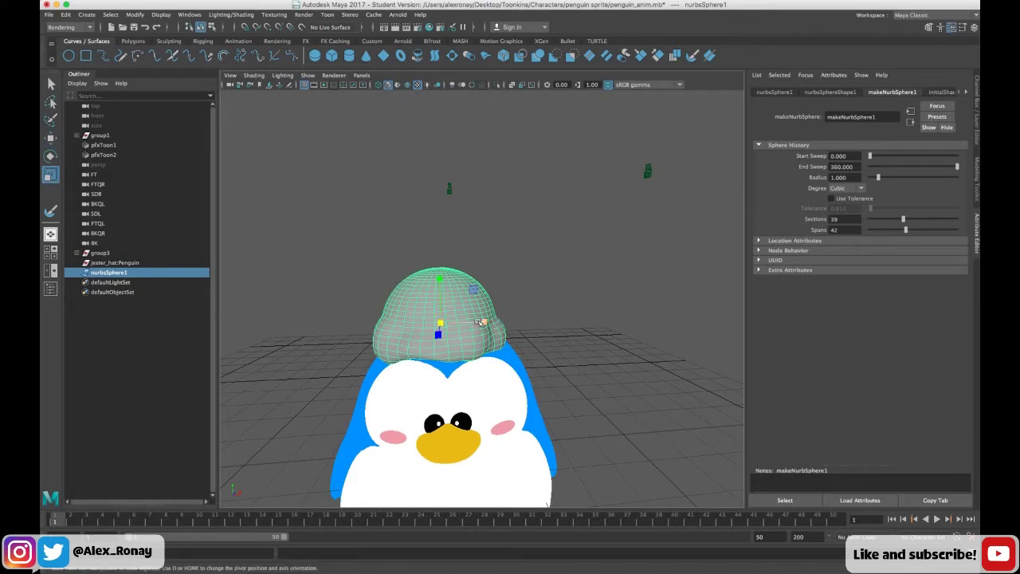
drag(483, 322, 481, 322)
click(337, 314)
alt+drag(337, 314, 392, 308)
scroll(392, 307, down, 5)
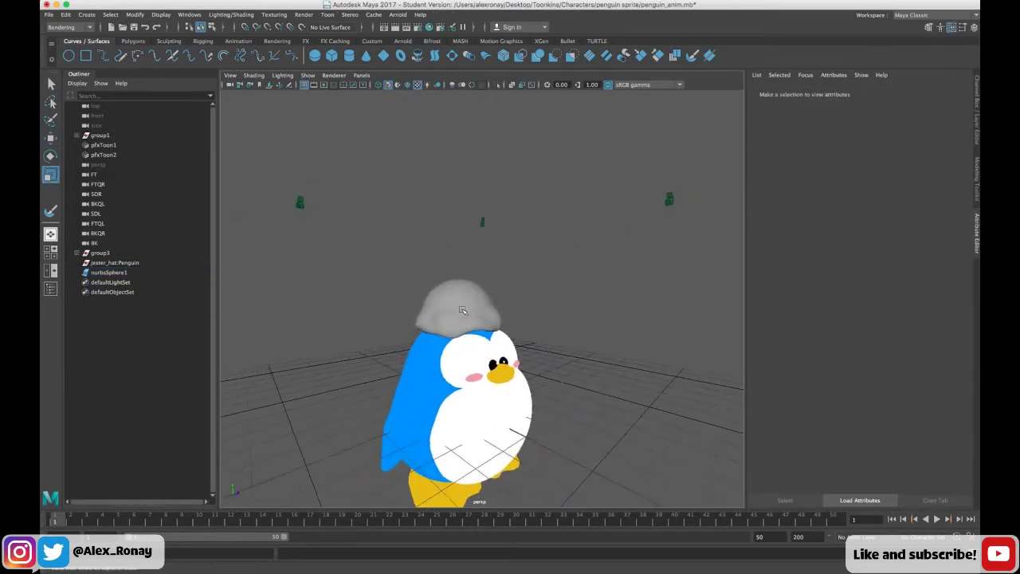
Reselect the hat and adjust its scale to fit the penguin's head.
drag(351, 267, 550, 438)
click(372, 273)
click(191, 270)
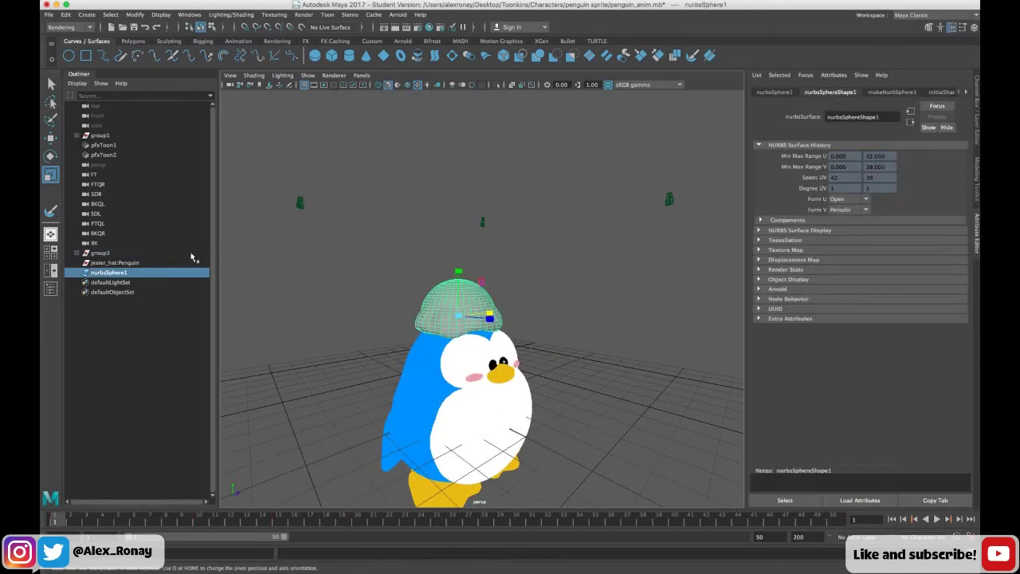
drag(458, 316, 489, 291)
click(50, 157)
click(343, 282)
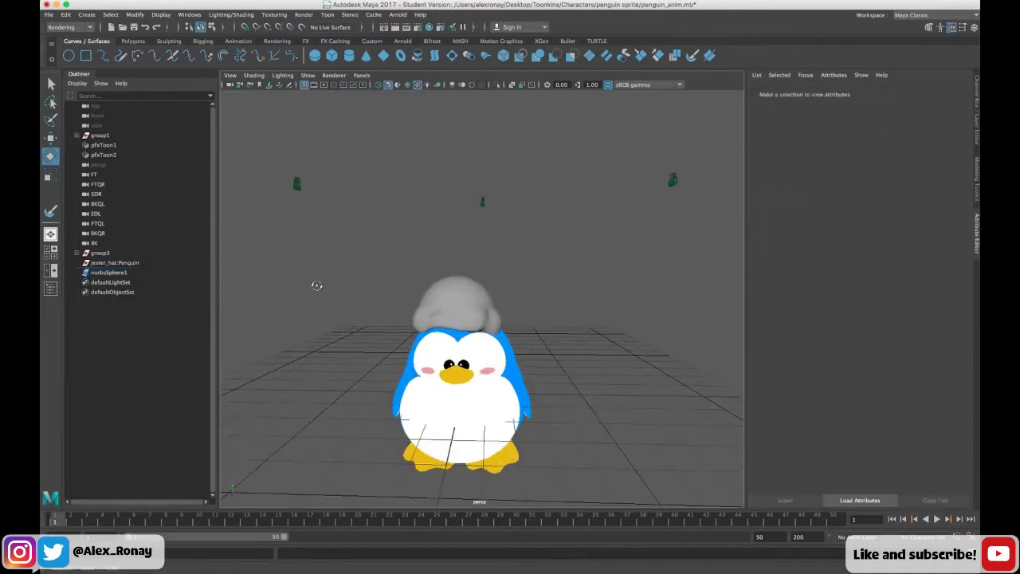
Shift the hat slightly sideways to centre it on the head and rotate it to adjust its tilt.
click(108, 272)
key(w)
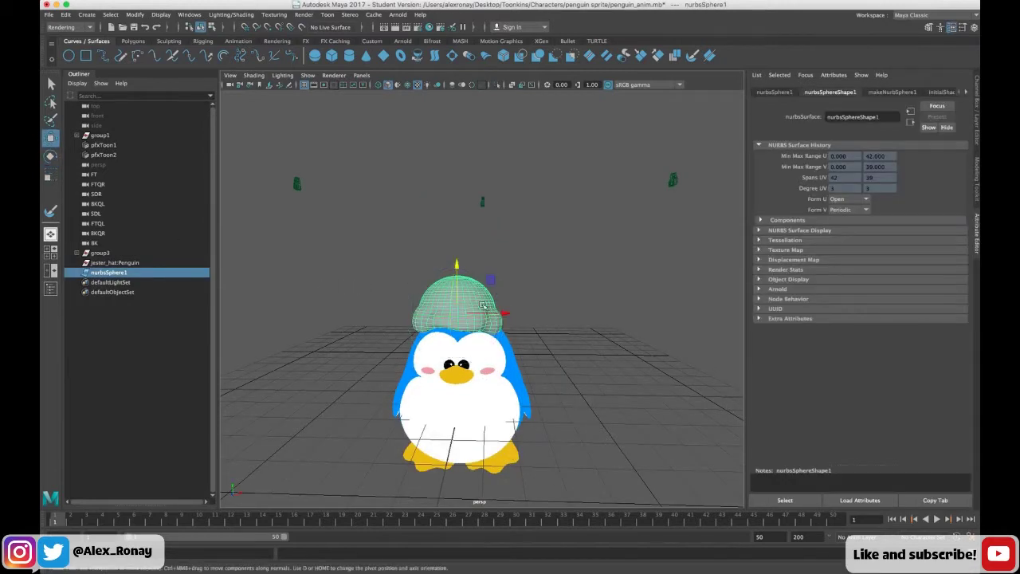
drag(493, 313, 496, 315)
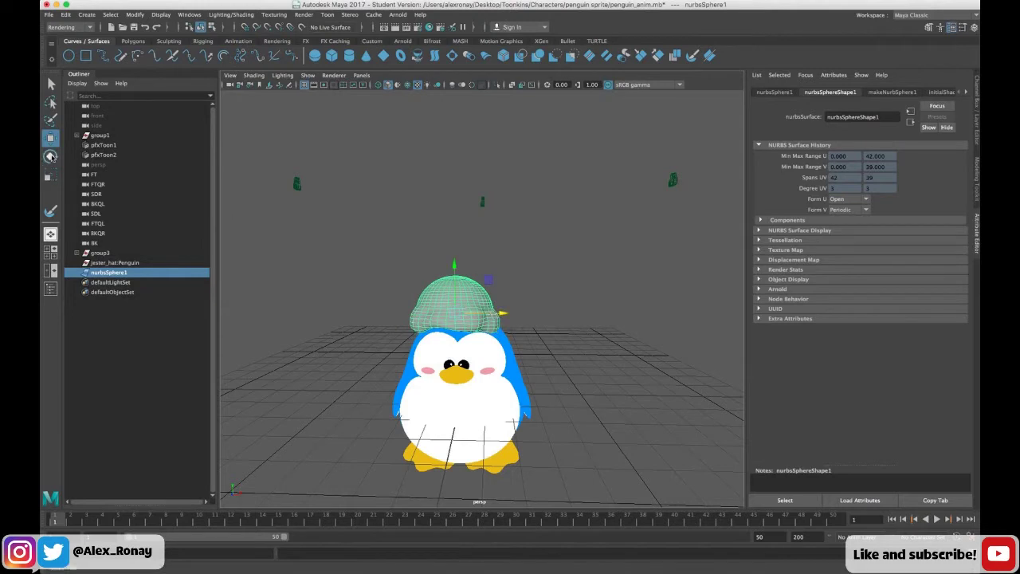
key(e)
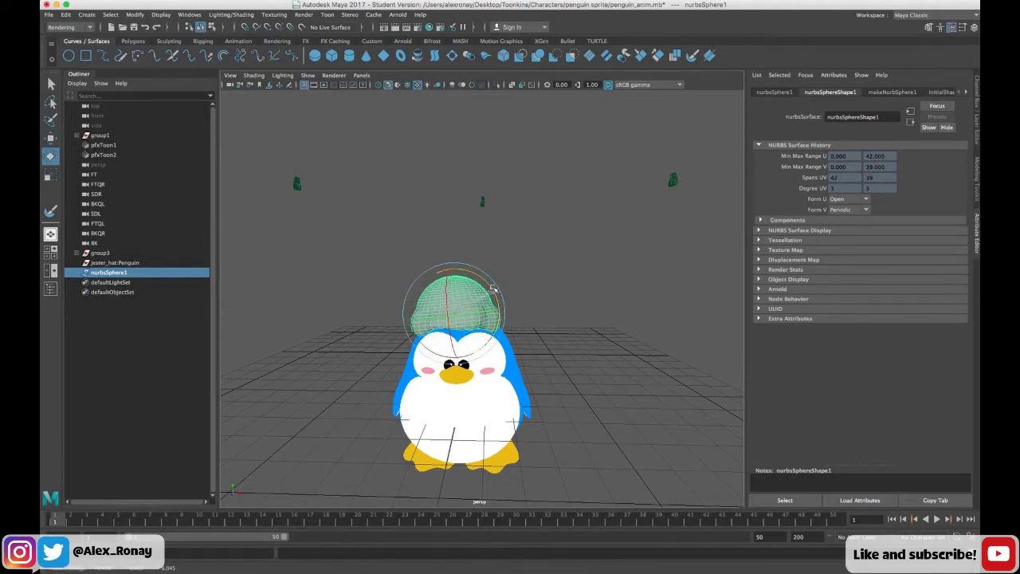
click(533, 291)
alt+drag(533, 291, 531, 326)
click(454, 306)
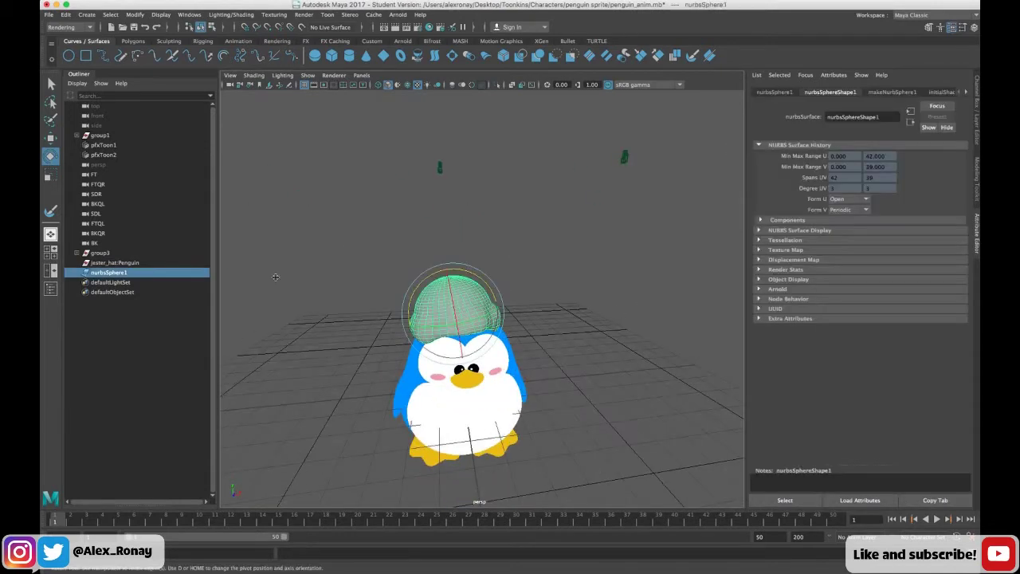
Adjust the hat's vertical scale on the penguin's head and deselect it.
key(r)
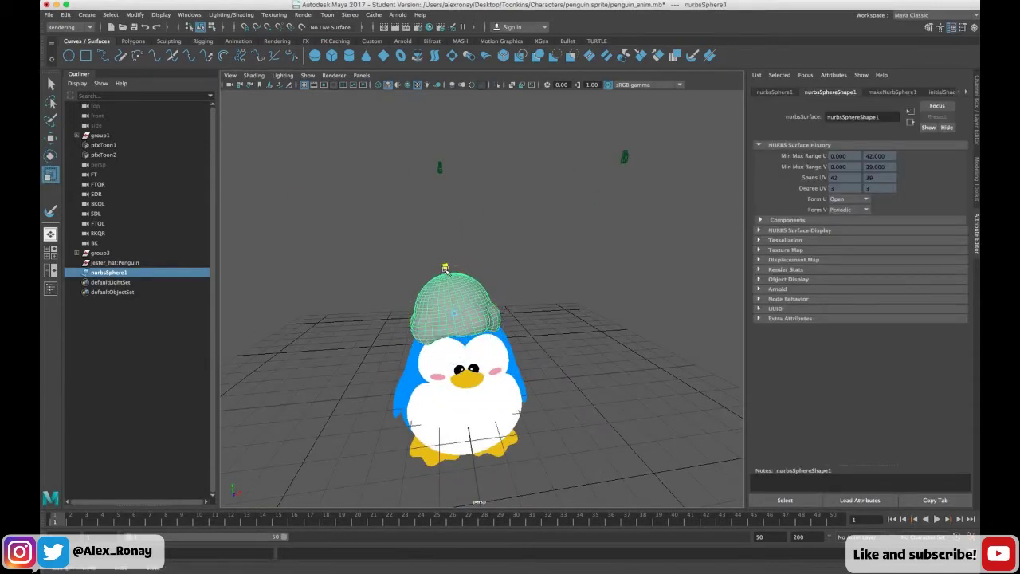
drag(446, 272, 455, 276)
key(w)
click(359, 294)
alt+drag(360, 311, 338, 360)
scroll(337, 348, down, 1)
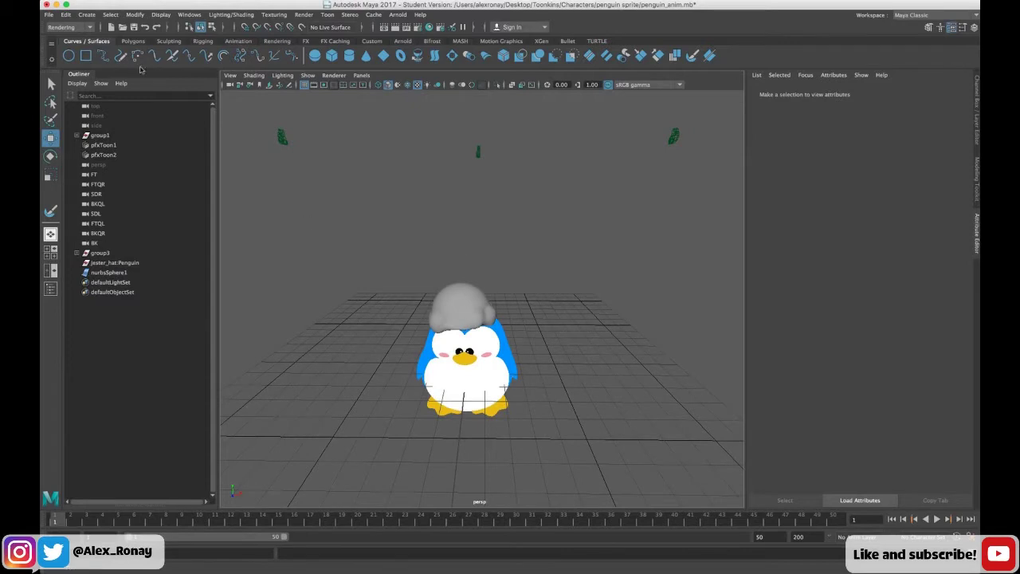
Create a polygon cube and move it forward in front of the penguin's feet.
click(133, 41)
click(86, 56)
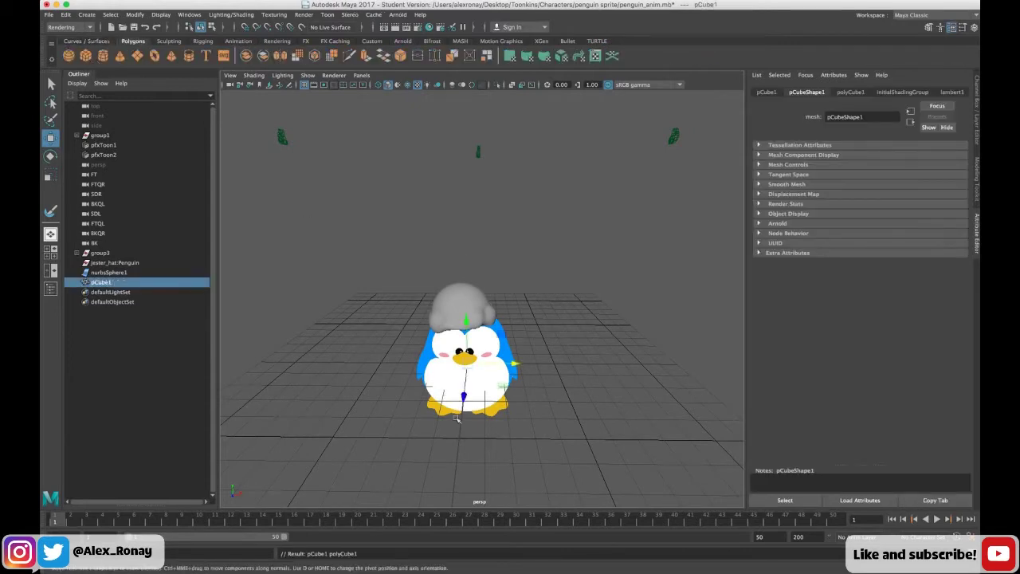
drag(464, 398, 460, 442)
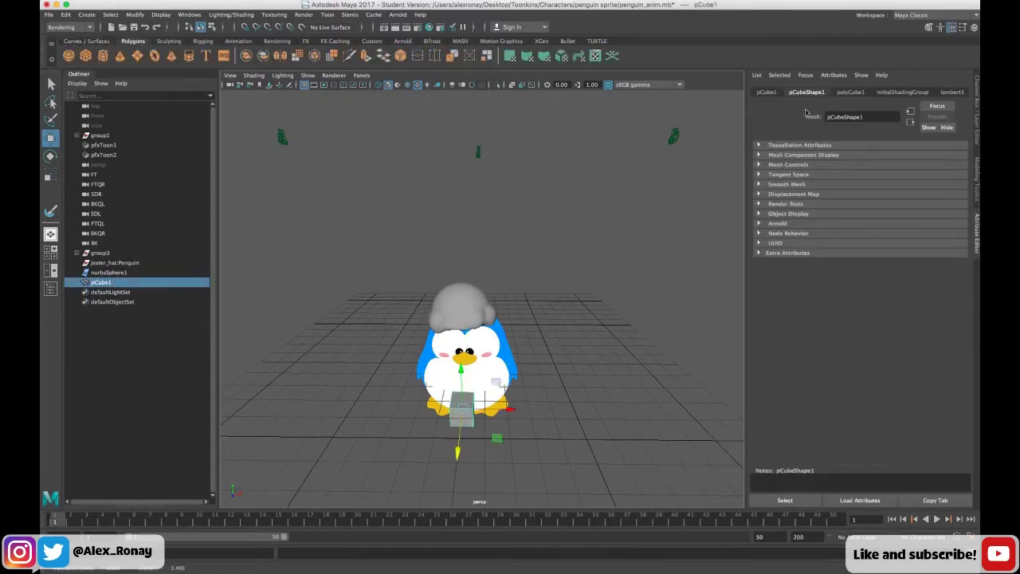
Set the cube's depth subdivisions to 8 and scale the cube into a thin, wide slab in front of the penguin.
click(852, 92)
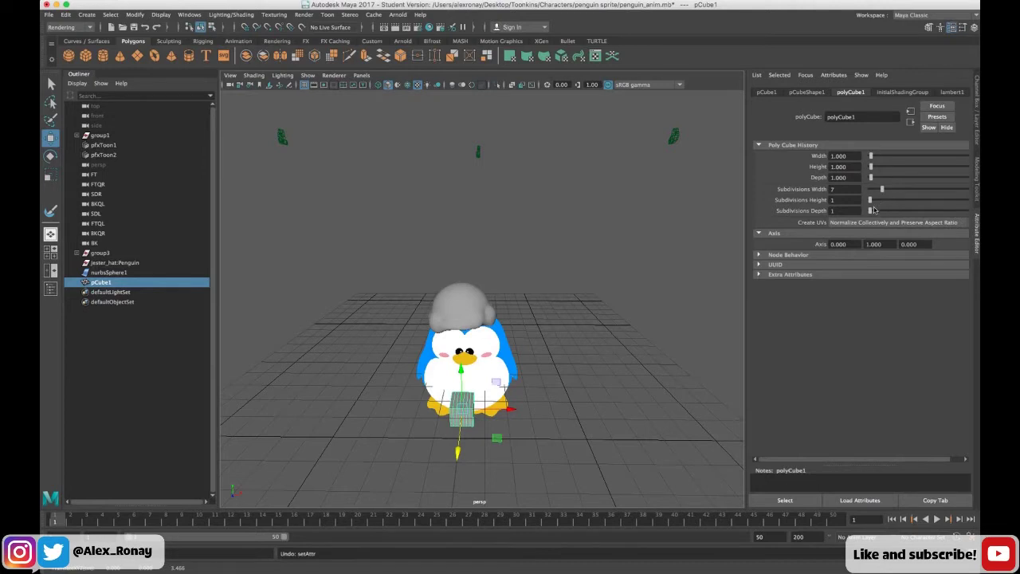
drag(883, 211, 885, 211)
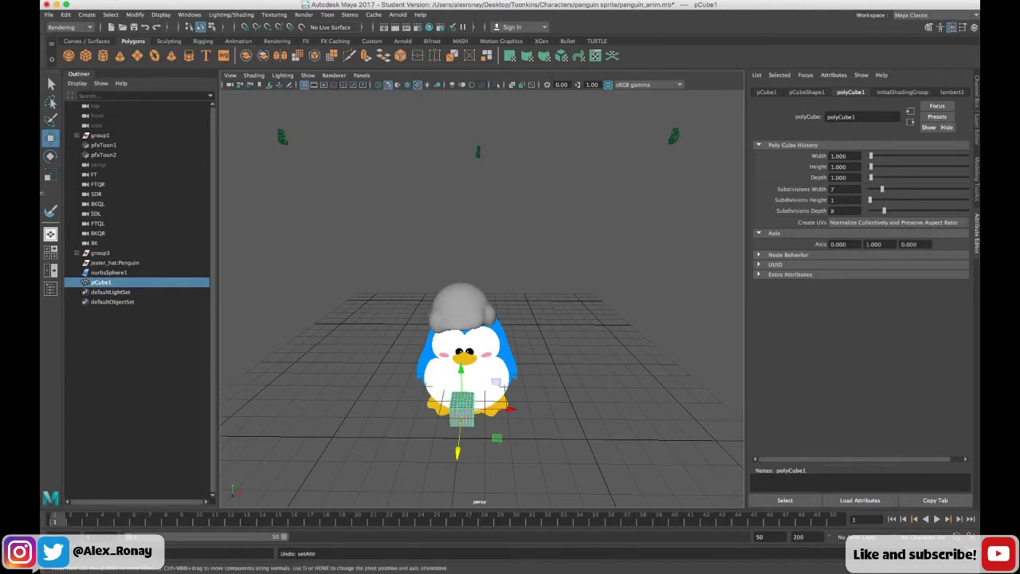
key(r)
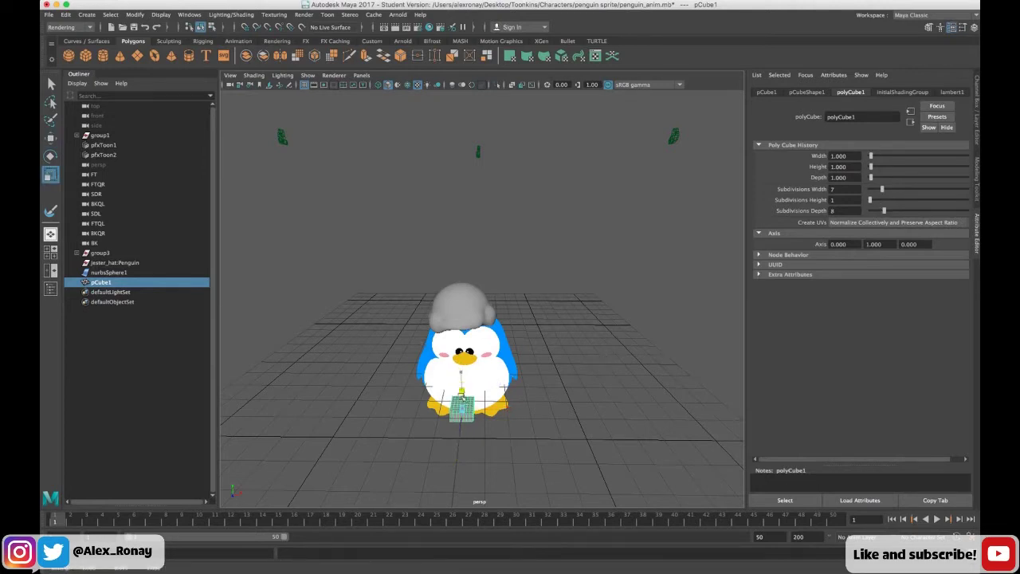
drag(463, 409, 639, 410)
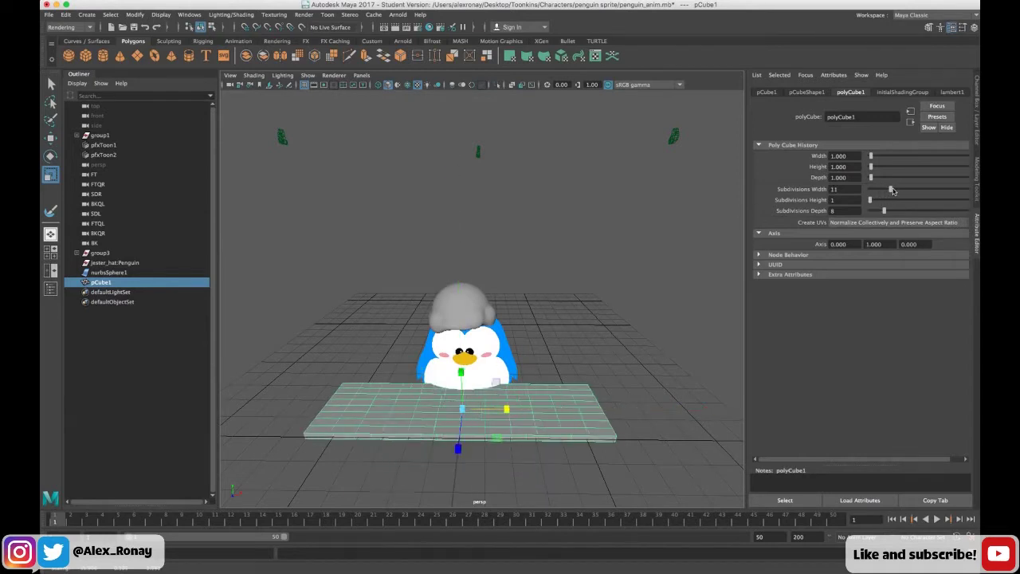
Set the slab's width subdivisions to 22 and deselect it.
drag(905, 191, 909, 192)
alt+drag(597, 343, 684, 315)
click(630, 330)
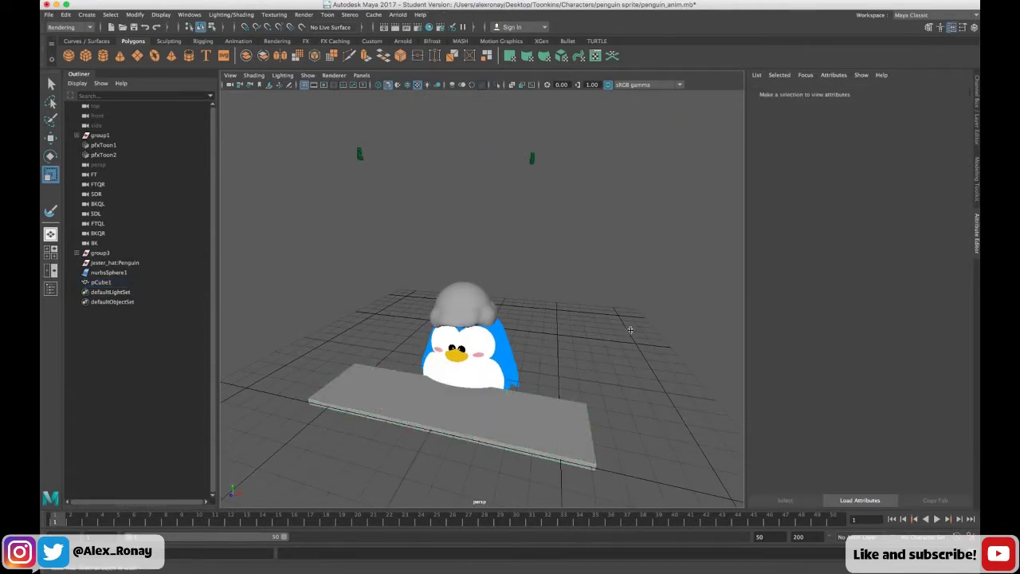
Assign a new surface shader to the slab and connect a File texture to its Out Color.
click(387, 388)
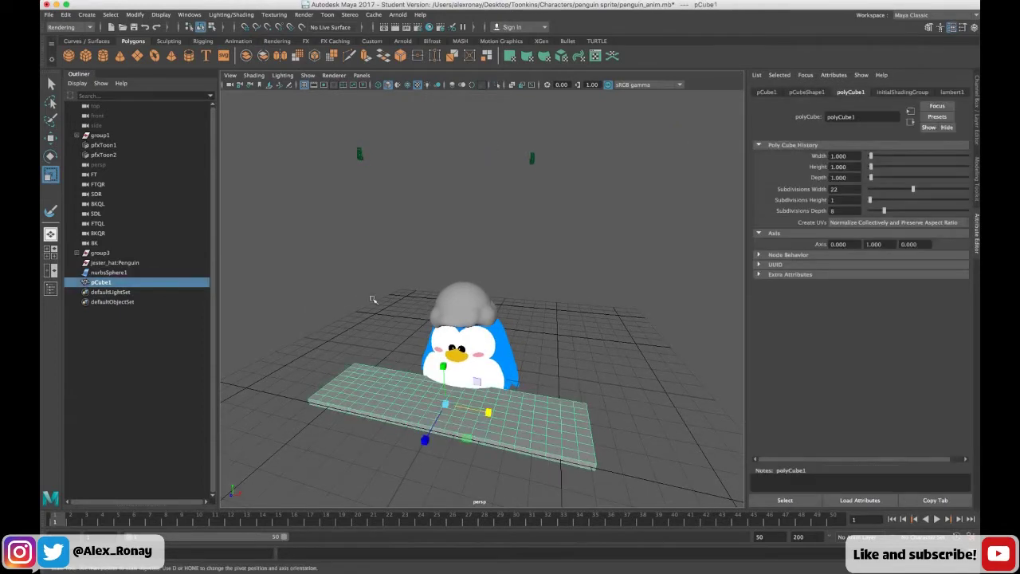
click(327, 14)
mouse_move(374, 40)
click(511, 49)
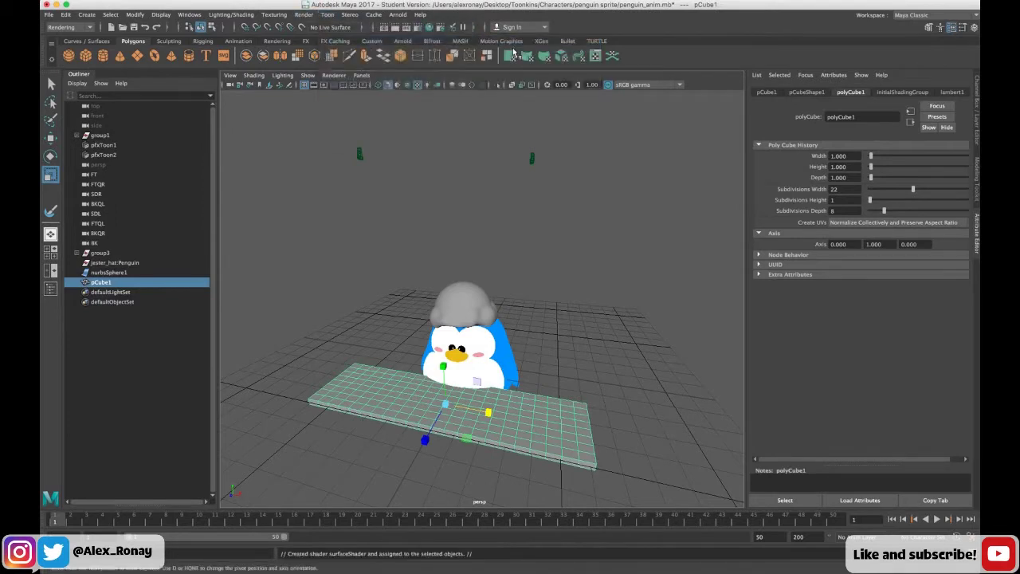
click(956, 202)
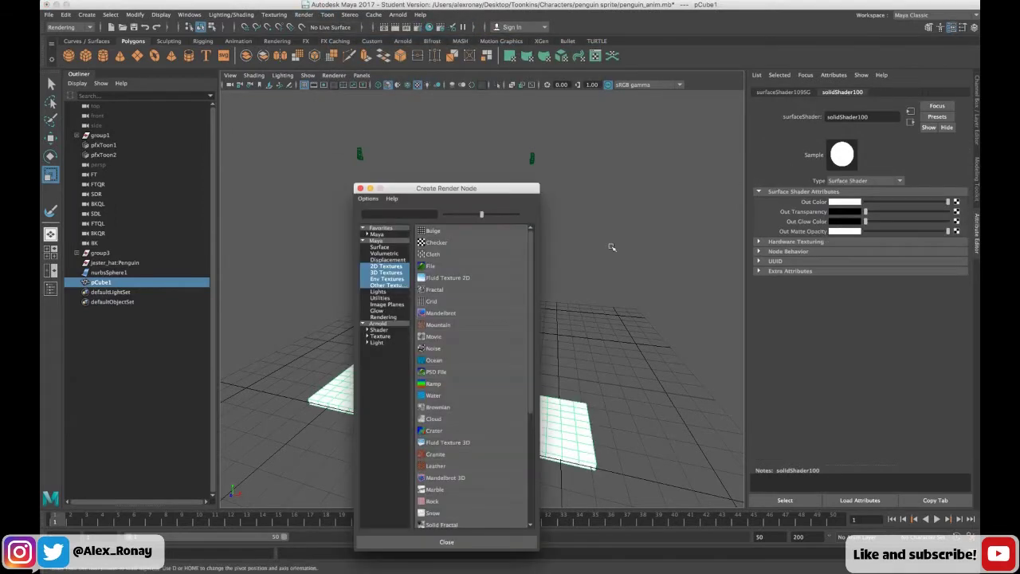
click(468, 269)
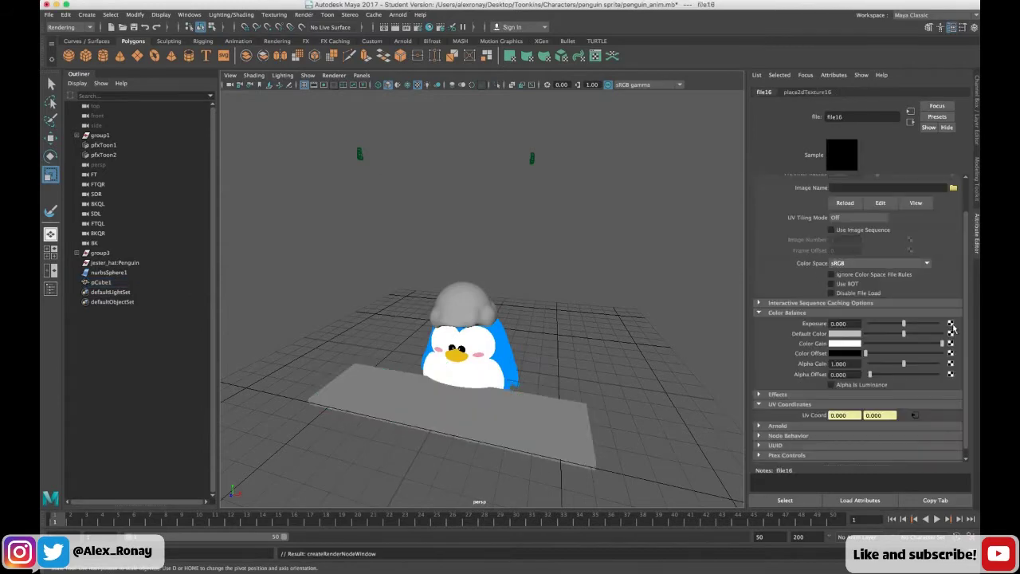
Load ice cream UV2.png from the inventory folder as the File texture's image.
click(953, 188)
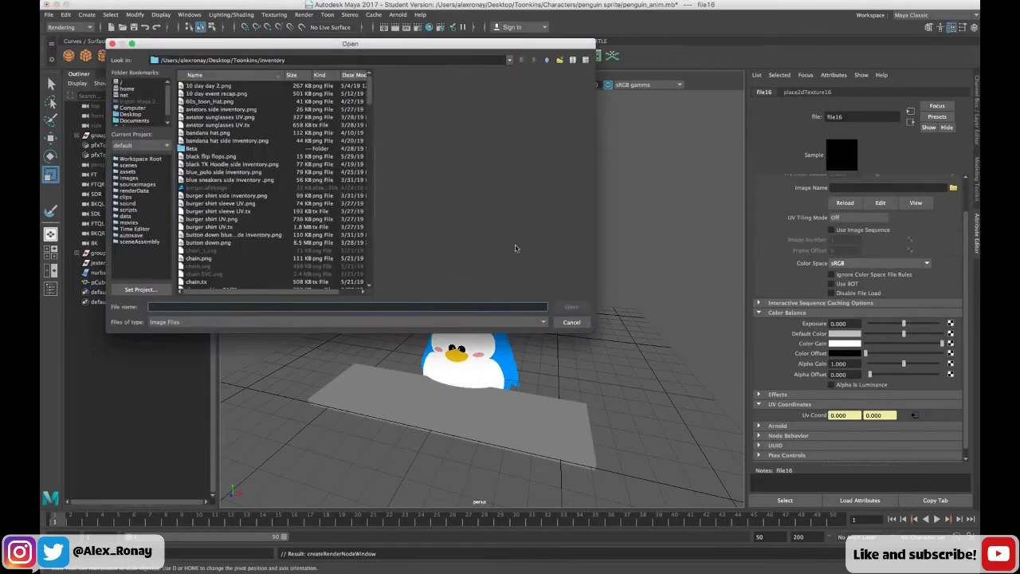
scroll(214, 236, down, 5)
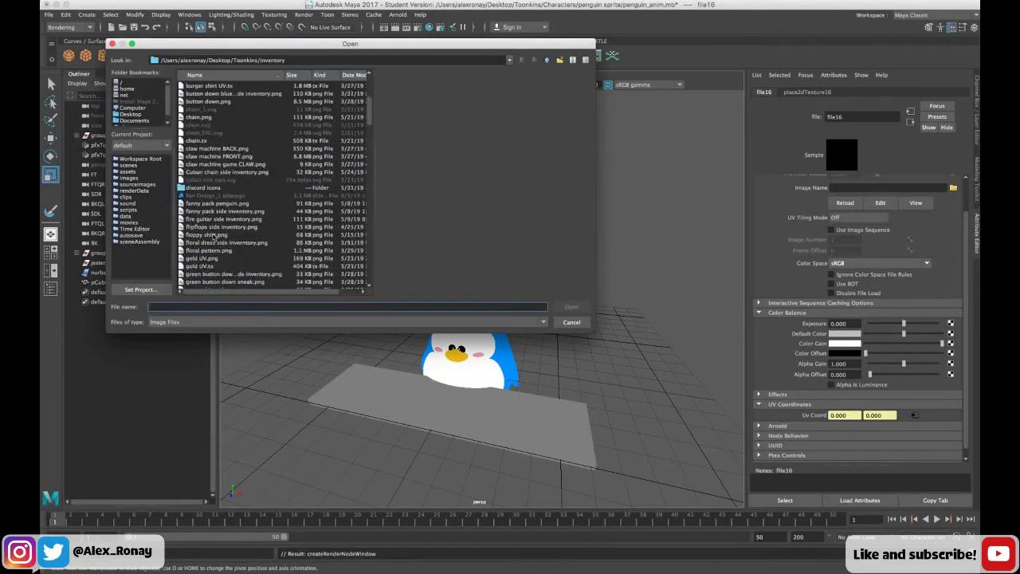
scroll(214, 236, up, 3)
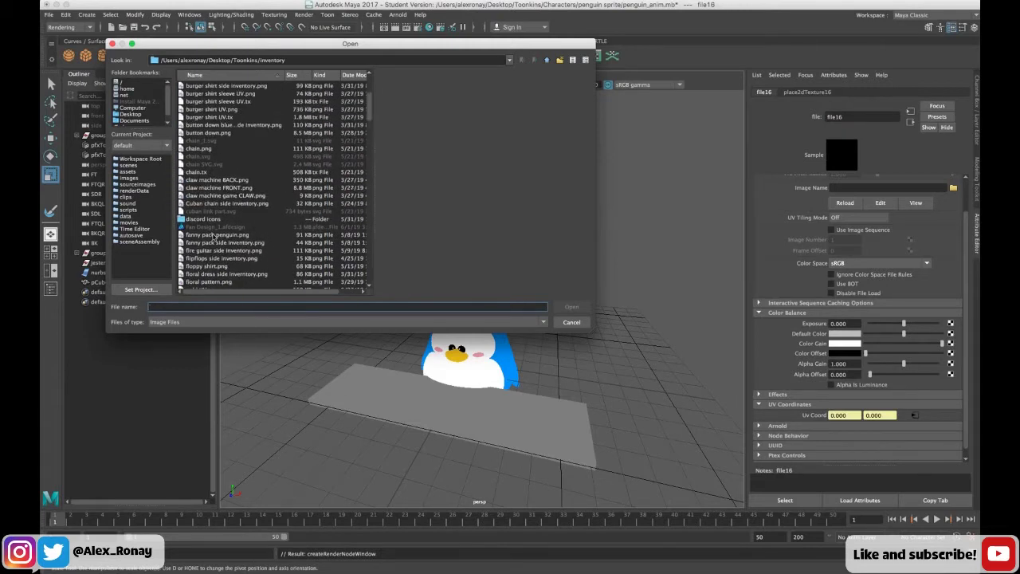
scroll(214, 236, down, 1)
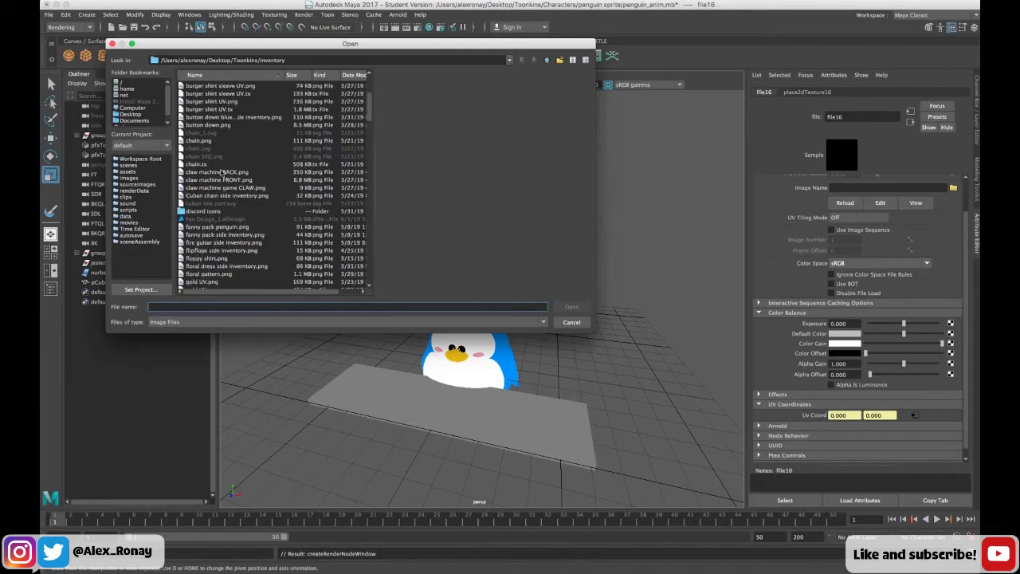
scroll(233, 211, down, 5)
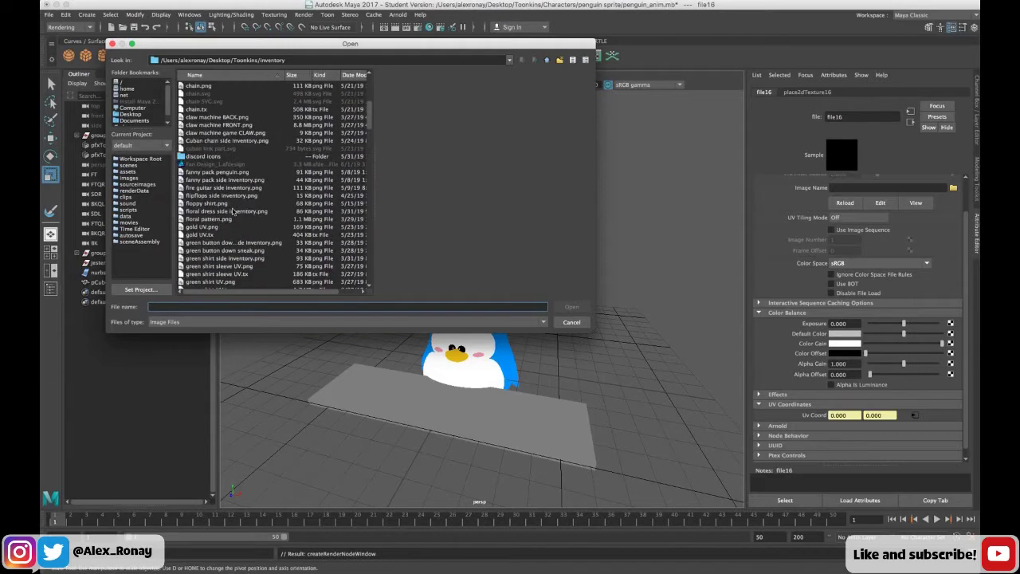
scroll(233, 211, down, 3)
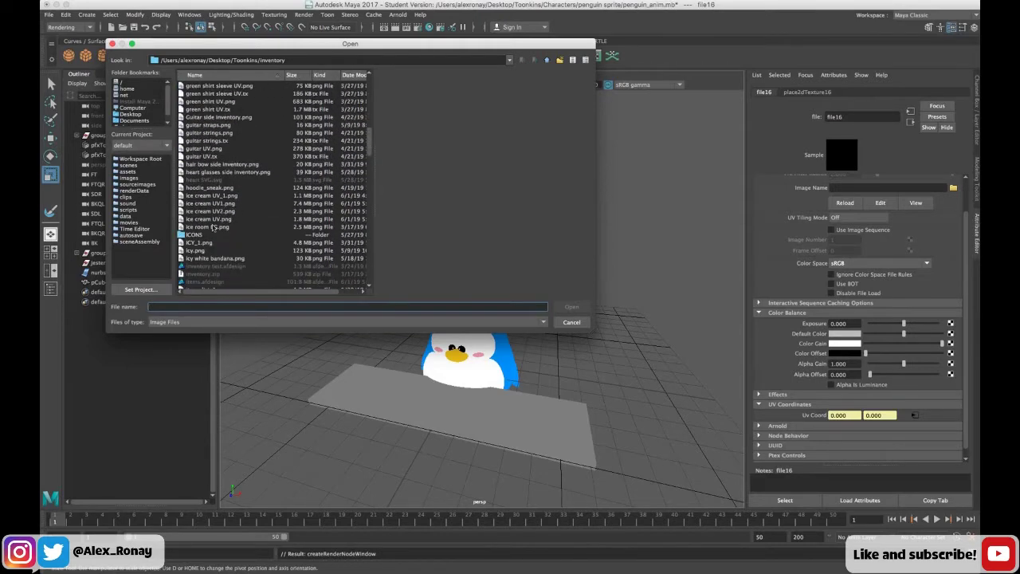
click(210, 211)
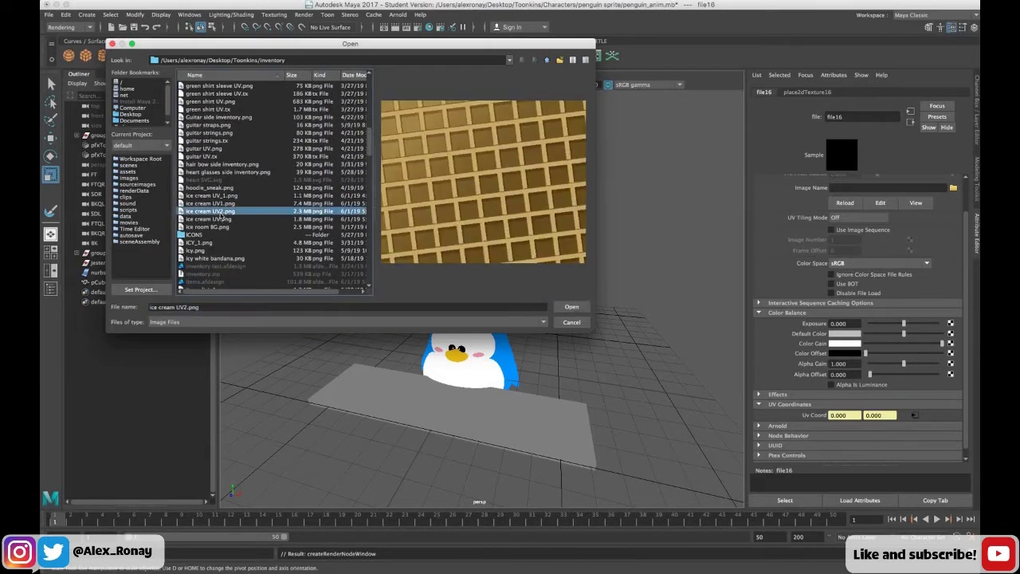
click(571, 308)
Open the UV Editor for the slab and select all of its UVs.
click(499, 427)
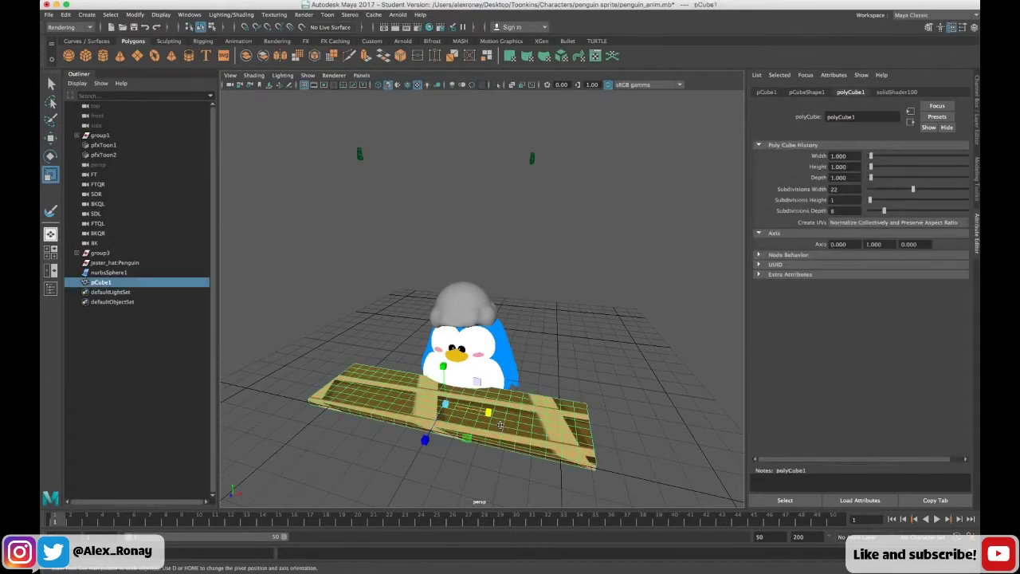
click(89, 30)
click(71, 36)
click(429, 14)
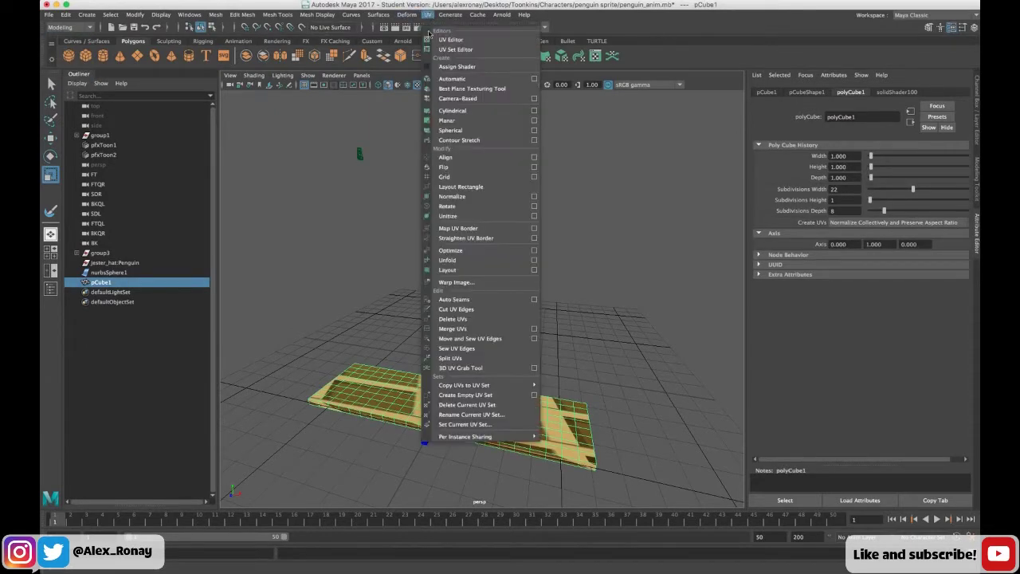
click(468, 40)
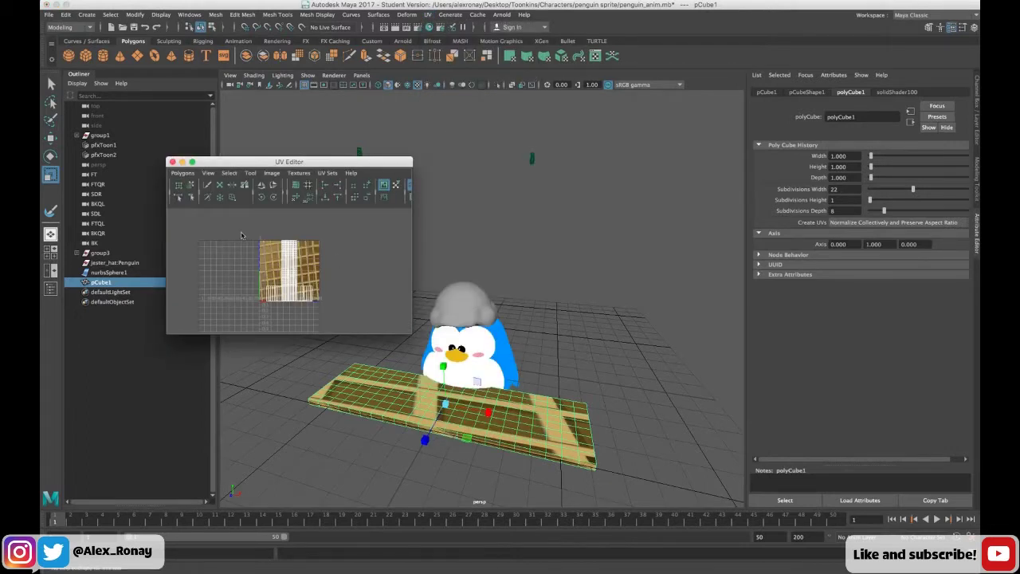
right_drag(242, 234, 287, 234)
scroll(292, 279, up, 3)
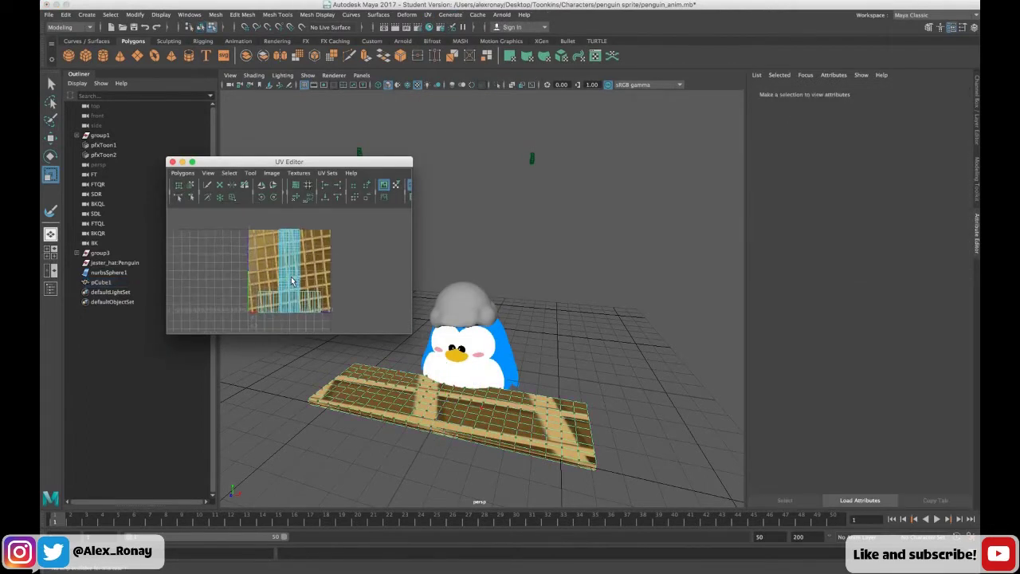
drag(357, 322, 235, 222)
Scale up the slab's UVs to make the waffle pattern finer, and return to object selection with nothing selected.
click(50, 137)
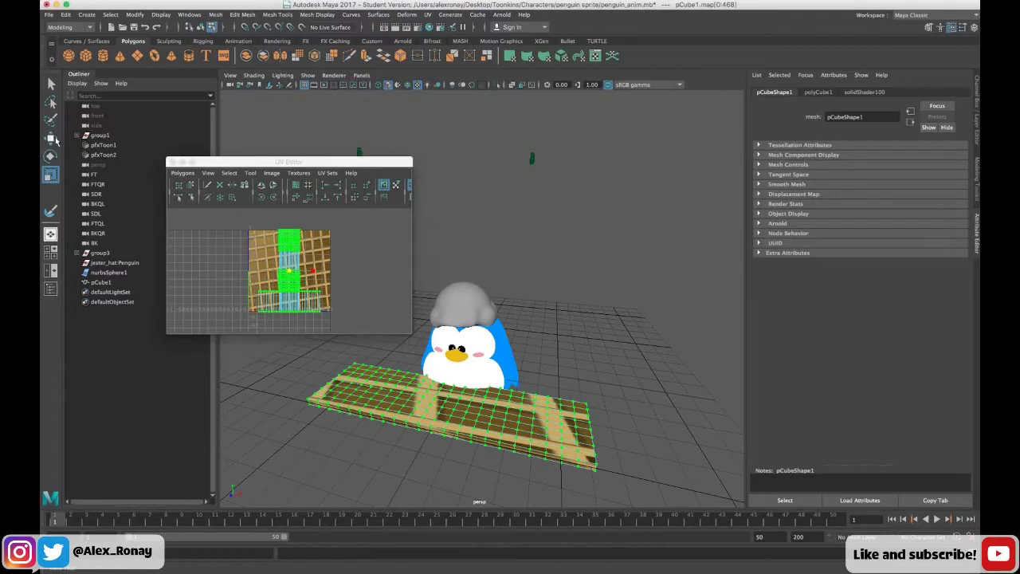
click(50, 175)
drag(295, 257, 359, 271)
mouse_move(290, 249)
mouse_down()
mouse_move(291, 237)
mouse_move(290, 252)
mouse_move(323, 274)
mouse_move(287, 236)
mouse_move(288, 251)
mouse_up()
click(174, 162)
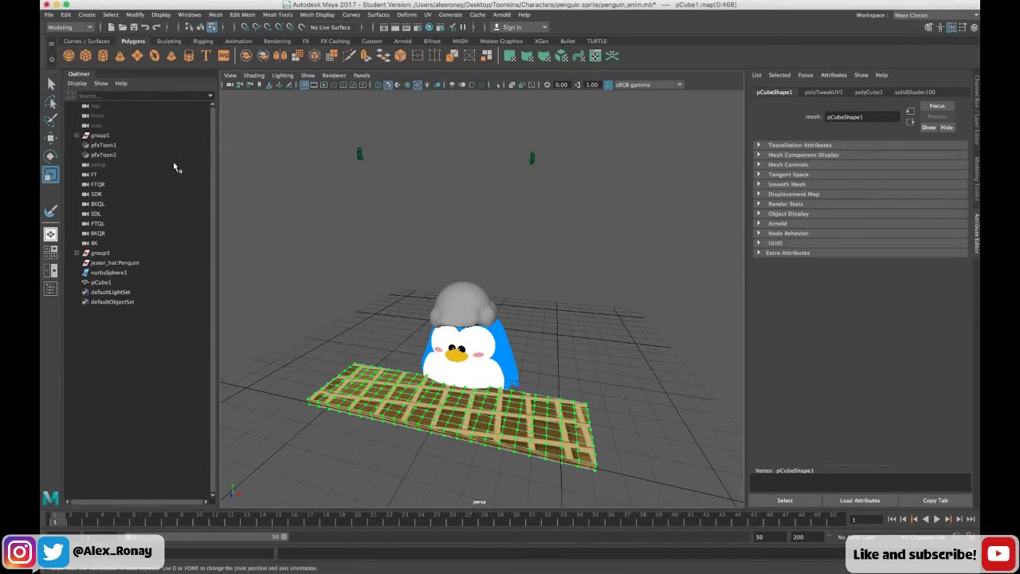
click(279, 253)
right_drag(395, 397, 450, 287)
click(585, 376)
Reopen the UV Editor for the slab and reselect its UVs to refine the waffle pattern, returning to object selection when done.
alt+drag(585, 375, 592, 394)
click(569, 399)
click(428, 14)
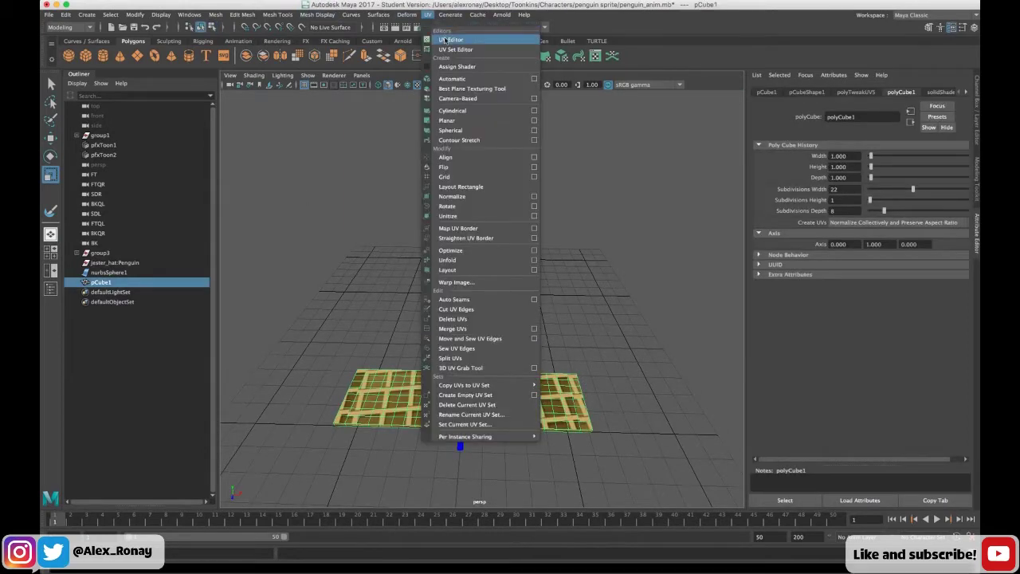
click(452, 39)
right_drag(230, 242, 271, 239)
click(239, 302)
scroll(241, 301, down, 3)
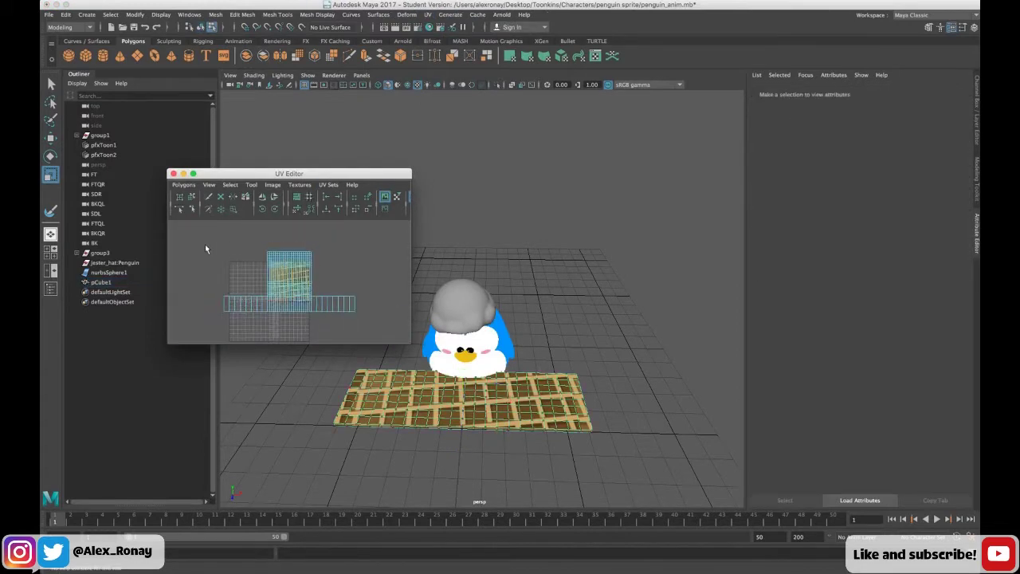
drag(205, 247, 310, 284)
click(173, 173)
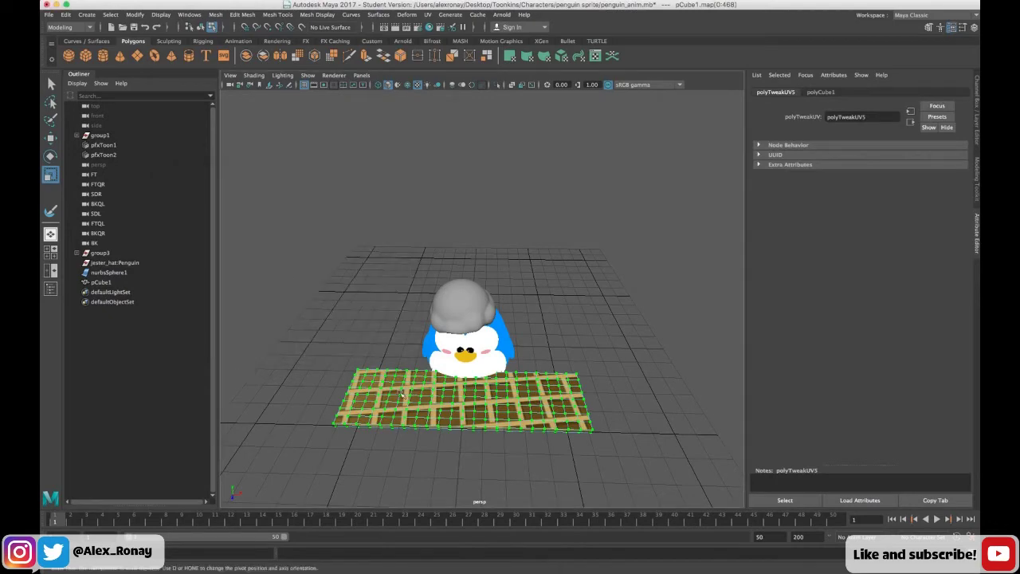
right_drag(403, 395, 446, 282)
click(374, 335)
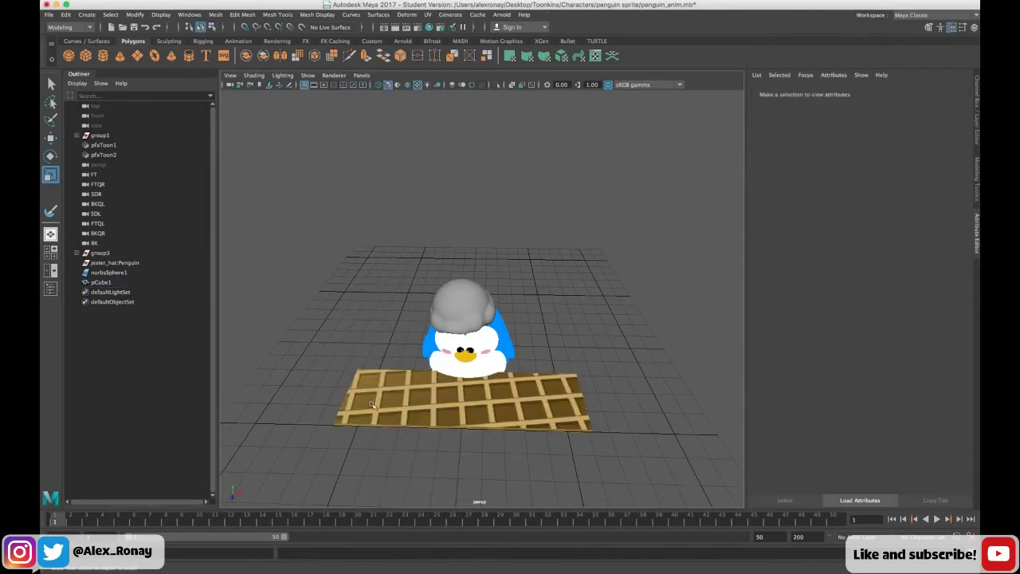
Add a nonlinear Bend deformer to the waffle slab.
click(369, 403)
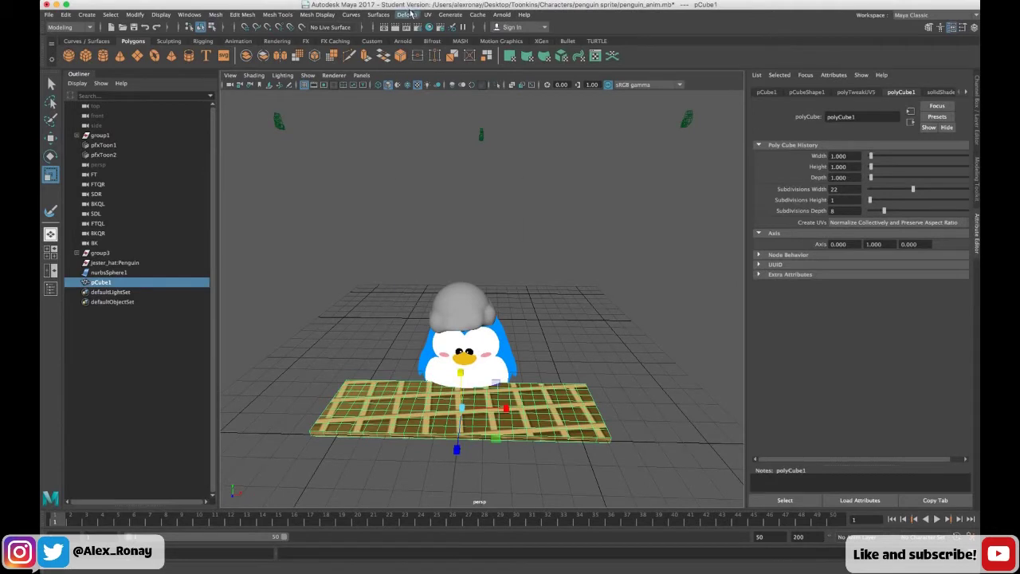
click(408, 15)
mouse_move(472, 132)
click(541, 139)
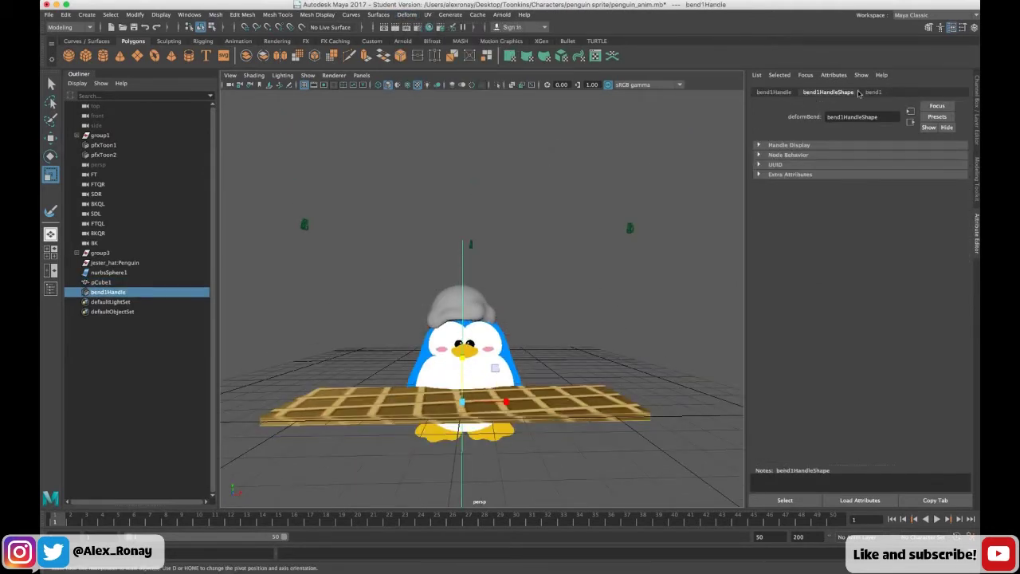
Set the bend handle's Z rotation to 90 degrees.
click(874, 92)
click(777, 93)
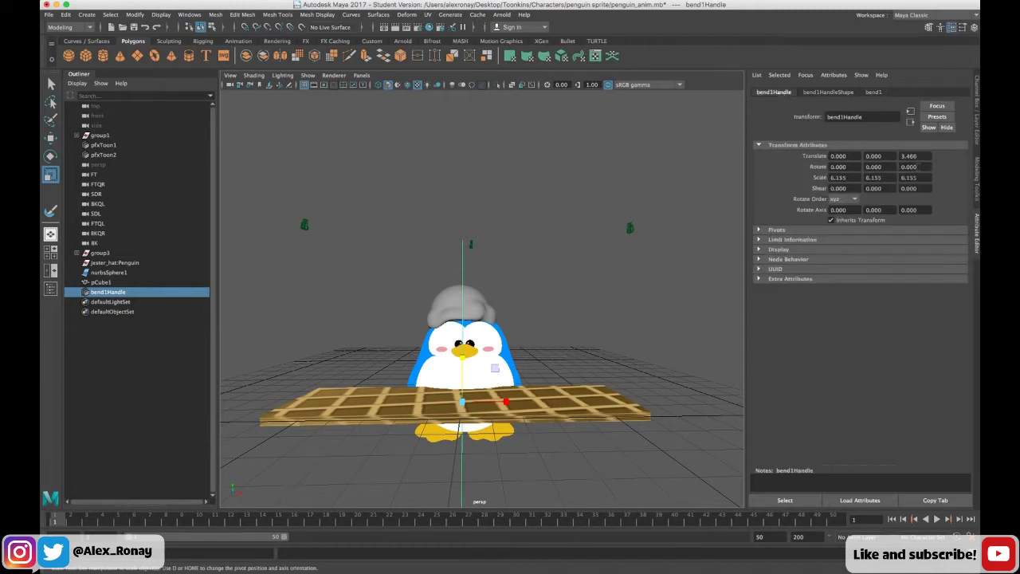
text(90)
key(Return)
Set the bend deformer's curvature to -180 to roll the slab into a tube.
alt+drag(731, 147, 717, 164)
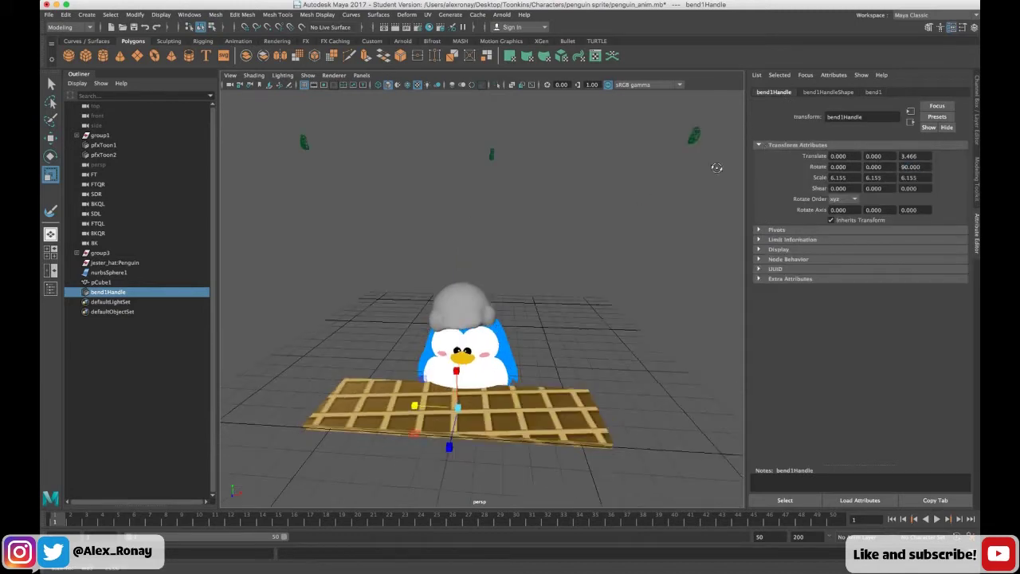
click(873, 93)
drag(913, 161, 871, 165)
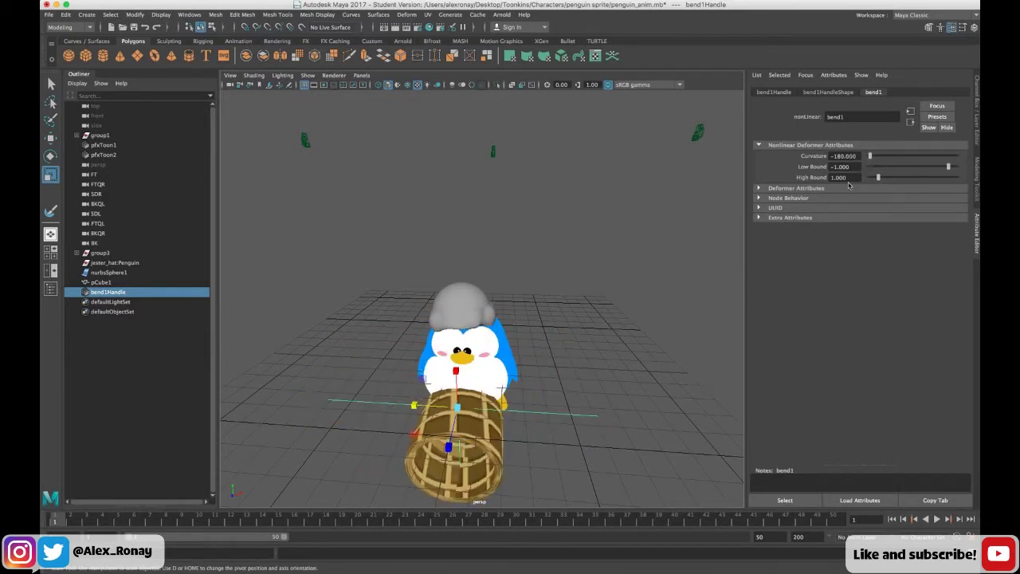
Rotate the bend handle to taper the rolled waffle into a cone, and move the handle away from the penguin.
alt+drag(570, 345, 505, 326)
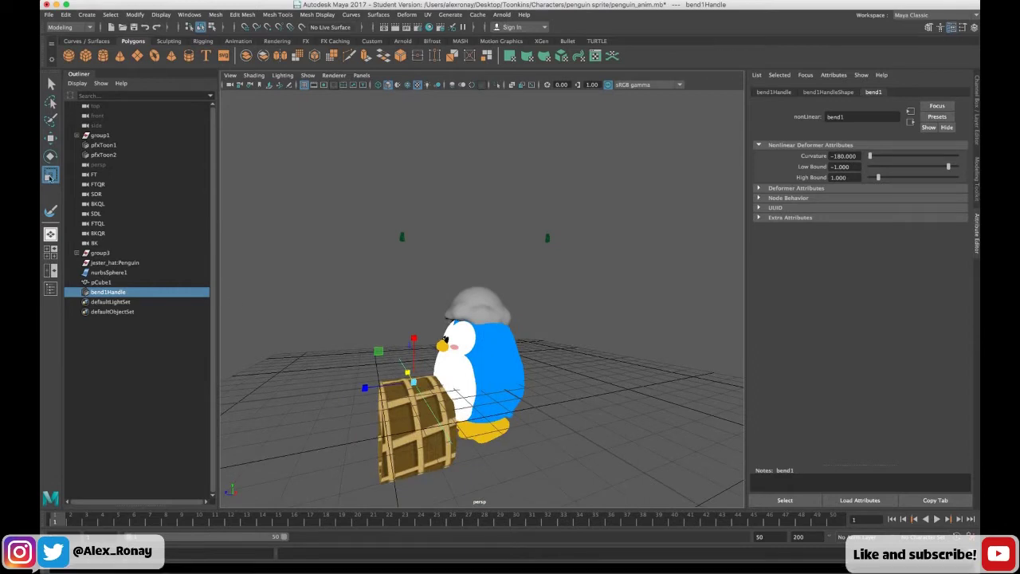
click(49, 158)
drag(393, 351, 347, 385)
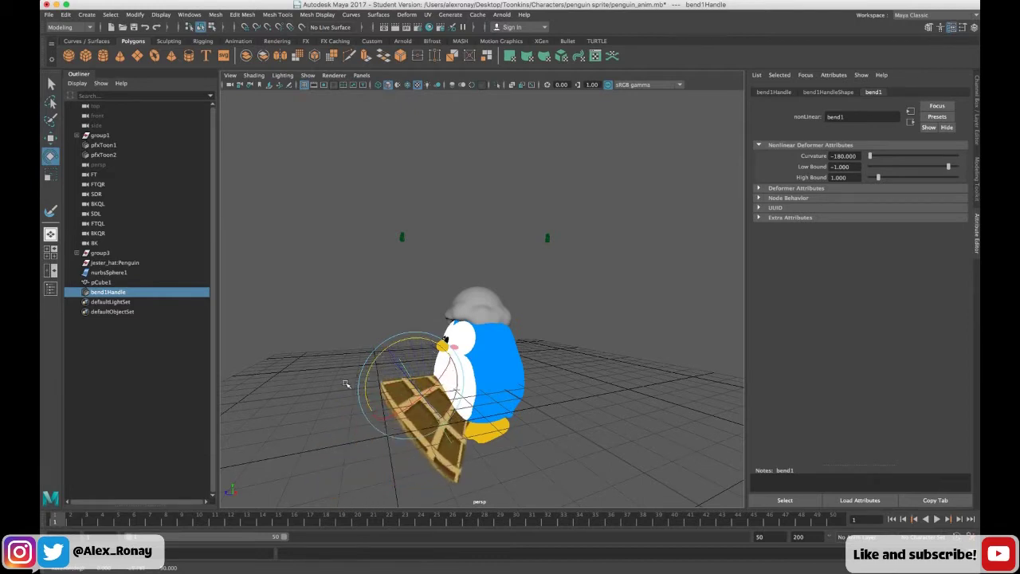
click(51, 140)
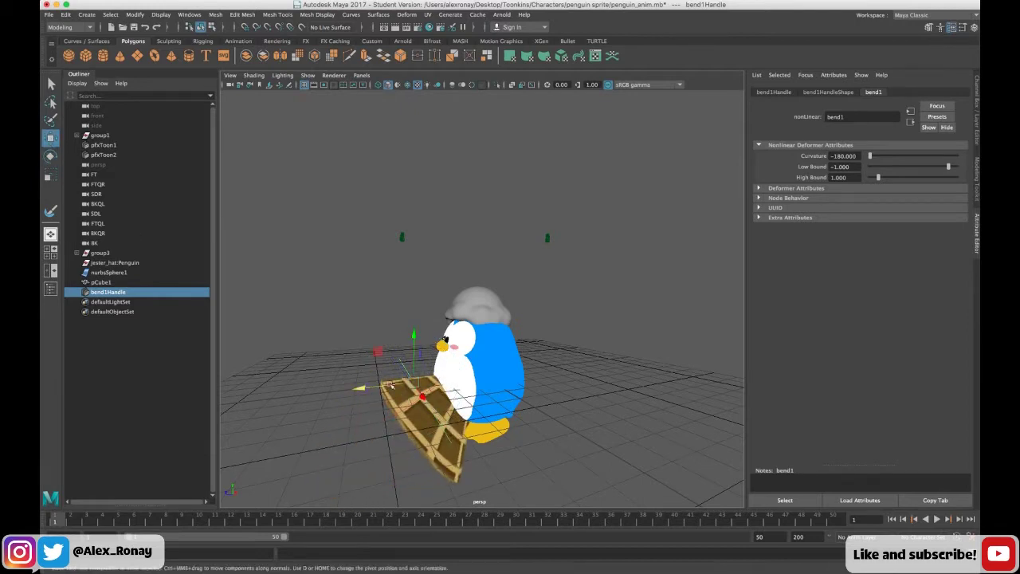
drag(391, 386, 351, 388)
Select the waffle cone together with its bend handle and move both clear of the penguin.
alt+drag(322, 348, 471, 363)
shift+click(550, 422)
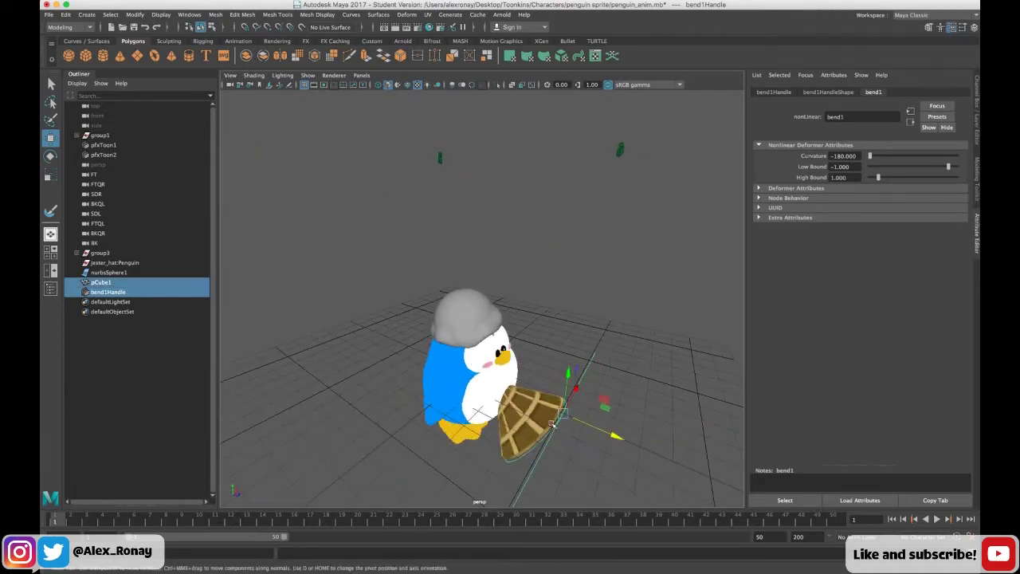
drag(565, 412, 614, 437)
alt+drag(599, 386, 593, 337)
click(640, 406)
click(640, 406)
drag(652, 422, 547, 377)
Delete the construction history of the waffle cone alone to bake in the bend.
click(538, 383)
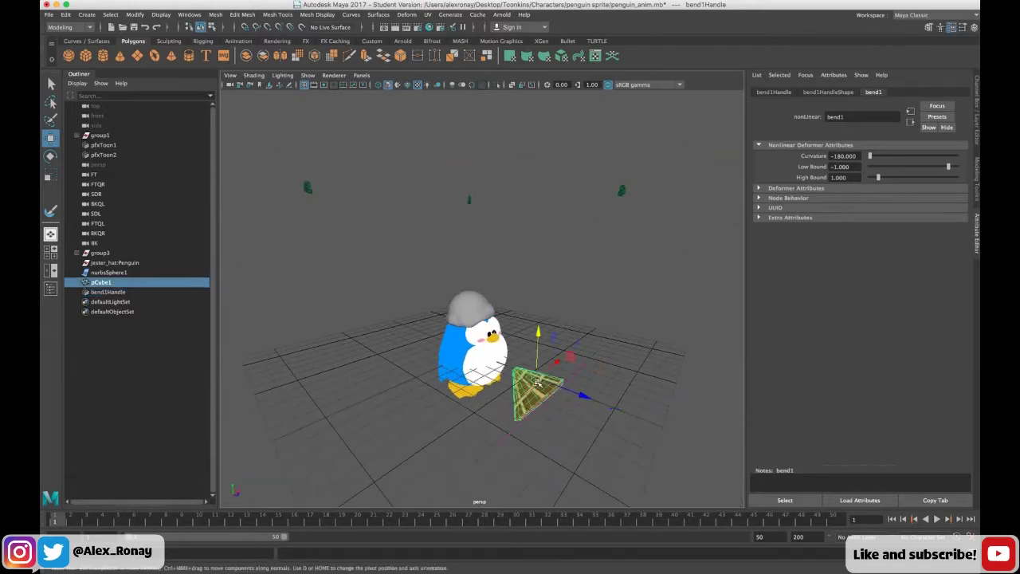
click(66, 14)
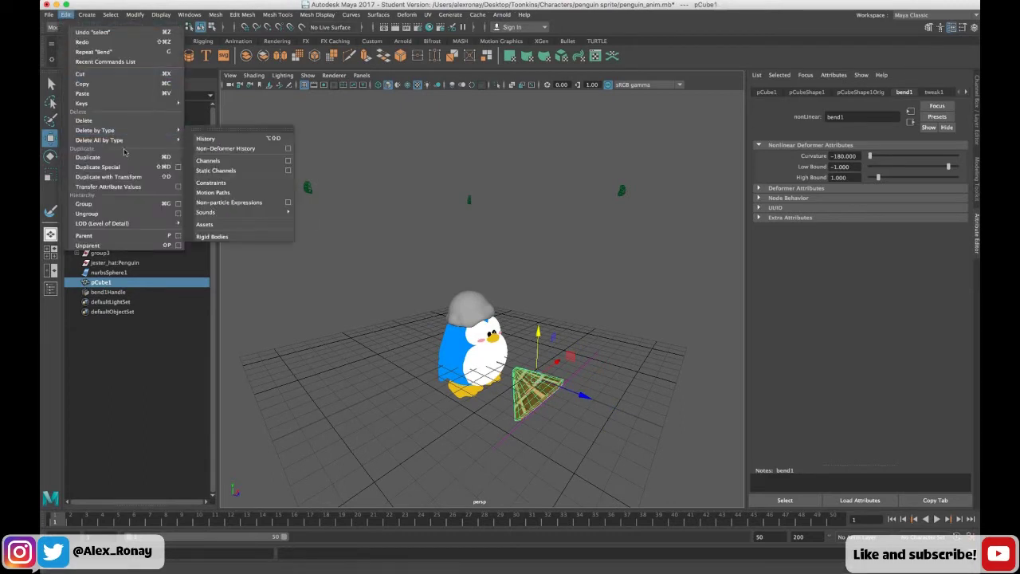
mouse_move(156, 131)
click(201, 138)
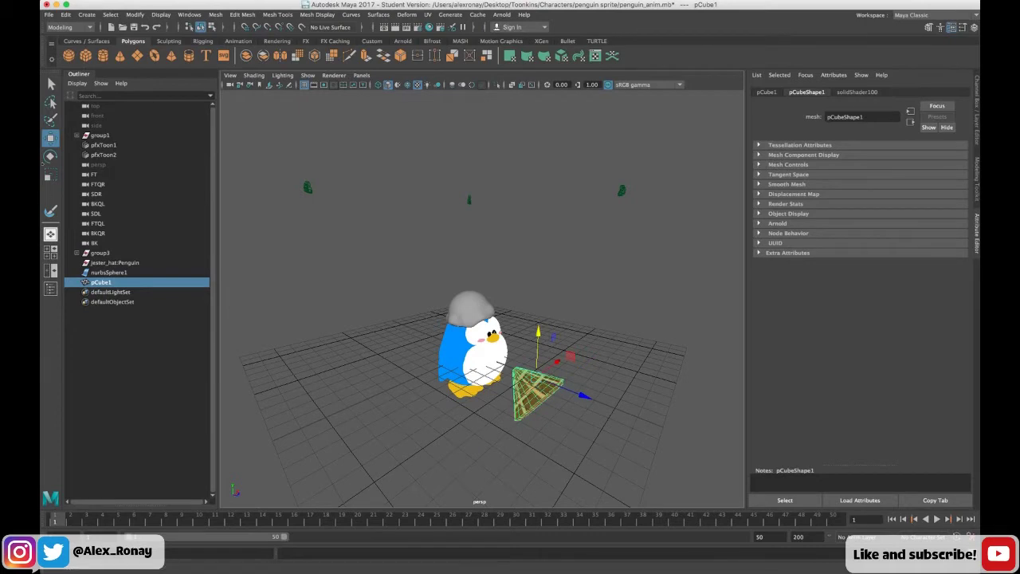
Realign the cone's pivot axes with its shape and scale the cone up.
click(55, 158)
key(r)
key(d)
drag(554, 369, 552, 374)
key(d)
drag(570, 413, 587, 437)
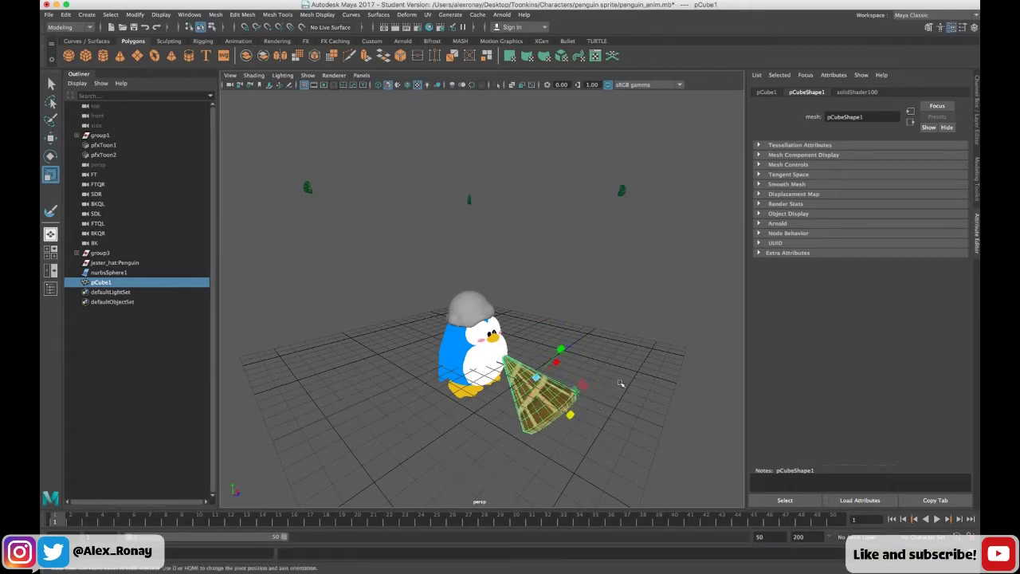
click(561, 349)
alt+drag(622, 383, 568, 385)
click(484, 424)
alt+drag(485, 431, 443, 423)
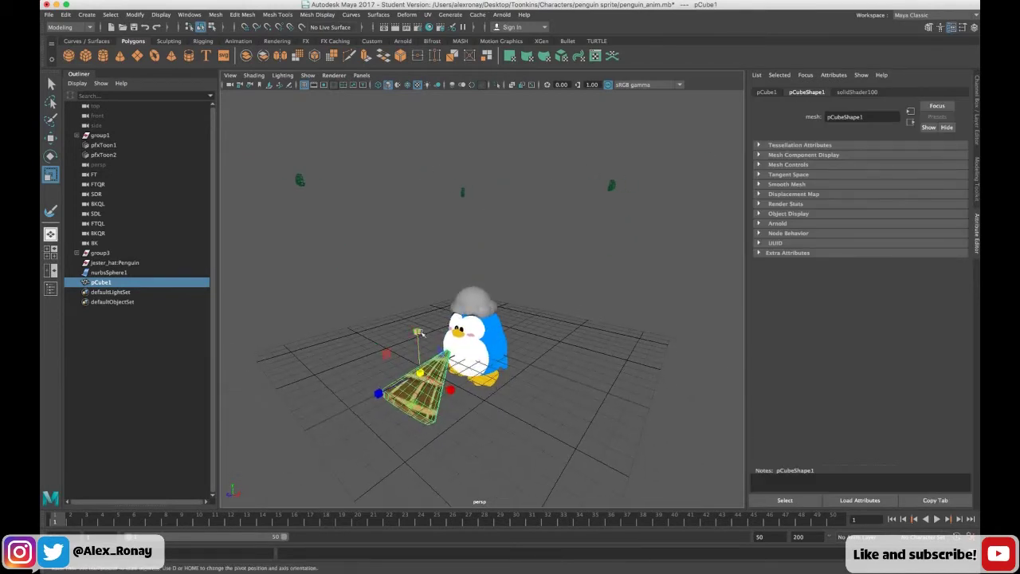
Select all of the cone's UVs in the UV Editor, scale them up slightly, and return to object selection.
click(429, 15)
click(442, 39)
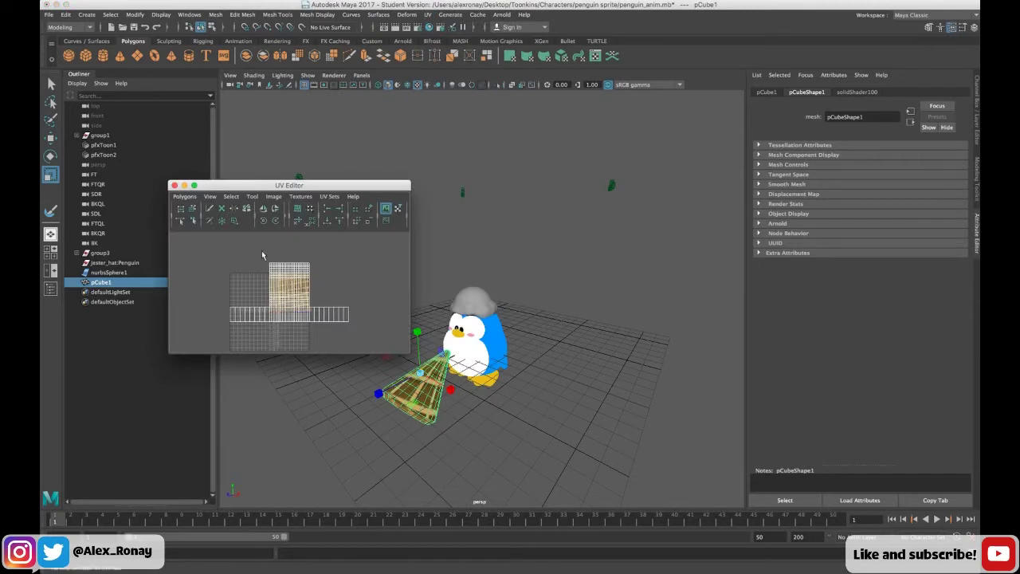
right_drag(246, 259, 289, 258)
drag(212, 240, 384, 351)
drag(287, 292, 295, 291)
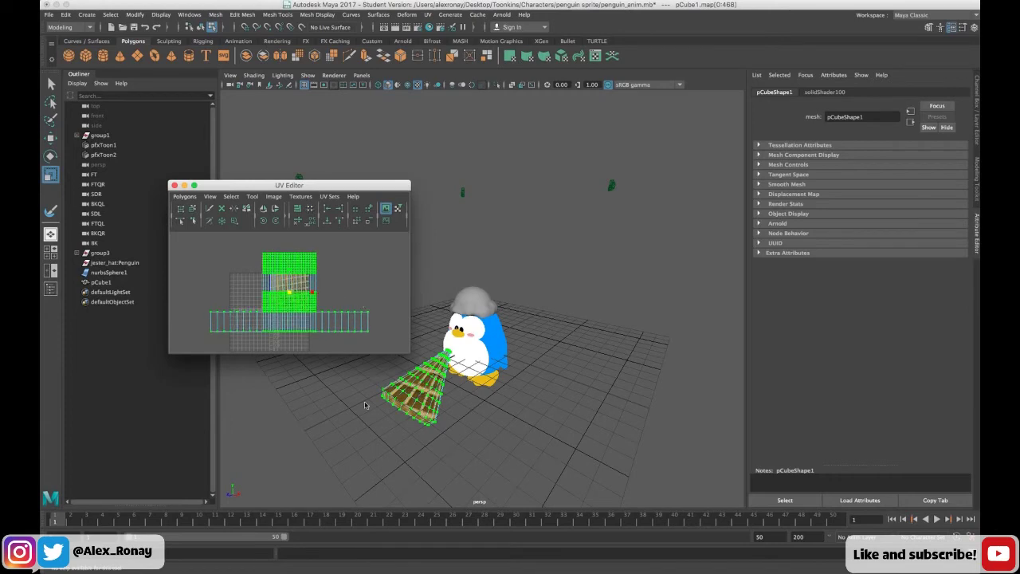
click(365, 406)
alt+drag(364, 407, 416, 397)
right_drag(463, 339, 540, 289)
click(547, 386)
click(175, 185)
Move the waffle cone up onto the penguin's scoop hat and rotate it so its tip points up and outward.
click(473, 384)
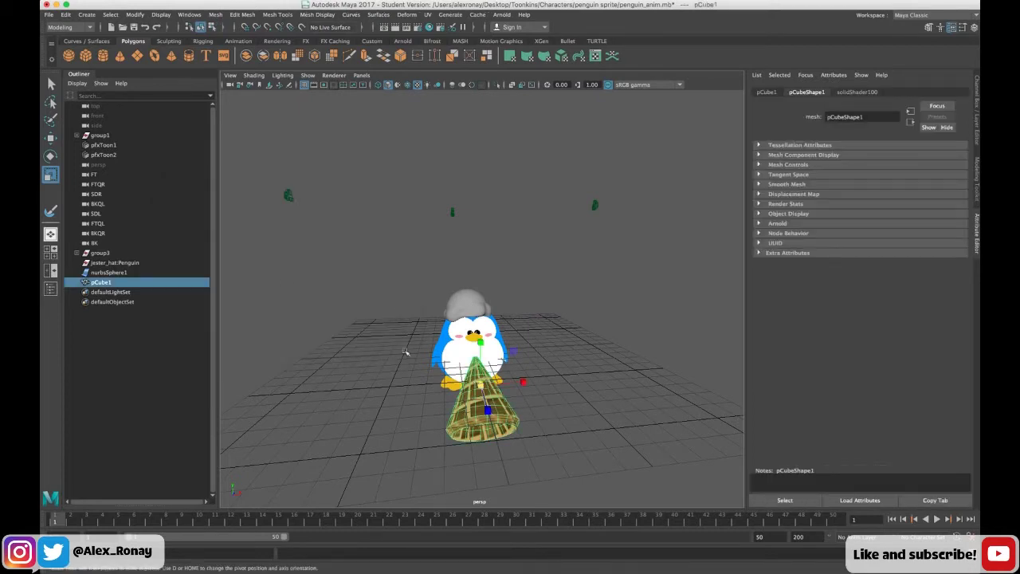
key(e)
drag(487, 352, 491, 396)
drag(488, 350, 465, 276)
key(w)
alt+drag(382, 269, 446, 314)
drag(575, 367, 523, 275)
key(e)
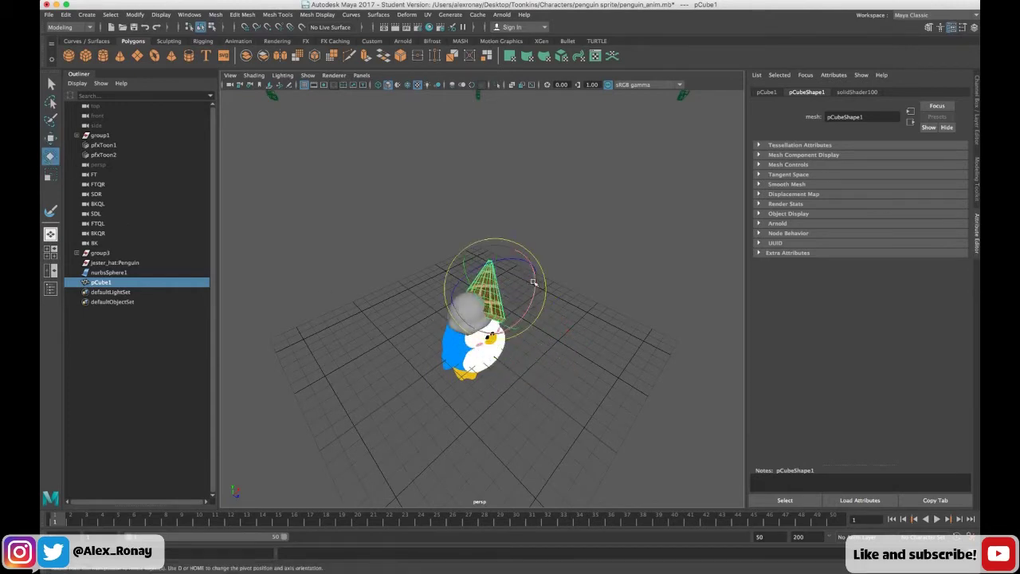
drag(534, 282, 525, 298)
Reorient the cone's pivot to its tilted axis and scale the cone down slightly.
key(r)
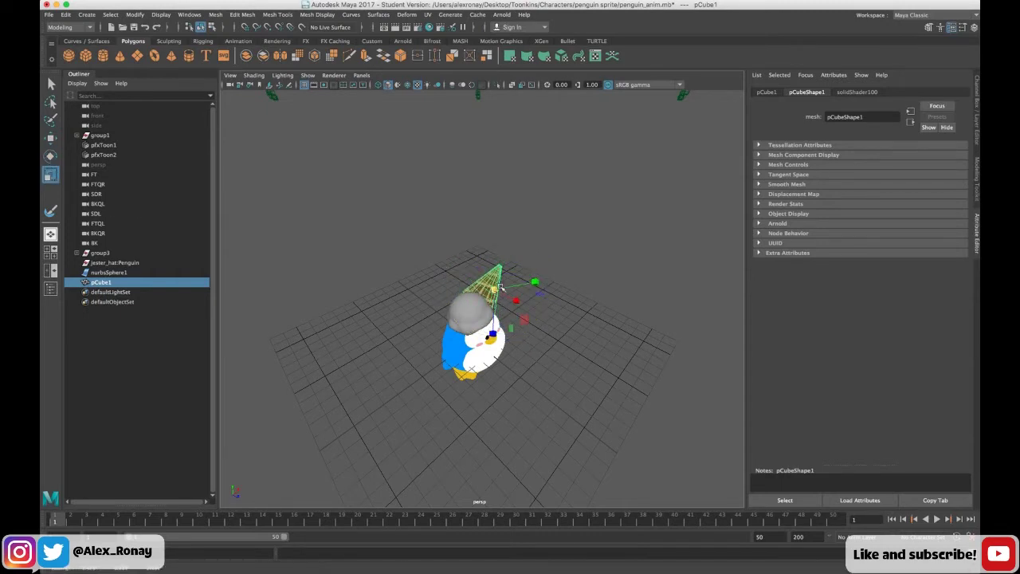
scroll(519, 294, up, 10)
alt+drag(586, 315, 555, 297)
alt+drag(643, 317, 479, 331)
key(d)
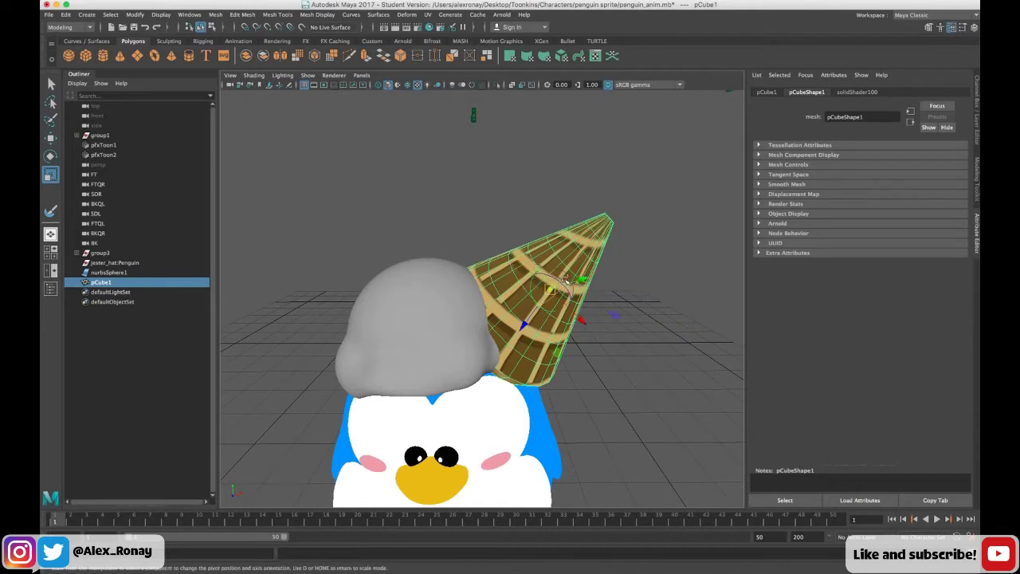
drag(551, 289, 551, 320)
click(579, 320)
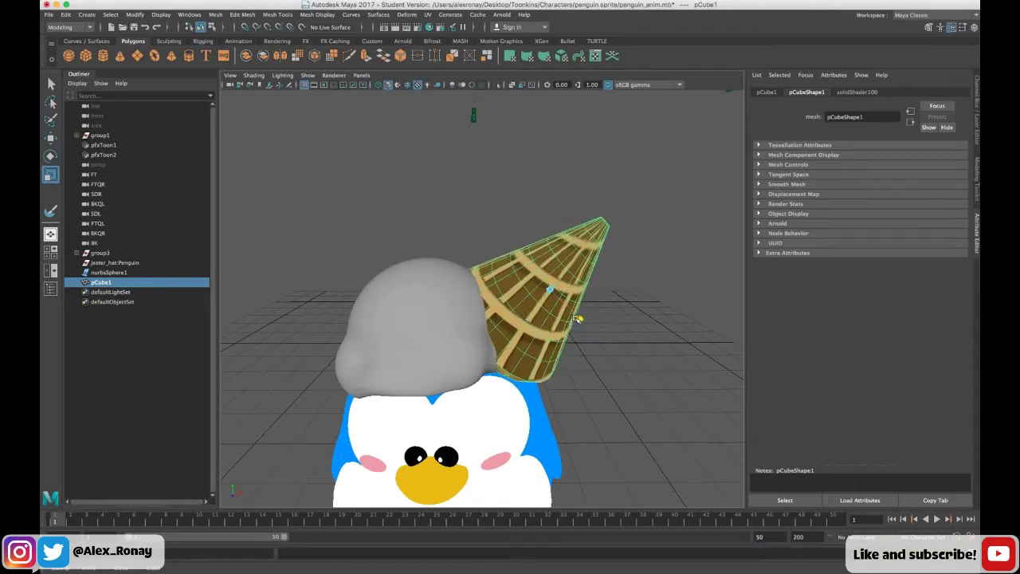
Rotate the cone slightly and shift it up against the scoop, fine-tuning its scale along its length.
key(e)
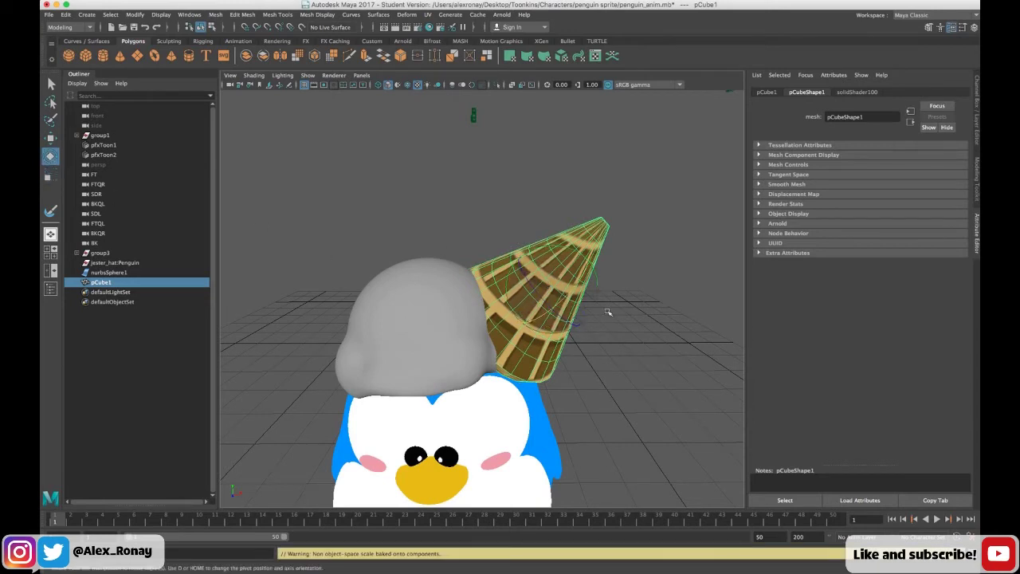
drag(576, 297, 573, 285)
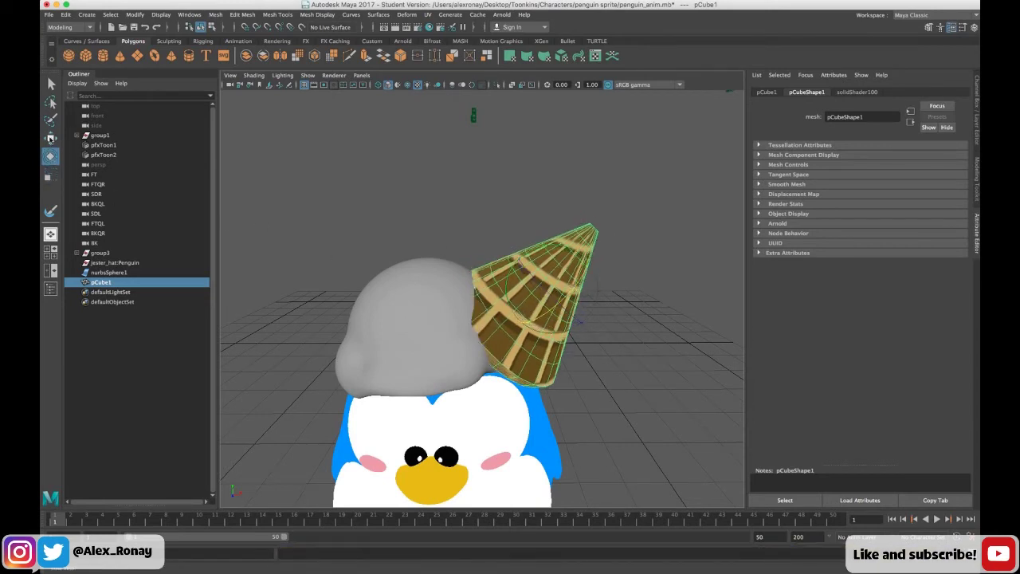
click(50, 137)
drag(583, 321, 545, 311)
click(50, 174)
drag(523, 264, 493, 292)
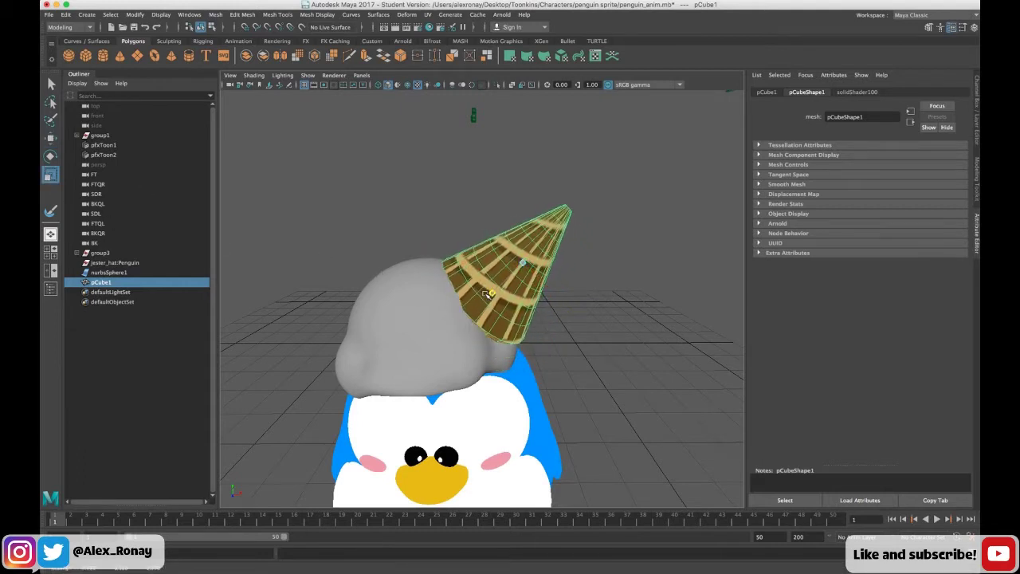
Move the cone down and inward so its open end sinks into the upper side of the scoop.
key(w)
click(303, 252)
mouse_move(303, 252)
alt+mouse_down()
mouse_move(287, 262)
mouse_move(298, 264)
alt+mouse_up()
click(530, 251)
drag(516, 228, 522, 233)
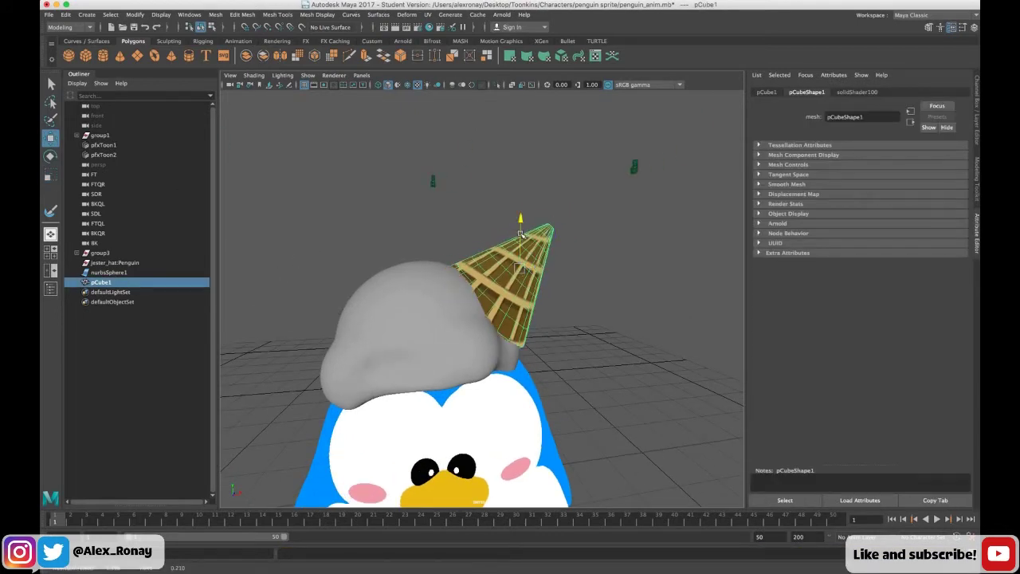
drag(566, 268, 472, 242)
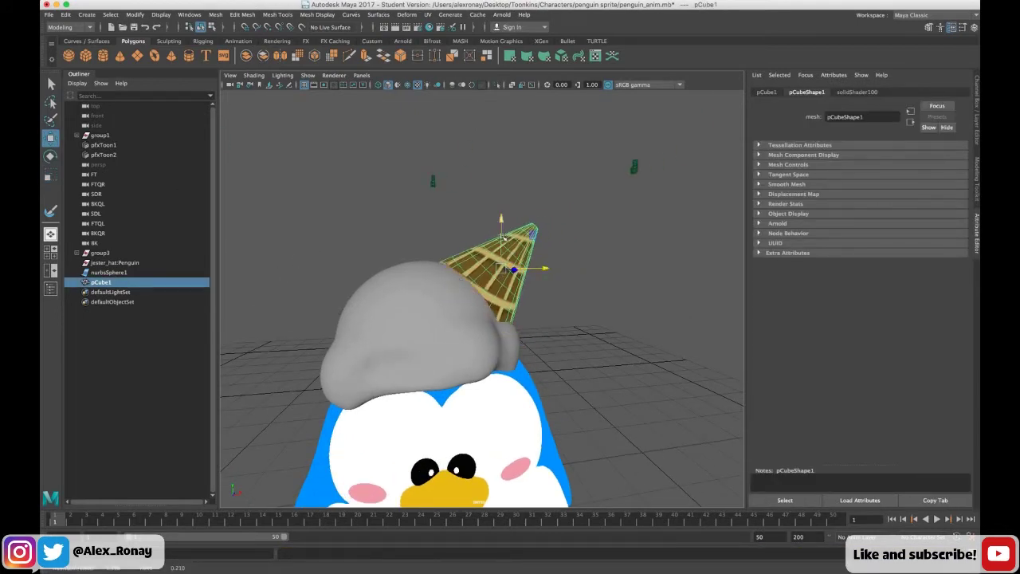
Rotate the cone to refine its tilt on the scoop, checking it from the side.
click(51, 157)
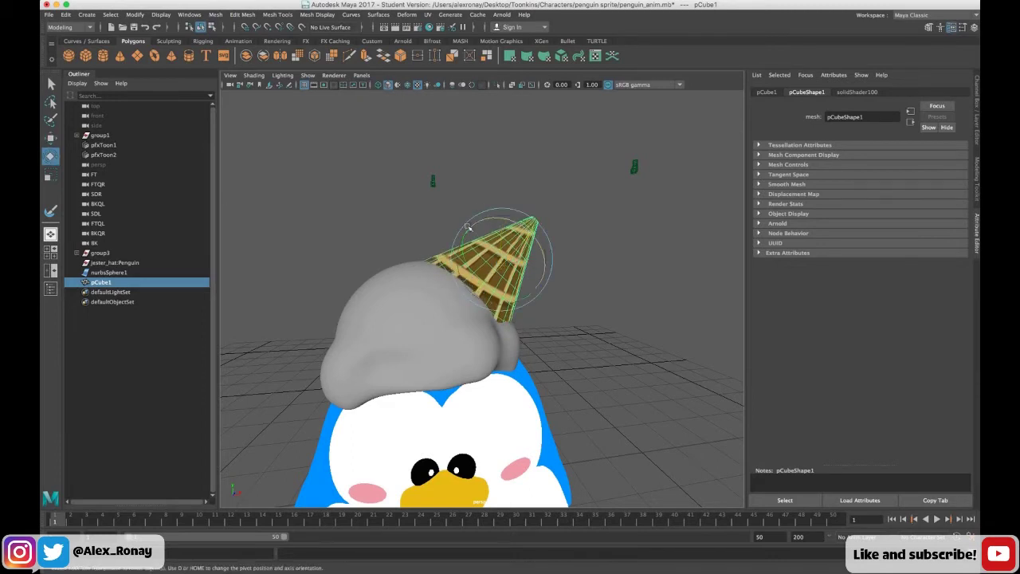
drag(468, 228, 467, 231)
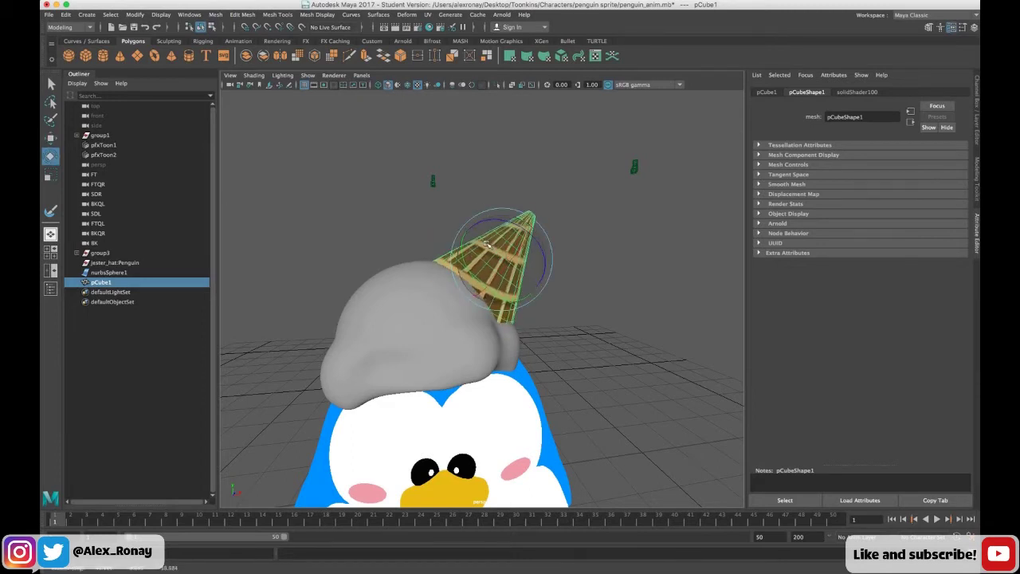
drag(522, 251, 649, 316)
click(572, 263)
click(479, 278)
drag(525, 237, 529, 248)
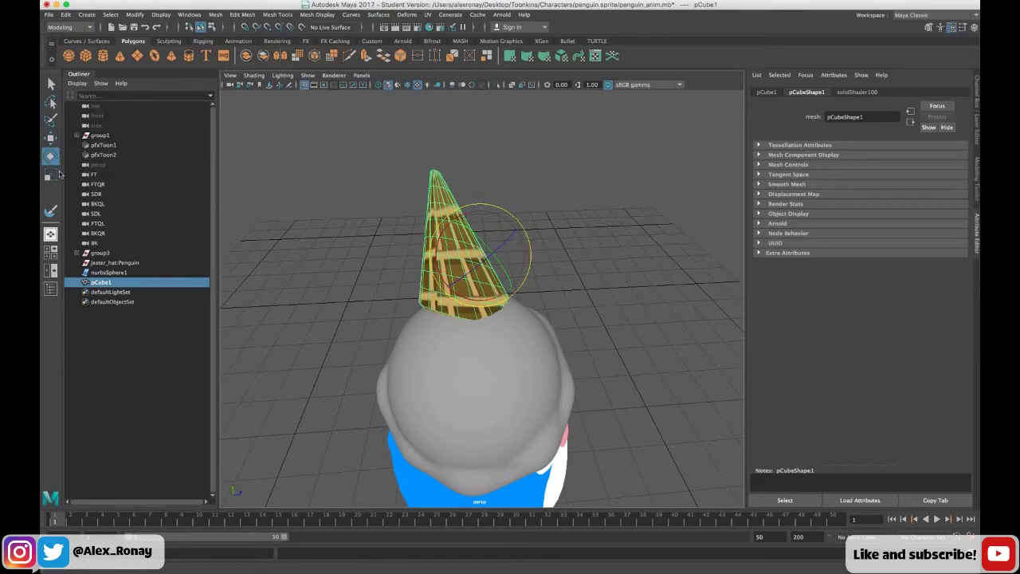
Widen the cone along its flattened axis and realign its pivot with the cone's direction.
click(49, 177)
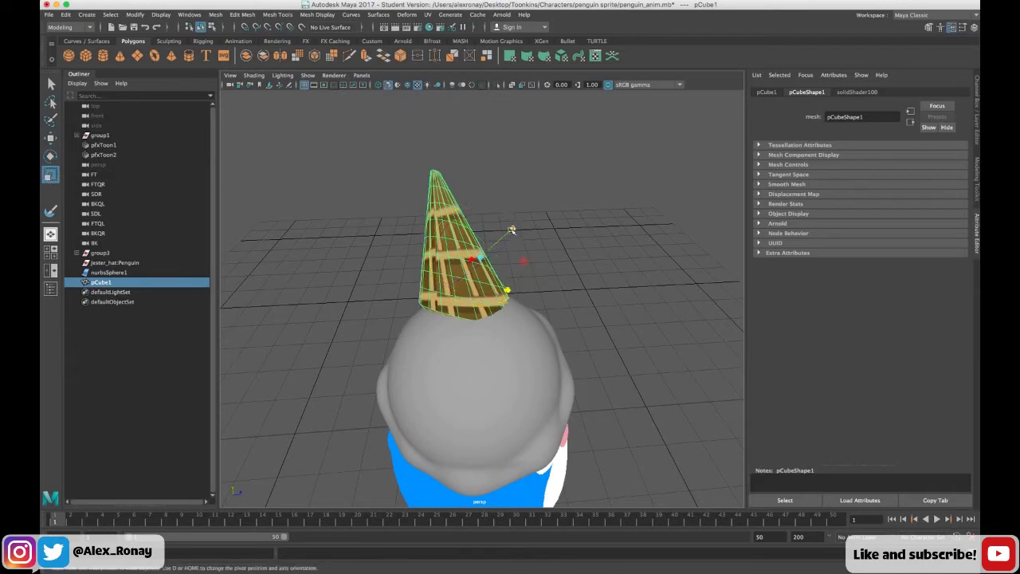
drag(512, 231, 539, 231)
drag(510, 290, 512, 292)
key(d)
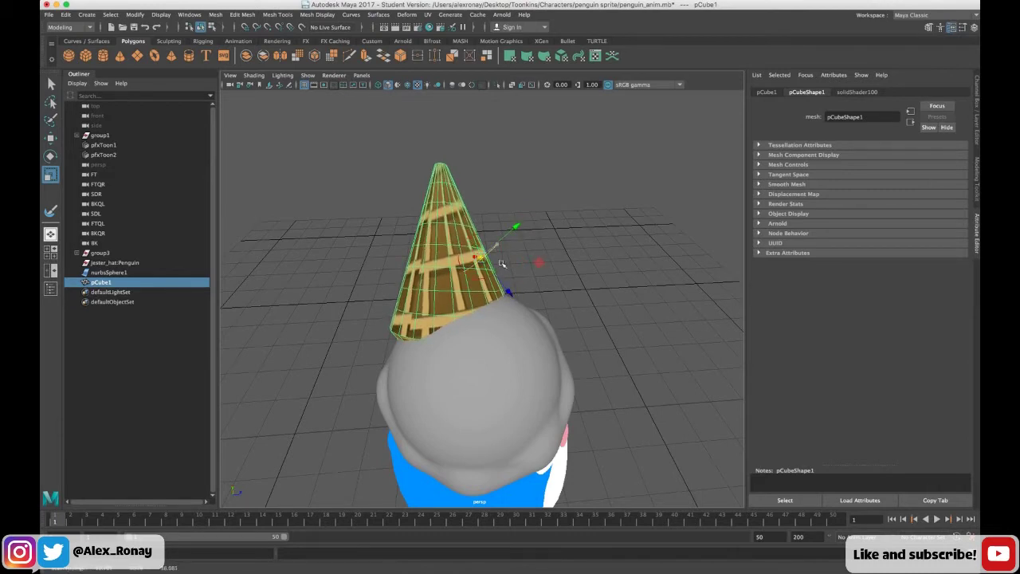
key(d)
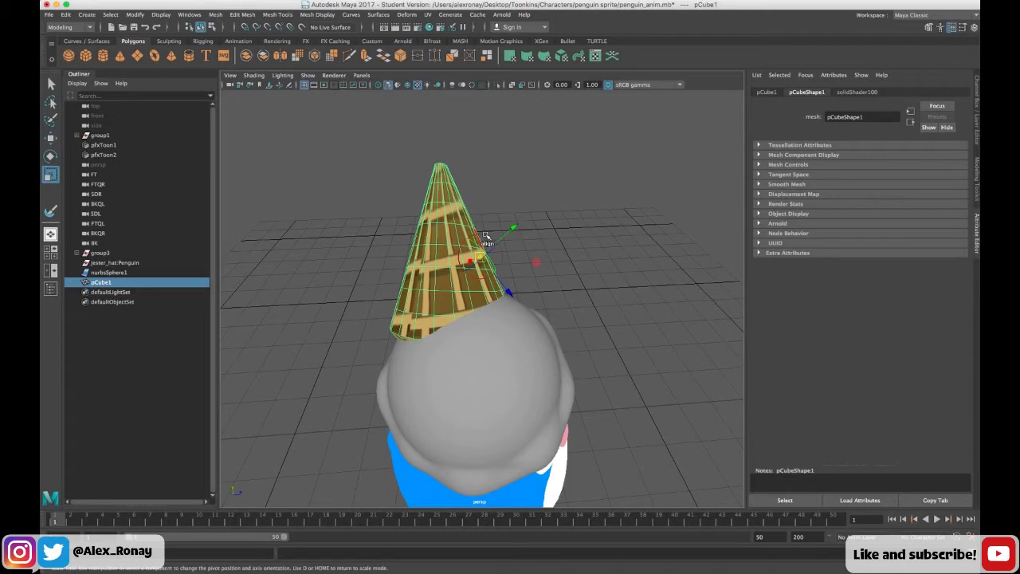
click(495, 237)
click(476, 276)
right_drag(481, 273, 470, 259)
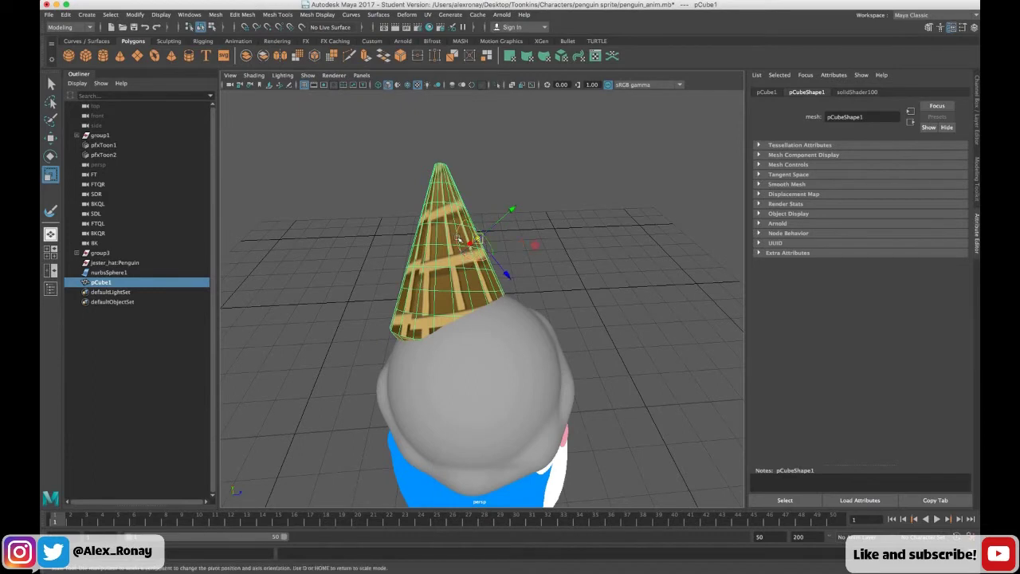
click(461, 229)
drag(486, 284, 484, 271)
Reposition the cone so its base sits centred on the scoop when seen from the side.
click(50, 137)
drag(505, 231, 514, 244)
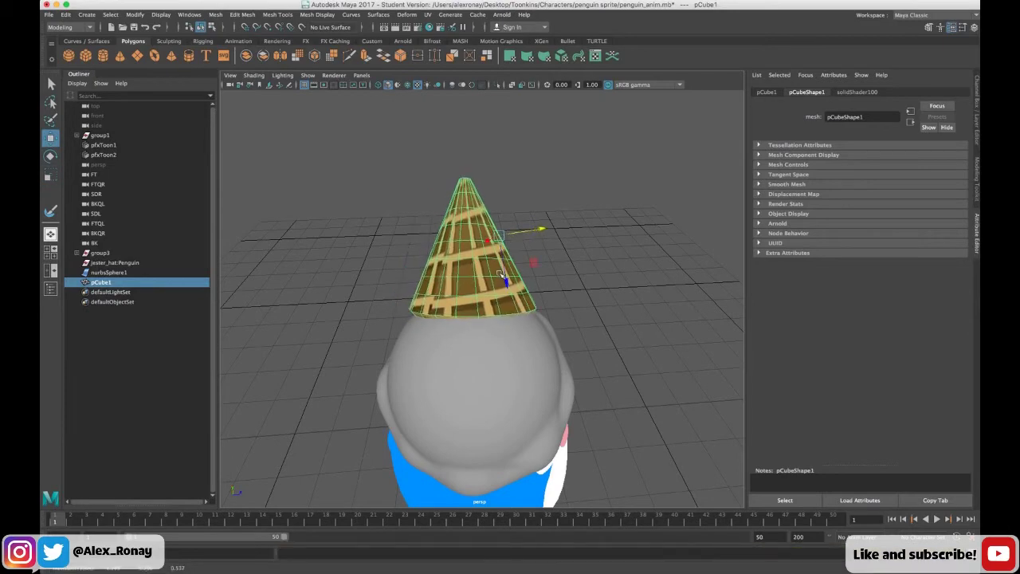
drag(504, 279, 505, 292)
click(583, 280)
alt+drag(584, 280, 510, 264)
click(510, 264)
scroll(583, 319, down, 5)
click(583, 319)
alt+drag(582, 318, 550, 342)
click(489, 277)
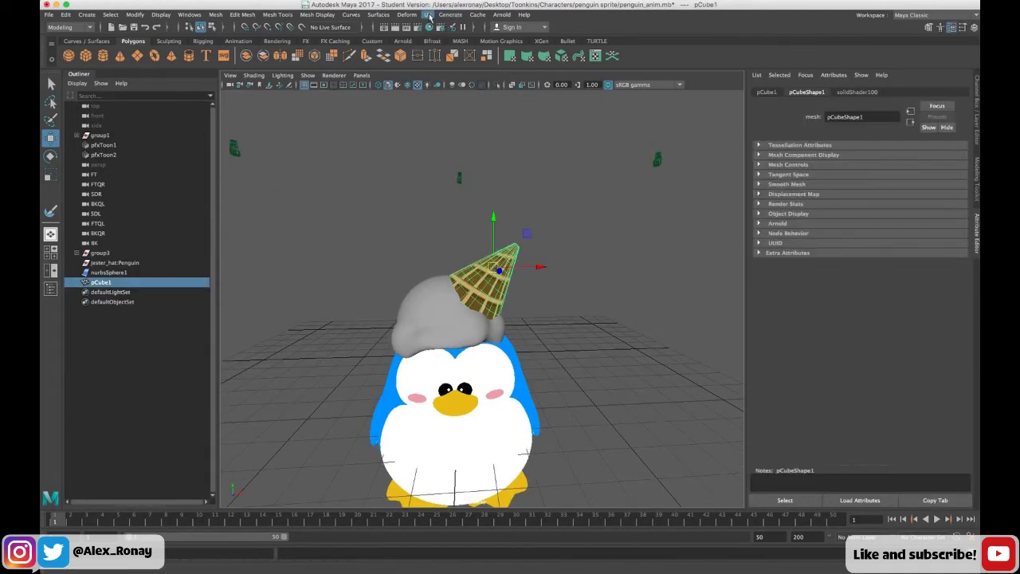
Select all of the cone's UVs in the UV Editor and adjust their vertical scale.
click(429, 16)
click(451, 39)
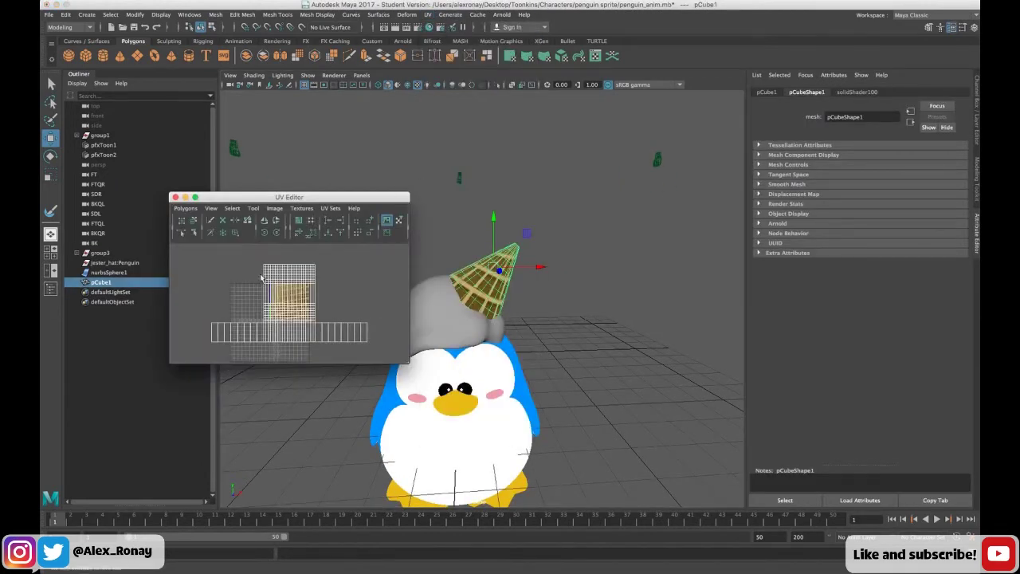
right_drag(233, 272, 278, 272)
drag(197, 260, 395, 351)
click(51, 174)
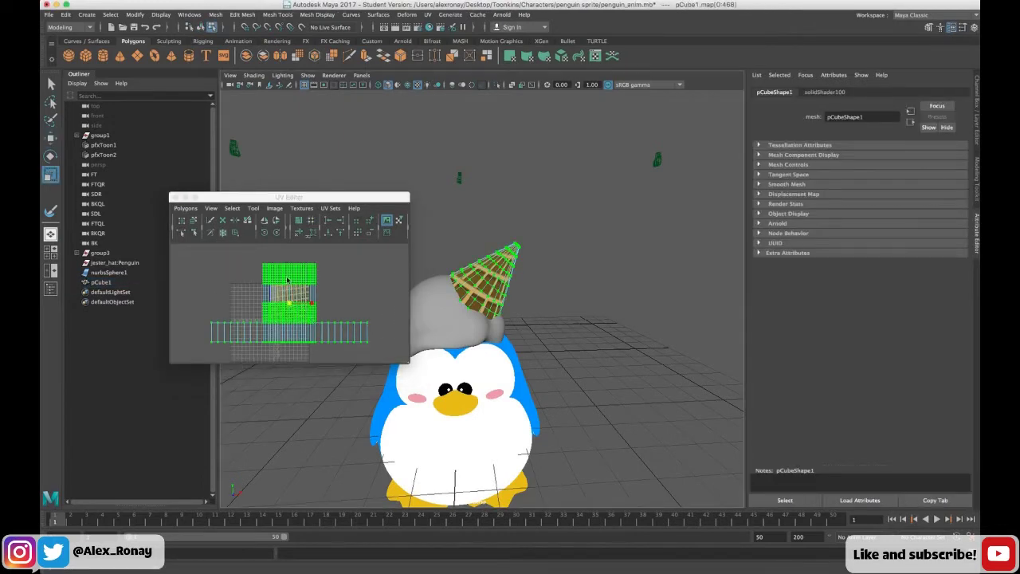
drag(289, 283, 290, 306)
click(175, 197)
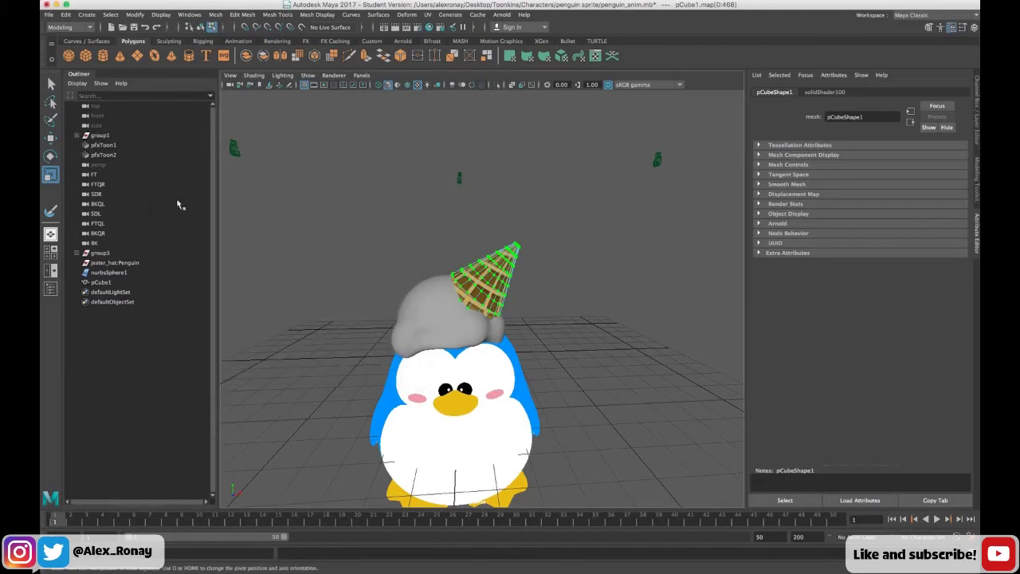
Adjust the waffle texture connected to solidShader100's Out Color, and return the cone to object selection.
click(826, 92)
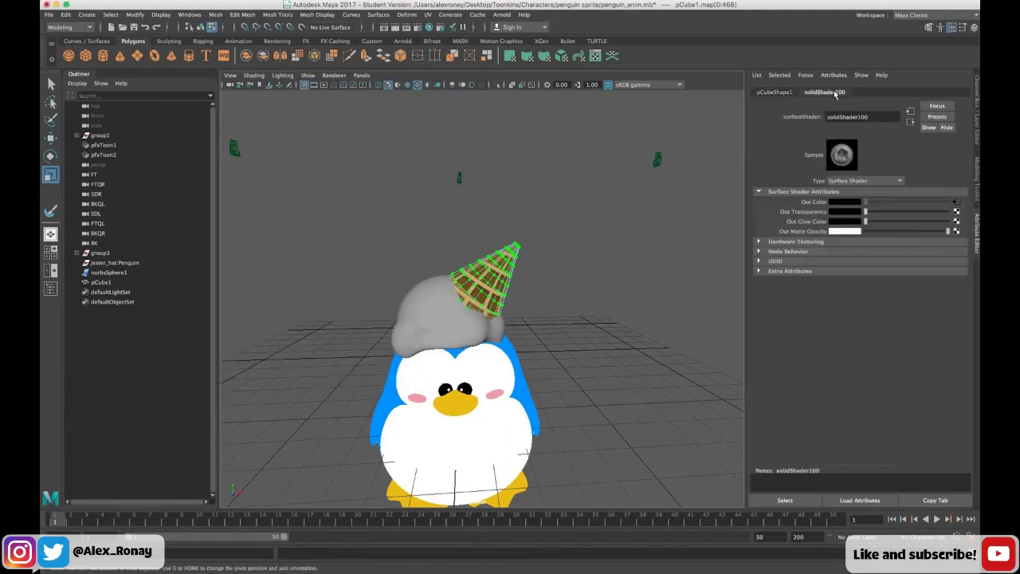
click(957, 203)
drag(904, 324, 900, 323)
click(599, 314)
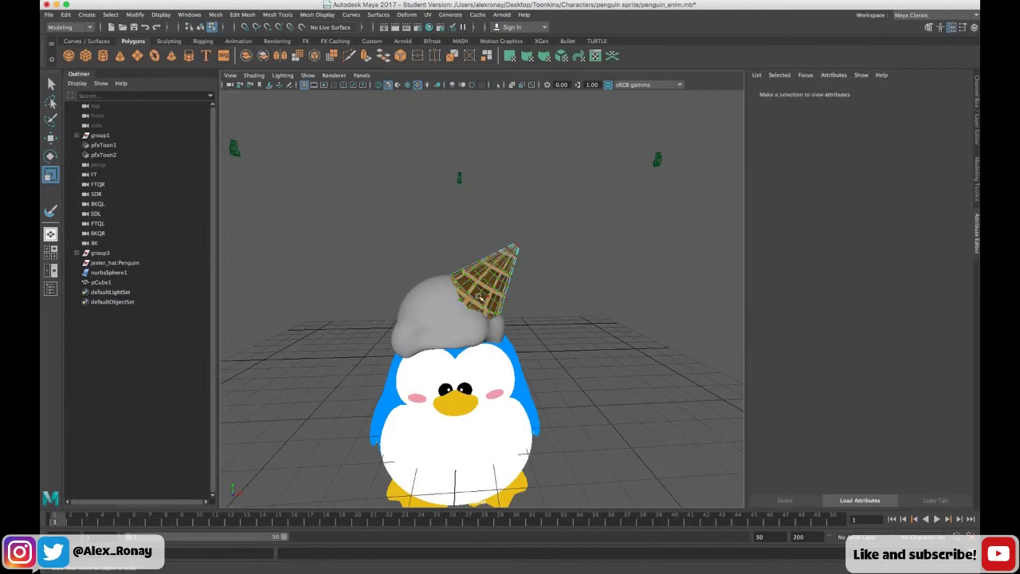
right_drag(457, 312, 504, 295)
click(547, 298)
alt+drag(547, 298, 539, 320)
Fine-tune the cone's length and nudge it sideways into its final place on the scoop.
click(478, 275)
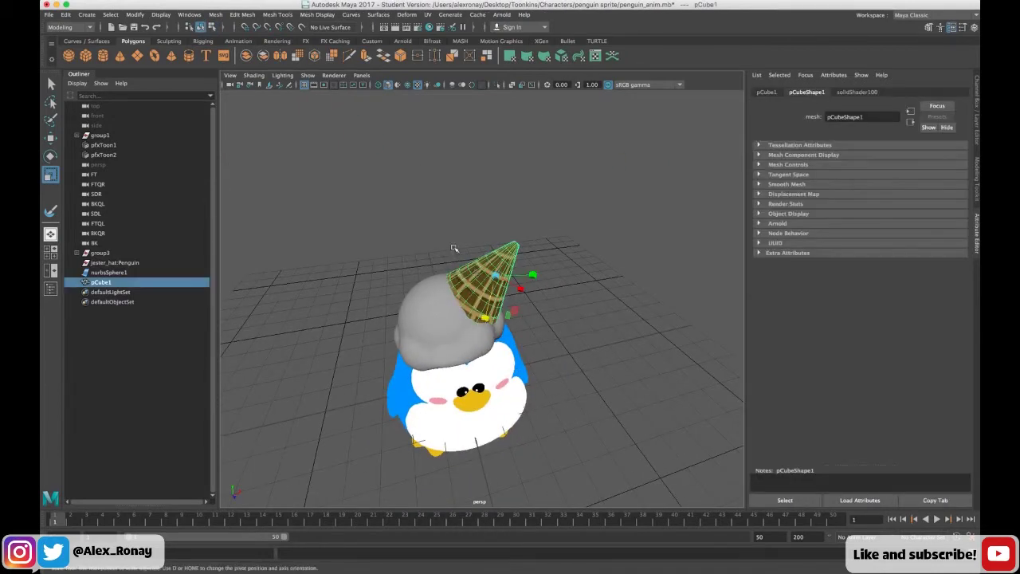
drag(485, 317, 487, 318)
key(e)
key(w)
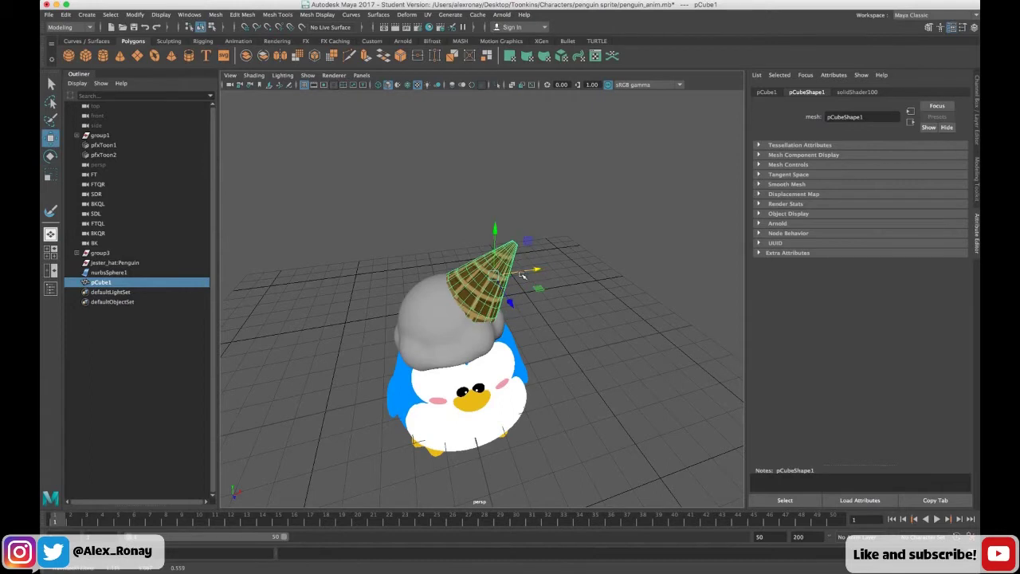
click(554, 303)
mouse_move(555, 303)
alt+mouse_down()
mouse_move(531, 307)
mouse_move(548, 312)
alt+mouse_up()
Assign a Solid Color toon fill shader to the ice cream scoop on the penguin's head.
click(408, 308)
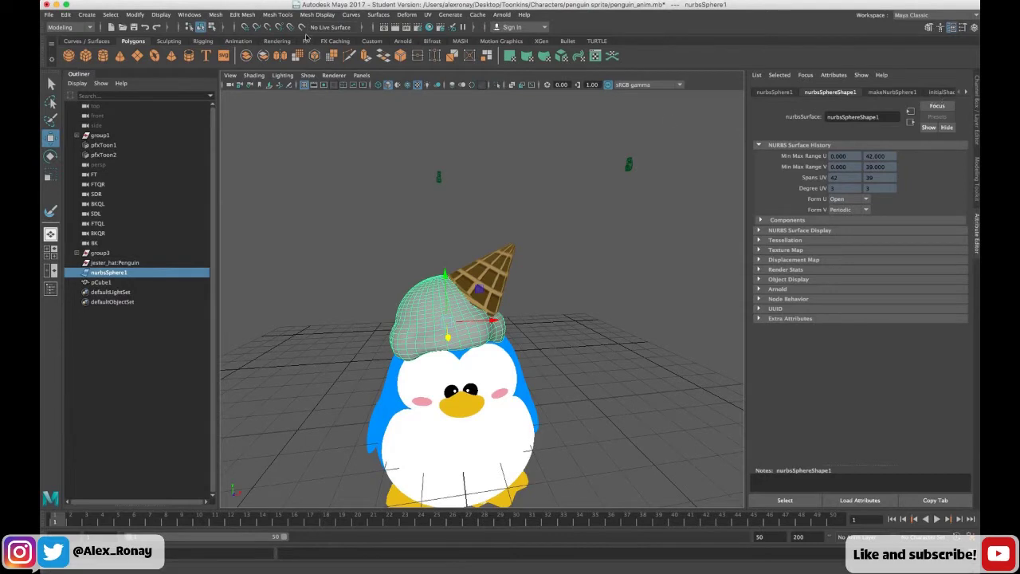
click(86, 28)
click(86, 40)
click(72, 28)
click(59, 77)
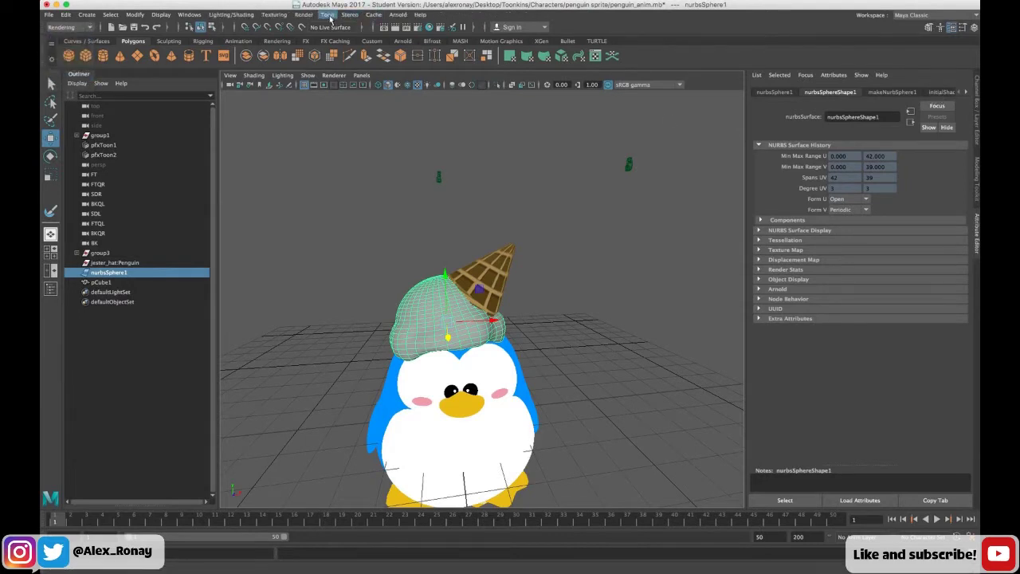
click(327, 15)
mouse_move(466, 40)
click(510, 49)
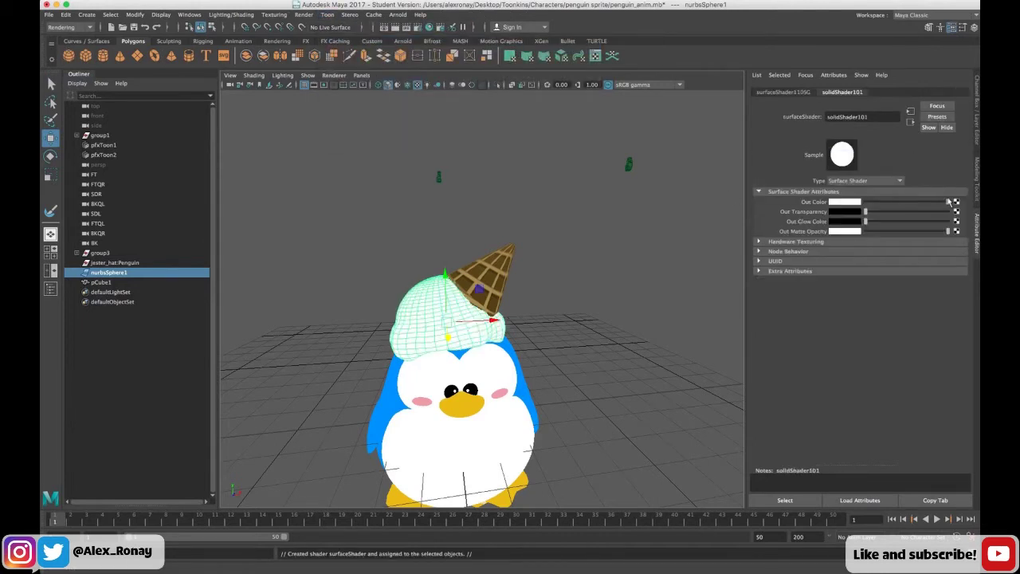
Connect a File texture to the scoop shader's Out Color and load ice cream UV1.png from the inventory folder.
click(957, 202)
click(456, 266)
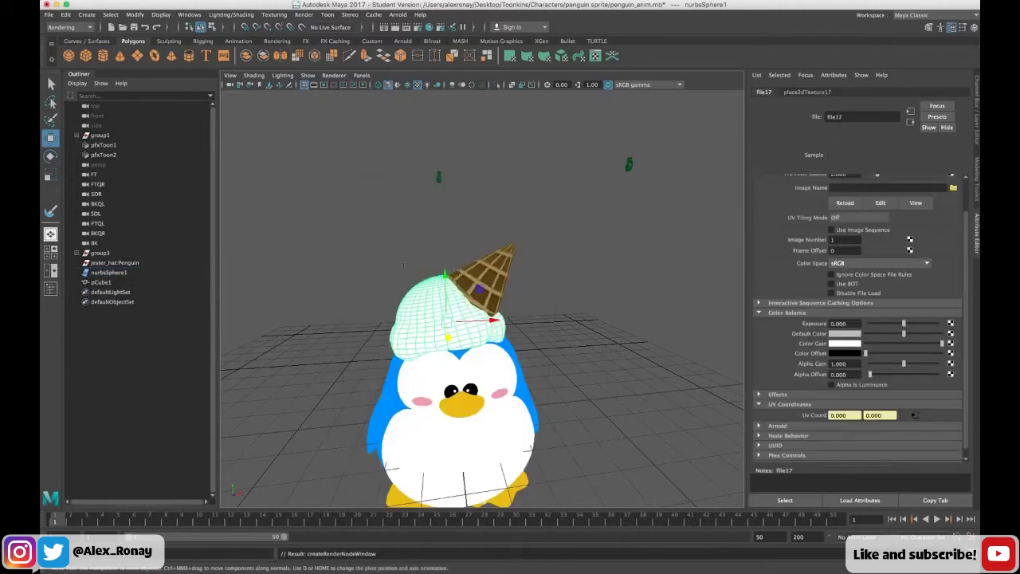
click(954, 188)
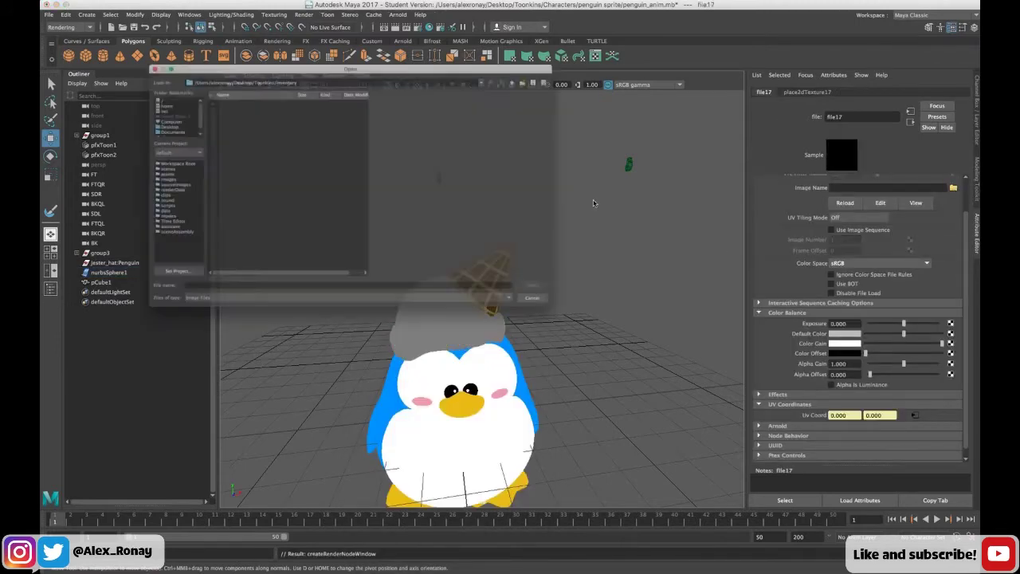
scroll(248, 166, down, 10)
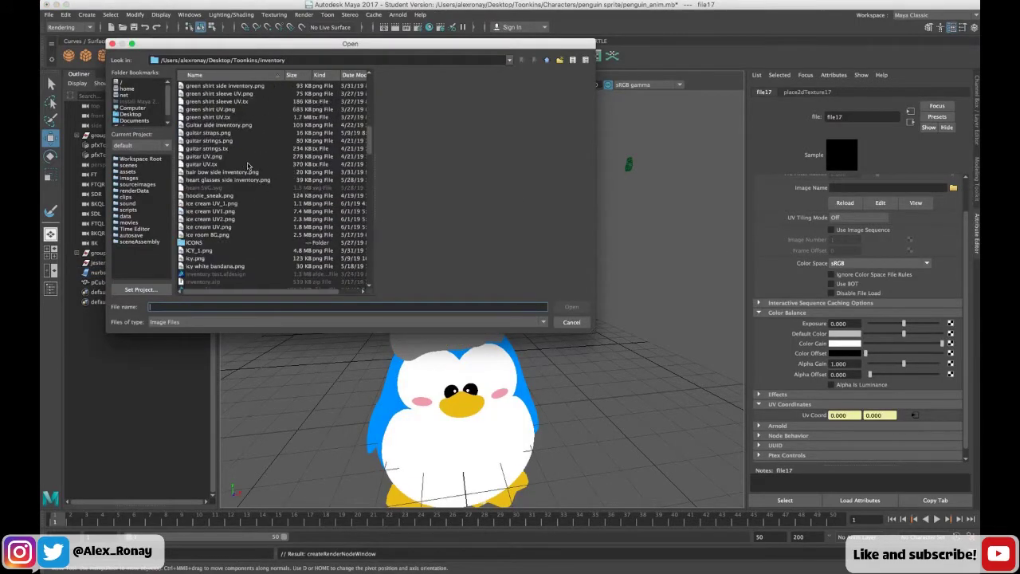
click(211, 211)
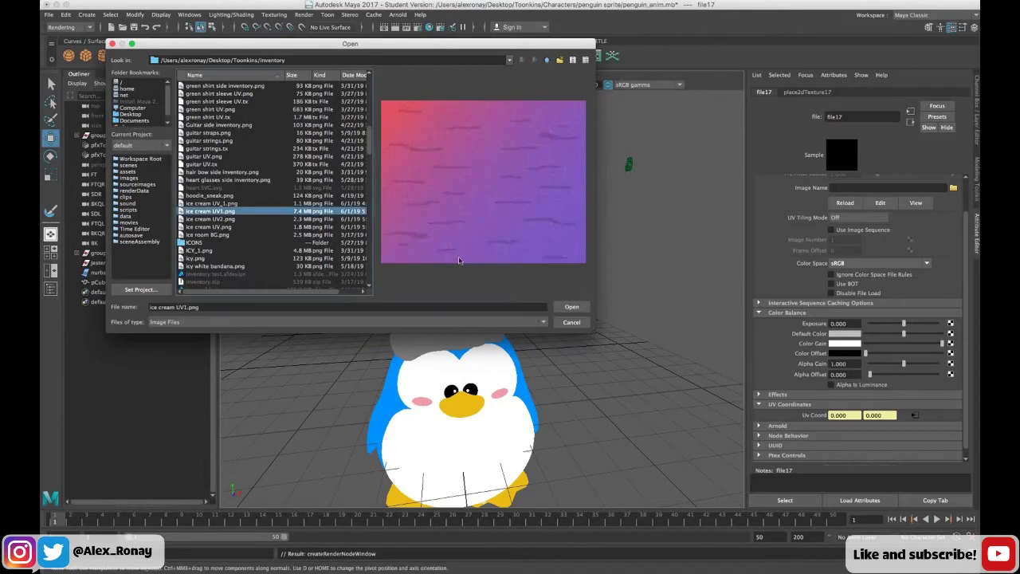
click(571, 307)
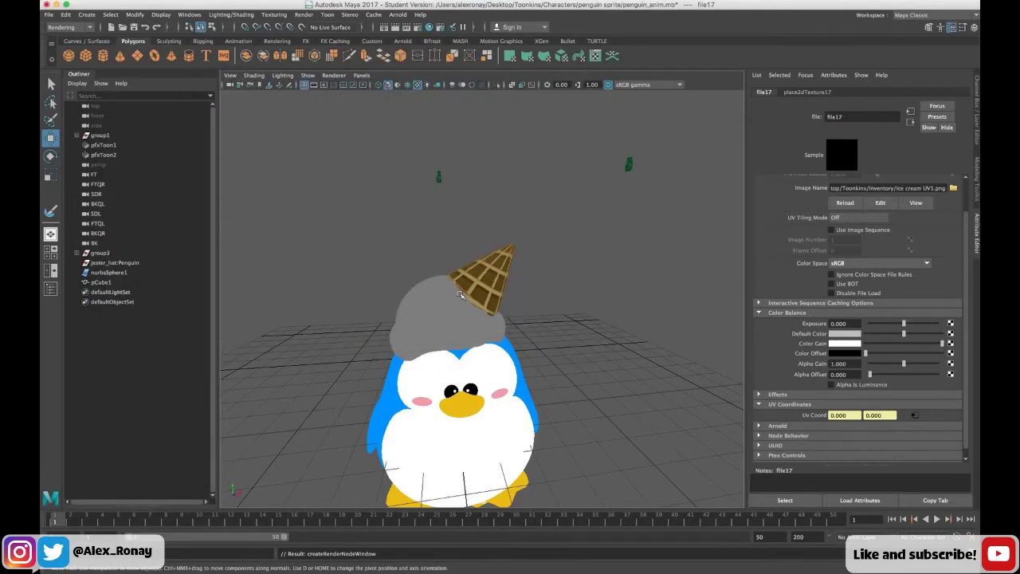
alt+drag(553, 326, 451, 336)
click(504, 329)
click(599, 339)
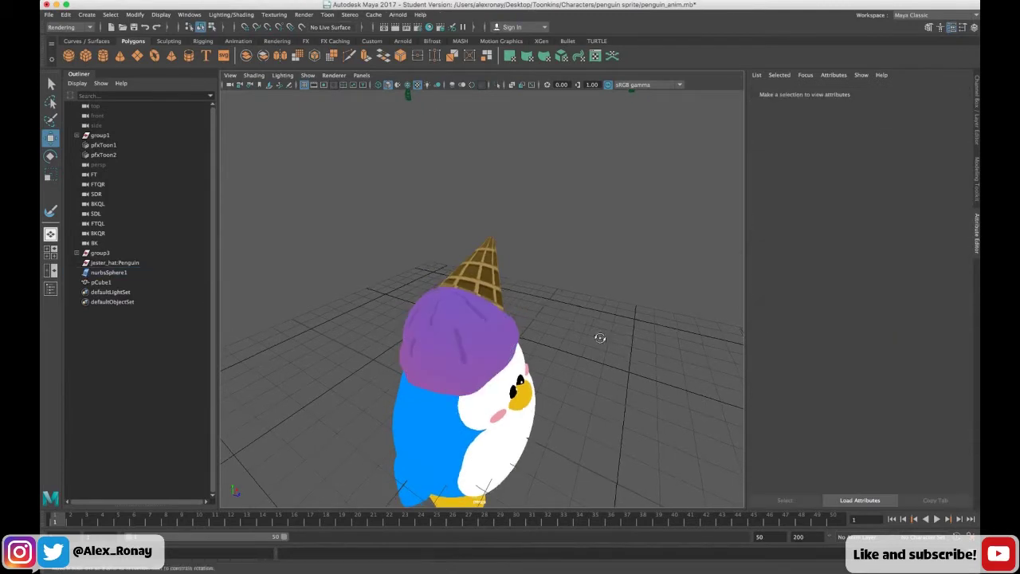
alt+drag(601, 339, 488, 344)
Open the ice cream scoop in the UV Editor.
click(456, 321)
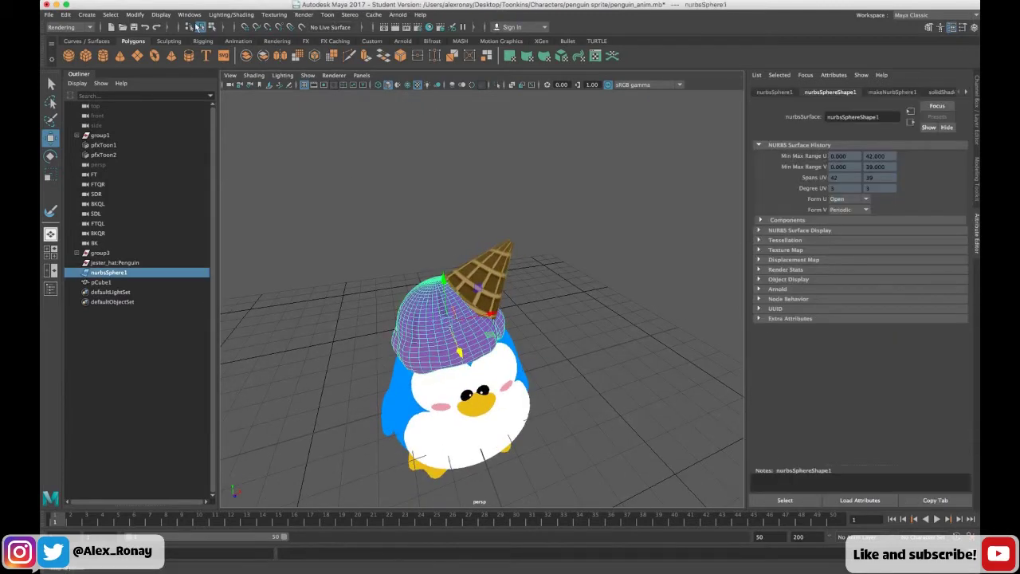
click(70, 27)
click(68, 36)
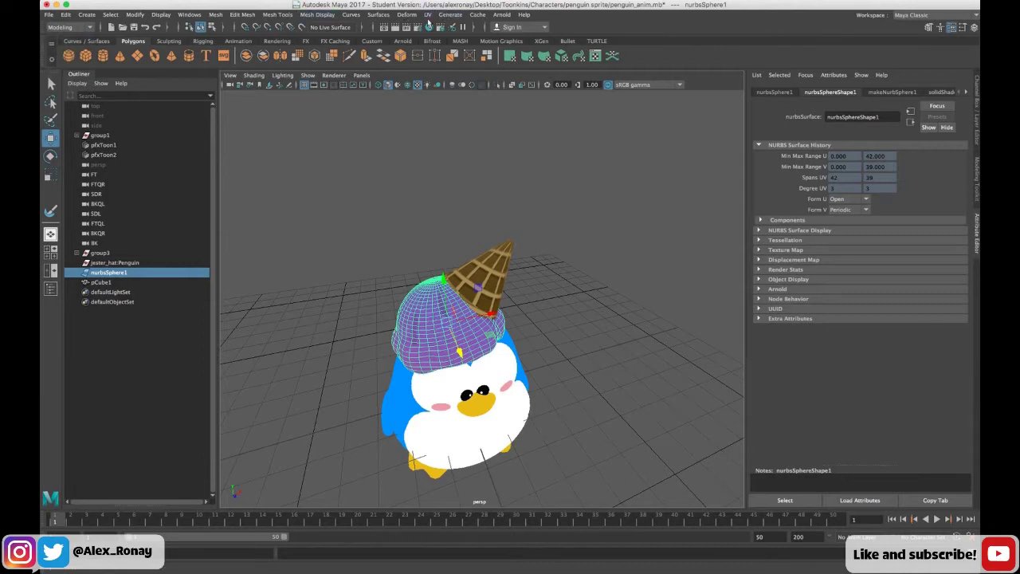
click(428, 14)
click(437, 37)
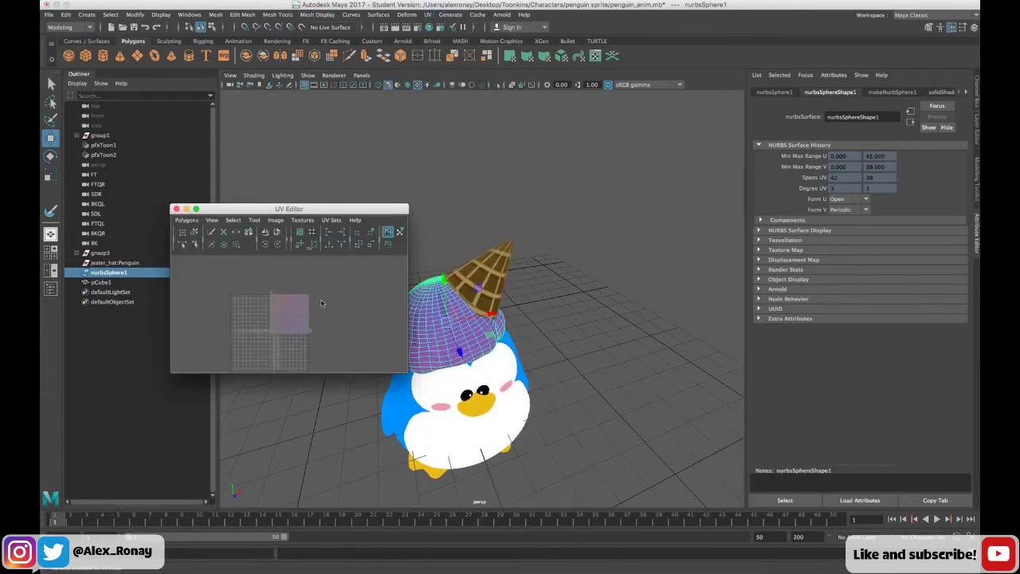
Try to select all of the scoop's UVs and rotate them, then close the UV Editor.
right_click(339, 305)
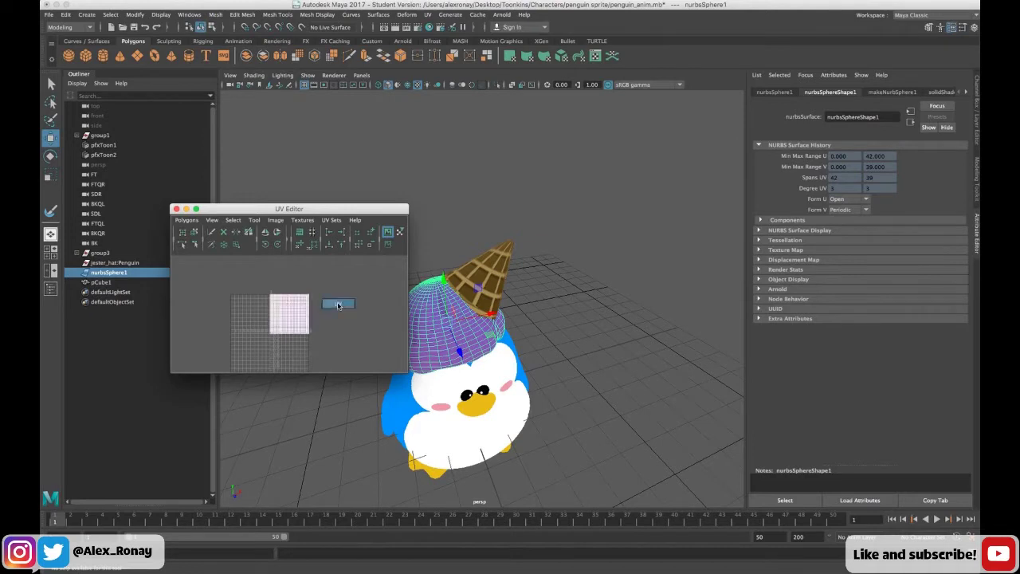
right_drag(339, 305, 372, 305)
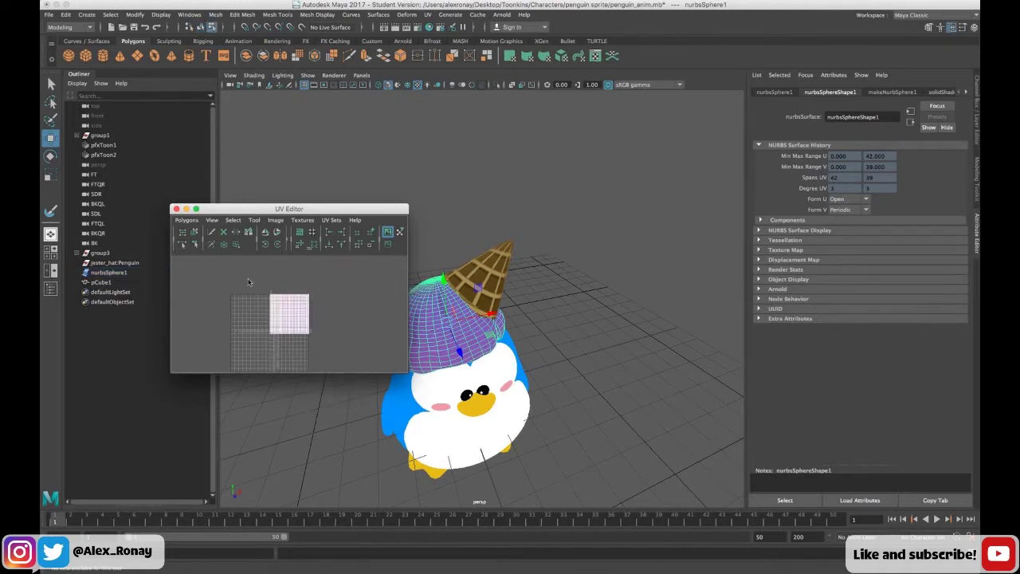
click(306, 311)
right_drag(307, 312, 335, 302)
drag(241, 278, 381, 320)
key(w)
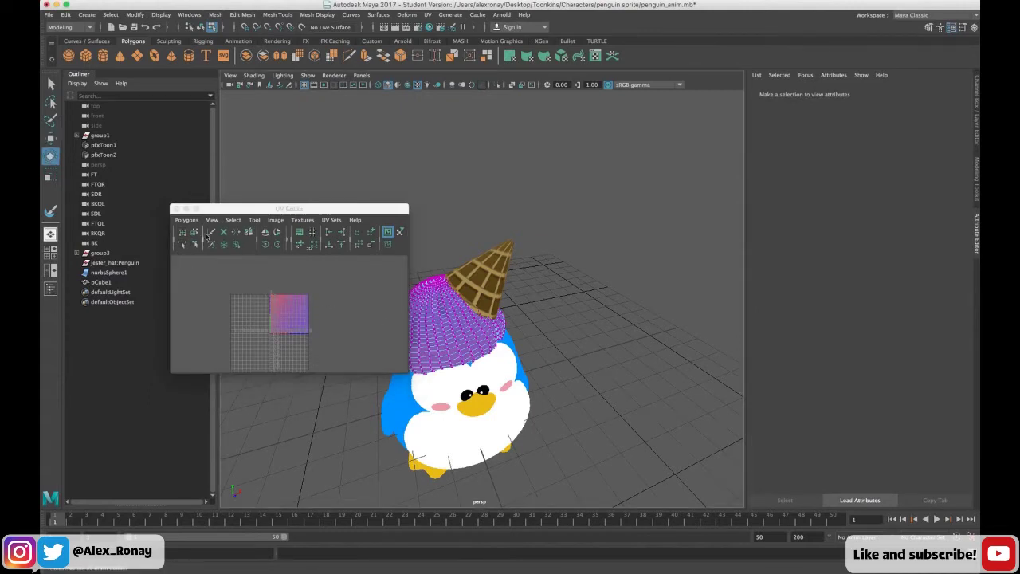
click(268, 247)
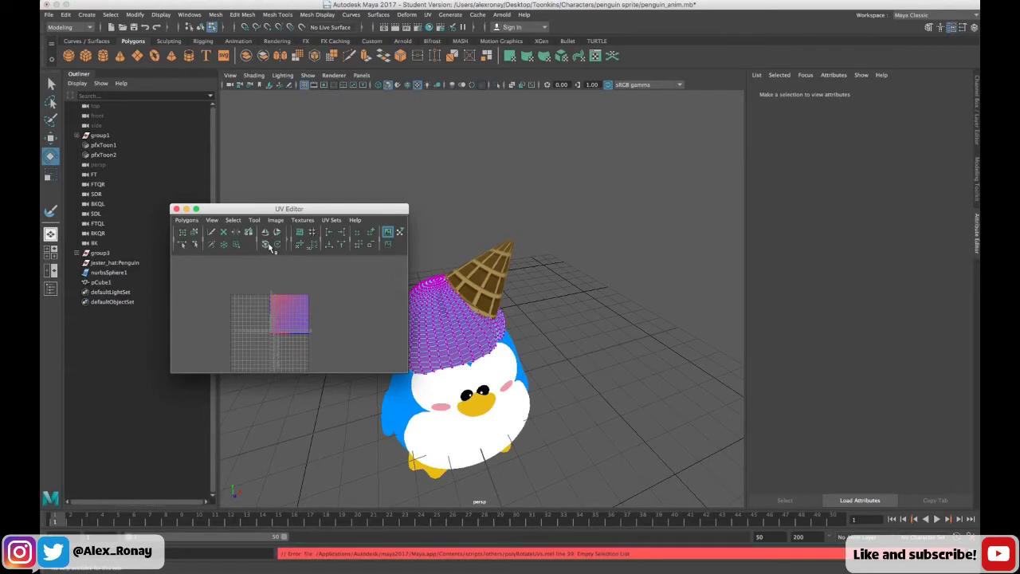
click(303, 311)
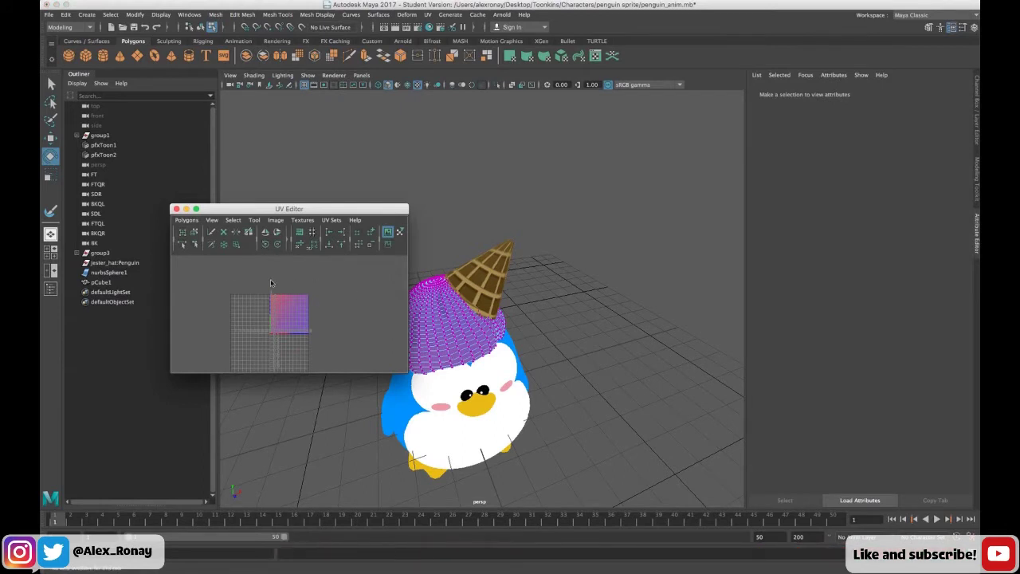
drag(223, 273, 319, 339)
click(177, 209)
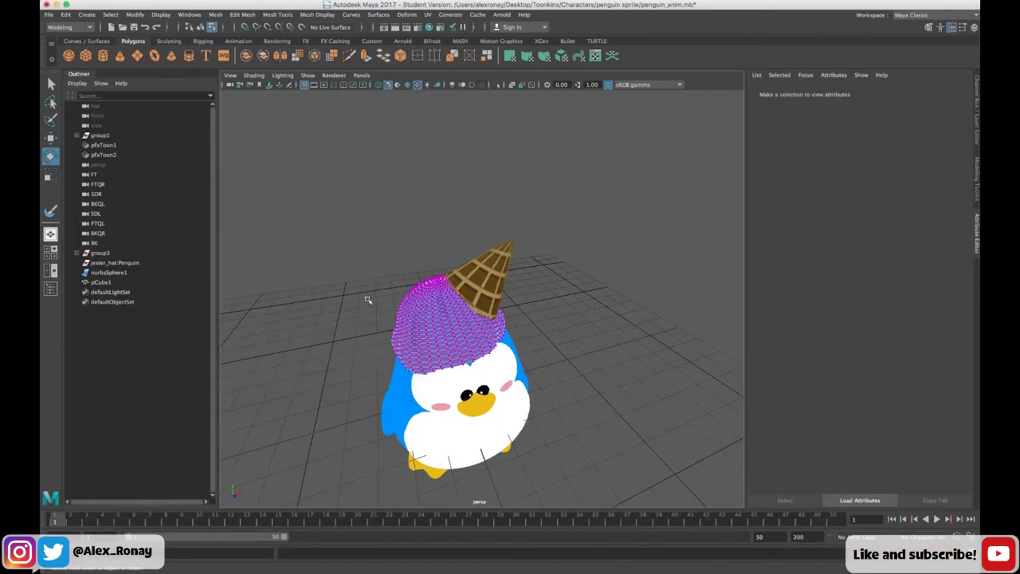
Set the scoop texture's Exposure to about 0.515 and its placement's Rotate Frame to about 109.5.
click(448, 309)
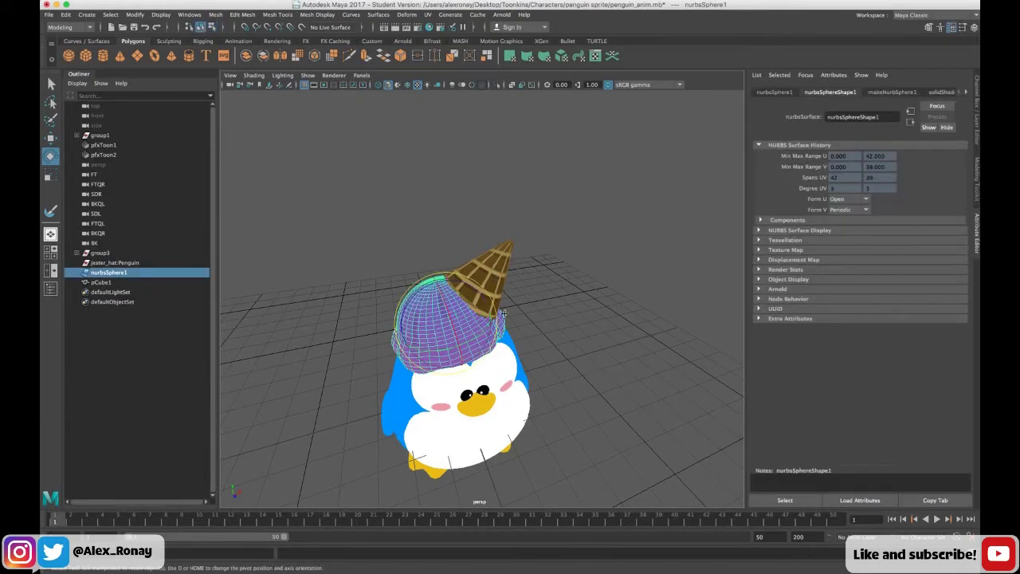
click(967, 94)
click(933, 93)
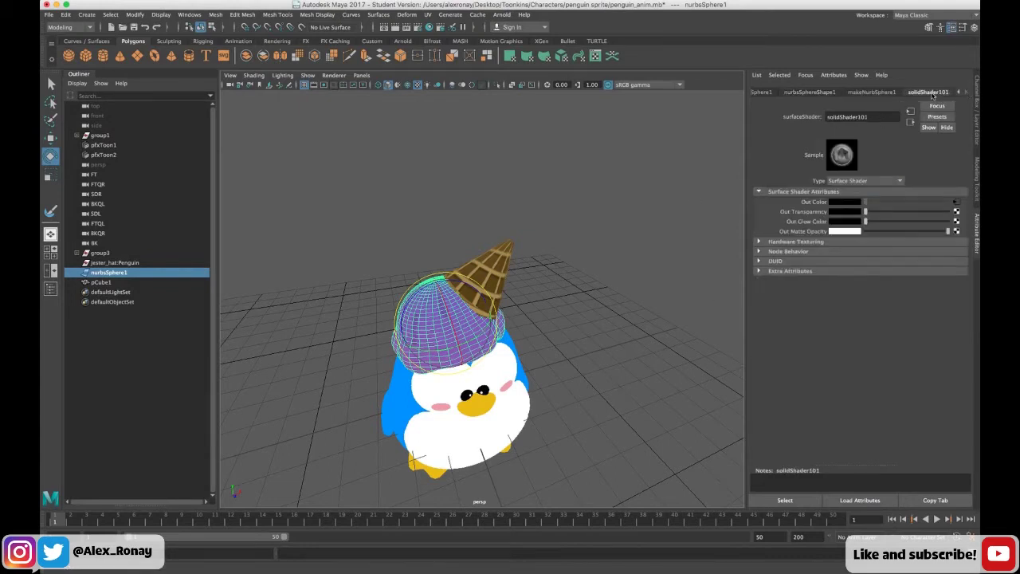
click(957, 202)
drag(902, 324, 907, 326)
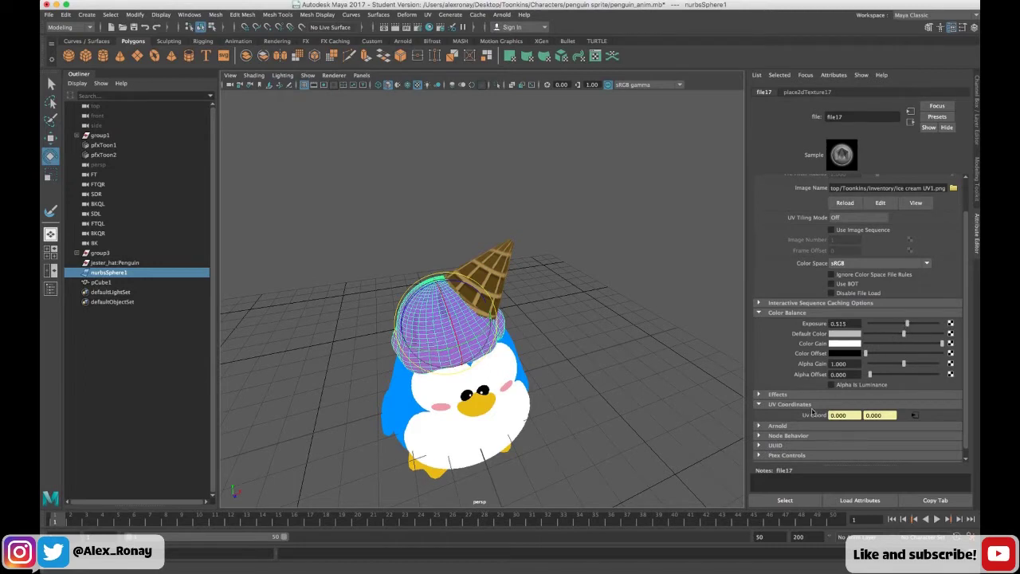
click(915, 415)
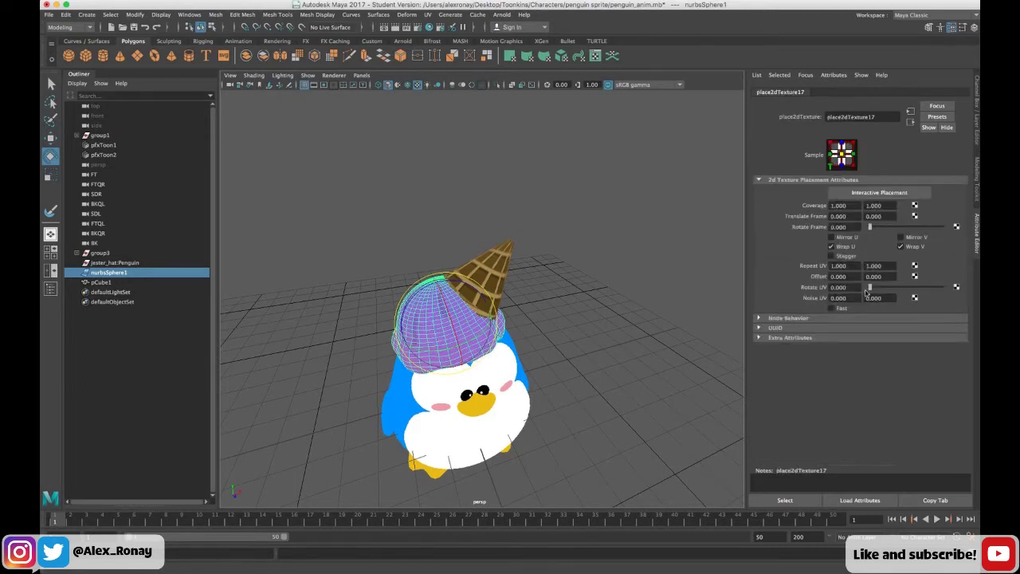
drag(871, 231, 892, 230)
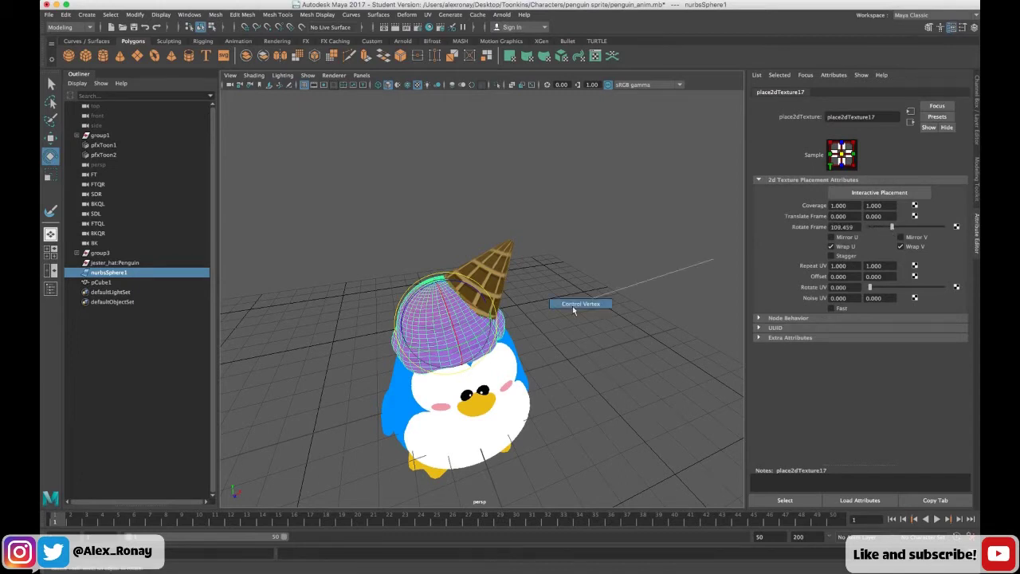
click(472, 264)
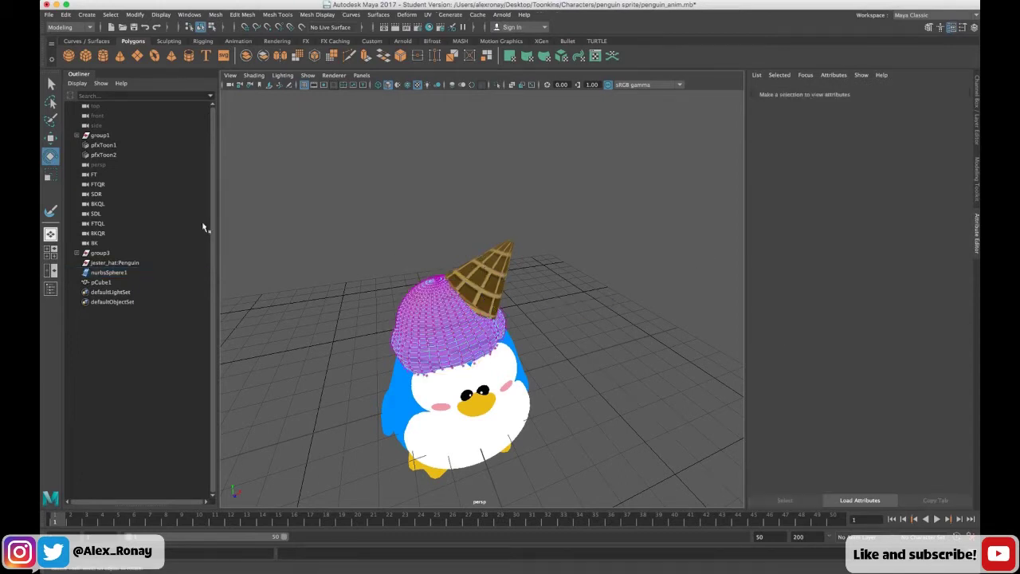
key(w)
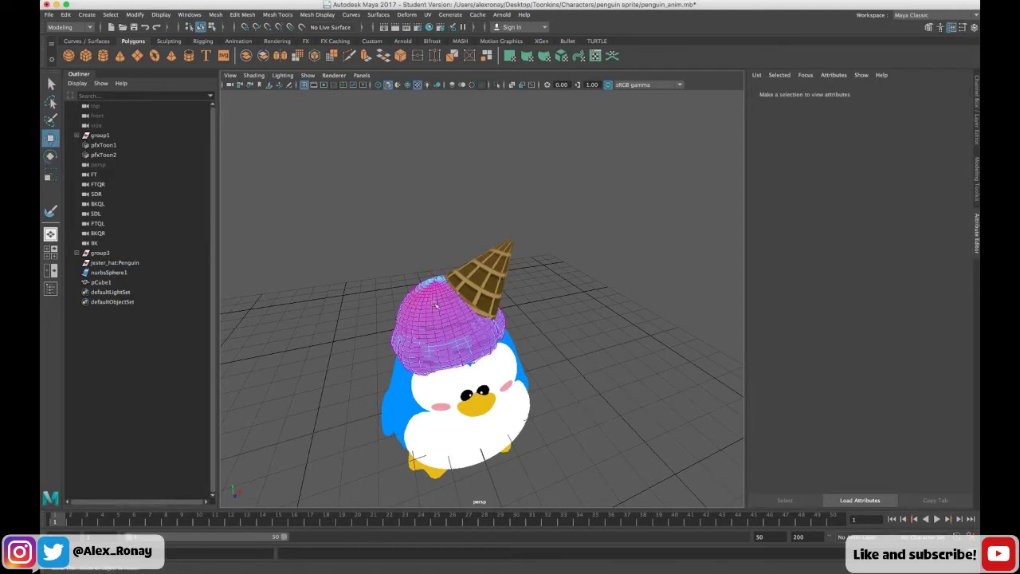
right_drag(435, 305, 483, 291)
click(526, 300)
Set the scoop texture placement's Rotate Frame to about 114.3 and its Rotate UV to about 4.9.
click(493, 278)
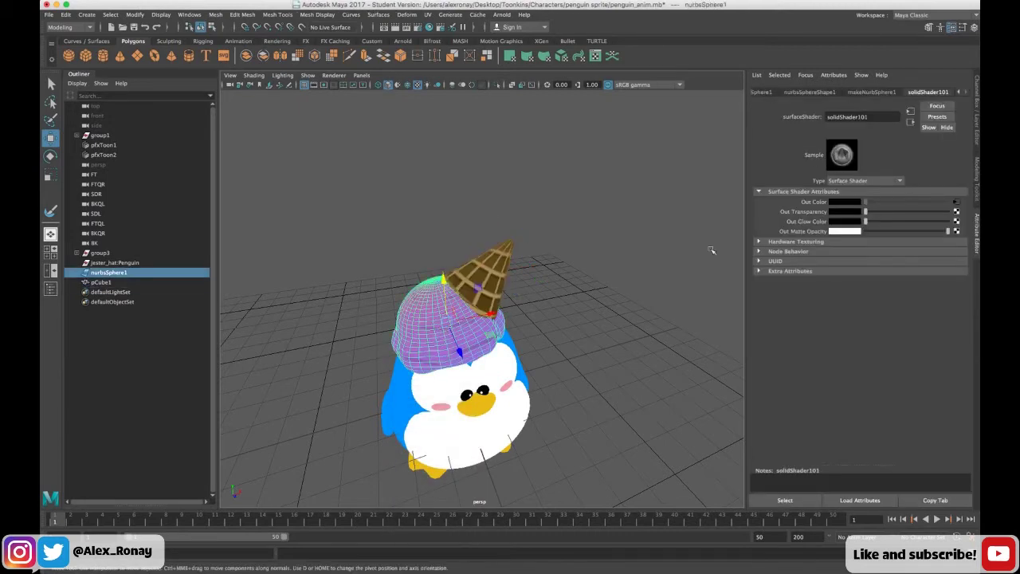
click(957, 202)
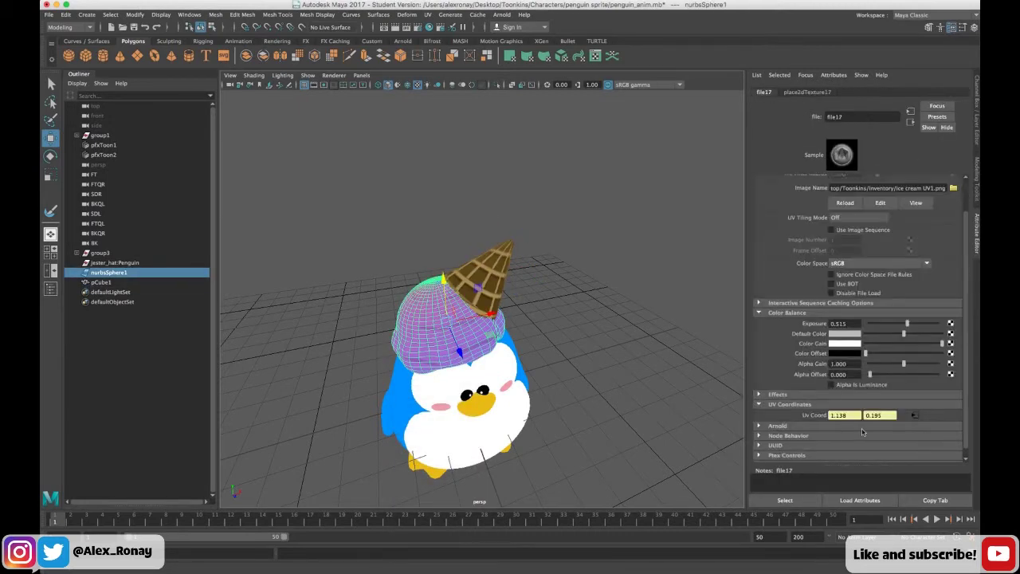
click(915, 415)
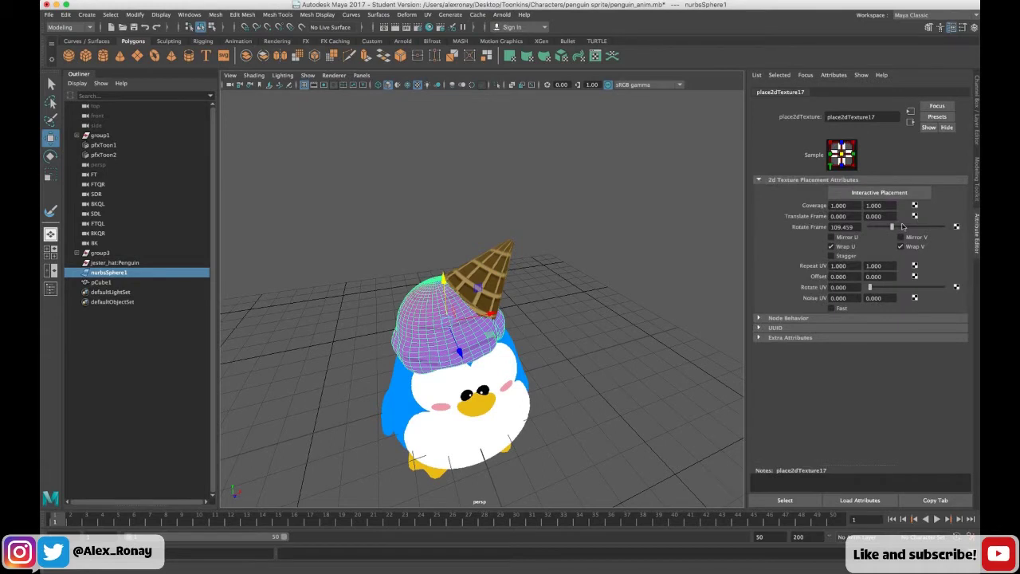
drag(897, 231, 886, 231)
drag(877, 291, 871, 291)
drag(891, 230, 894, 230)
click(597, 303)
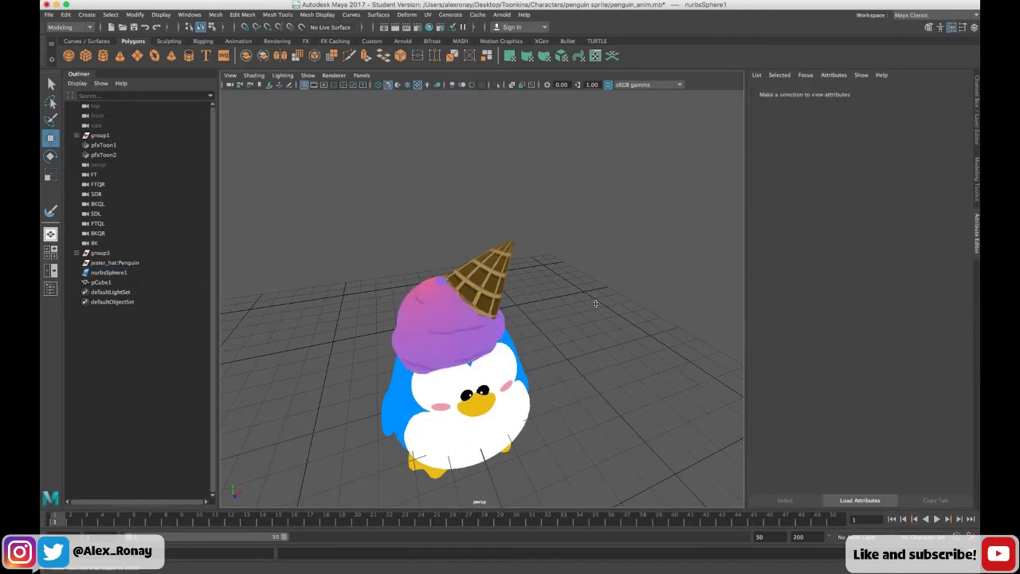
Set the scoop texture placement's Rotate Frame to about 94.9 and enlarge its Coverage, using 1.5 in the U direction.
alt+drag(550, 310, 513, 298)
click(513, 298)
click(446, 316)
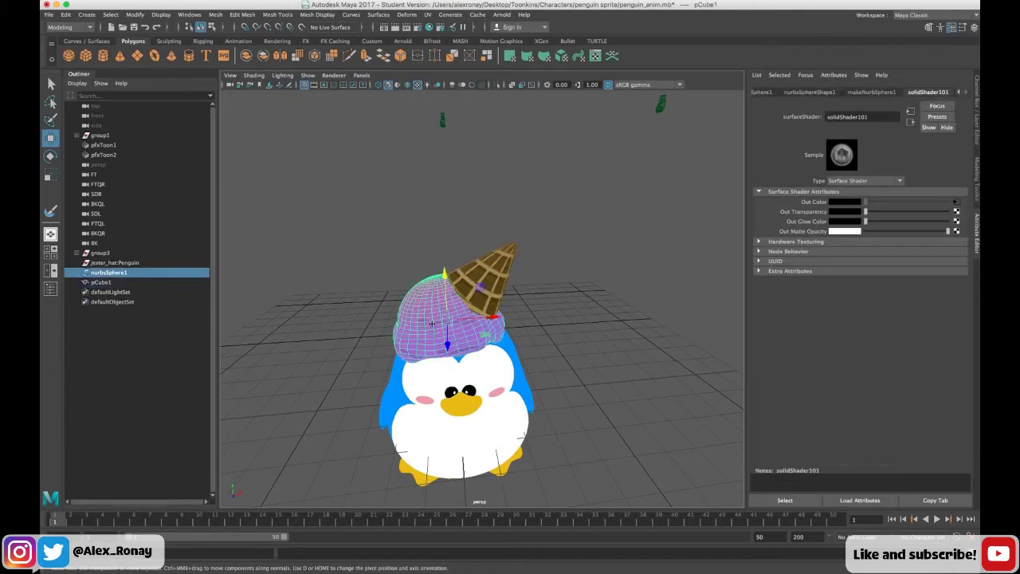
click(956, 201)
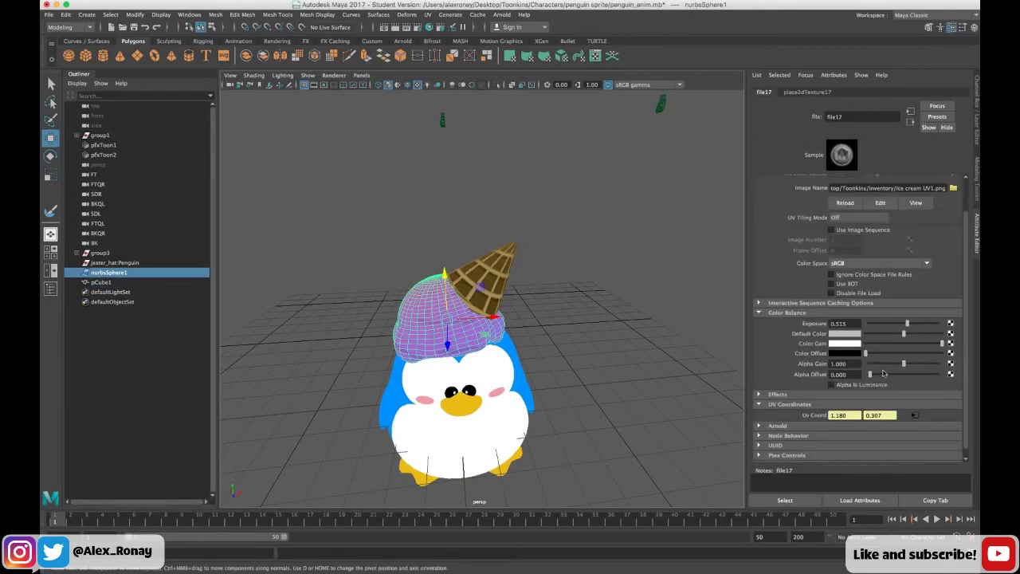
click(916, 416)
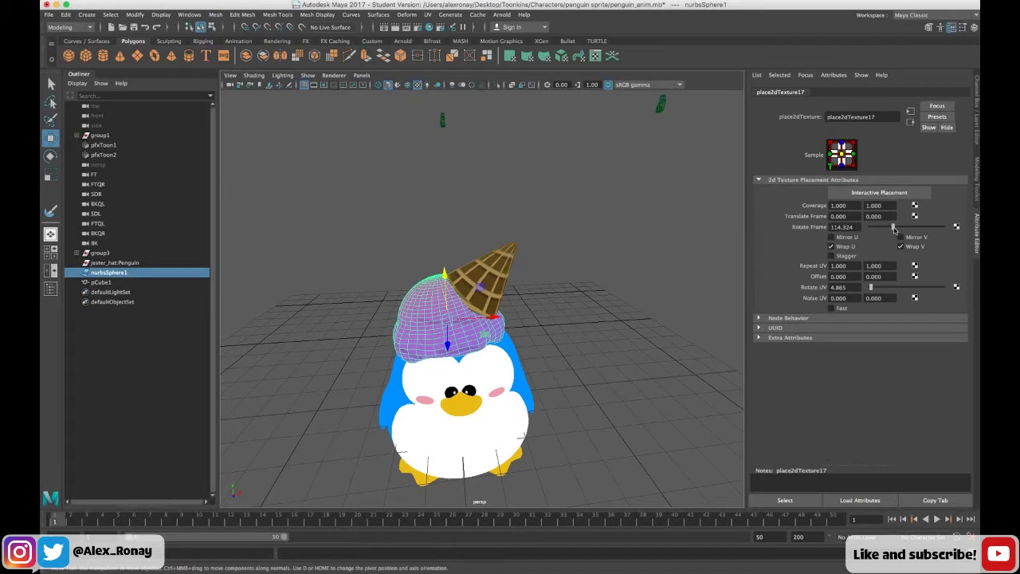
drag(895, 230, 892, 229)
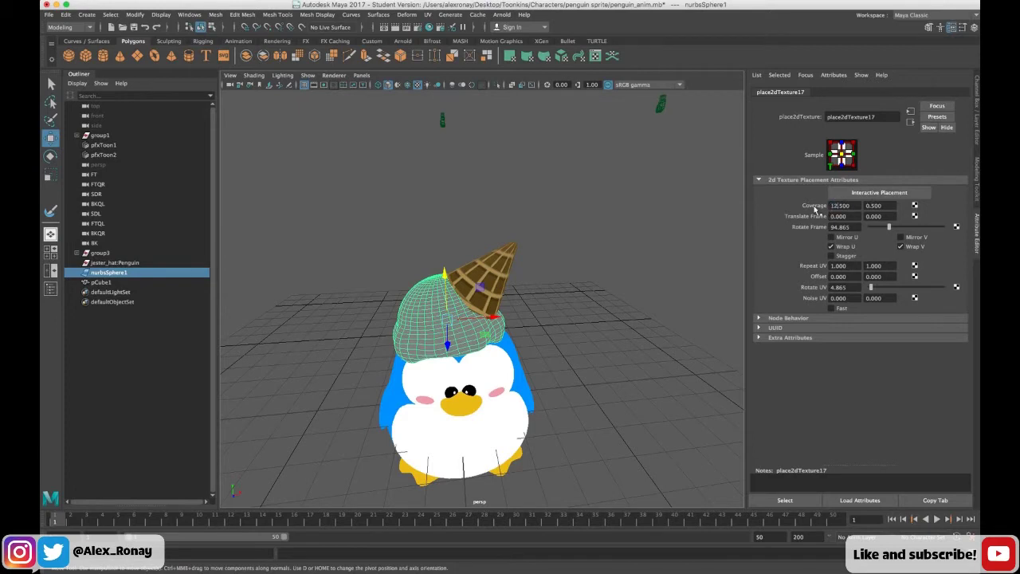
key(Return)
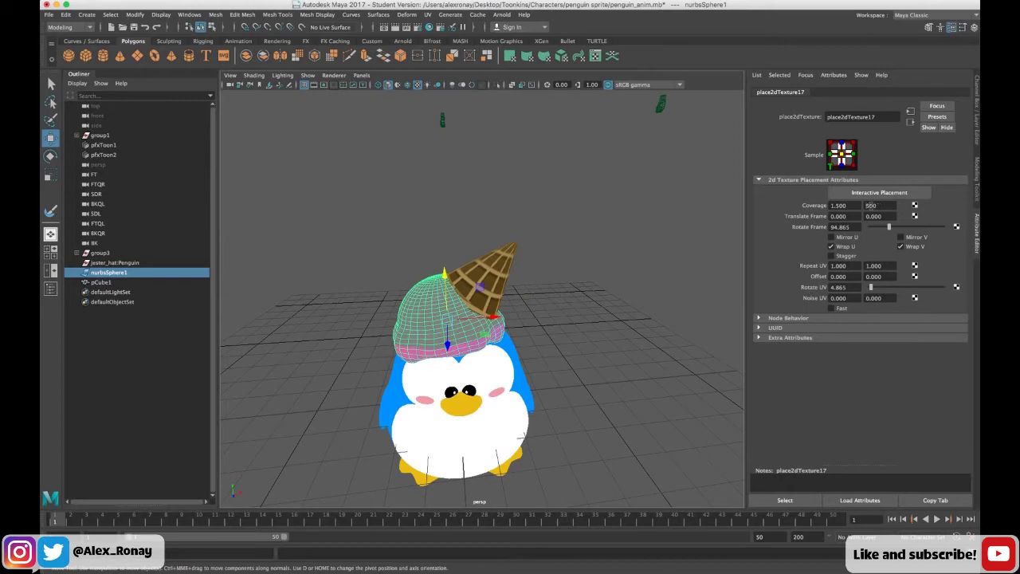
click(613, 311)
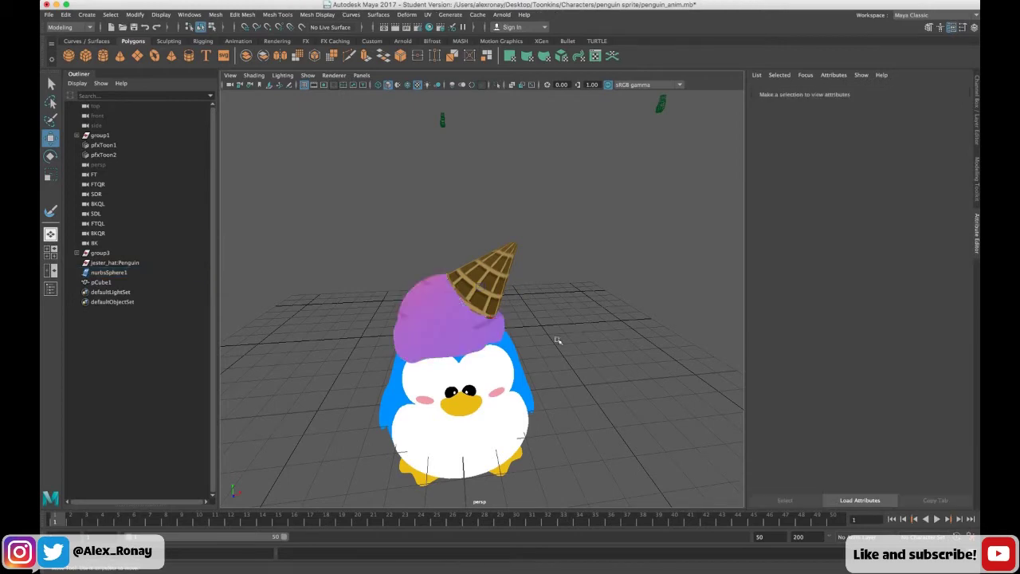
Set the Rotate UV of the scoop texture's 2D placement to about 24.3.
alt+drag(558, 340, 446, 343)
click(546, 306)
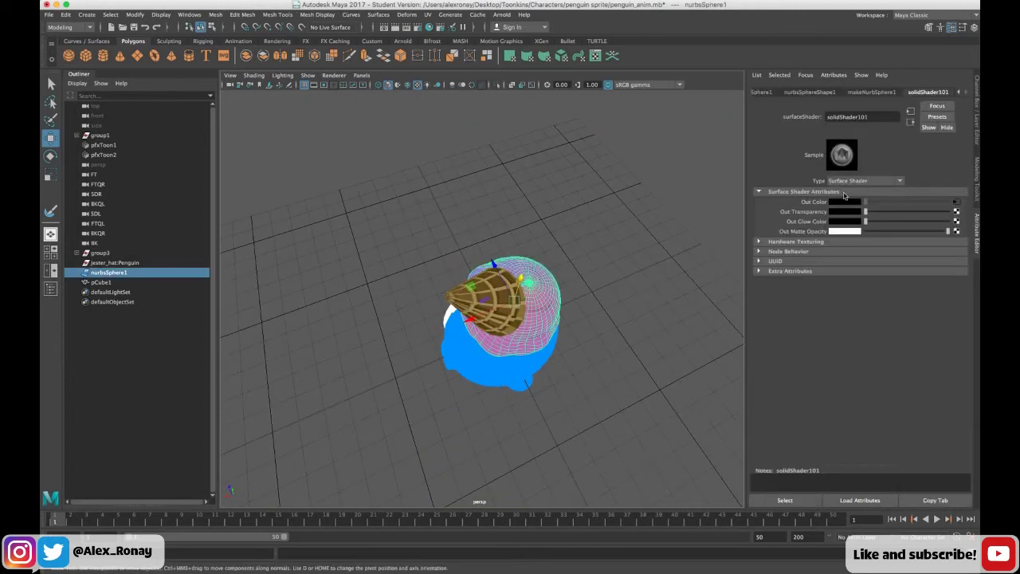
click(957, 202)
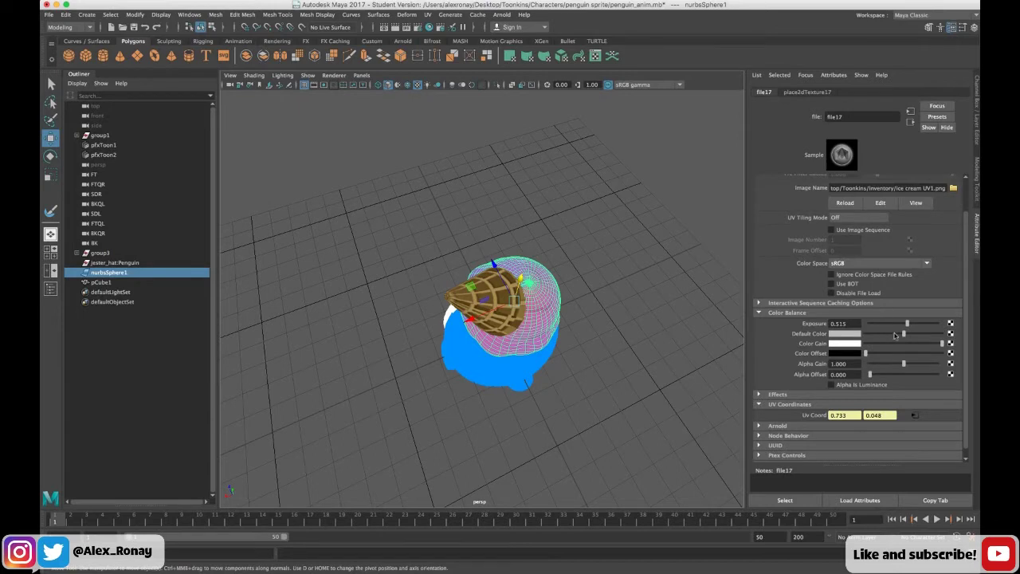
click(913, 413)
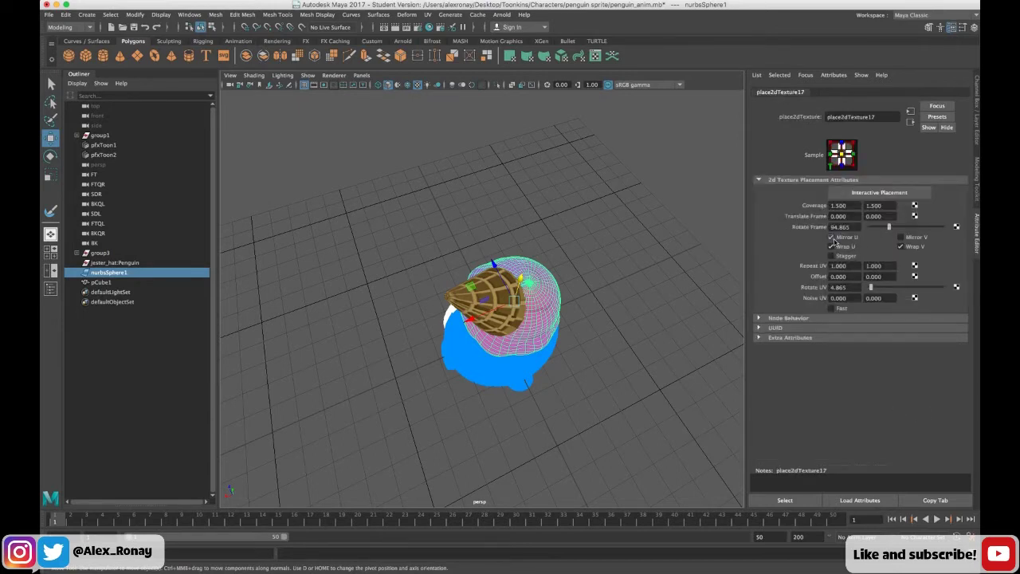
drag(877, 287, 876, 289)
alt+drag(661, 339, 726, 306)
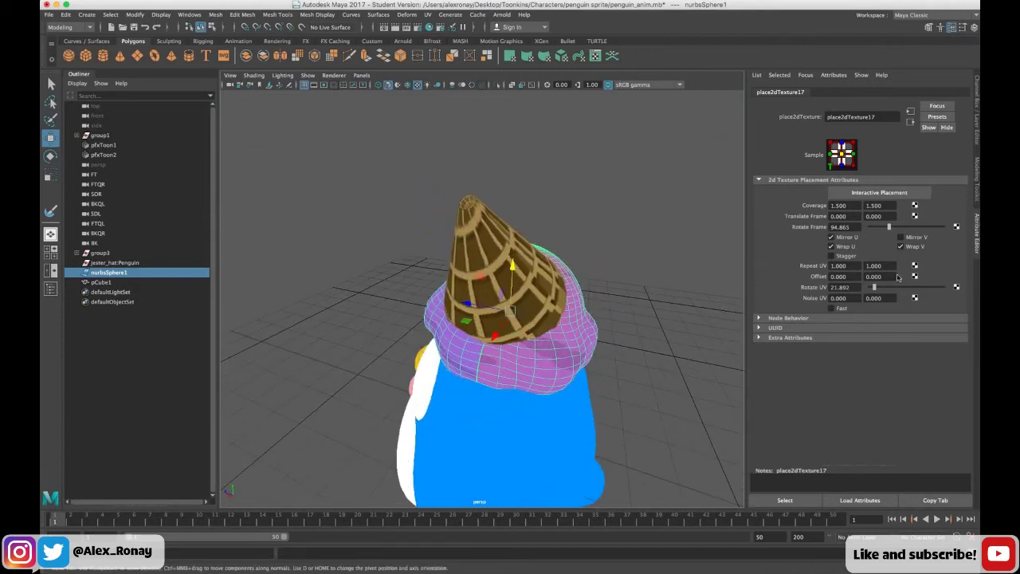
drag(874, 287, 876, 288)
alt+drag(669, 329, 403, 305)
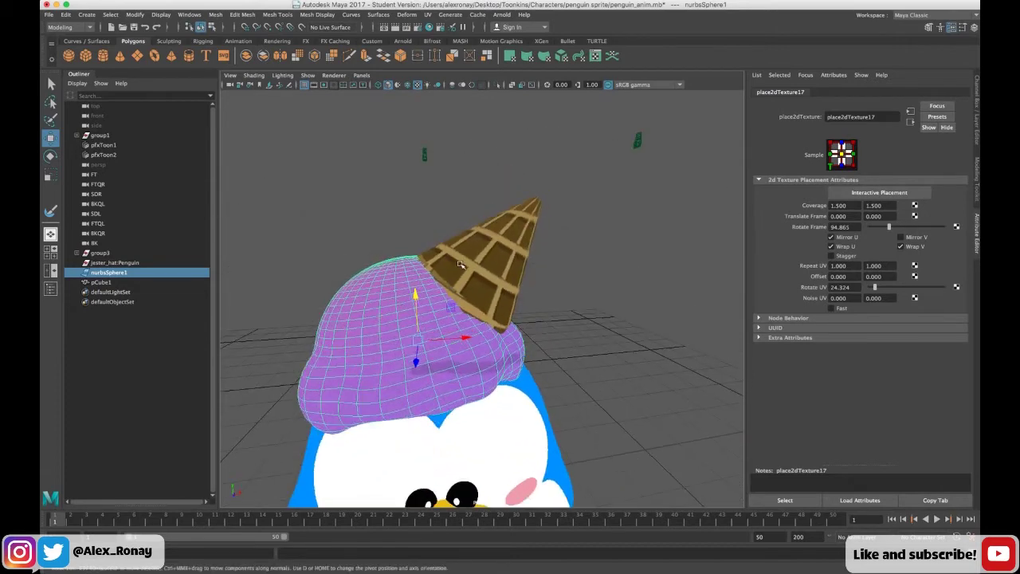
right_drag(517, 252, 548, 238)
click(591, 291)
scroll(592, 291, down, 5)
click(444, 326)
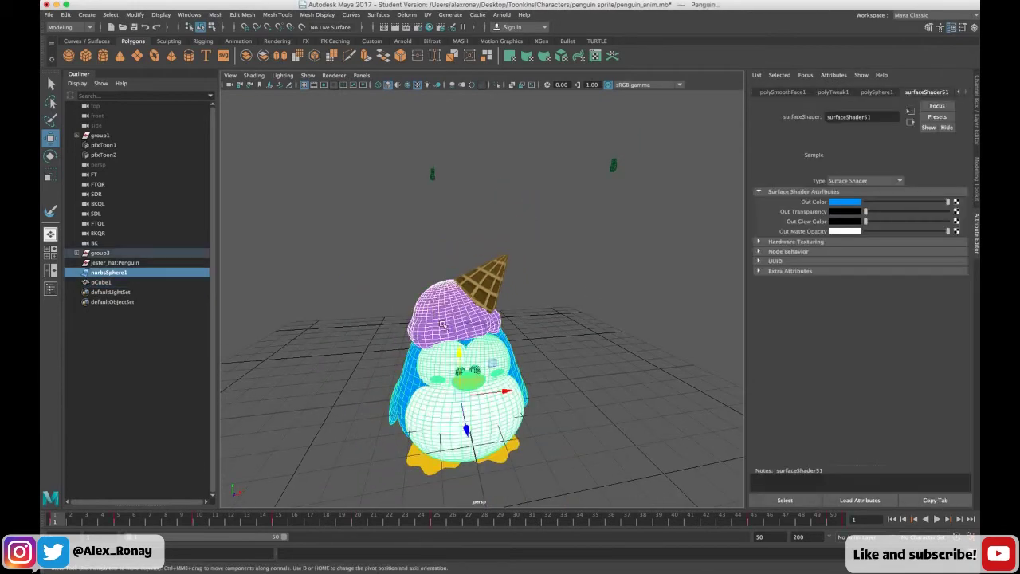
click(321, 276)
Switch to Affinity Designer and shrink the wavy streak layers, spreading smaller copies across the whole pink-purple gradient artboard.
click(423, 301)
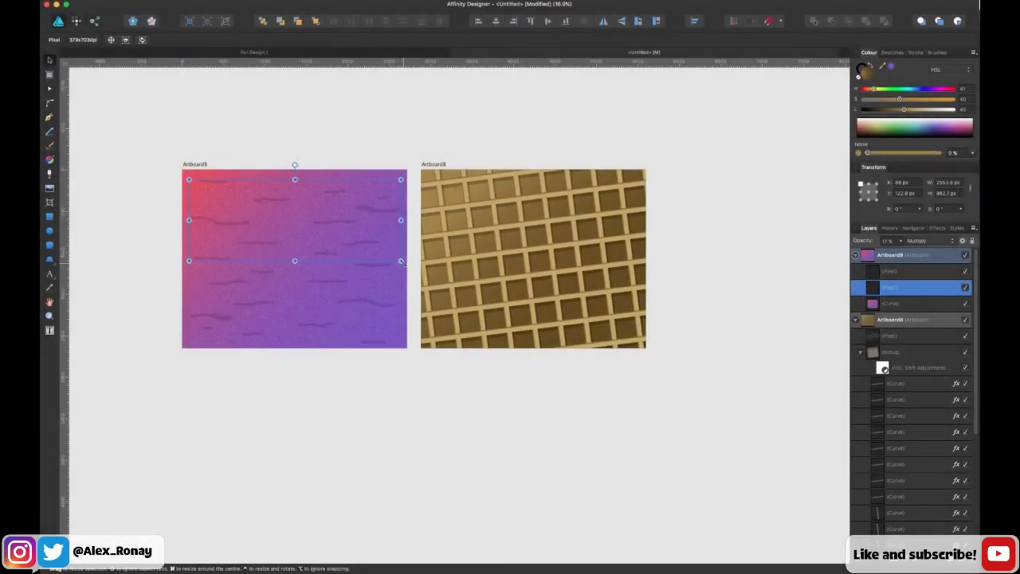
mouse_move(403, 263)
mouse_down()
mouse_move(392, 240)
mouse_move(353, 245)
mouse_move(278, 211)
mouse_move(367, 232)
mouse_move(410, 216)
mouse_move(383, 212)
mouse_move(252, 262)
mouse_move(275, 252)
mouse_move(390, 259)
mouse_up()
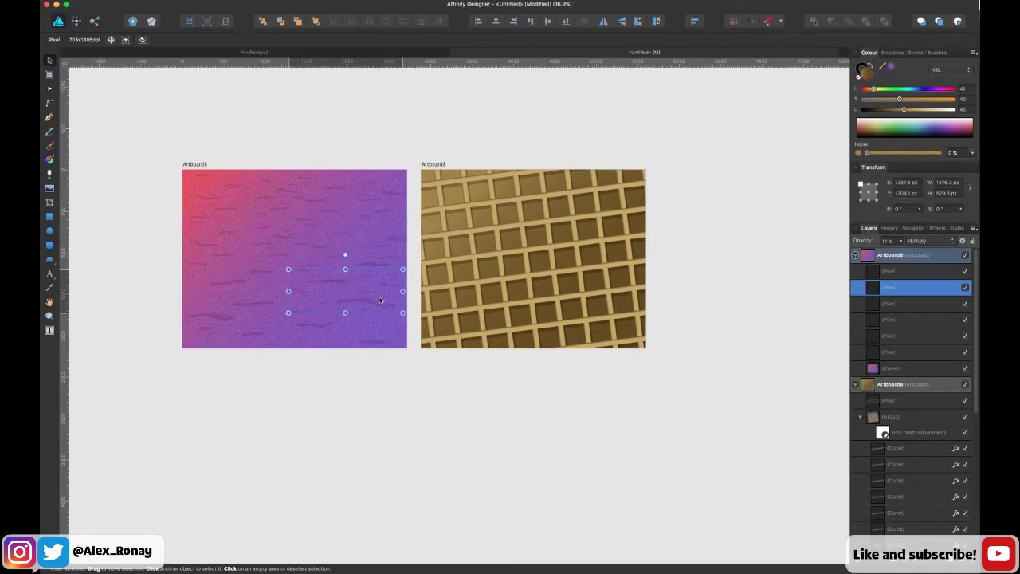
click(312, 317)
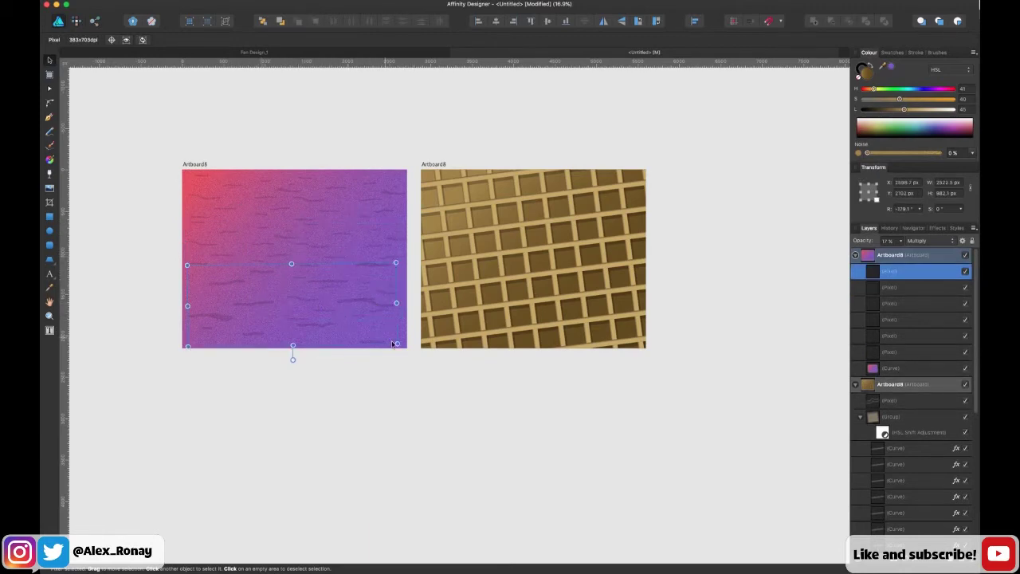
super+drag(395, 344, 372, 338)
click(144, 195)
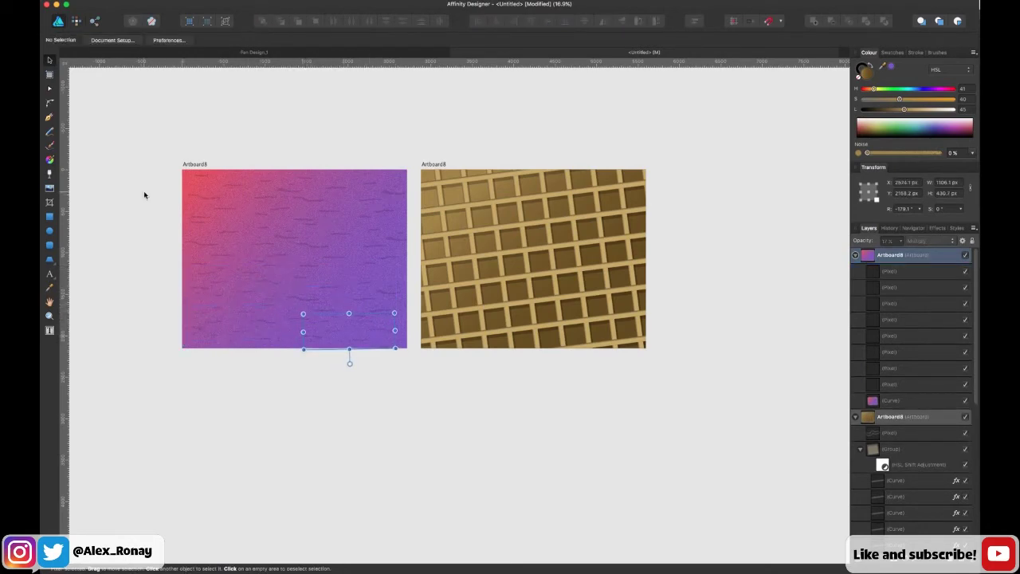
Select the gradient artboard and export it as an image.
click(200, 166)
click(145, 3)
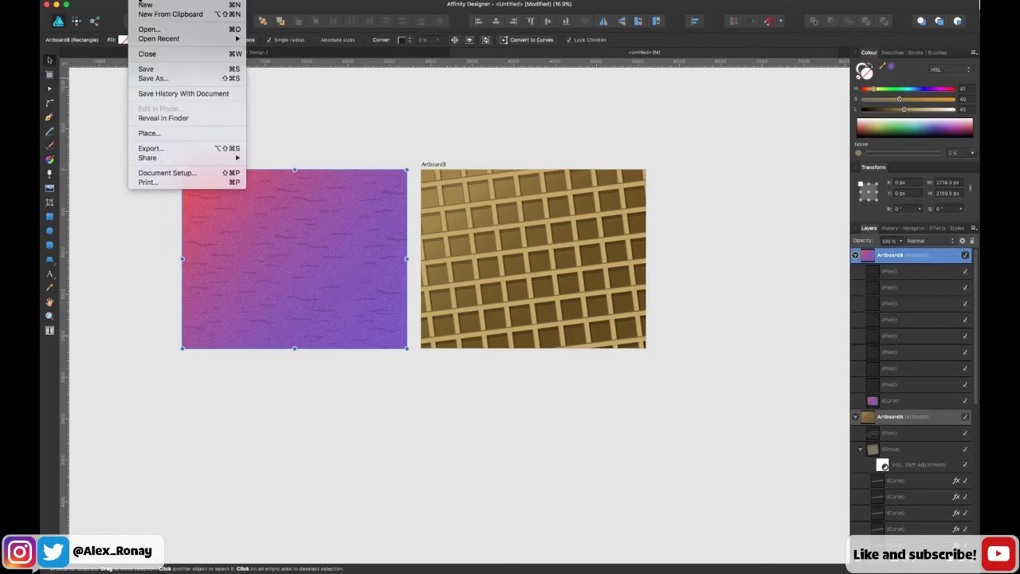
click(205, 149)
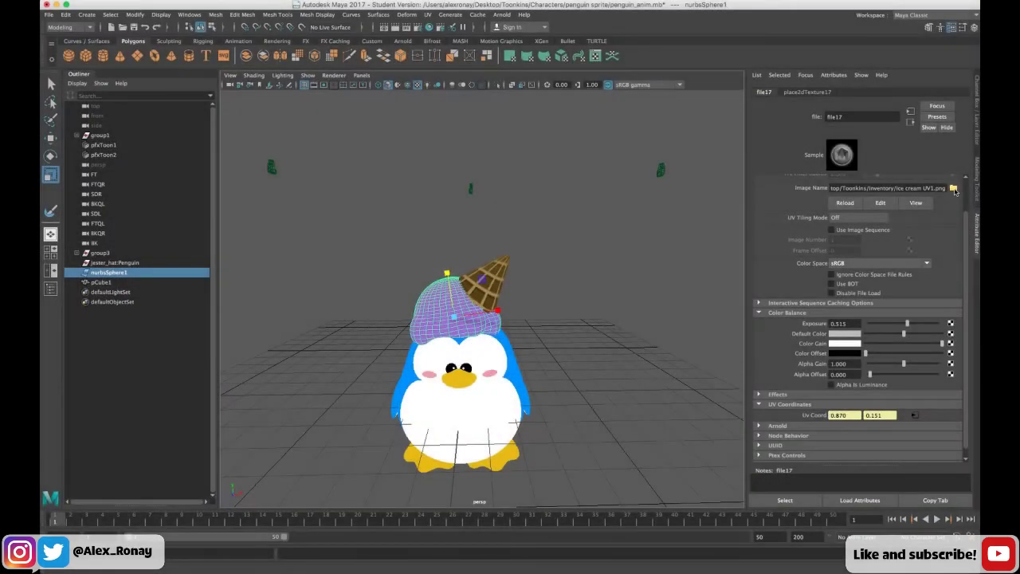
Switch back to Maya and load the image file ice cream UV1.png again as the scoop's texture.
click(953, 187)
scroll(225, 201, down, 10)
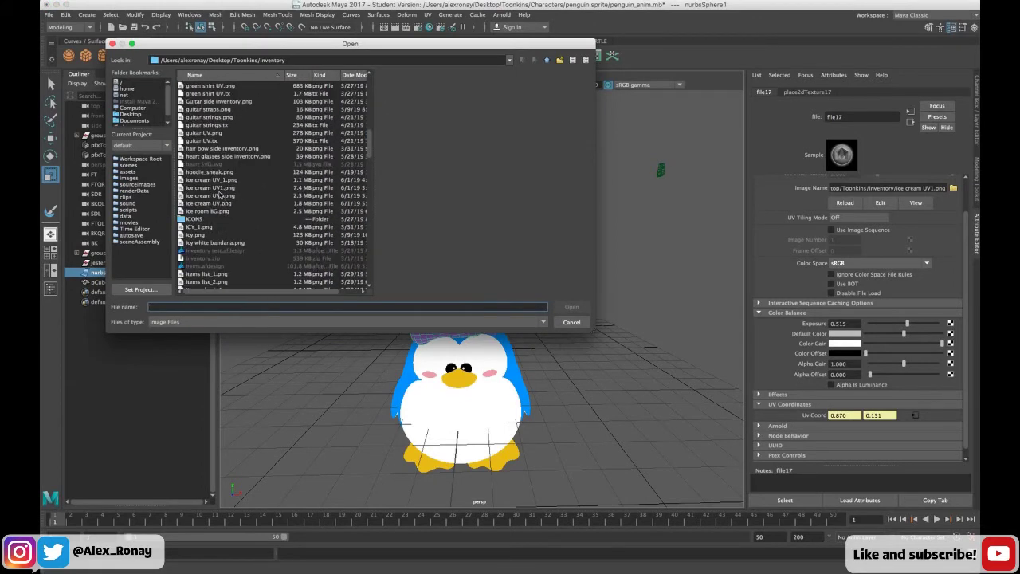
click(224, 189)
click(567, 308)
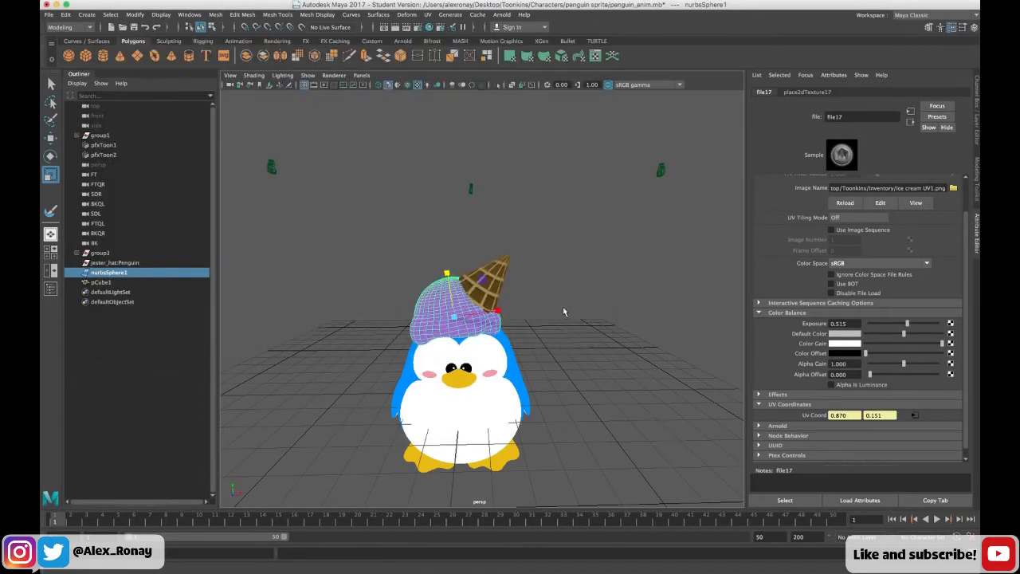
click(564, 296)
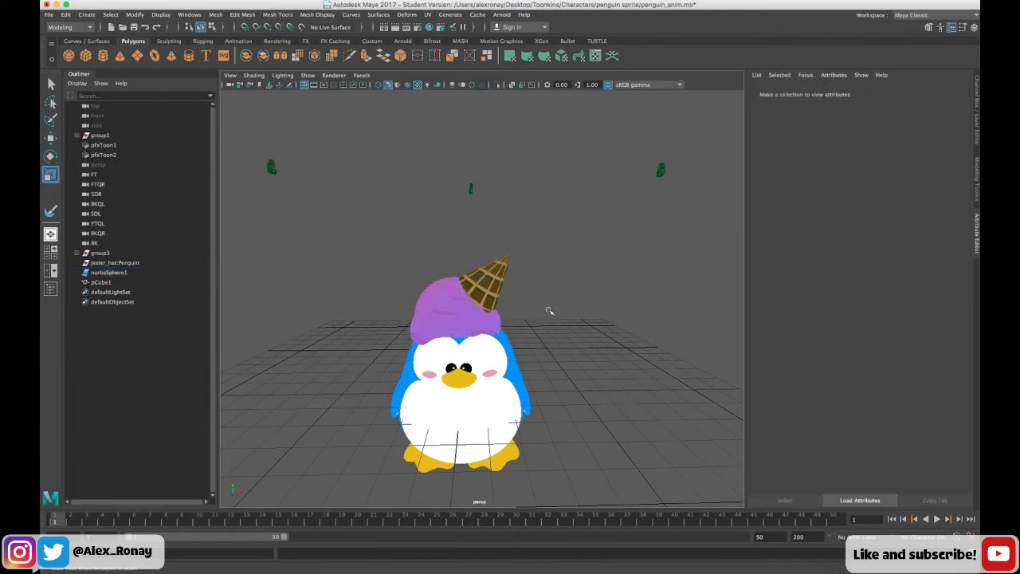
Adjust the waffle cone's position on the scoop, shifting it sideways and raising it slightly while checking from behind.
alt+drag(547, 312, 485, 288)
alt+drag(386, 280, 472, 286)
click(507, 268)
key(e)
click(51, 139)
click(354, 290)
alt+drag(353, 290, 550, 320)
click(473, 289)
drag(476, 252, 502, 233)
click(50, 156)
key(w)
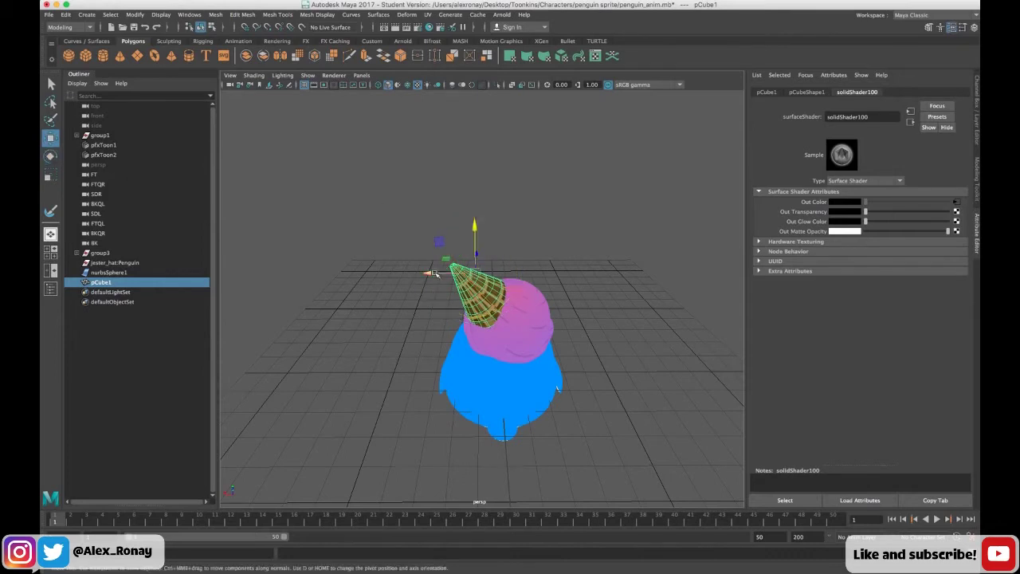
drag(435, 274, 435, 273)
drag(477, 247, 478, 241)
click(380, 312)
Rotate the waffle cone about its vertical axis and adjust its height slightly so it sits on the scoop.
alt+drag(380, 312, 455, 296)
click(487, 293)
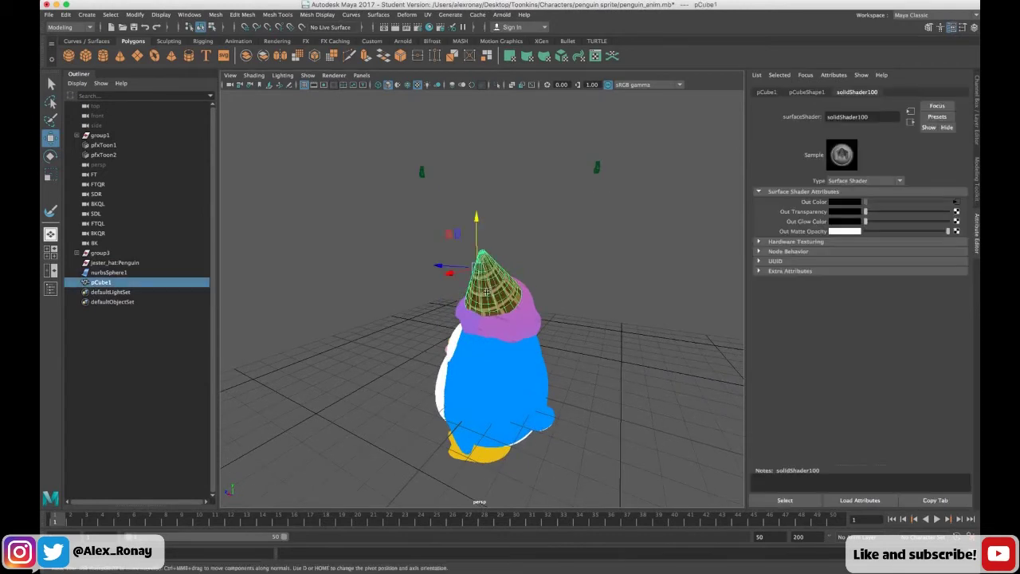
click(50, 156)
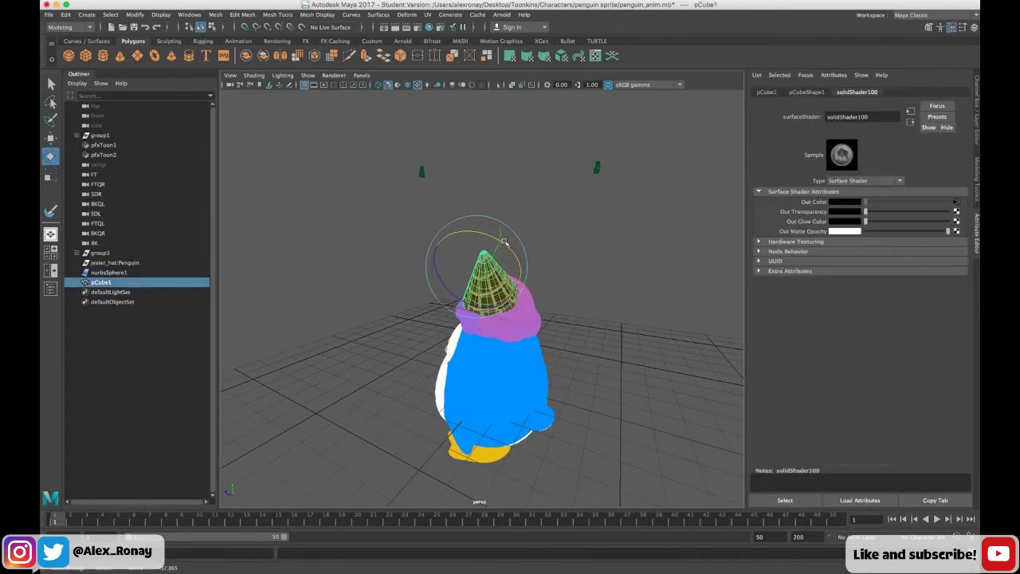
click(51, 137)
drag(476, 223, 476, 224)
click(380, 271)
Check the waffle cone's placement on the scoop from the penguin's front and fine-tune it.
alt+drag(380, 271, 535, 296)
click(509, 276)
click(538, 312)
click(493, 270)
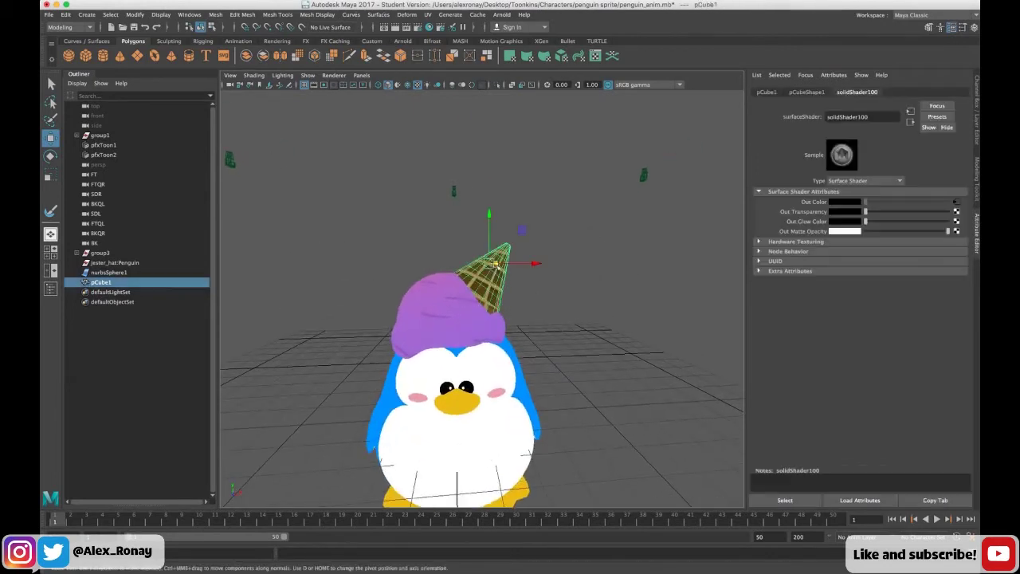
click(538, 277)
mouse_move(554, 333)
alt+mouse_down()
mouse_move(526, 333)
mouse_move(558, 337)
mouse_move(550, 335)
alt+mouse_up()
alt+drag(335, 200, 319, 171)
Create a NURBS sphere and move it forward in front of the penguin.
click(169, 42)
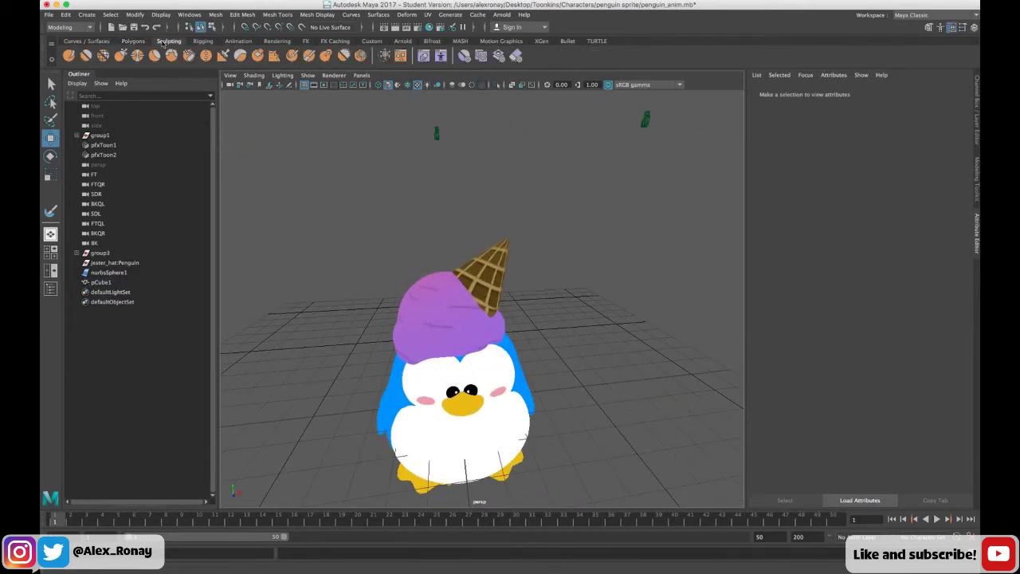
click(102, 43)
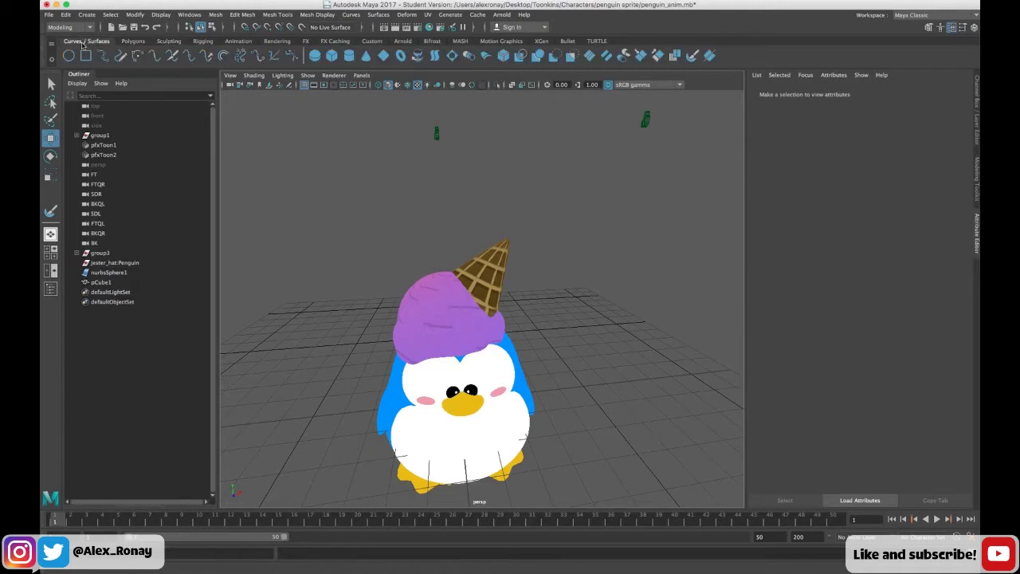
click(315, 56)
drag(463, 442, 472, 501)
scroll(530, 408, down, 3)
scroll(528, 408, down, 5)
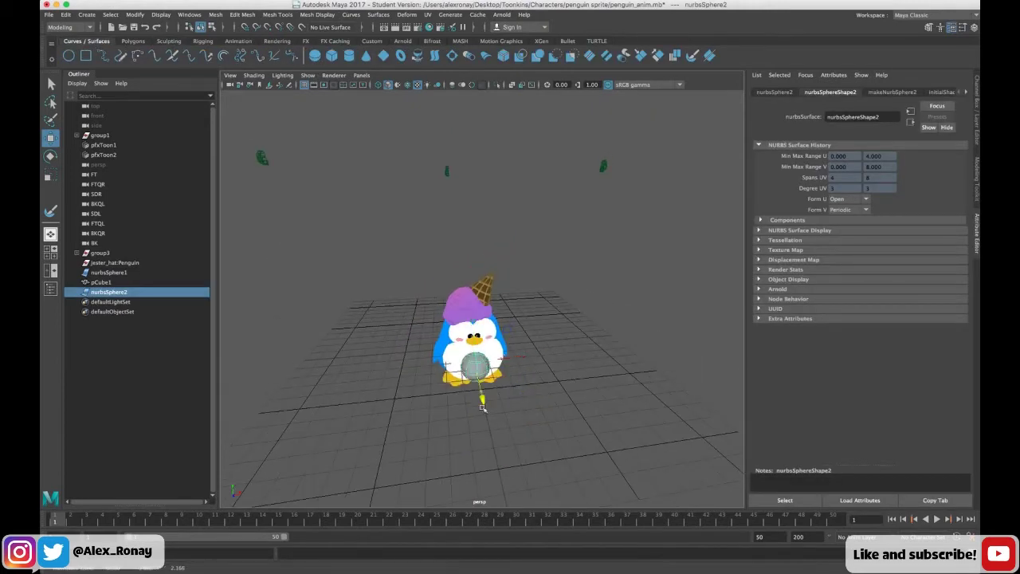
Try to stretch the NURBS sphere with the Sculpt Geometry Tool, then undo the stroke and close the tool settings.
click(51, 210)
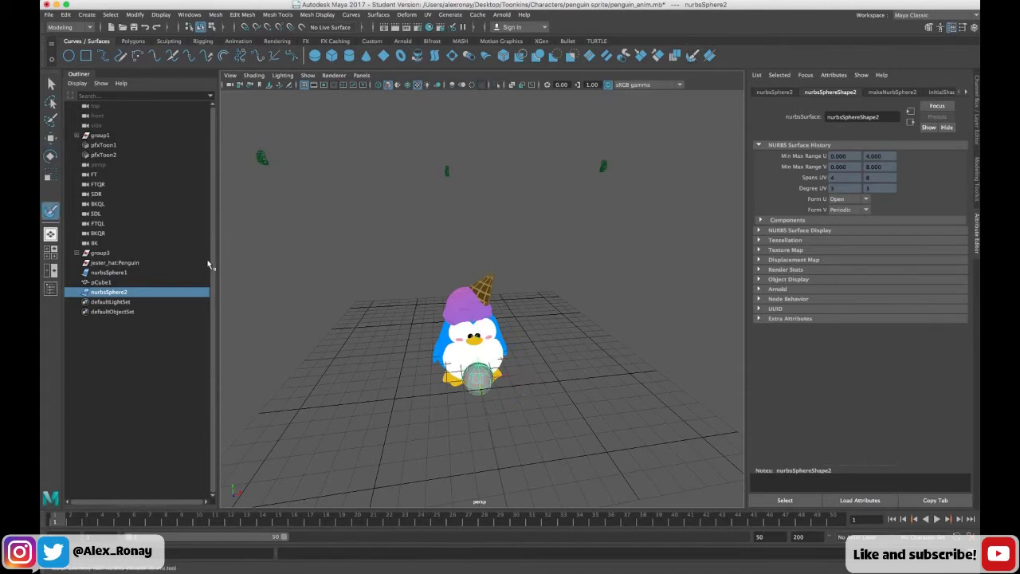
double_click(50, 210)
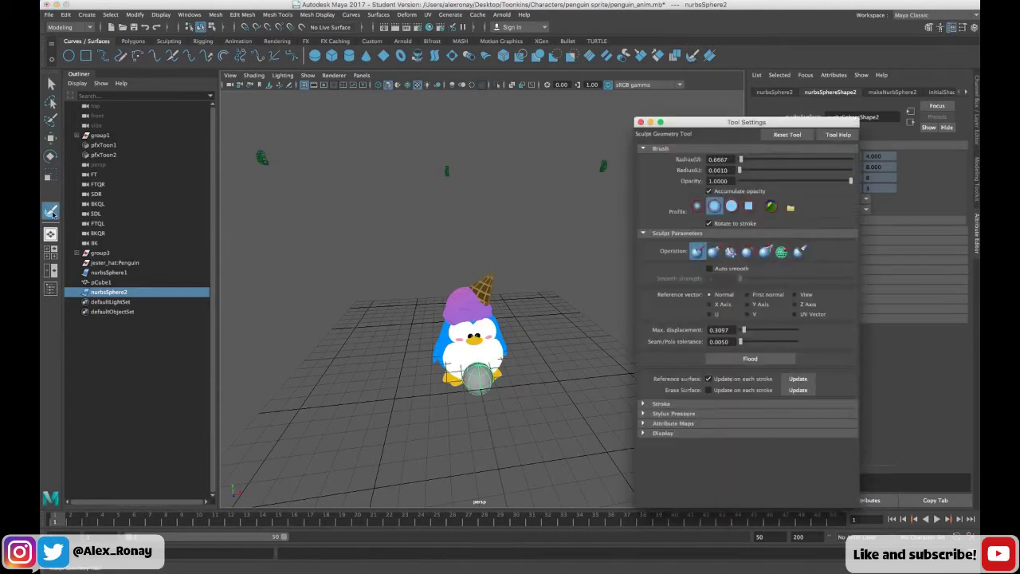
alt+drag(622, 327, 575, 369)
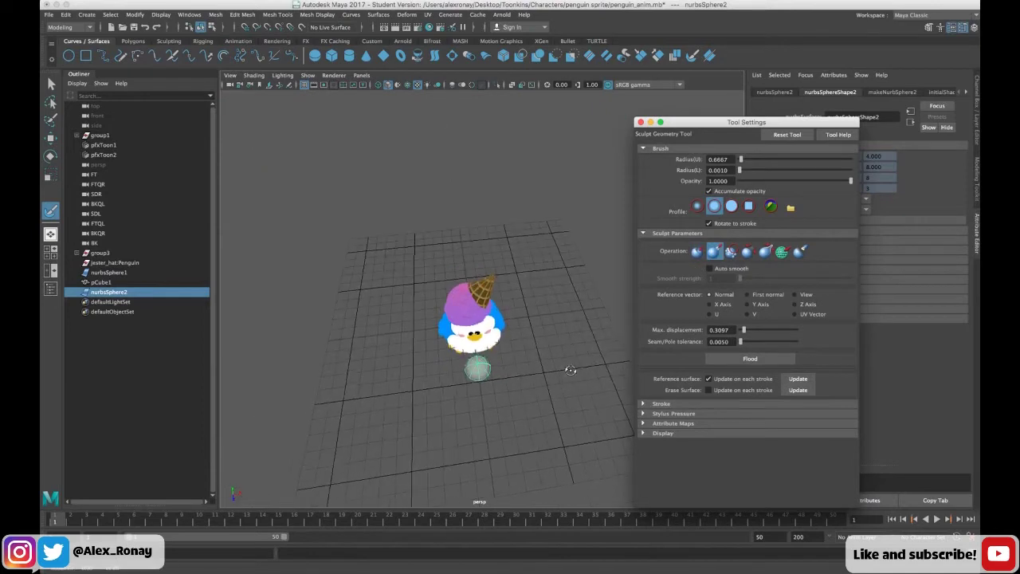
click(479, 367)
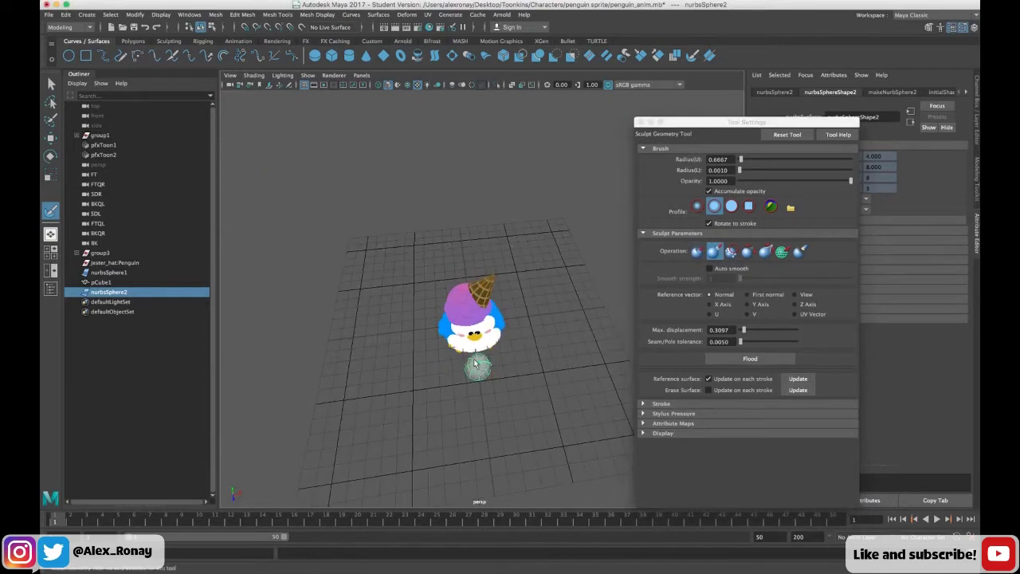
alt+drag(479, 367, 471, 357)
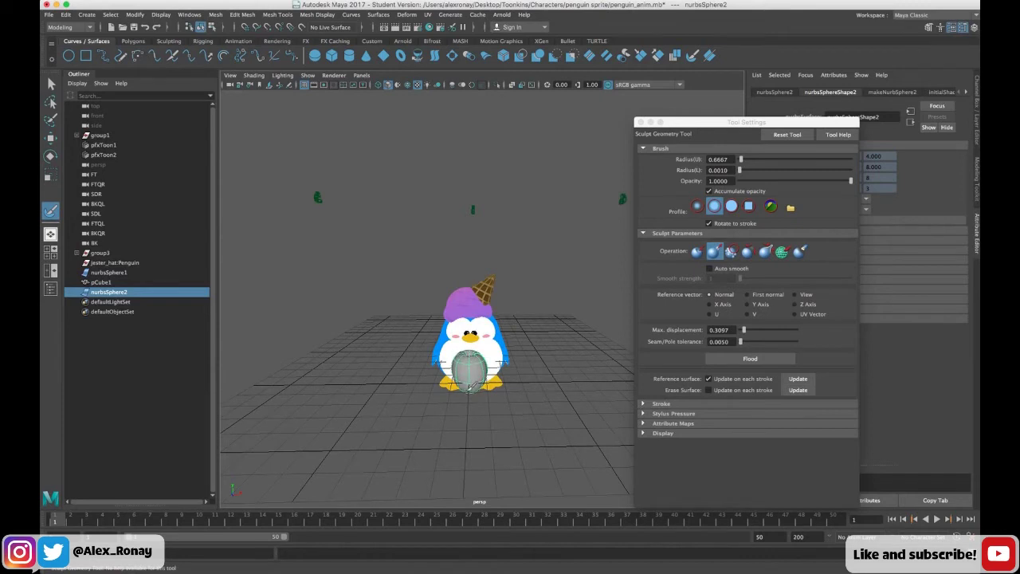
key(z)
click(640, 122)
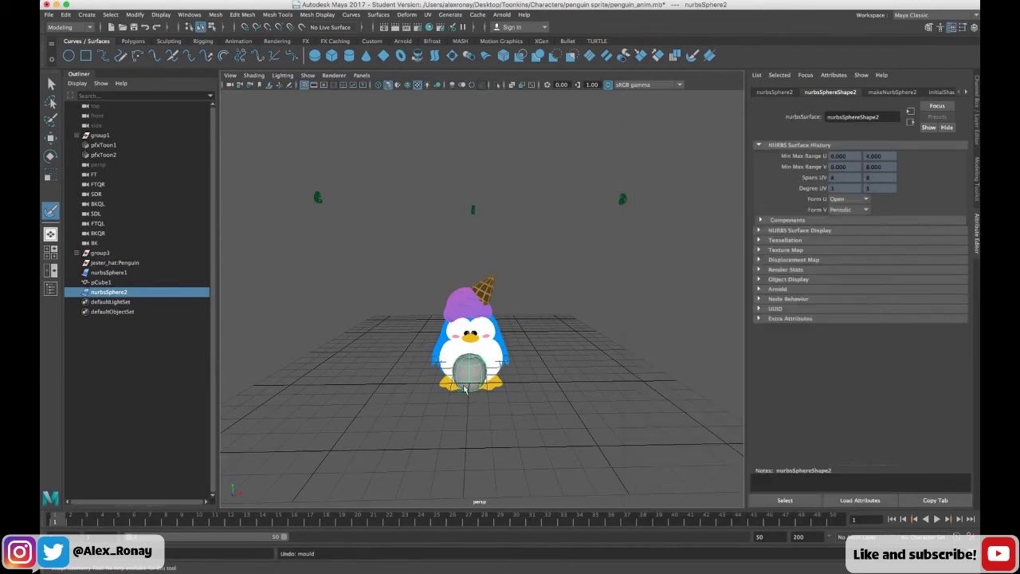
Delete the NURBS sphere in front of the penguin.
right_drag(470, 382, 522, 301)
click(50, 138)
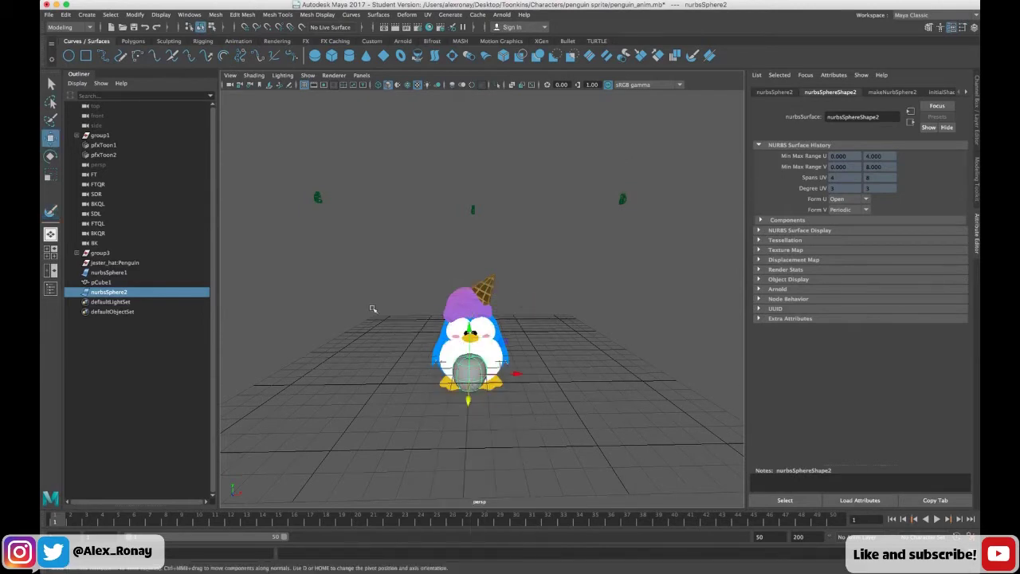
key(Delete)
Create a polygon sphere, move it in front of the penguin and apply a Flare deformer to it.
click(132, 41)
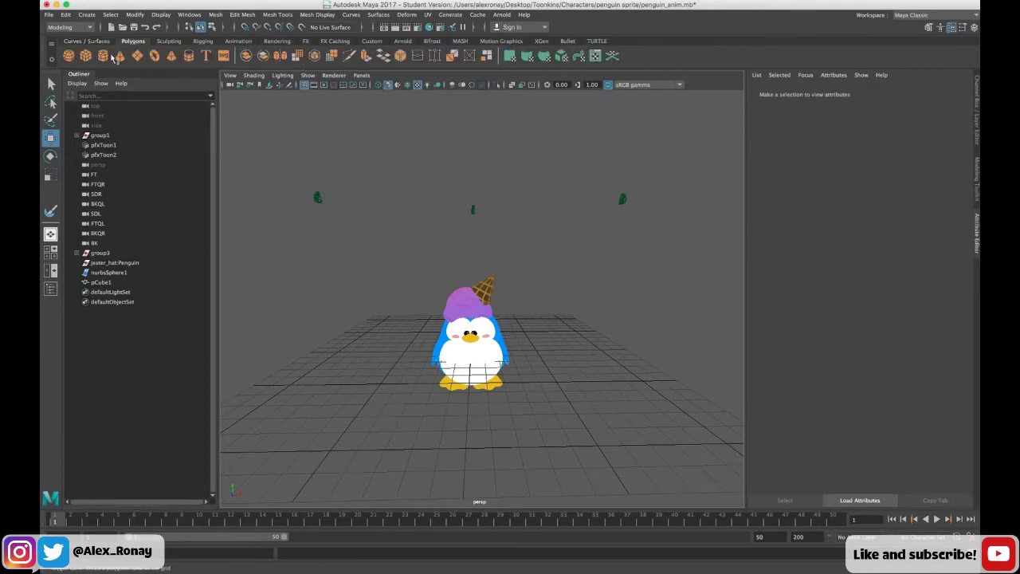
click(69, 56)
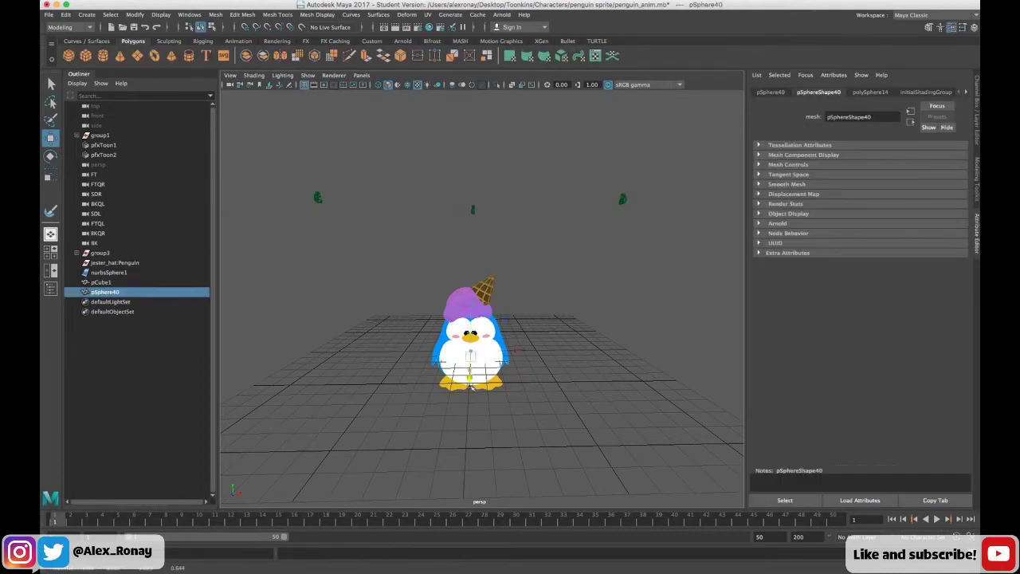
click(407, 15)
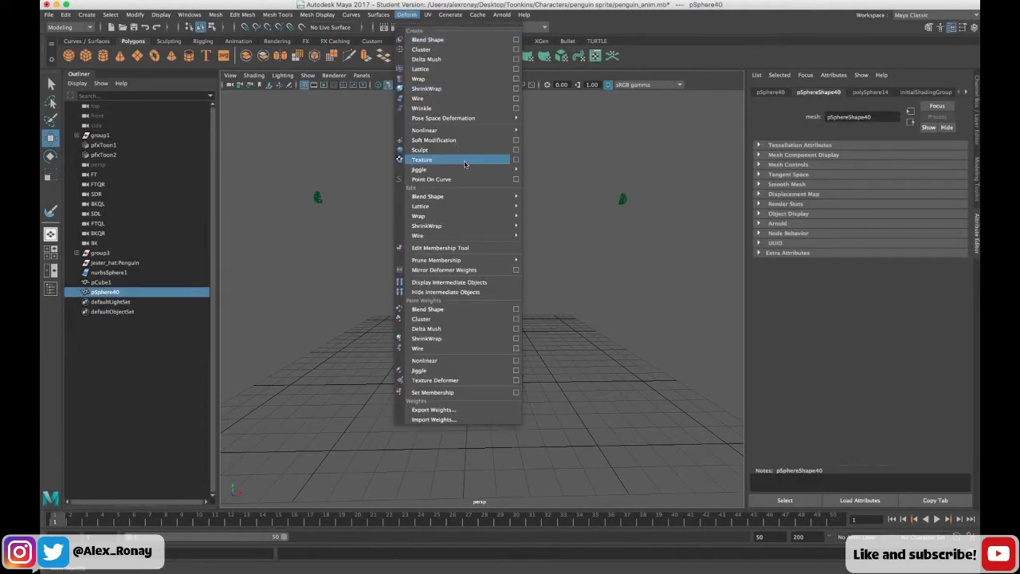
mouse_move(494, 130)
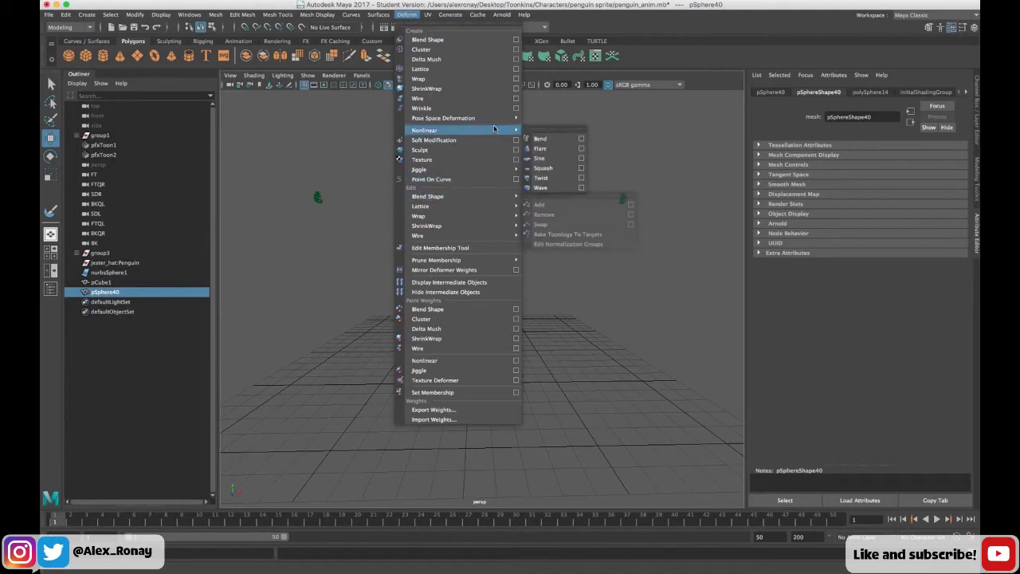
click(541, 148)
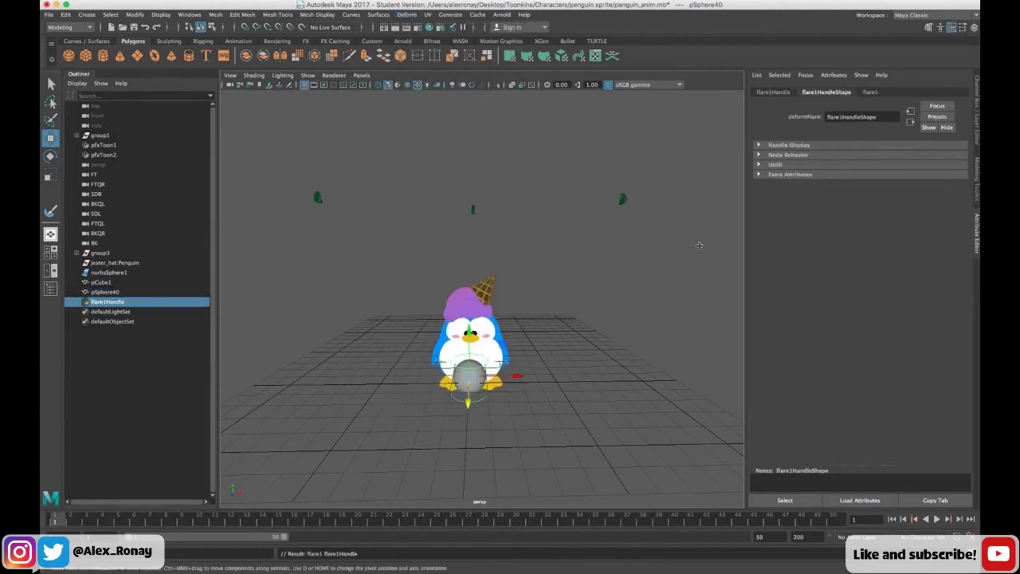
Shape the sphere into a teardrop by setting the flare's End Flare X and Z to 0.398 and Curve to 0.034.
click(871, 93)
drag(914, 222, 910, 223)
click(880, 212)
mouse_move(879, 200)
mouse_down()
mouse_move(917, 222)
mouse_move(881, 213)
mouse_up()
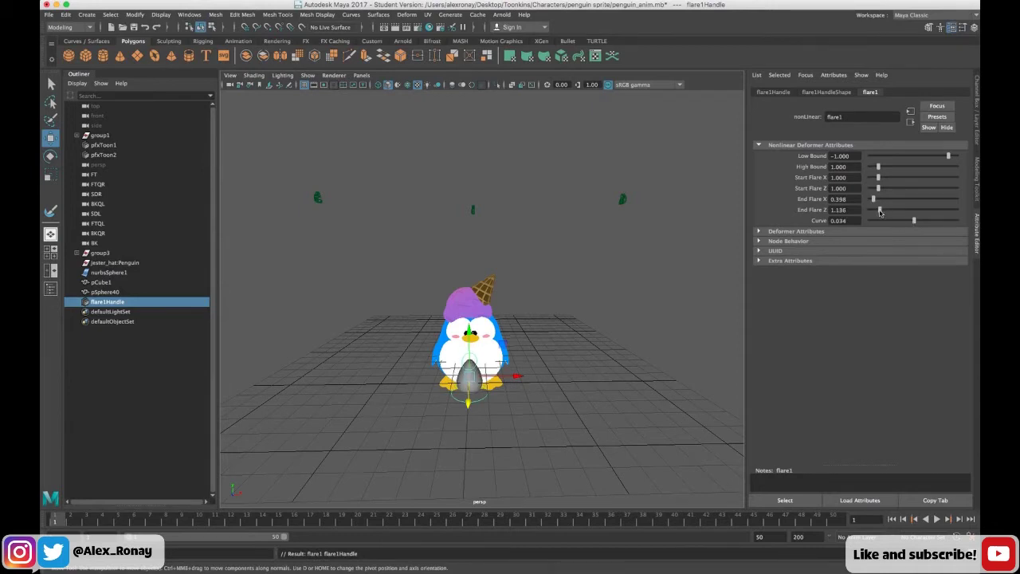
alt+drag(591, 398, 669, 257)
drag(881, 211, 874, 211)
click(603, 353)
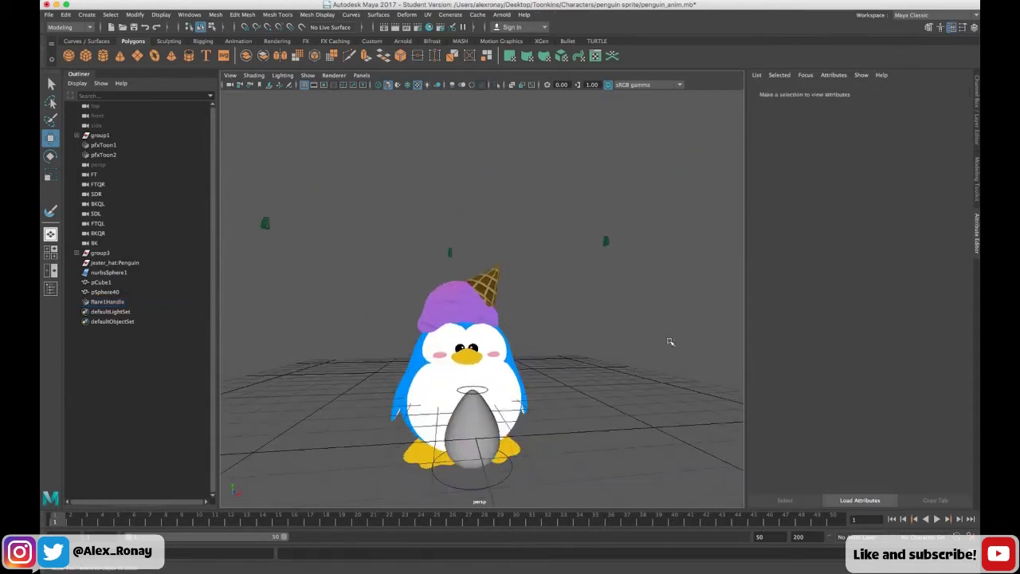
Select the teardrop in front of the penguin and delete its construction history.
click(506, 406)
click(63, 15)
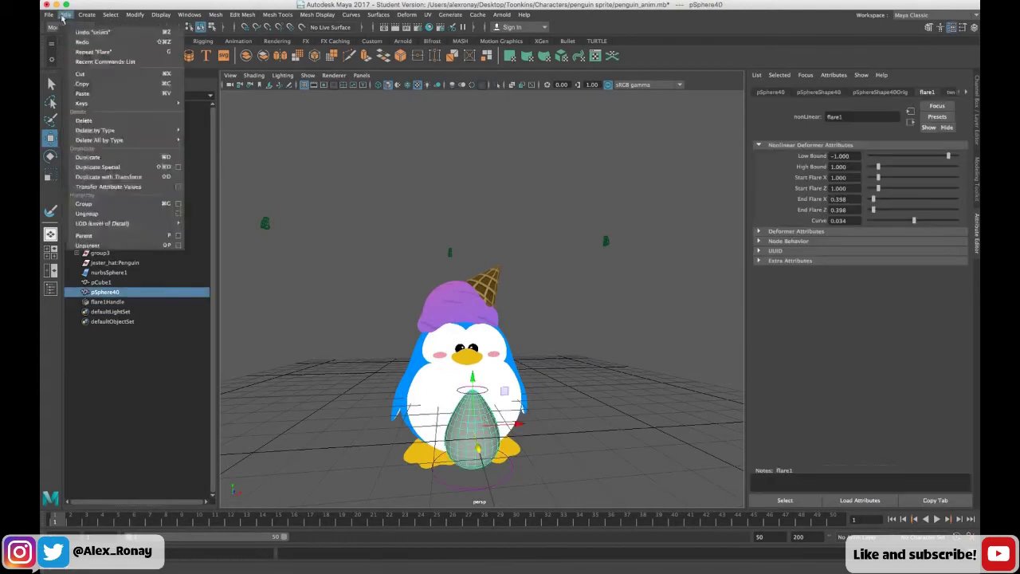
mouse_move(164, 130)
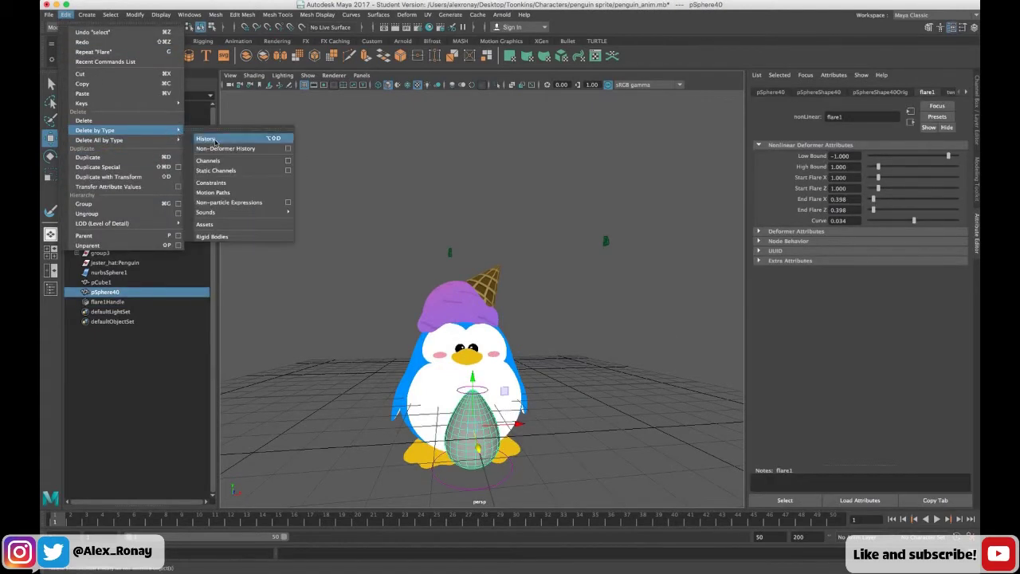
click(218, 141)
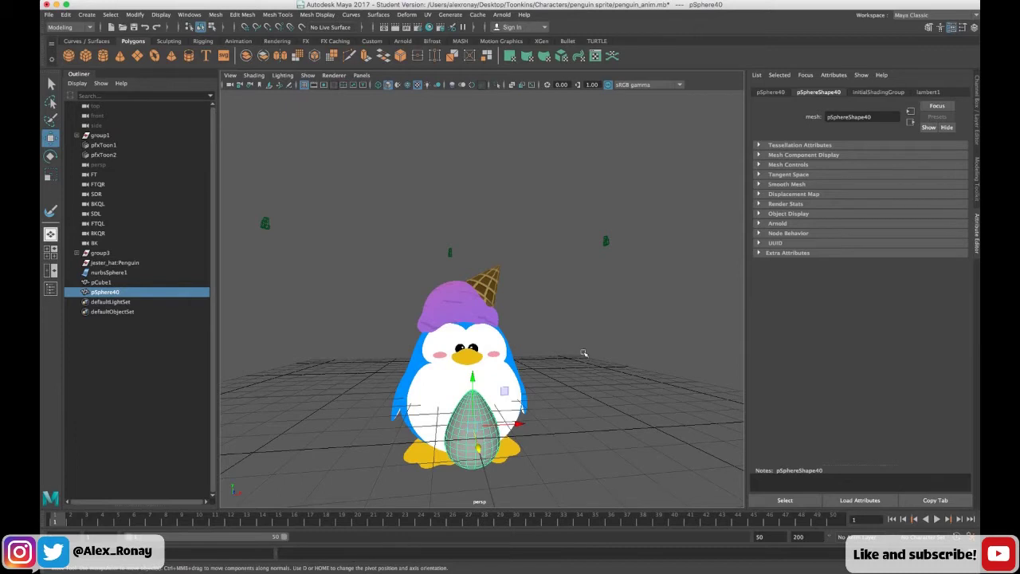
Switch to the Rendering menu set and assign a solid color toon fill shader to the teardrop.
alt+drag(584, 354, 574, 358)
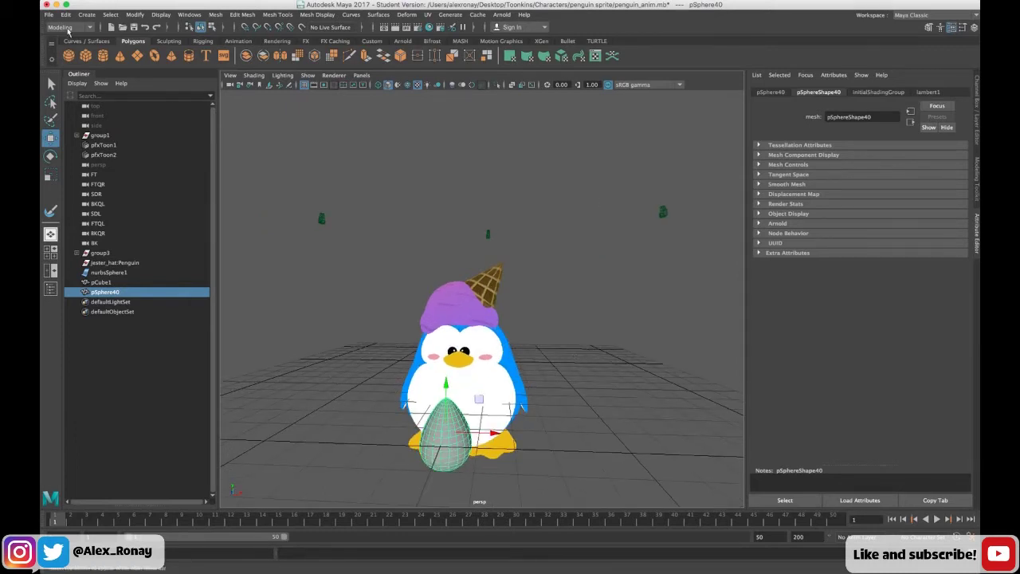
click(65, 27)
click(75, 78)
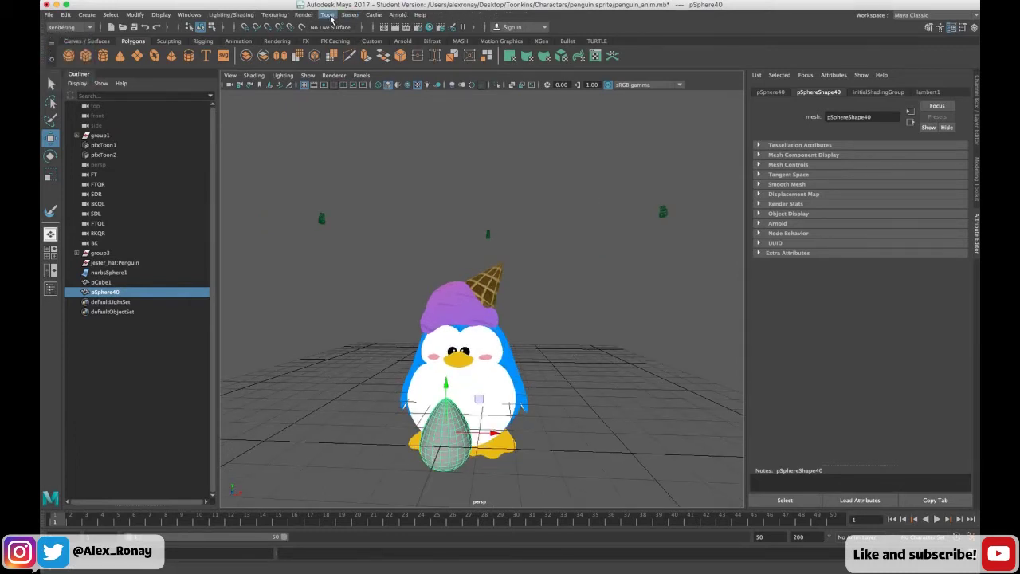
click(328, 14)
mouse_move(364, 41)
click(489, 48)
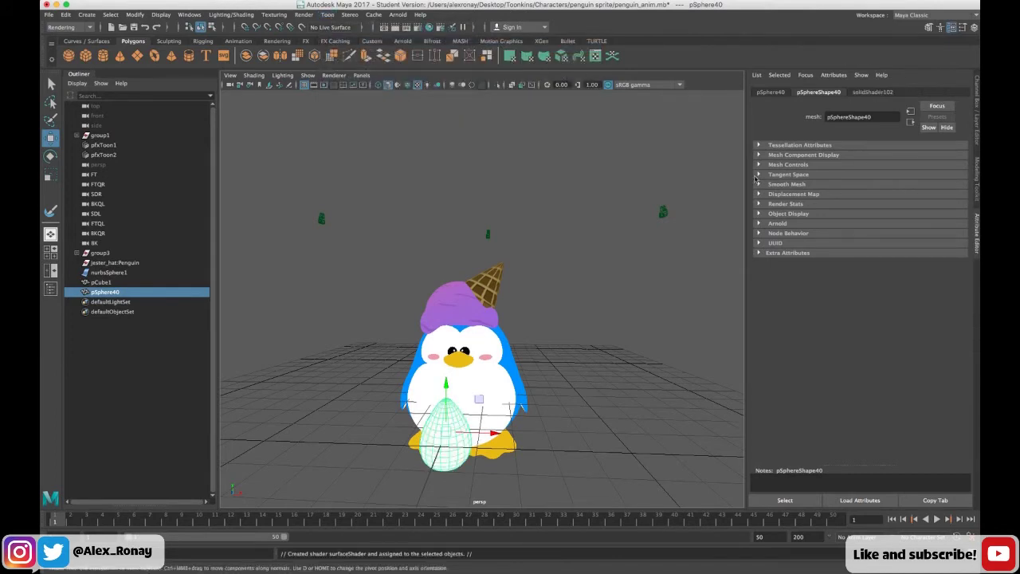
Connect a file texture to the teardrop shader's Out Color and load ice cream UV1.png from the inventory folder.
click(958, 202)
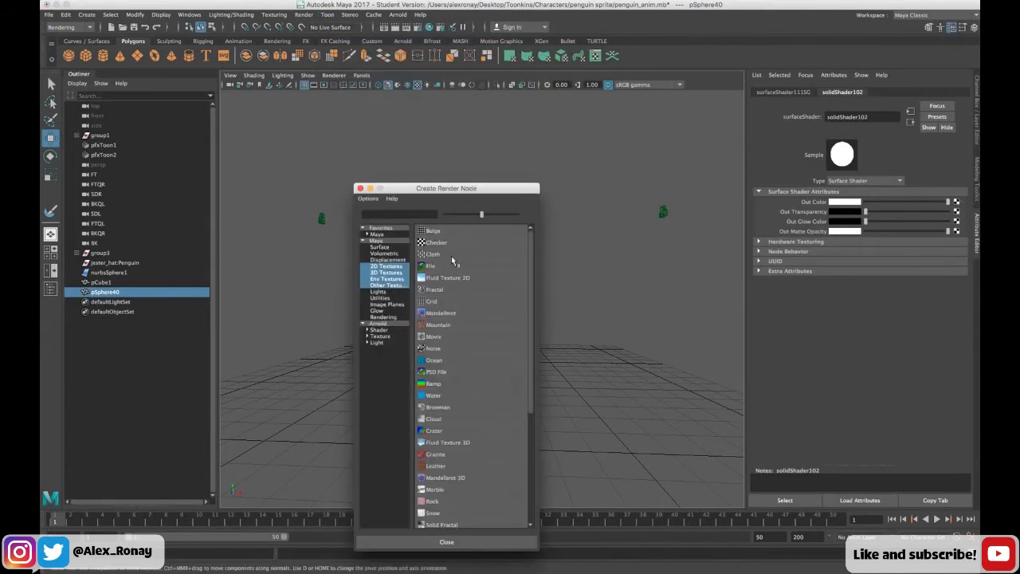
click(448, 267)
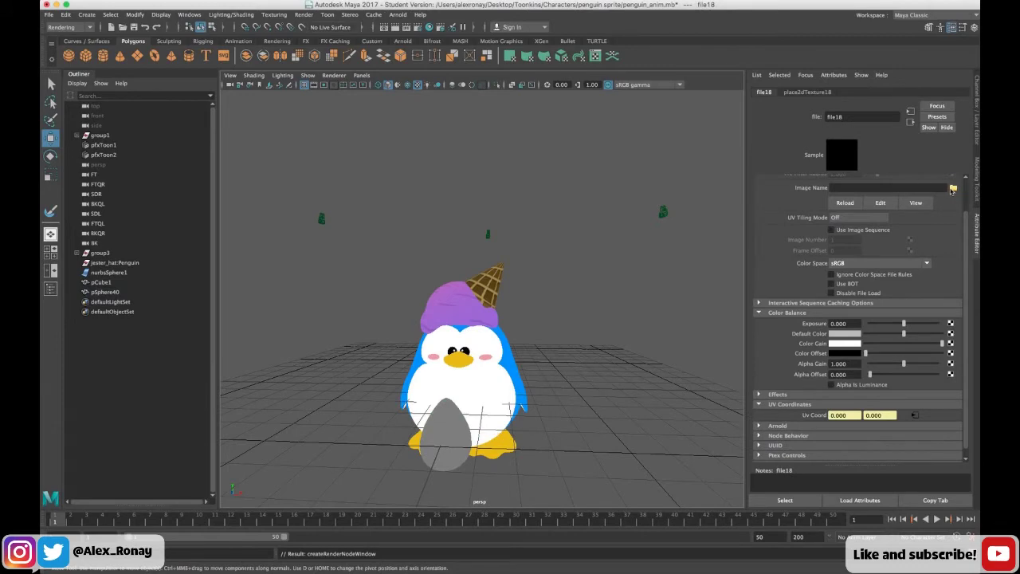
click(953, 189)
scroll(303, 165, down, 10)
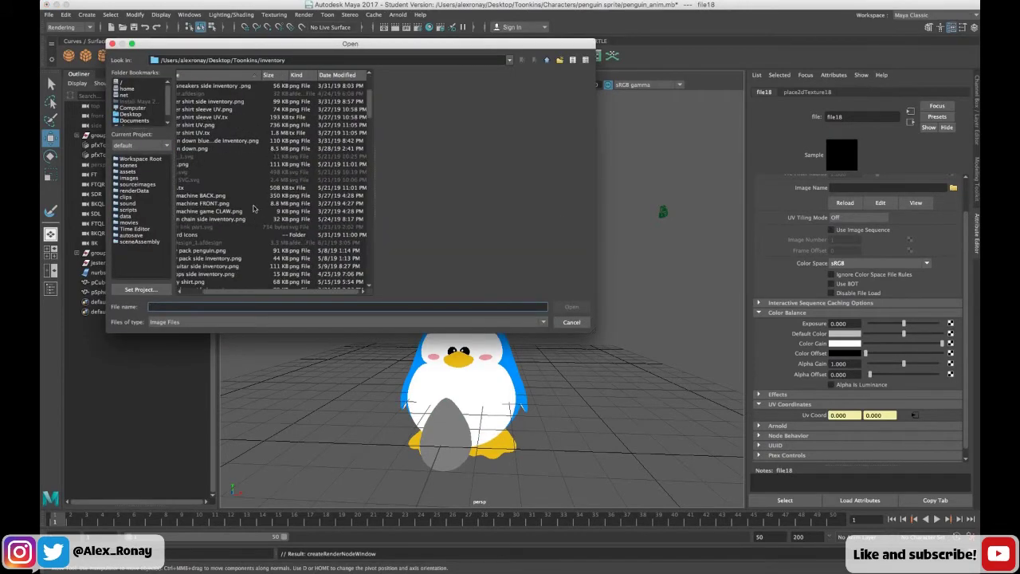
scroll(254, 209, down, 4)
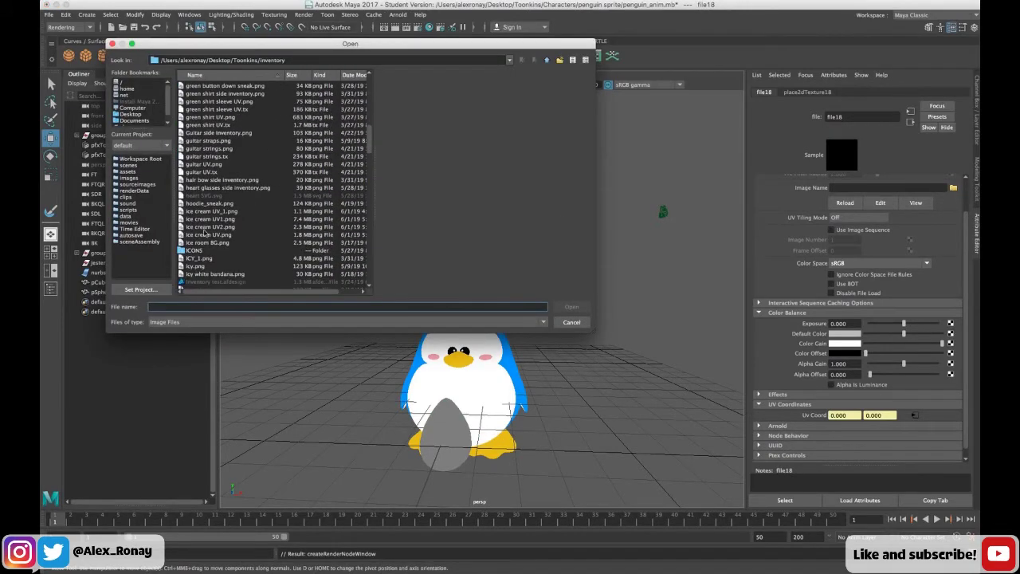
click(216, 227)
click(224, 219)
click(572, 307)
In the UV Editor, select all of the teardrop's UVs, stretch them to about double height and narrow them slightly.
click(448, 427)
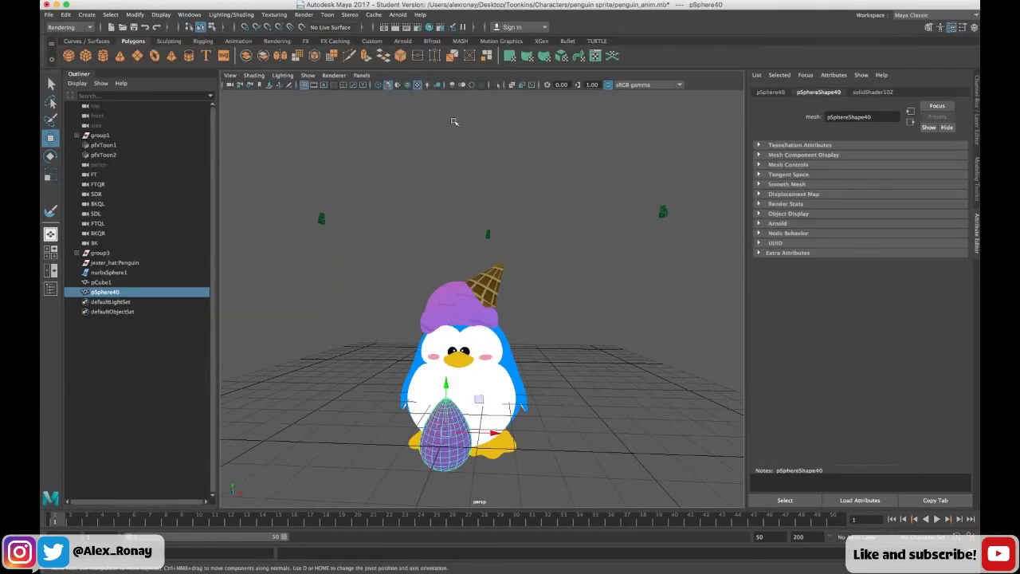
click(329, 15)
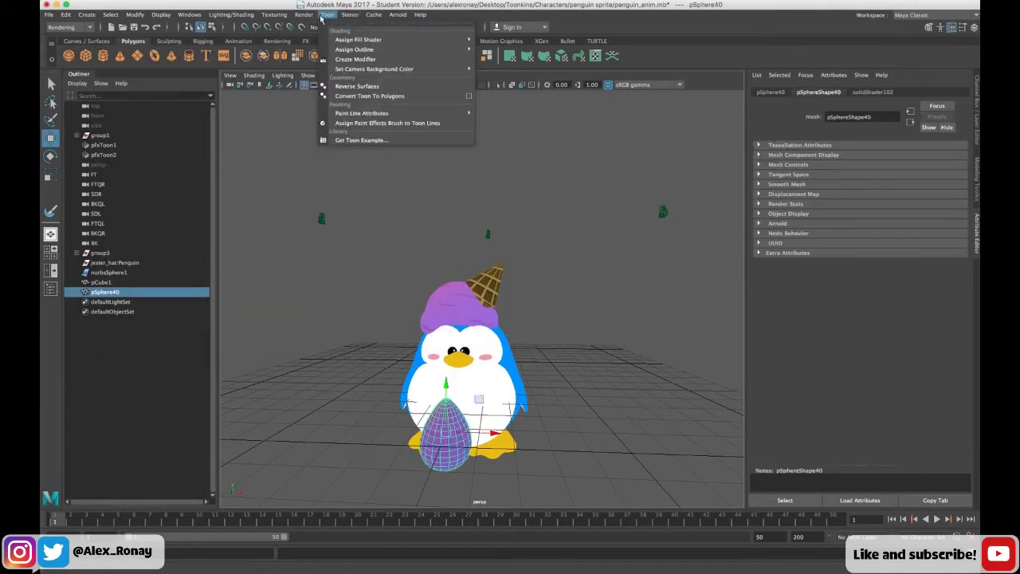
click(82, 28)
click(82, 28)
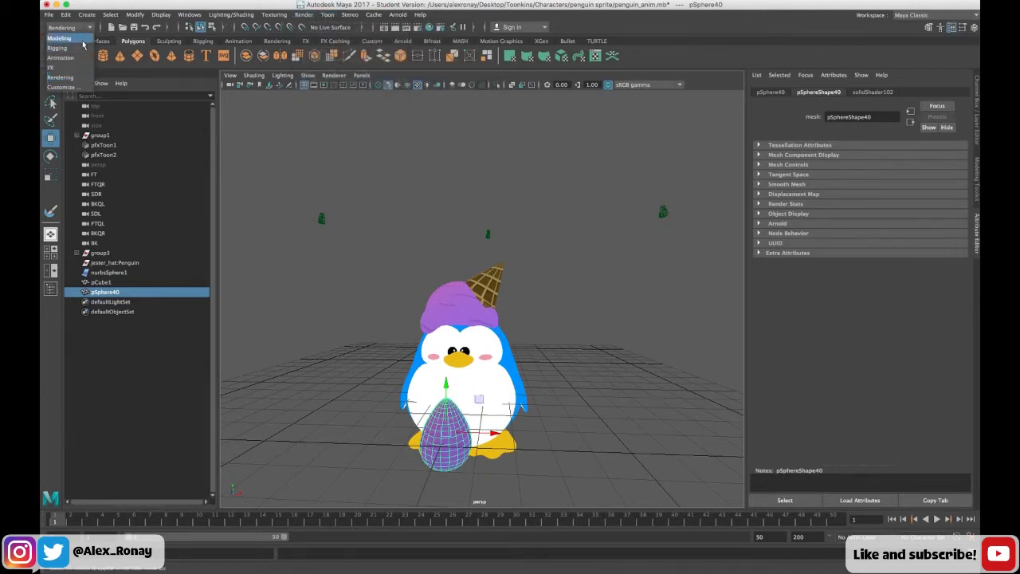
click(83, 42)
click(431, 15)
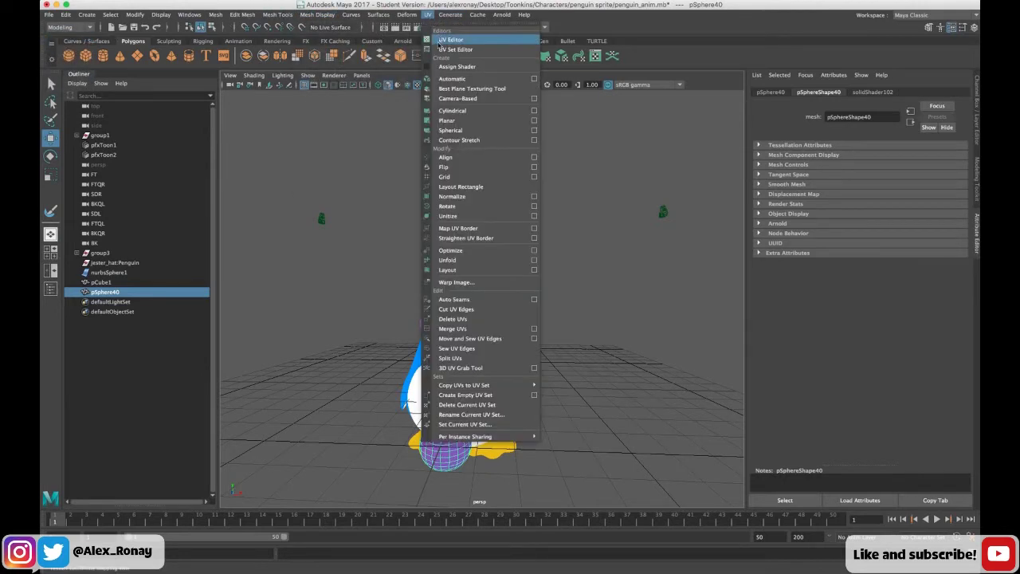
click(440, 41)
right_drag(258, 292, 290, 293)
drag(263, 296, 303, 347)
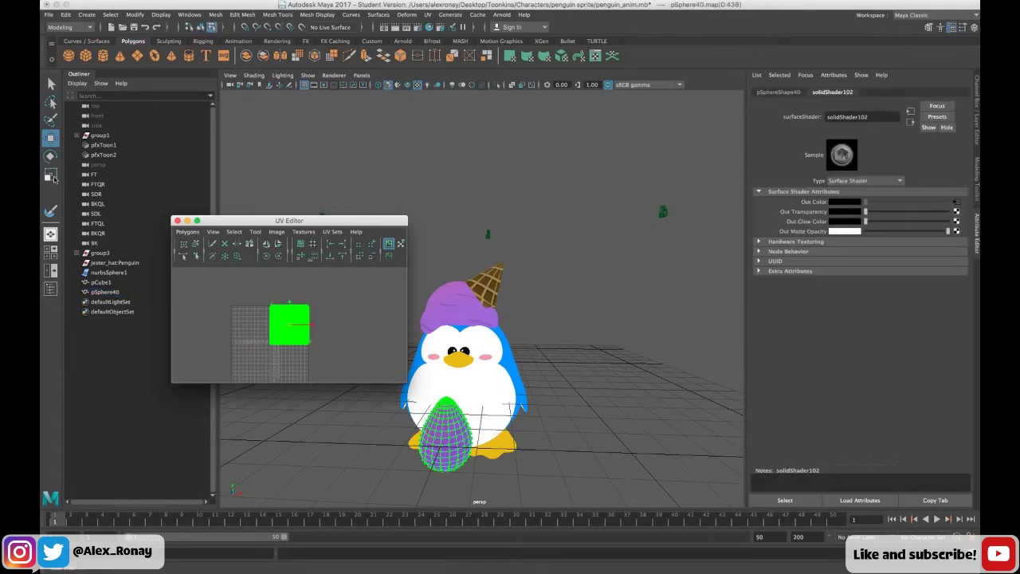
key(r)
drag(288, 304, 288, 280)
mouse_move(311, 326)
mouse_down()
mouse_move(321, 327)
mouse_move(306, 327)
mouse_up()
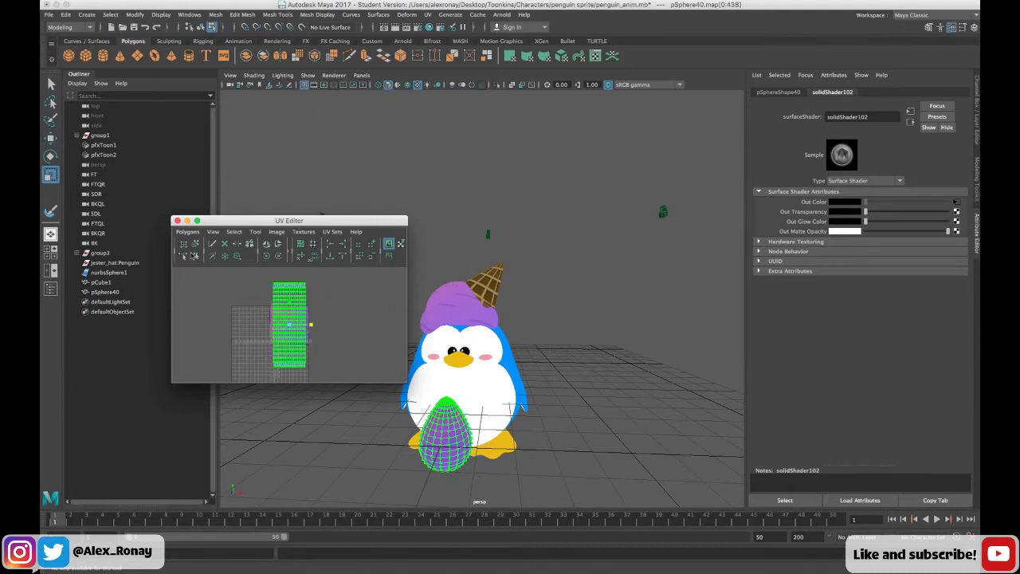
click(177, 221)
Return the teardrop to object mode and scale it down to a small drip.
click(274, 295)
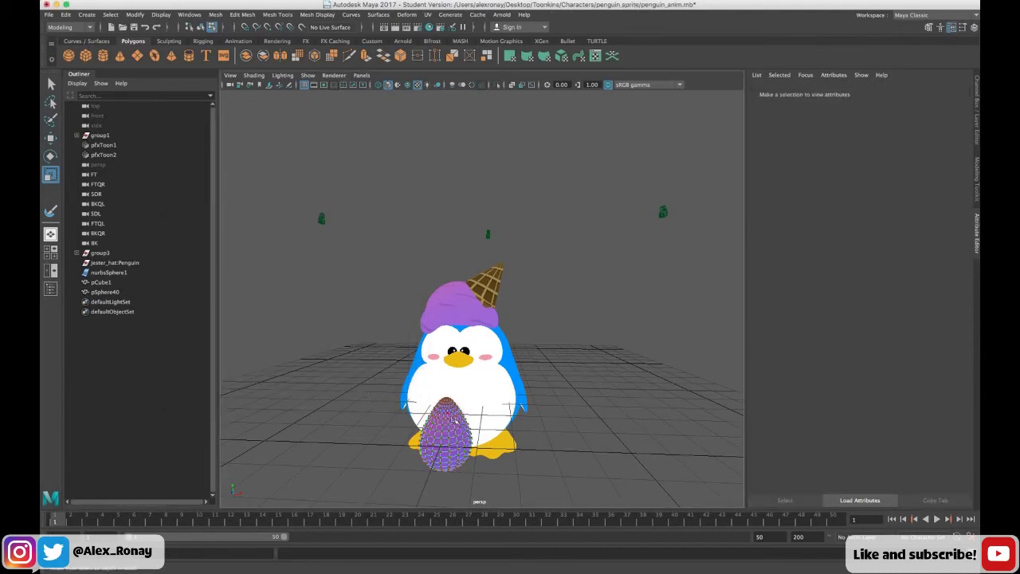
right_drag(455, 420, 499, 280)
click(587, 404)
alt+drag(586, 405, 574, 432)
drag(460, 427, 500, 365)
click(449, 466)
Move the teardrop up to the ice cream scoop's lower edge below the cone and rotate it to follow the head.
click(50, 137)
alt+drag(558, 319, 538, 338)
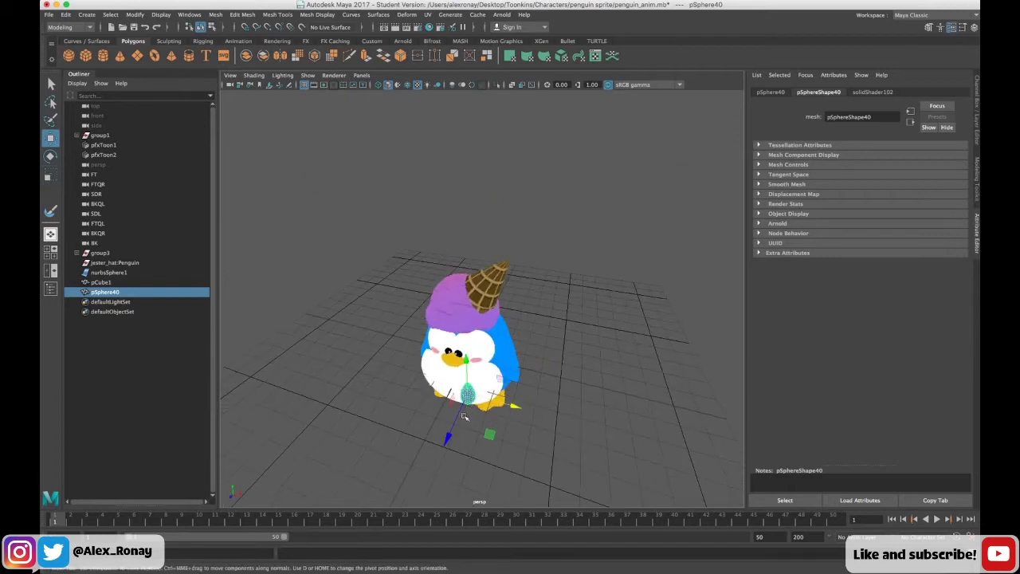
drag(463, 415, 484, 348)
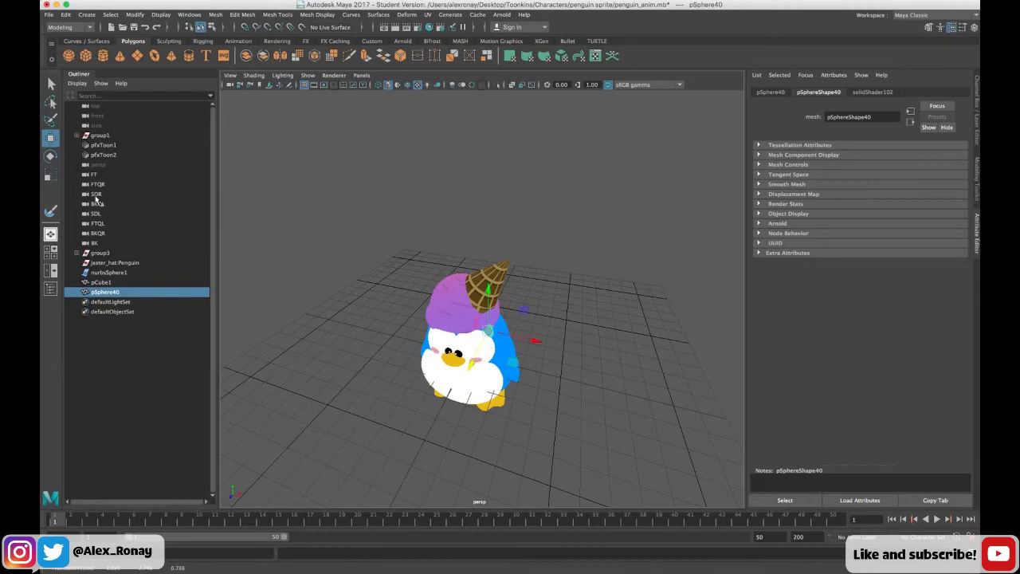
click(51, 156)
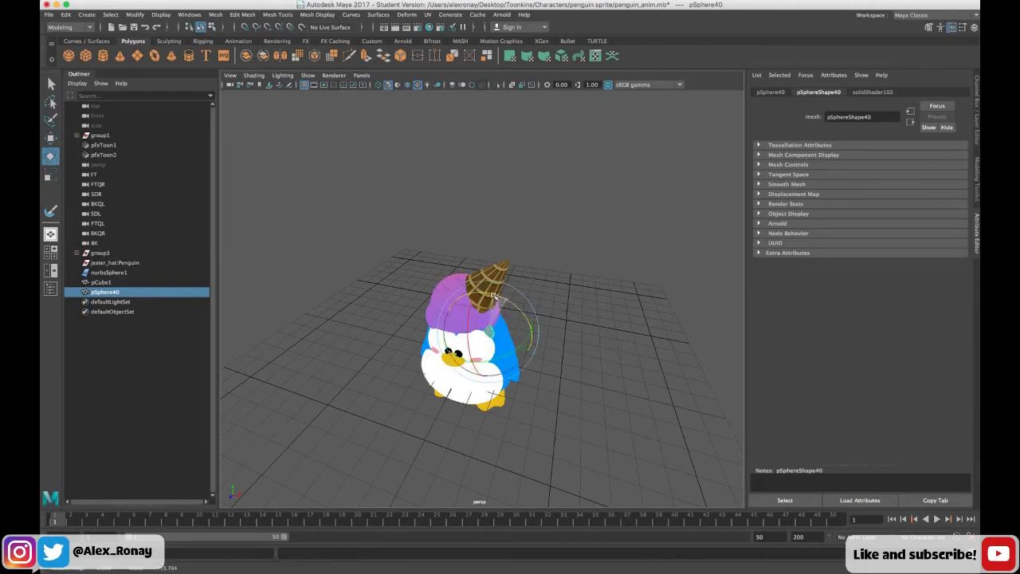
mouse_move(471, 338)
mouse_down()
mouse_move(473, 351)
mouse_move(478, 343)
mouse_up()
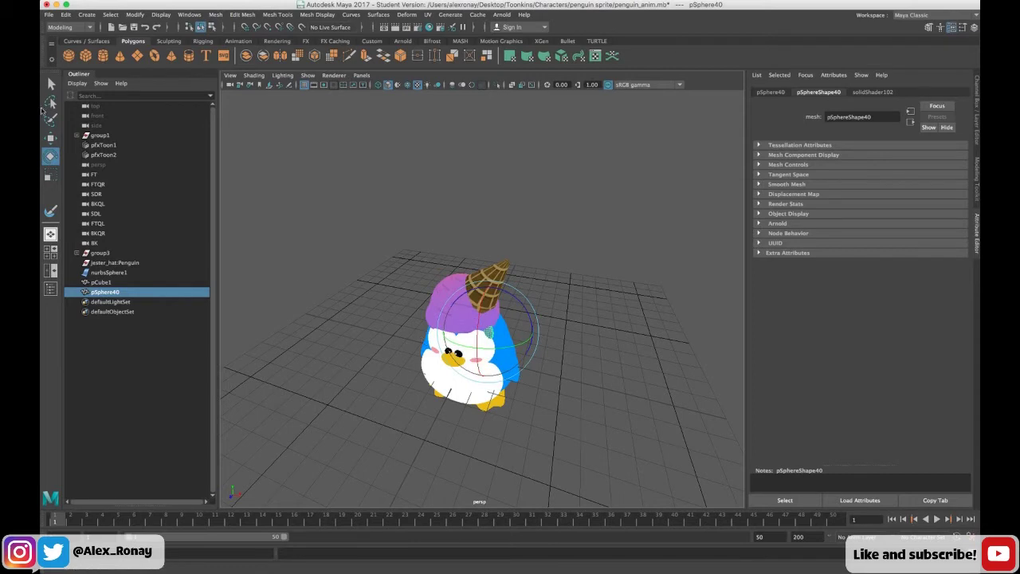
click(50, 137)
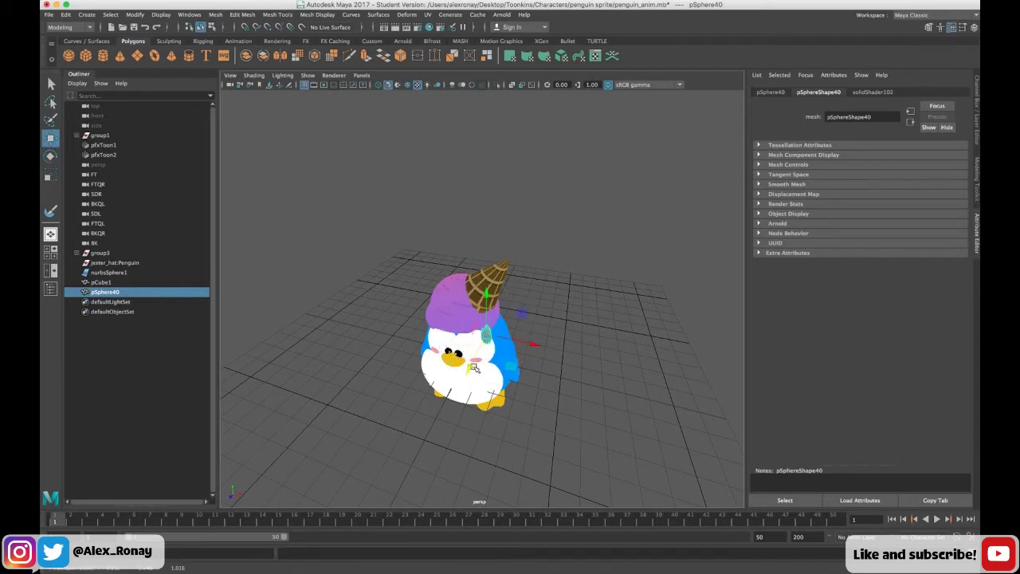
click(337, 353)
alt+drag(337, 353, 369, 335)
click(502, 330)
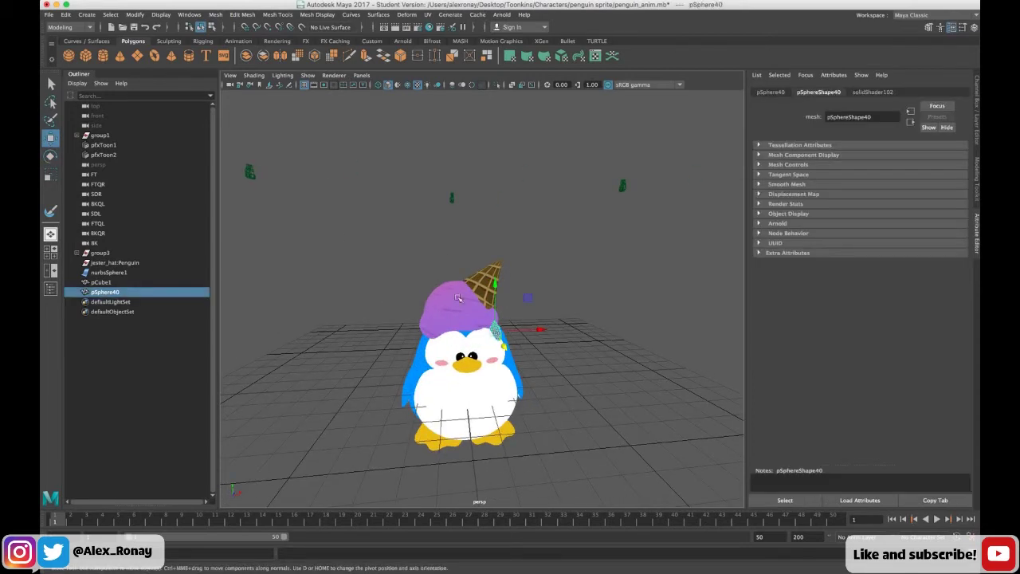
Stretch the teardrop lengthwise, then adjust its position and tilt against the scoop's rim.
key(r)
drag(487, 288, 485, 282)
click(51, 138)
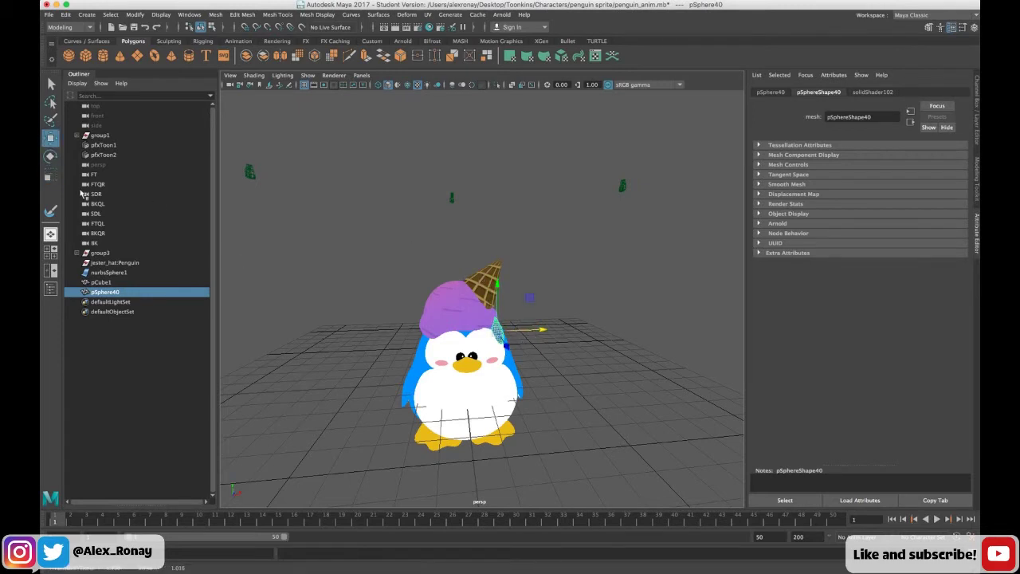
click(50, 157)
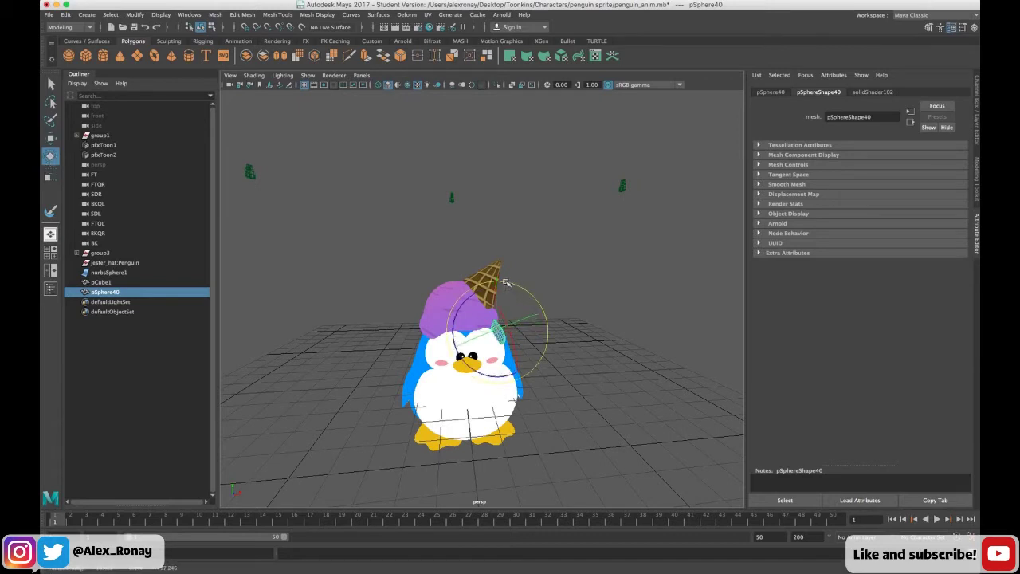
key(r)
drag(481, 292, 482, 296)
Duplicate the teardrop and move the copy around the scoop's rim toward the back of the head.
click(547, 323)
alt+drag(553, 352, 546, 372)
click(501, 347)
key(ctrl+d)
alt+drag(501, 347, 247, 241)
click(51, 138)
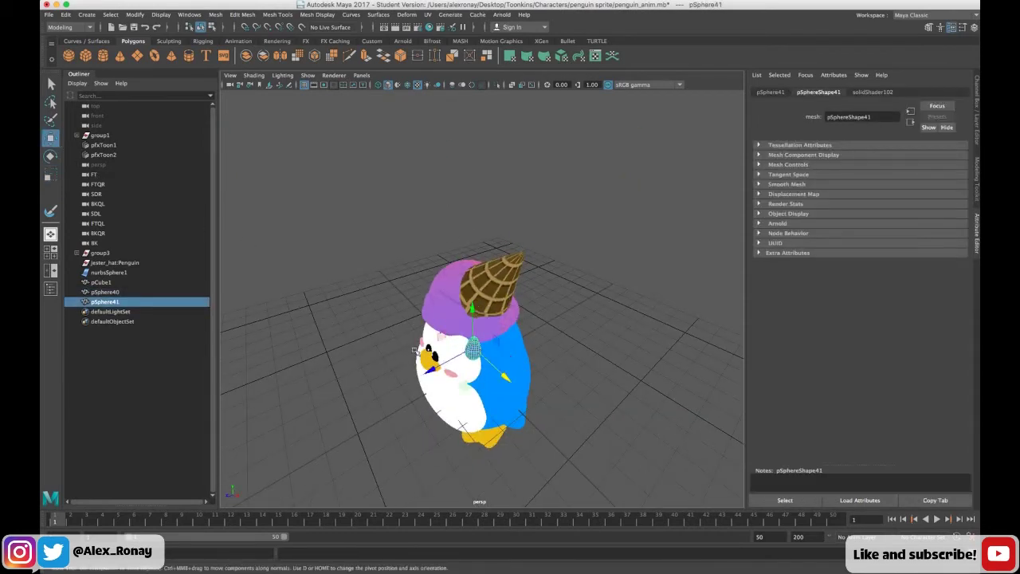
drag(428, 366, 456, 352)
drag(530, 359, 542, 365)
Scale the copied teardrop into a longer drip and rotate it to fit the side of the head.
click(50, 176)
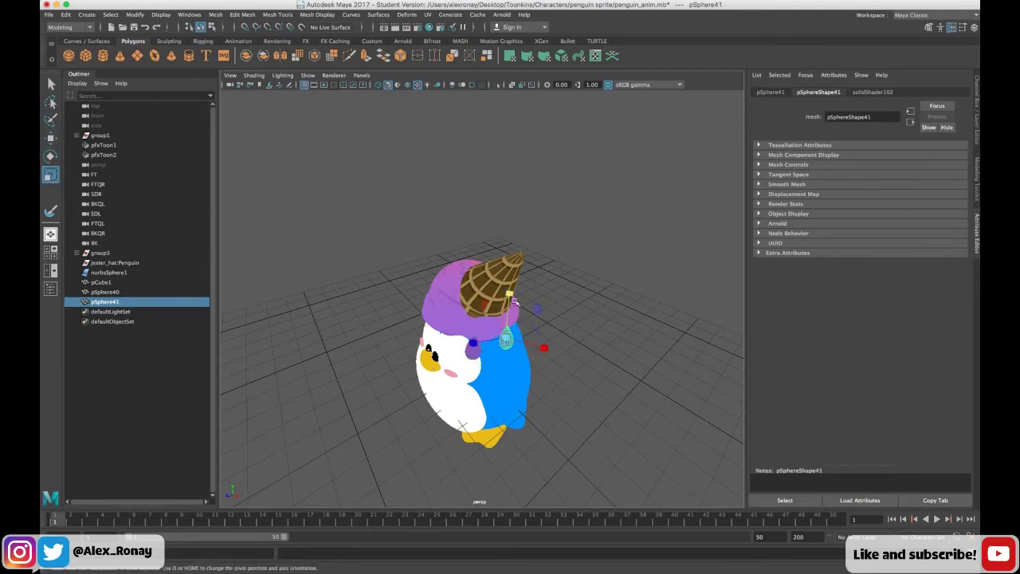
key(w)
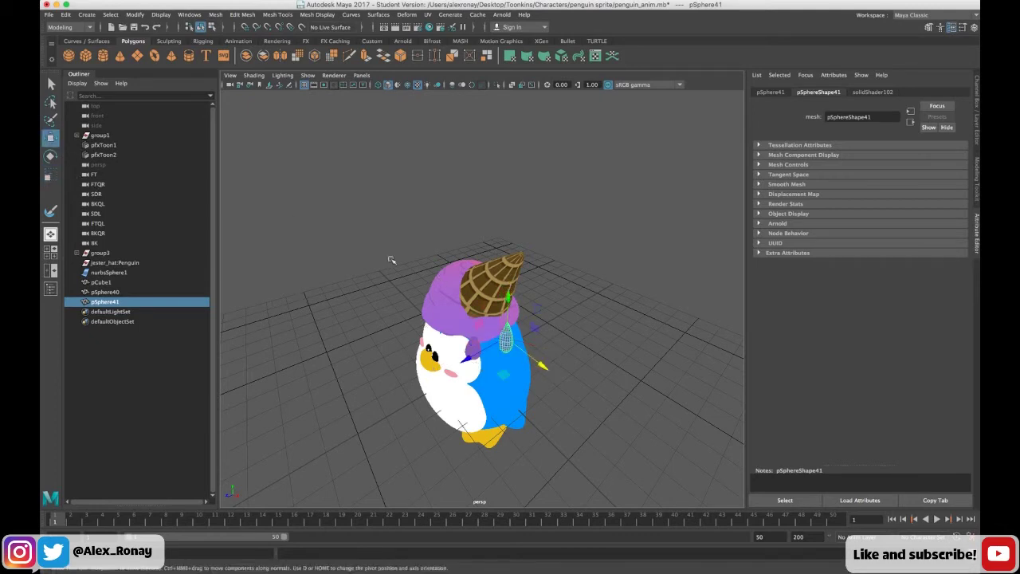
key(e)
drag(539, 330, 532, 322)
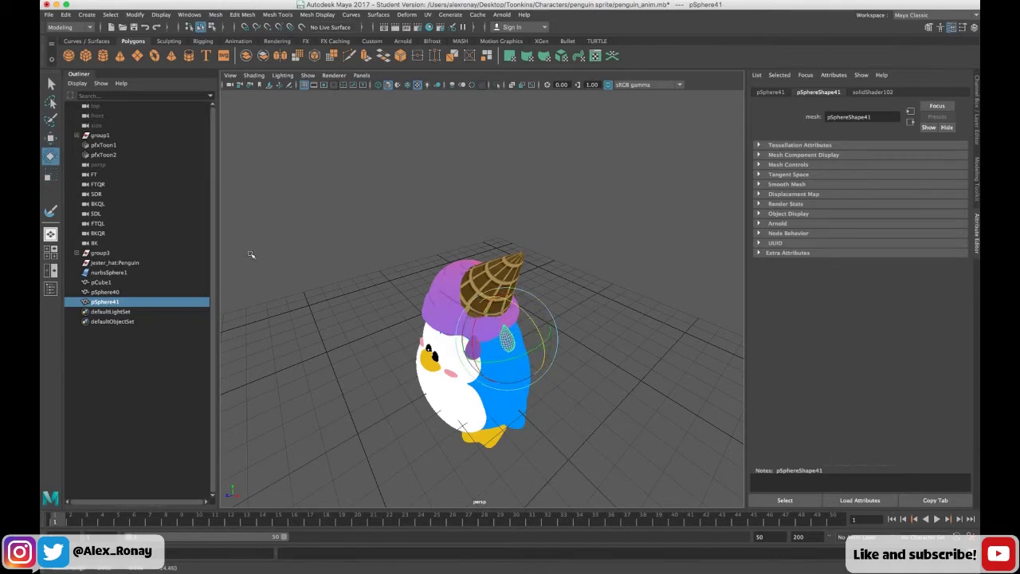
Duplicate the side teardrop, move the copy between the two existing drips under the scoop's rim and scale it down.
key(ctrl+d)
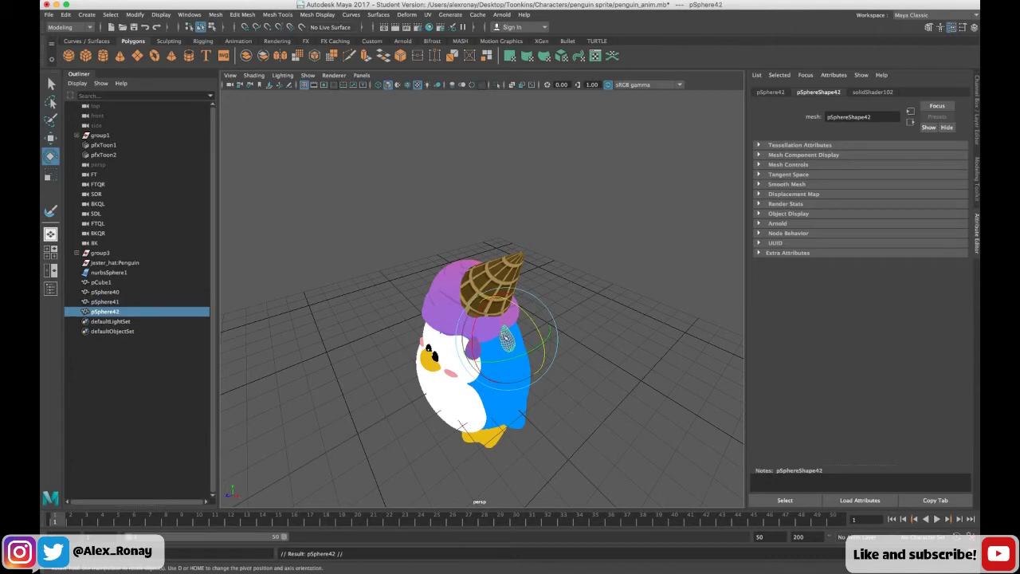
key(w)
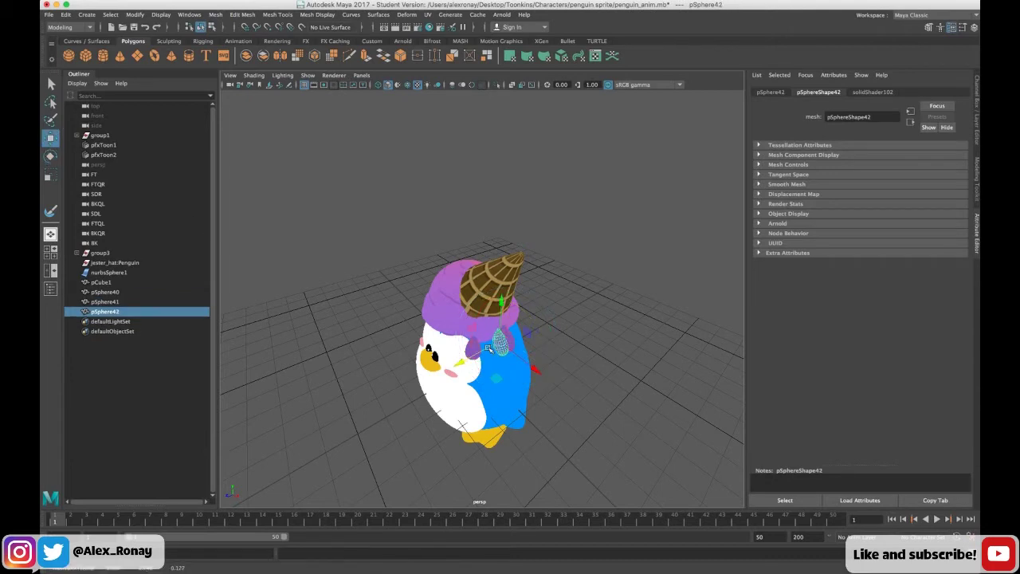
key(r)
drag(500, 342, 476, 346)
click(51, 138)
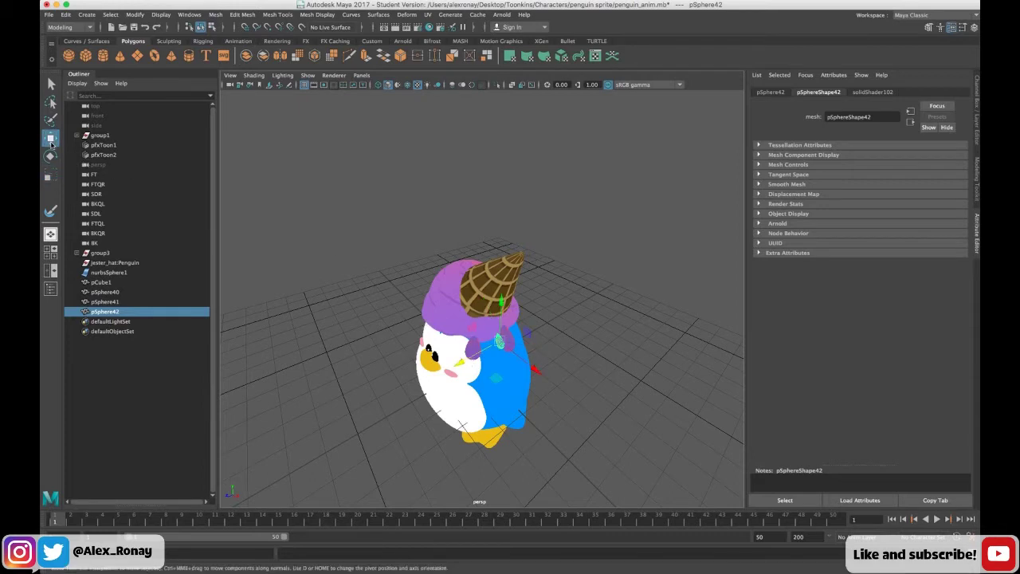
key(e)
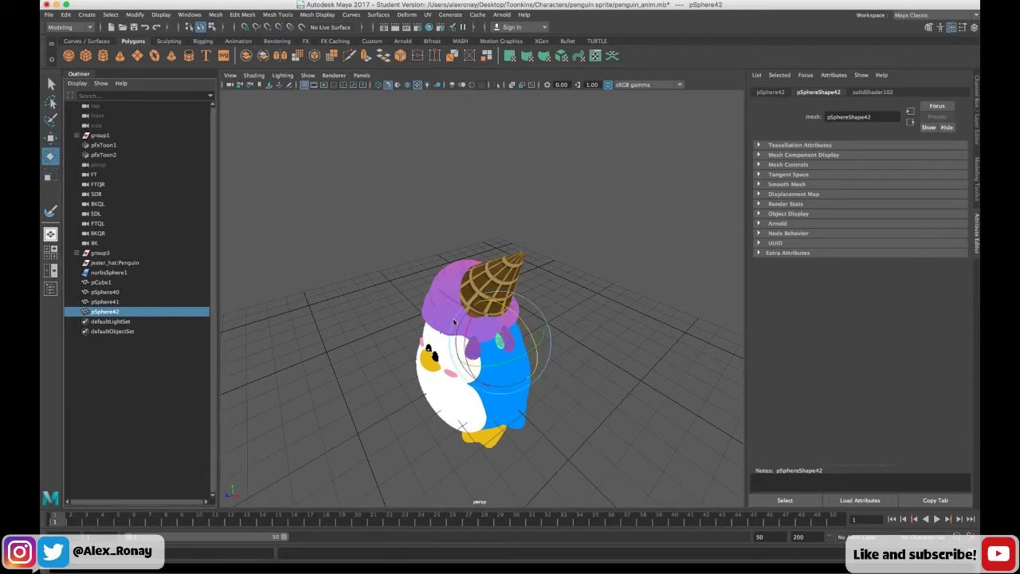
click(606, 363)
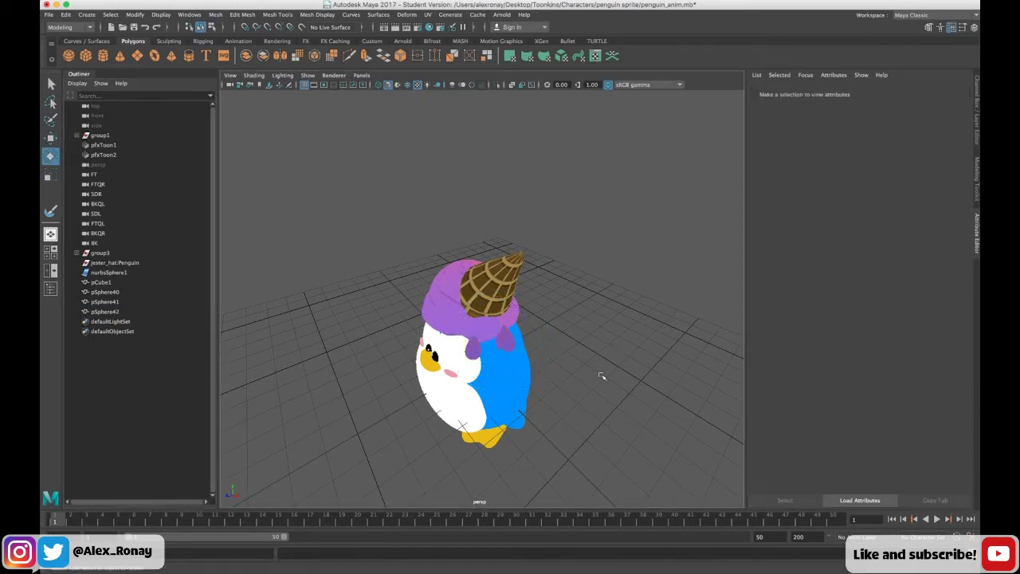
Duplicate the front teardrop and move the copy along the scoop's rim to the opposite side of the penguin's face.
alt+drag(601, 371, 580, 353)
click(568, 360)
click(53, 139)
click(264, 262)
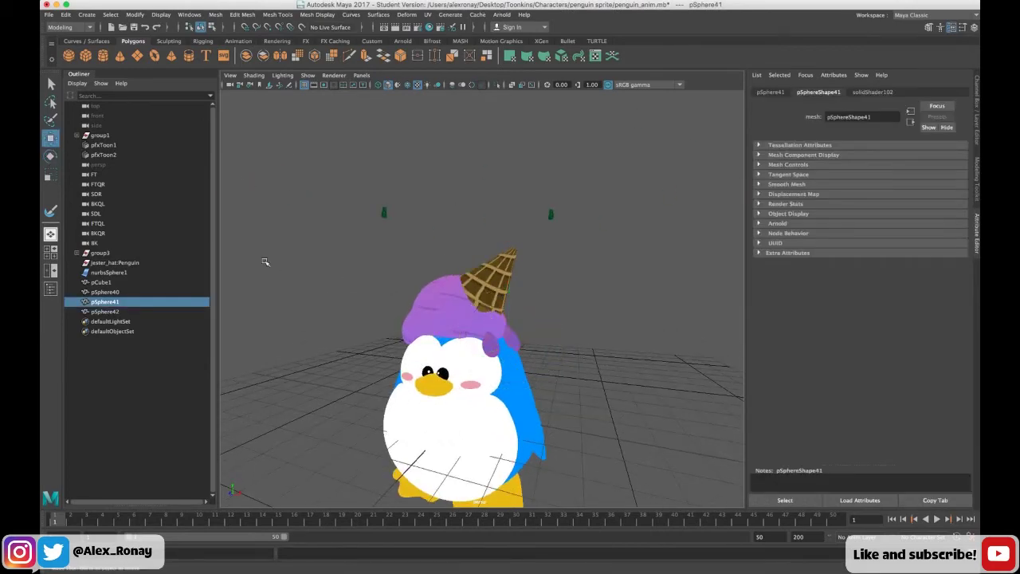
alt+drag(264, 262, 317, 287)
click(507, 342)
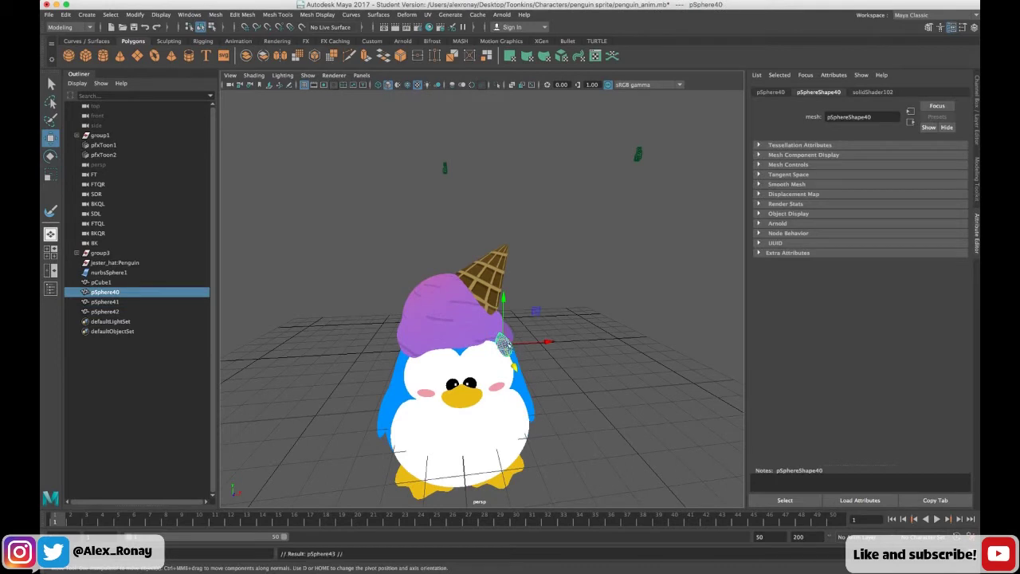
key(ctrl+d)
drag(540, 342, 450, 355)
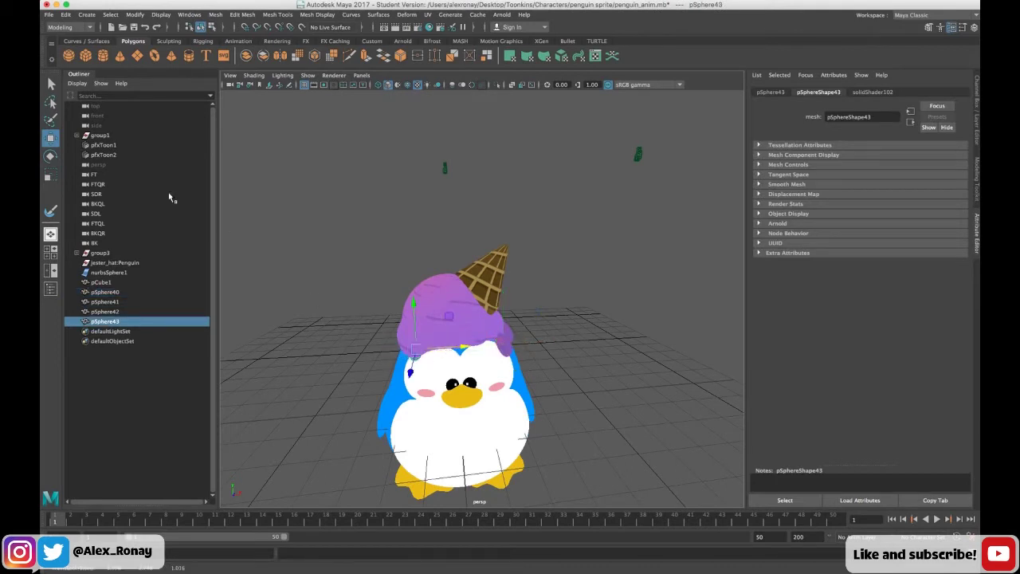
Rotate the new teardrop to follow the head's other side and move it against the scoop's rim.
key(e)
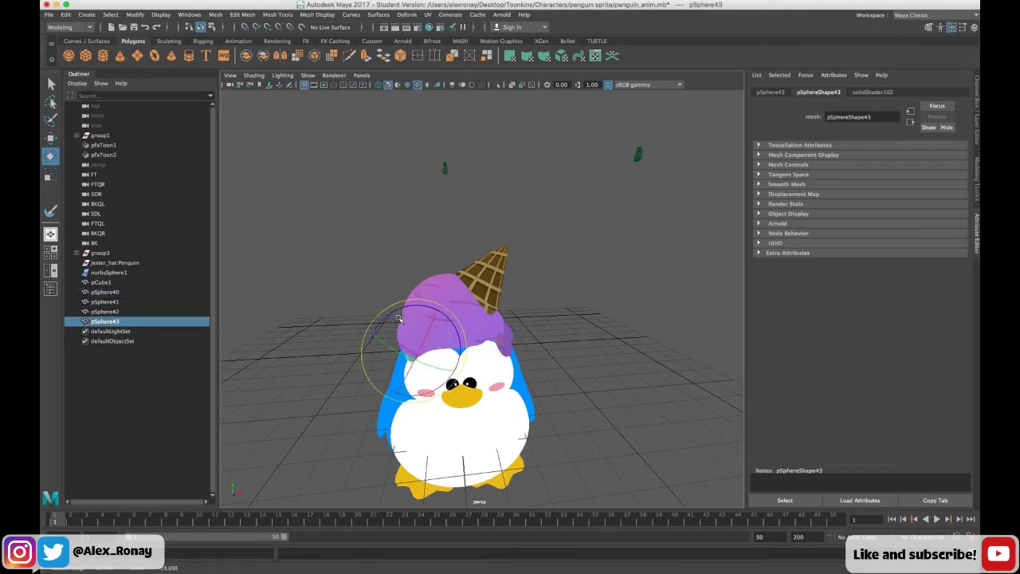
key(w)
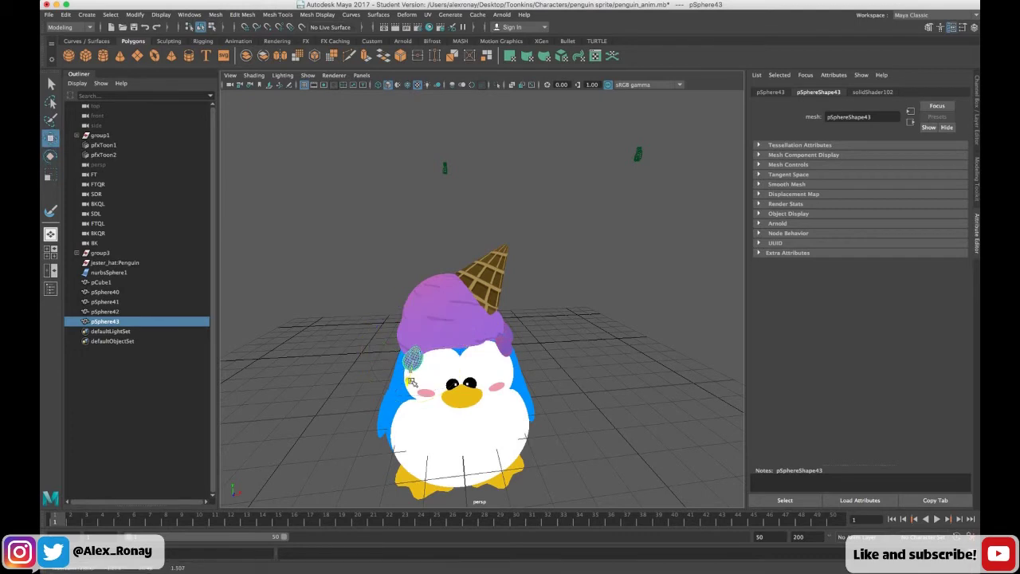
alt+drag(412, 381, 362, 356)
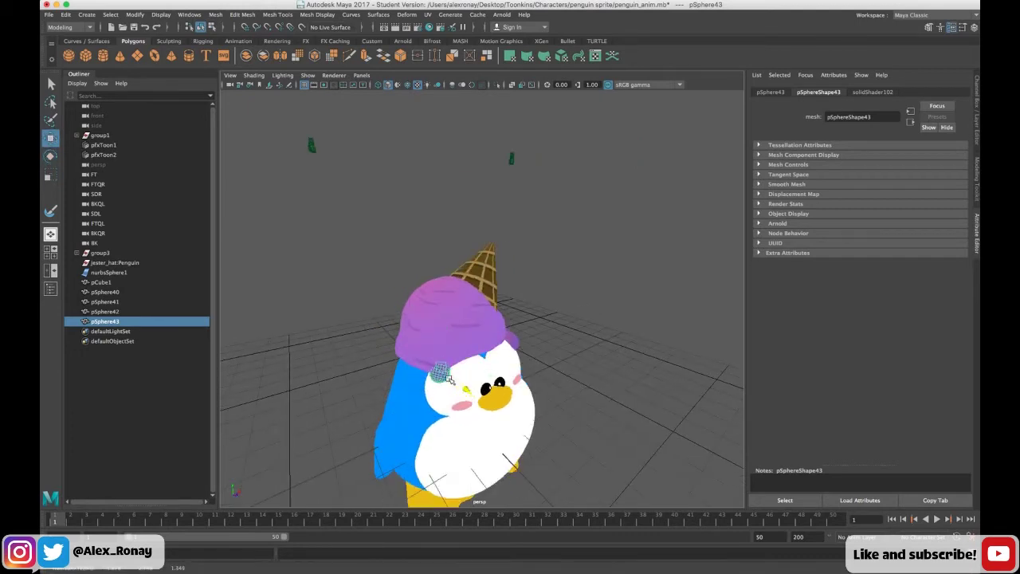
drag(441, 349, 400, 368)
click(52, 156)
Scale the new teardrop to a drip shape, reposition it under the scoop's rim and deselect it.
click(50, 174)
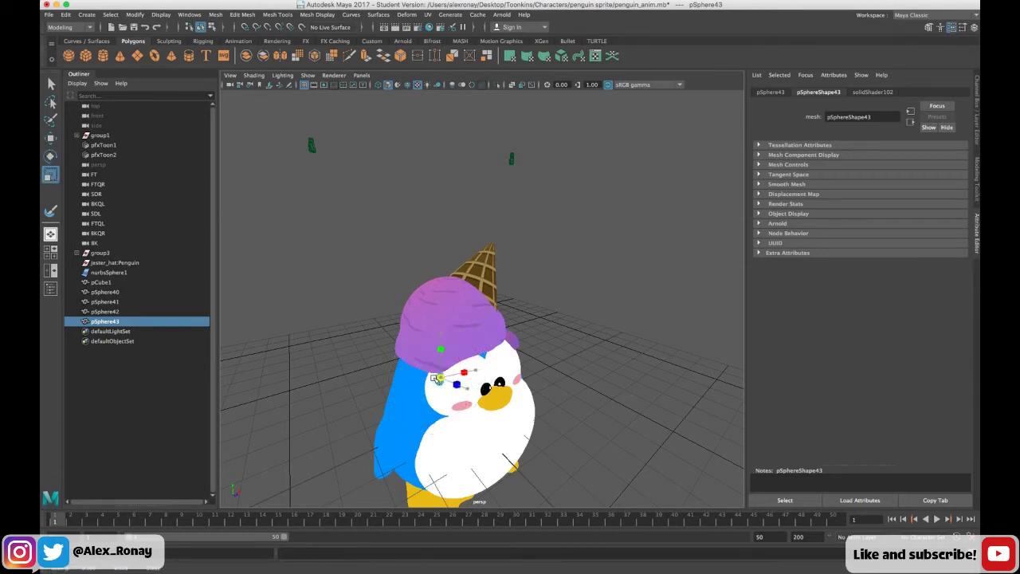
drag(441, 339, 443, 320)
drag(470, 388, 488, 390)
click(50, 137)
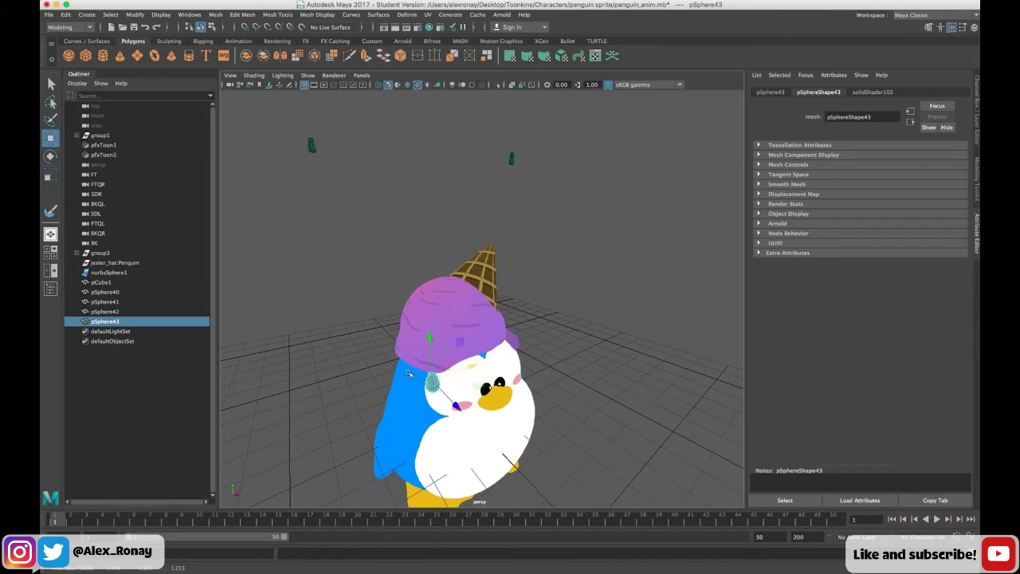
click(339, 378)
alt+drag(339, 378, 319, 385)
click(416, 375)
drag(410, 338, 411, 334)
click(346, 355)
alt+drag(346, 355, 283, 339)
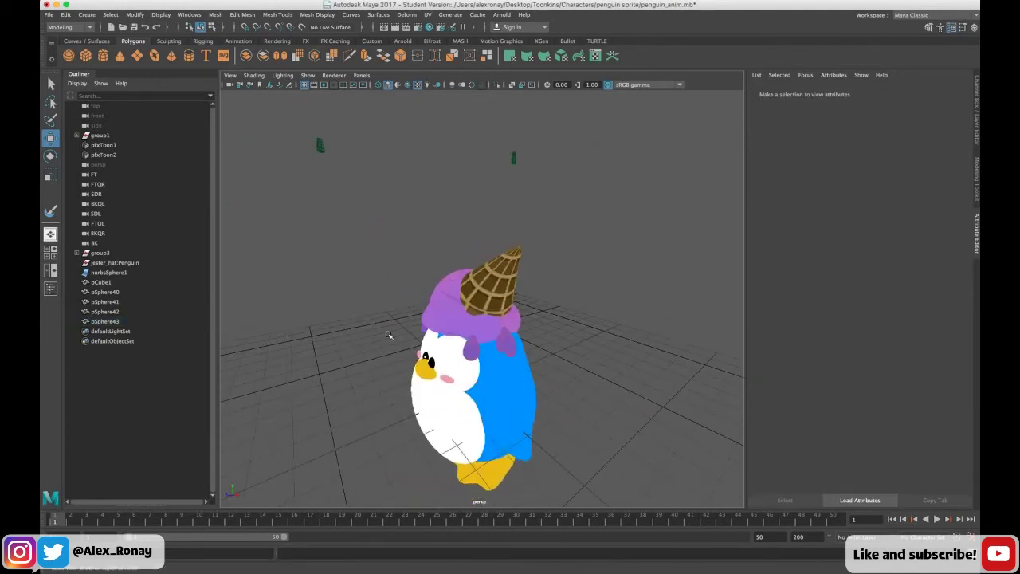
Select the scoop and set up the Sculpt Geometry Tool with the Pull operation and an upper radius of 0.2222.
click(458, 330)
alt+drag(356, 228, 374, 215)
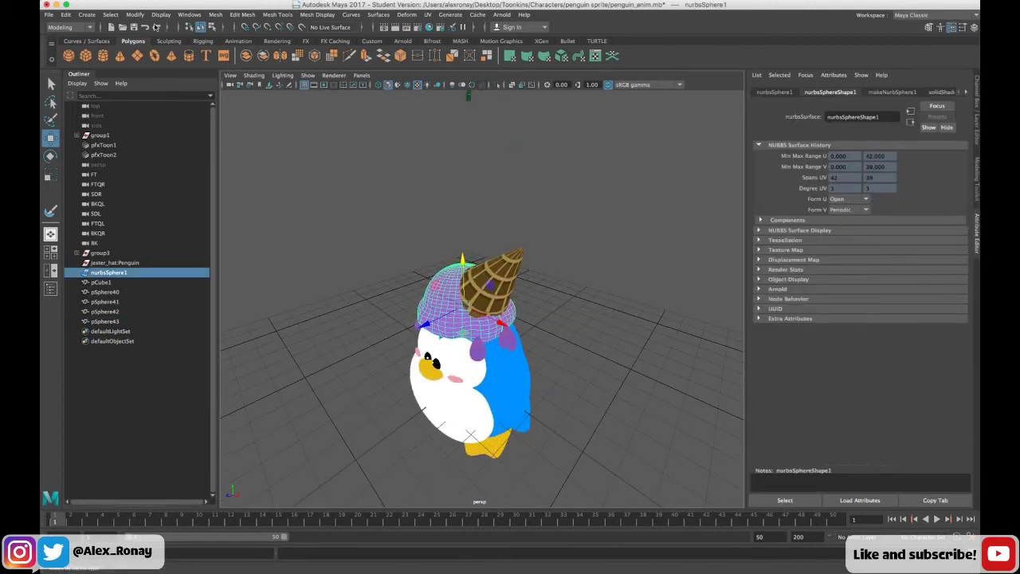
click(86, 41)
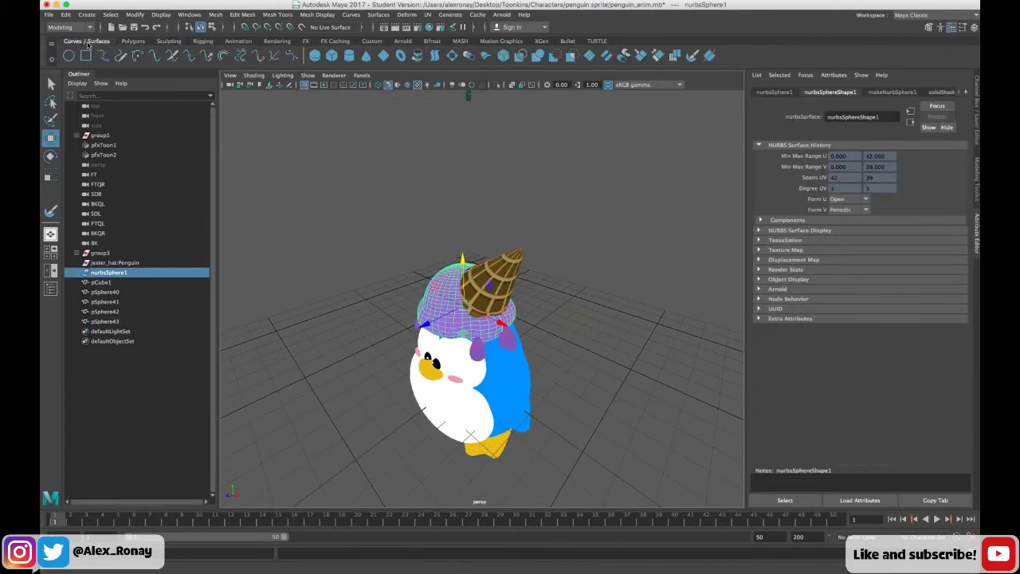
click(691, 59)
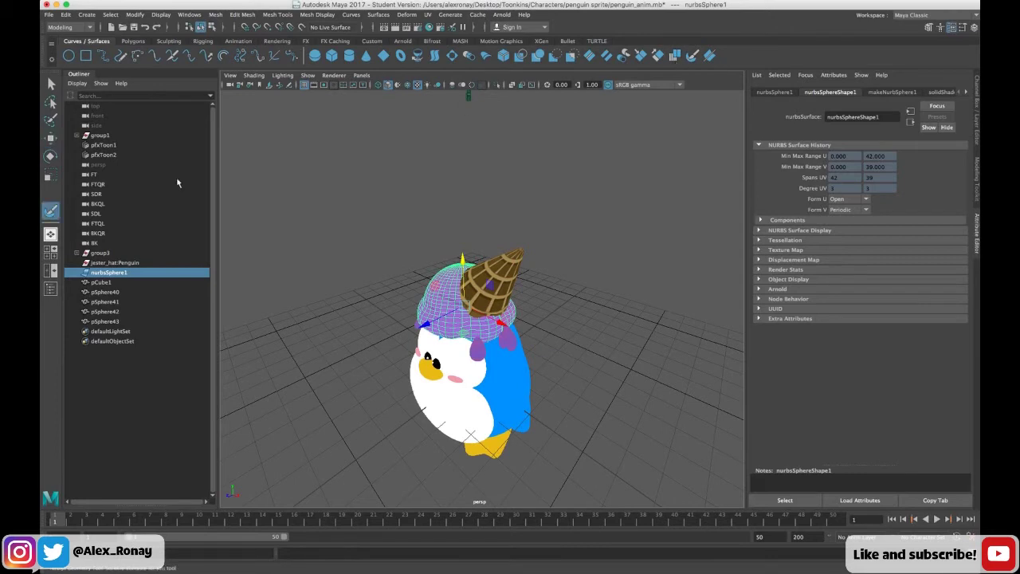
double_click(50, 209)
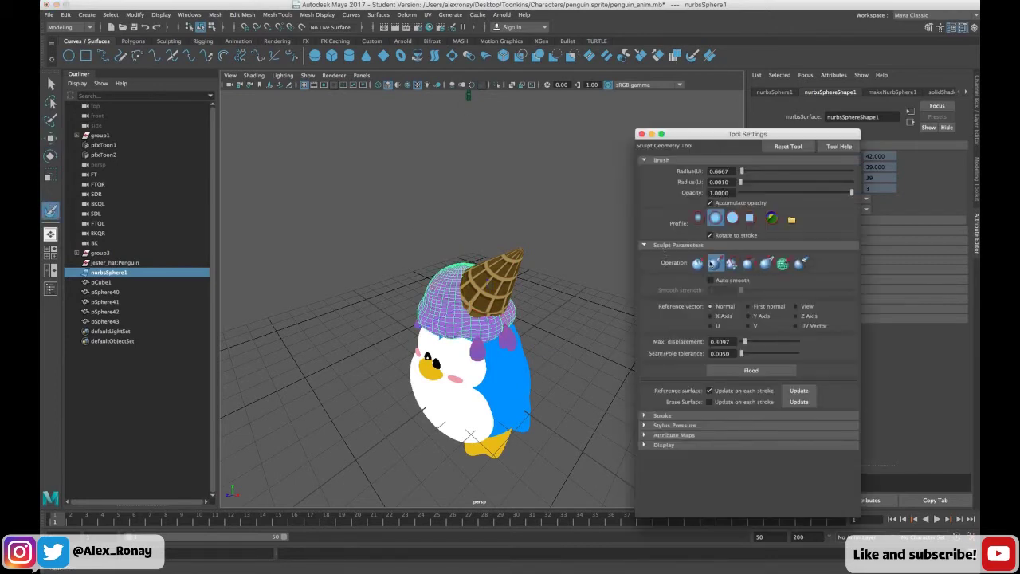
click(715, 263)
scroll(478, 341, up, 6)
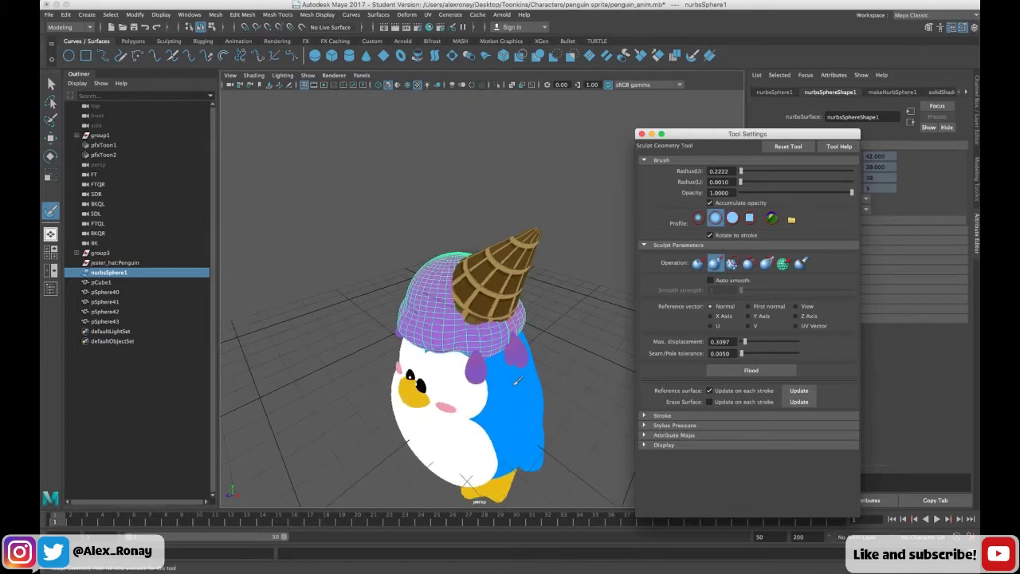
Undo the first stroke and sculpt the scoop's rim outward over the teardrops beside the cone to blend them in.
click(474, 374)
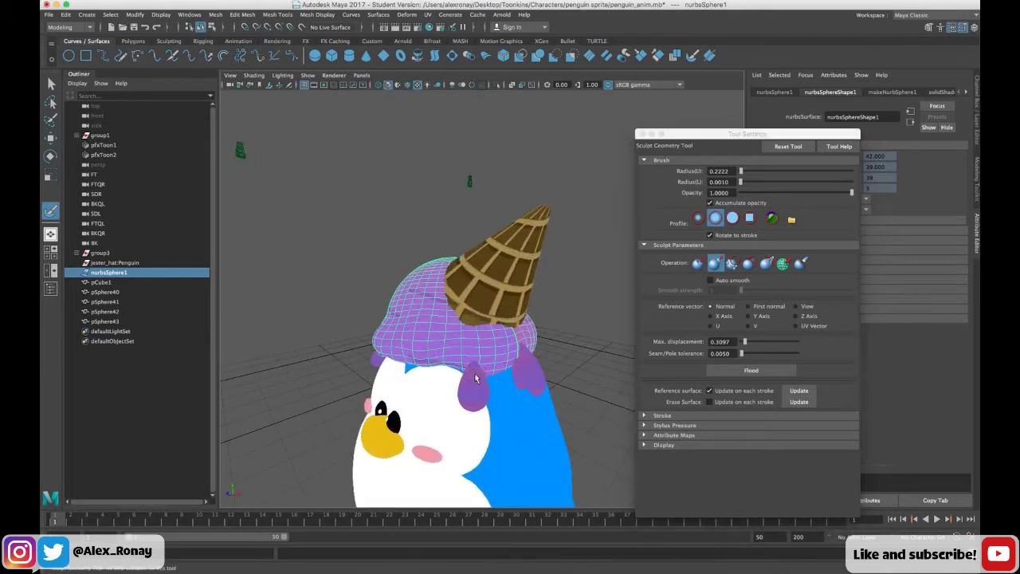
key(super+z)
mouse_move(478, 388)
mouse_down()
mouse_move(477, 416)
mouse_move(477, 394)
mouse_move(468, 404)
mouse_up()
mouse_move(568, 362)
alt+mouse_down()
mouse_move(525, 357)
mouse_move(546, 369)
mouse_move(530, 371)
mouse_move(522, 355)
mouse_move(525, 380)
alt+mouse_up()
key(z)
alt+drag(586, 360, 505, 367)
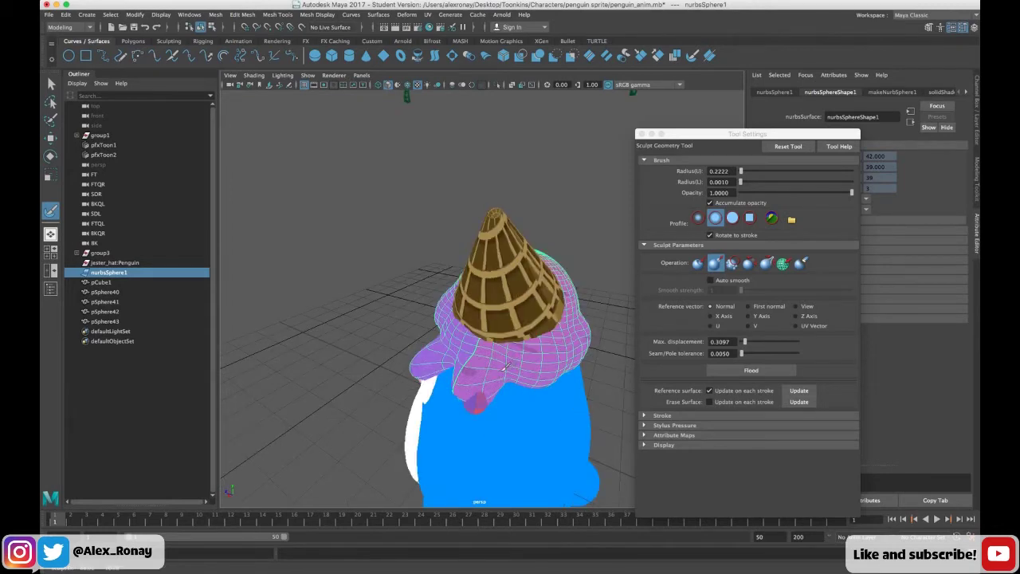
Pull several melting drips out of the scoop's rim around the back of the penguin's head.
mouse_move(569, 375)
alt+mouse_down()
mouse_move(530, 378)
mouse_move(603, 396)
alt+mouse_up()
mouse_move(536, 400)
alt+mouse_down()
mouse_move(587, 405)
mouse_move(547, 410)
alt+mouse_up()
drag(485, 419, 493, 425)
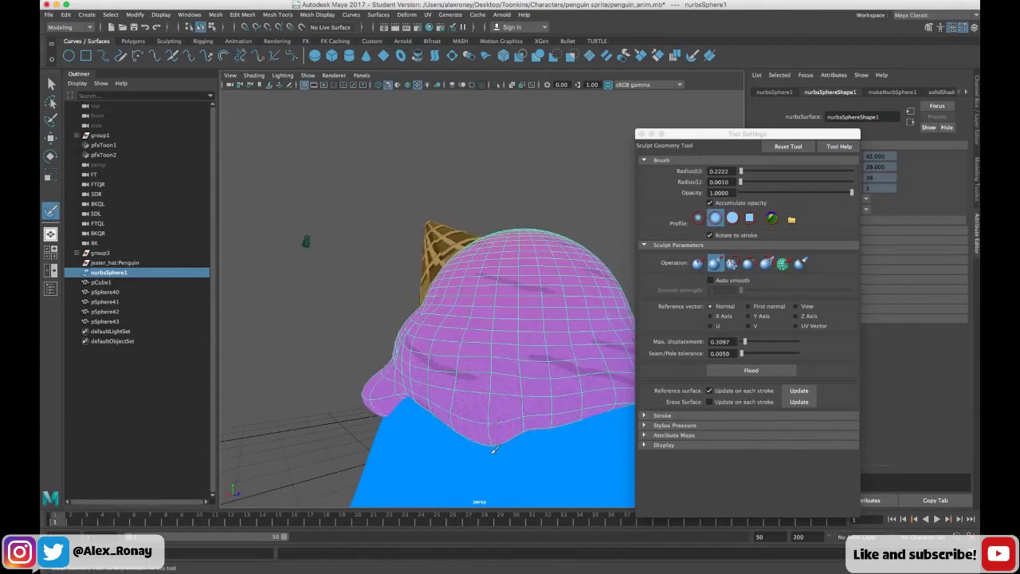
mouse_move(567, 440)
alt+mouse_down()
mouse_move(525, 445)
mouse_move(414, 413)
mouse_move(441, 390)
mouse_move(478, 394)
mouse_move(463, 362)
alt+mouse_up()
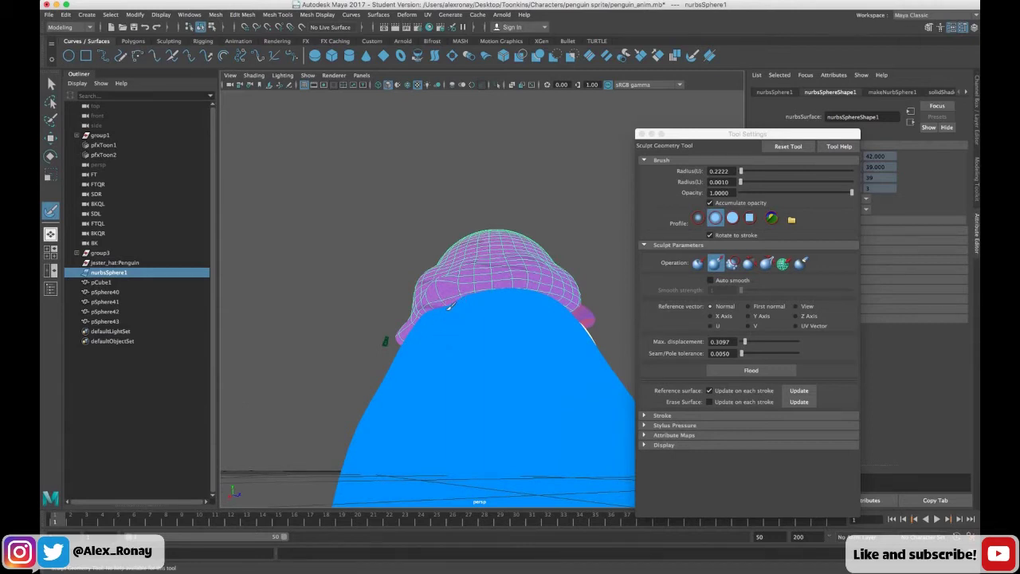
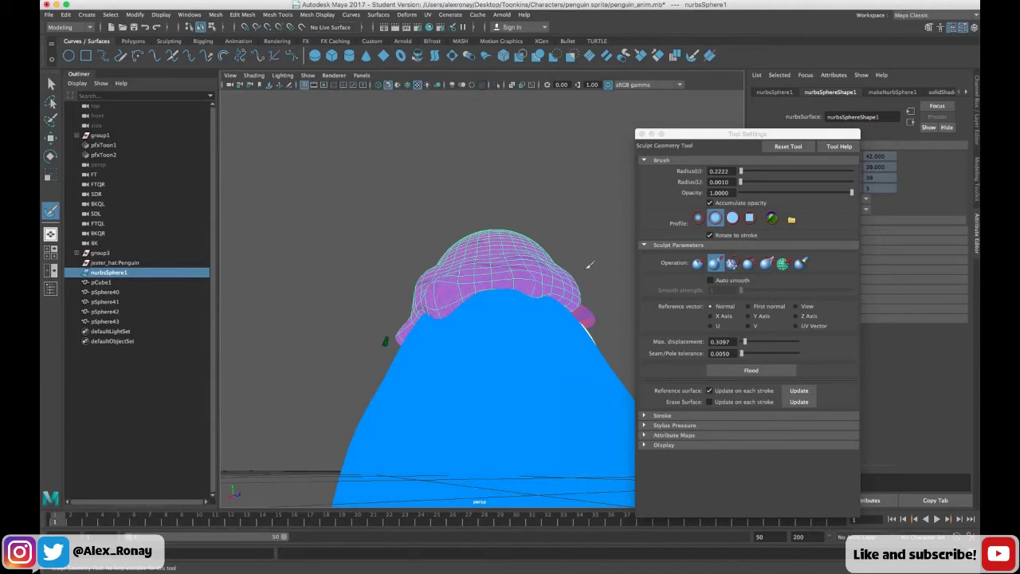
Pull the scoop's rim over the teardrop on the face's far side and undo the last sculpting stroke.
alt+drag(582, 267, 485, 327)
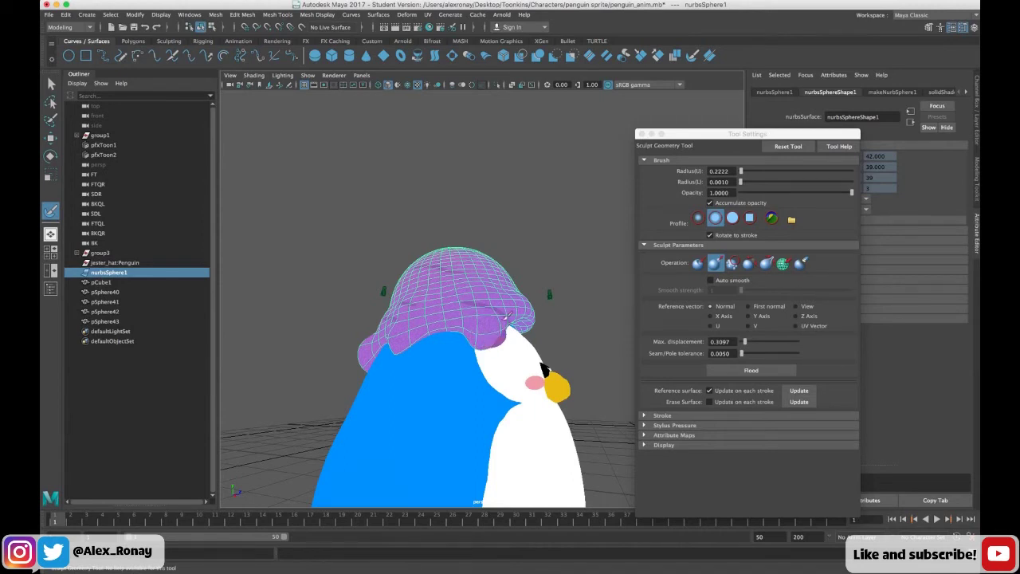
alt+drag(573, 317, 470, 327)
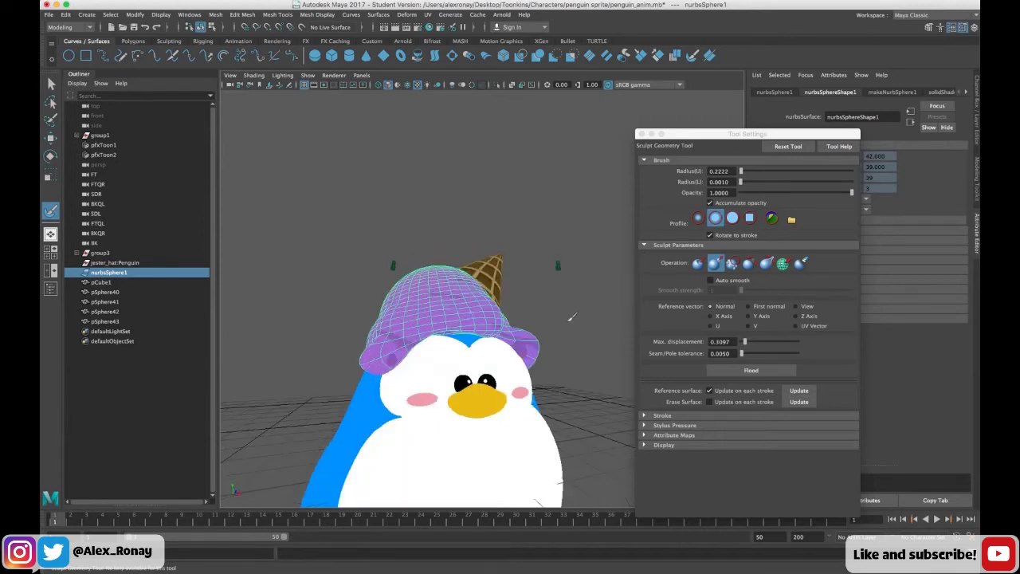
alt+drag(573, 317, 553, 339)
key(super+z)
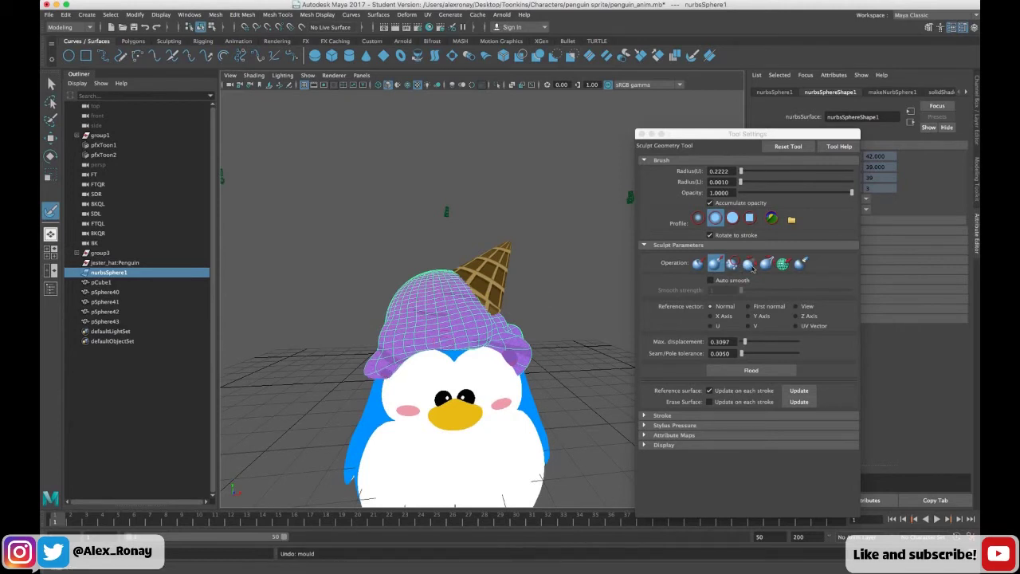
Smooth the sculpted rim and drips all around the scoop with the Smooth operation at strength 1.
click(732, 263)
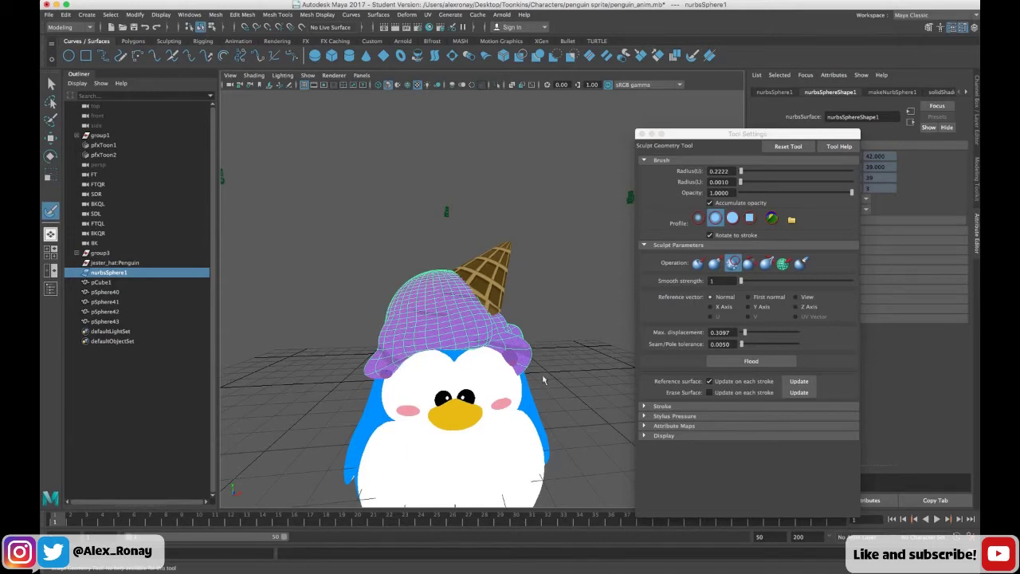
alt+drag(549, 358, 510, 356)
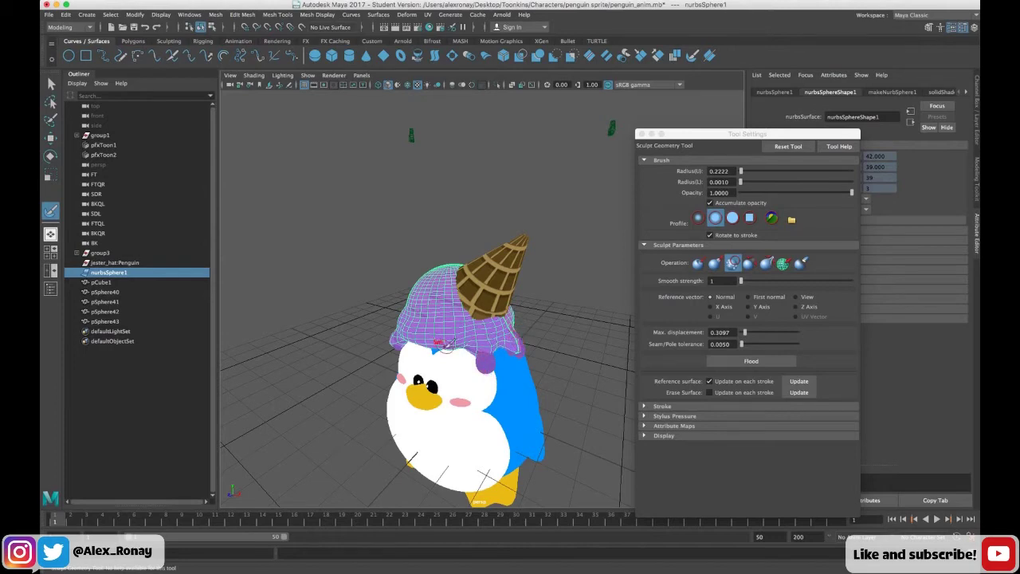
alt+drag(324, 341, 401, 391)
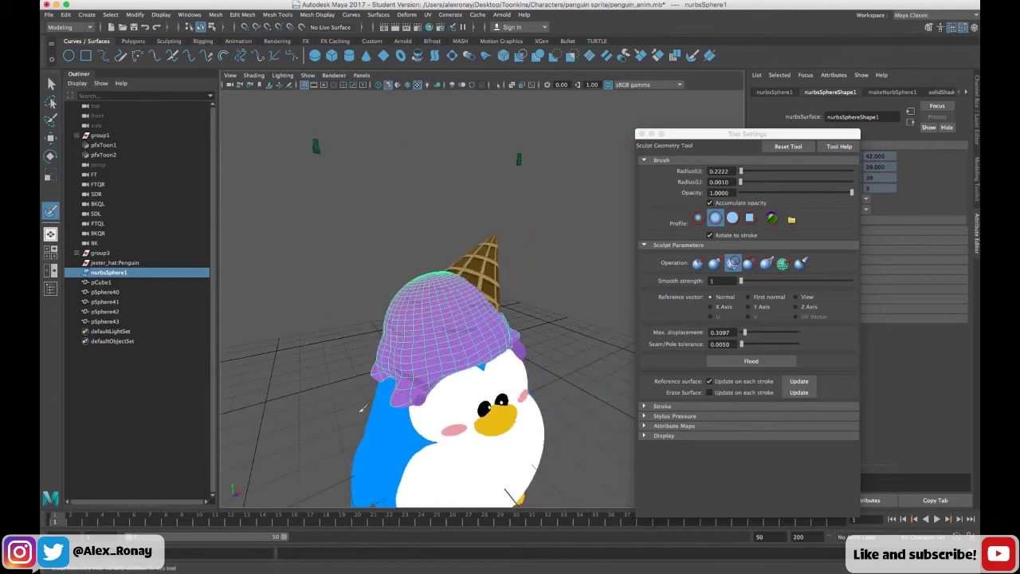
alt+drag(399, 401, 424, 403)
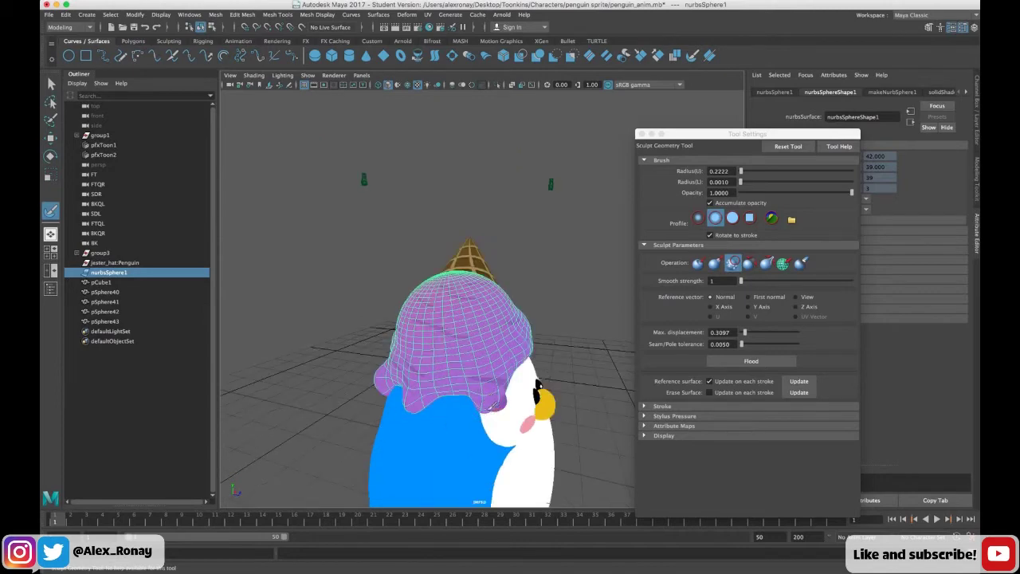
mouse_move(411, 397)
alt+mouse_down()
mouse_move(359, 387)
mouse_move(422, 390)
alt+mouse_up()
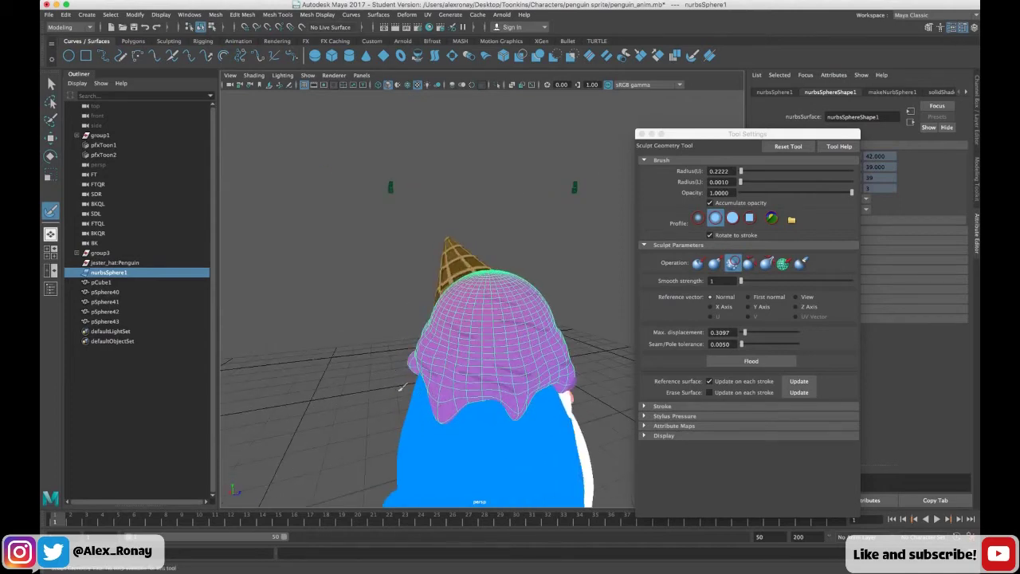
mouse_move(375, 381)
alt+mouse_down()
mouse_move(579, 380)
mouse_move(581, 363)
mouse_move(576, 383)
alt+mouse_up()
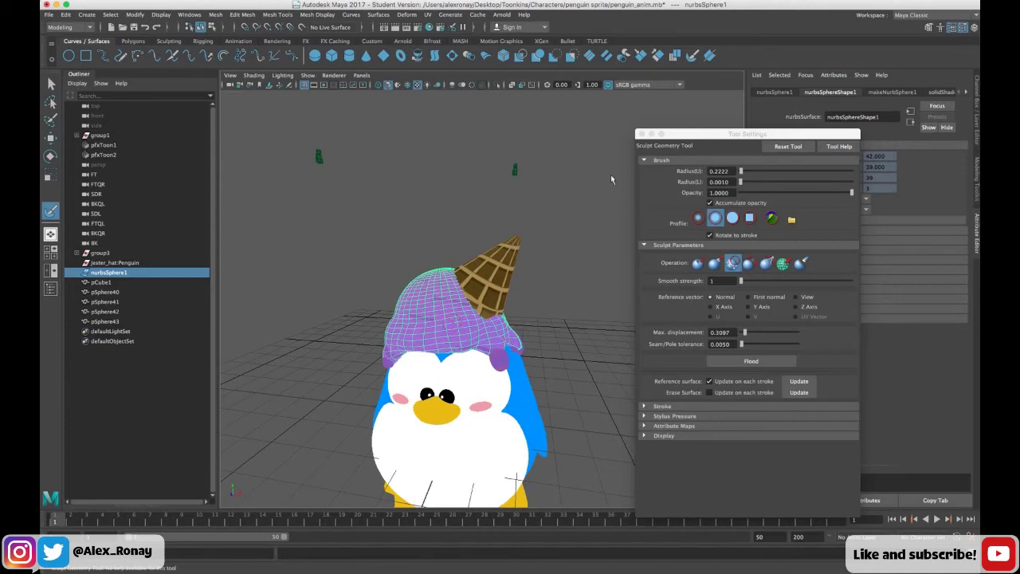
Close the sculpting tool settings, switch back to the Move tool and deselect the scoop.
click(642, 134)
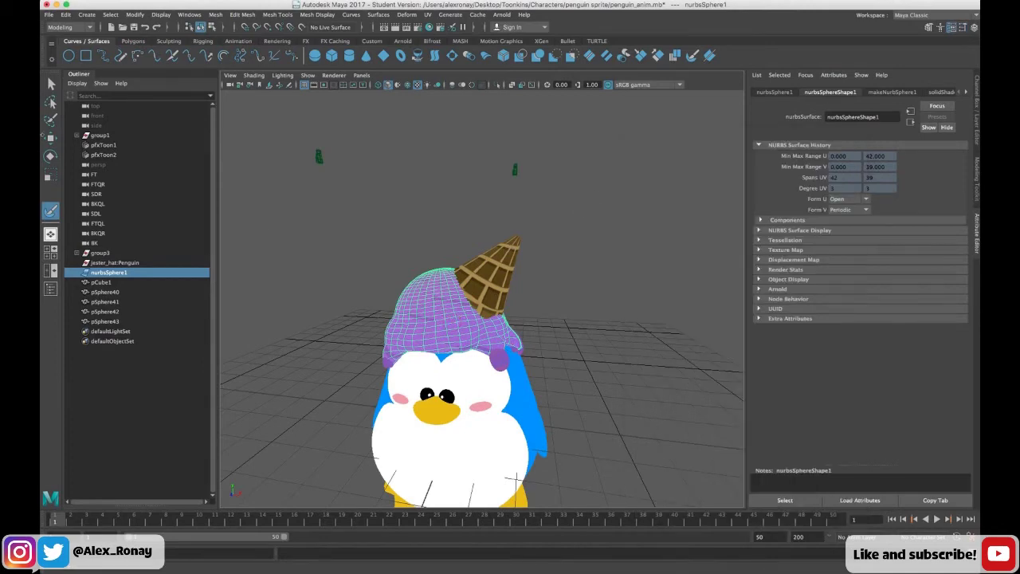
click(50, 137)
click(504, 273)
click(559, 335)
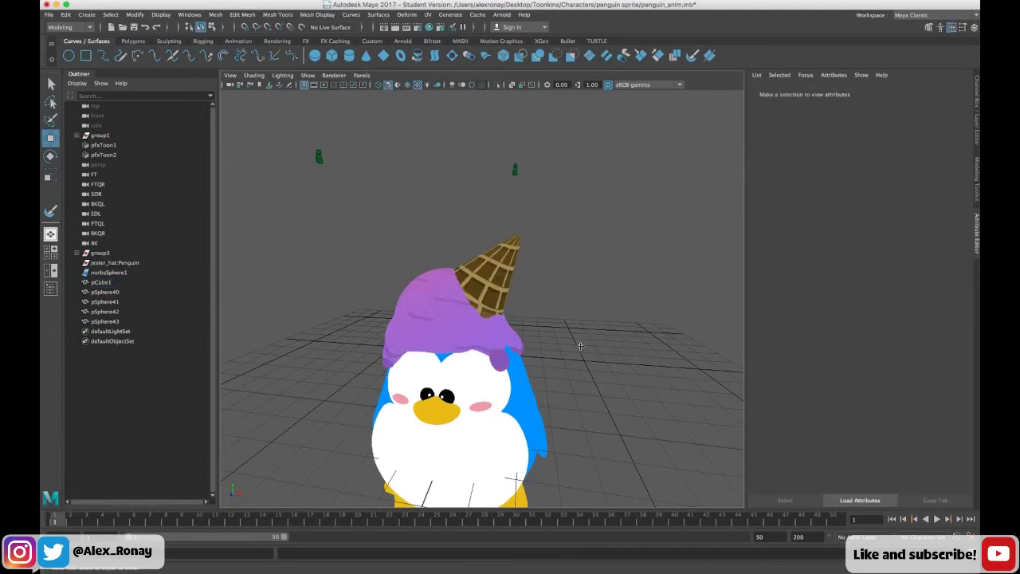
Delete the four small separate drip spheres around the scoop's rim.
alt+drag(560, 336, 520, 363)
click(490, 366)
key(Delete)
click(513, 362)
key(Delete)
click(516, 363)
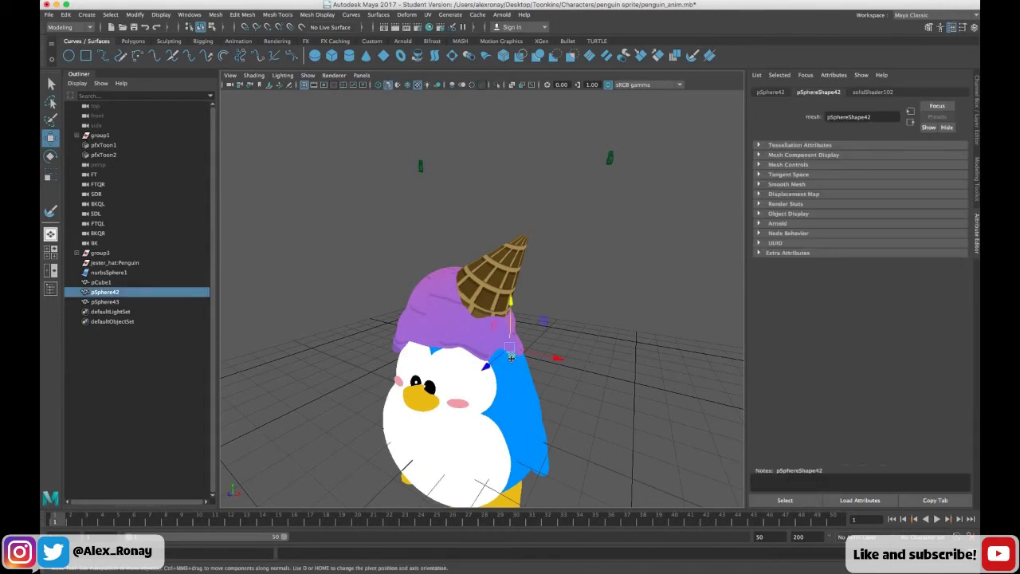
key(Delete)
alt+drag(289, 360, 401, 377)
click(400, 376)
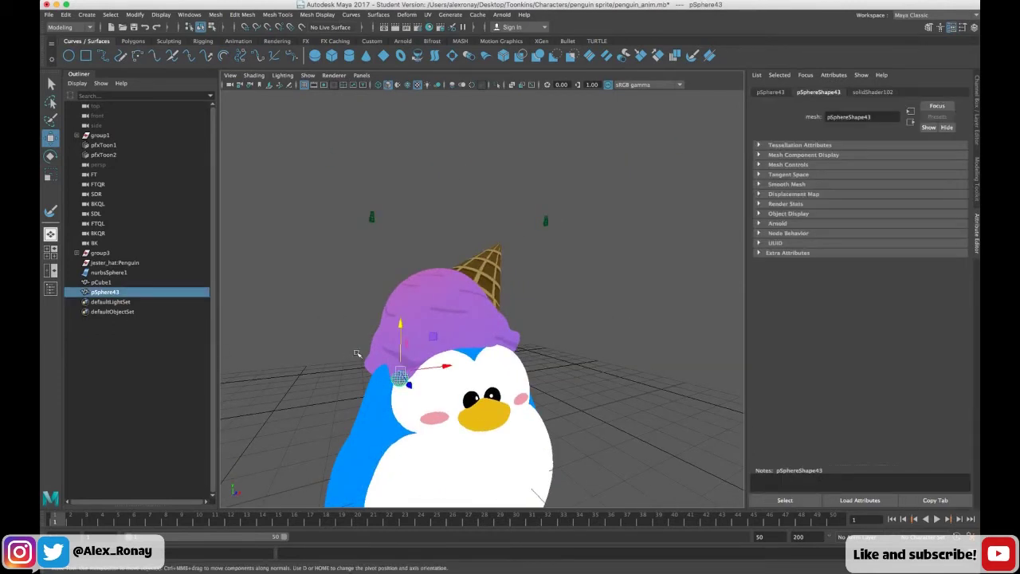
key(Delete)
Select the ice cream scoop and open the UV Editor for it.
alt+drag(357, 353, 346, 308)
click(411, 317)
click(428, 15)
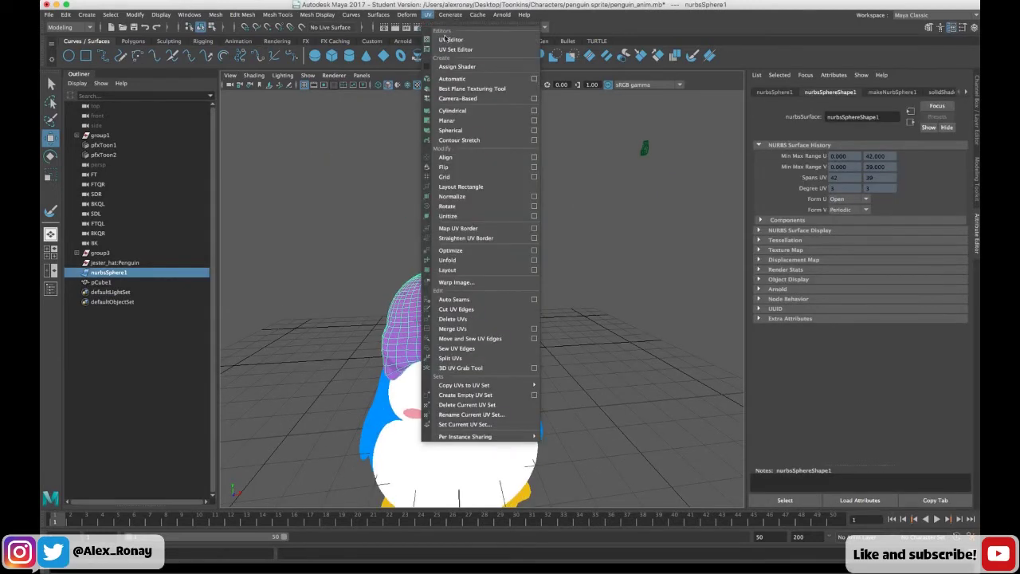
click(449, 39)
alt+drag(408, 244, 351, 316)
alt+drag(453, 293, 519, 195)
In the scoop texture's 2D placement, set Rotate UV to about 31.6 and Rotate Frame to 90.
click(941, 91)
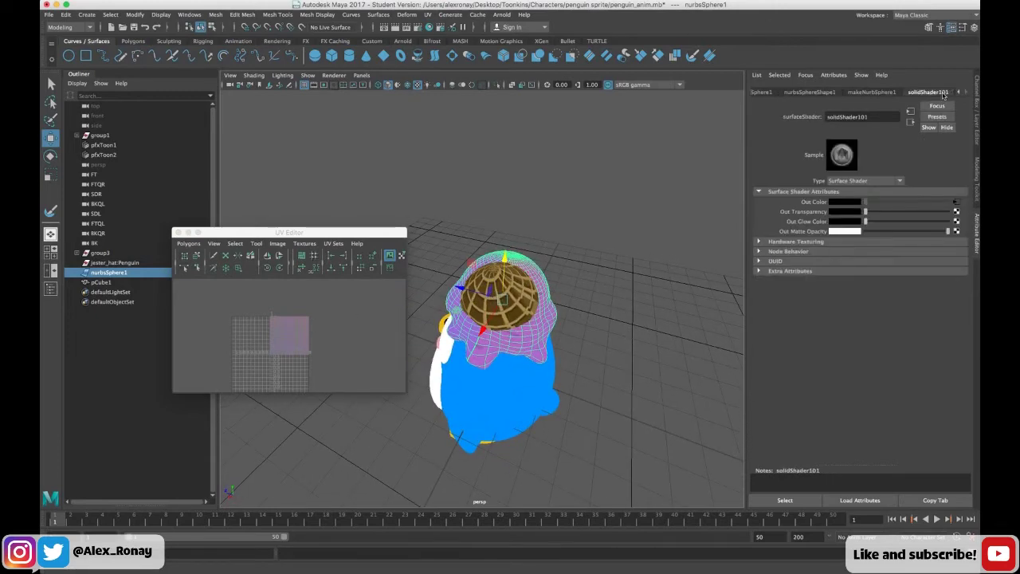
click(957, 203)
click(914, 415)
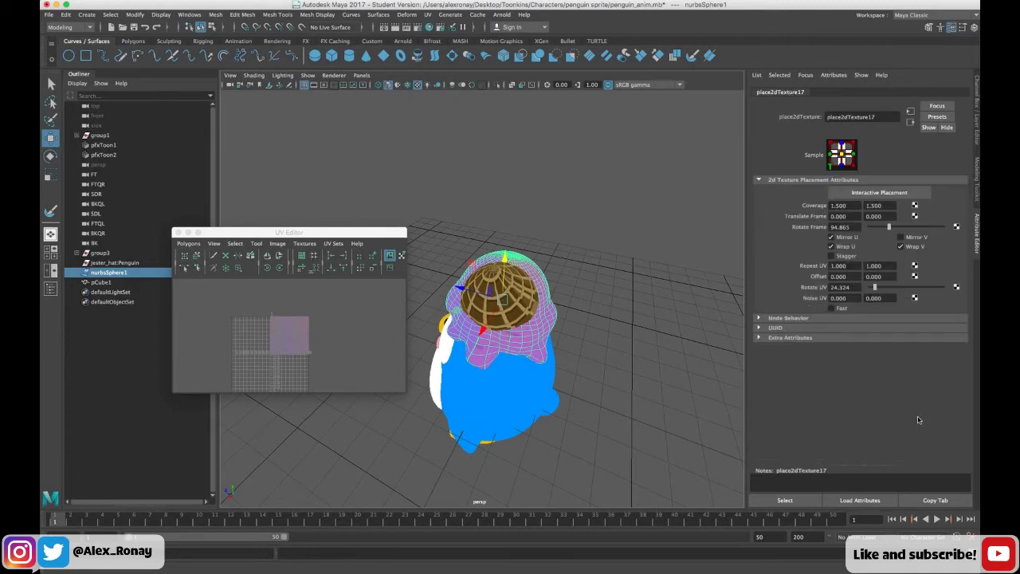
drag(869, 290, 879, 292)
drag(893, 230, 890, 230)
alt+drag(618, 334, 652, 335)
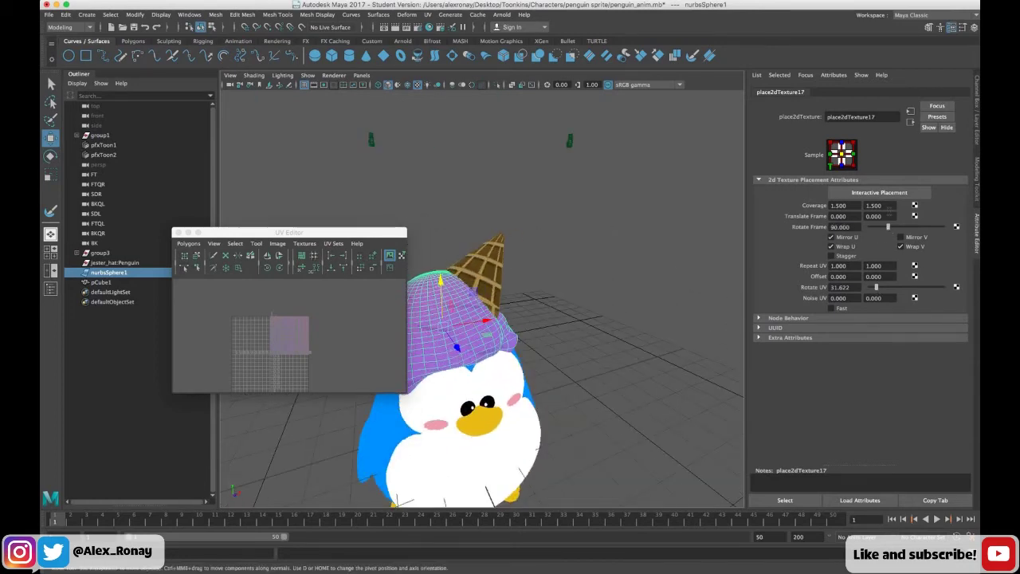
click(759, 181)
click(563, 265)
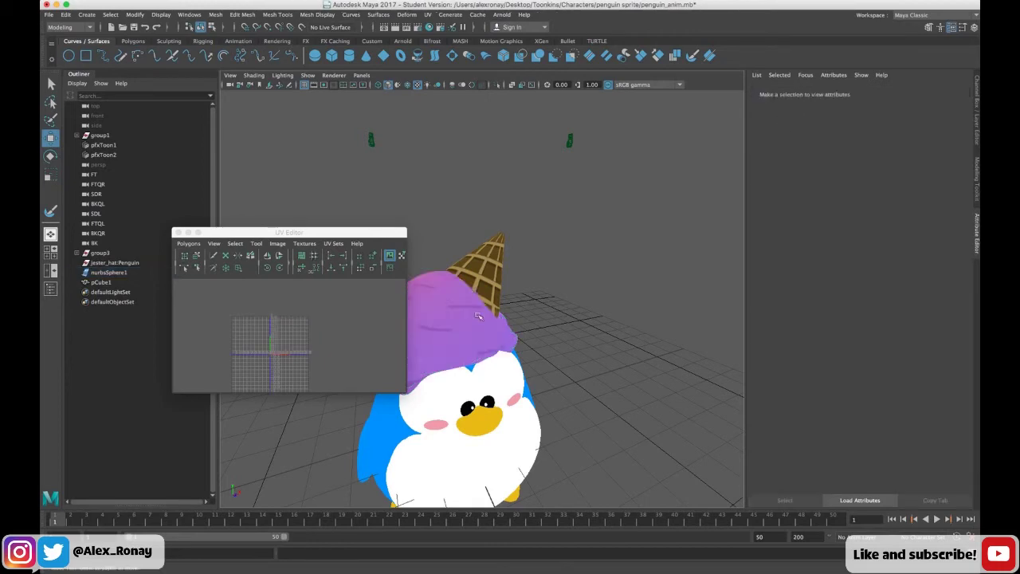
Set the scoop texture's exposure to about 0.515 and inspect its placement node and the scoop's channels.
click(473, 319)
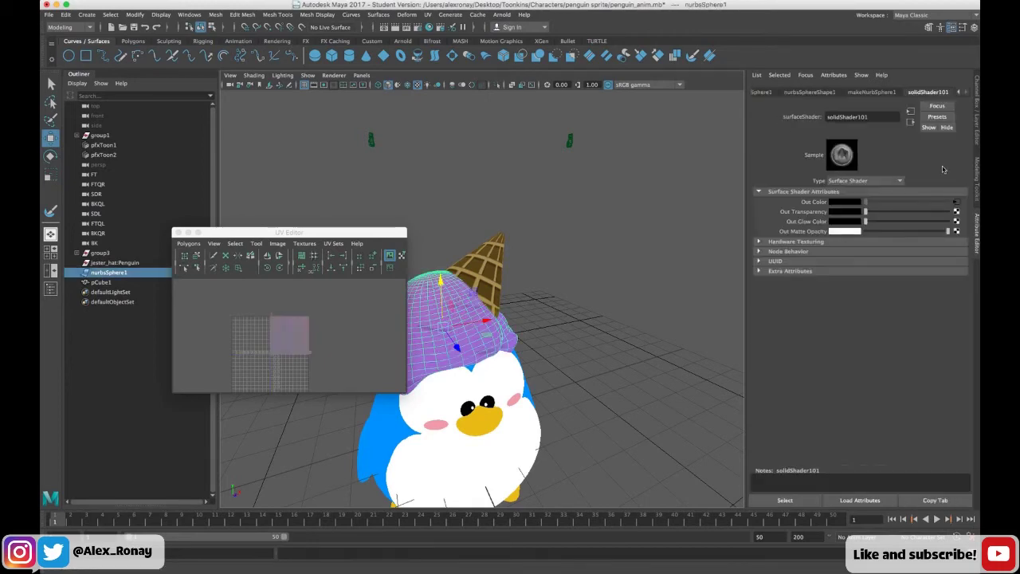
click(958, 202)
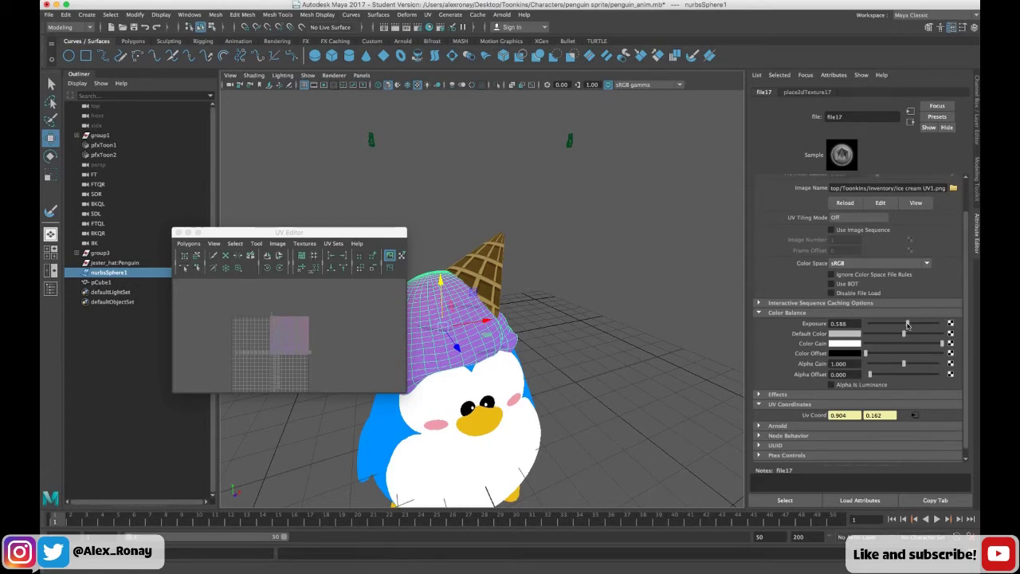
drag(910, 324, 907, 325)
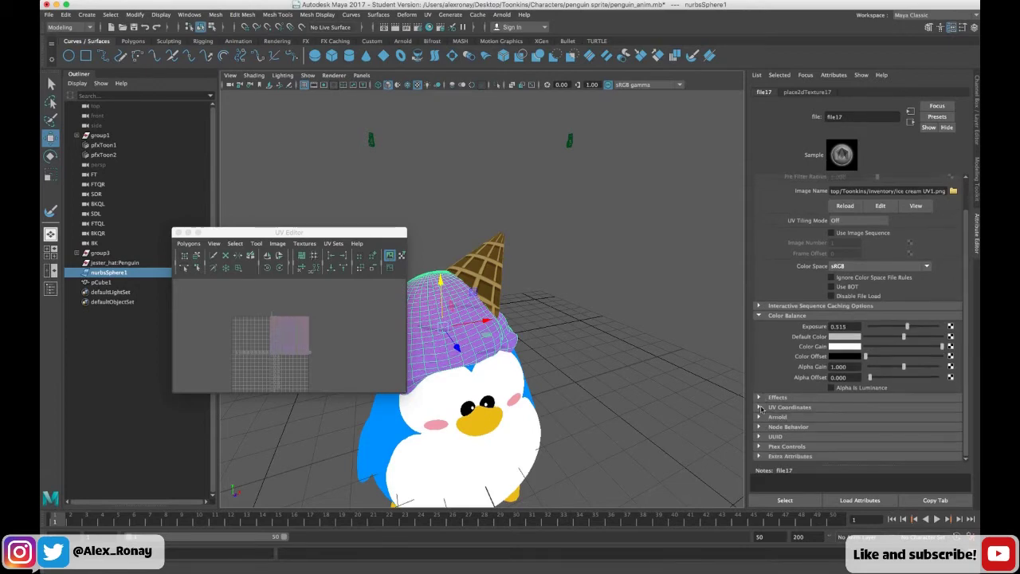
click(916, 422)
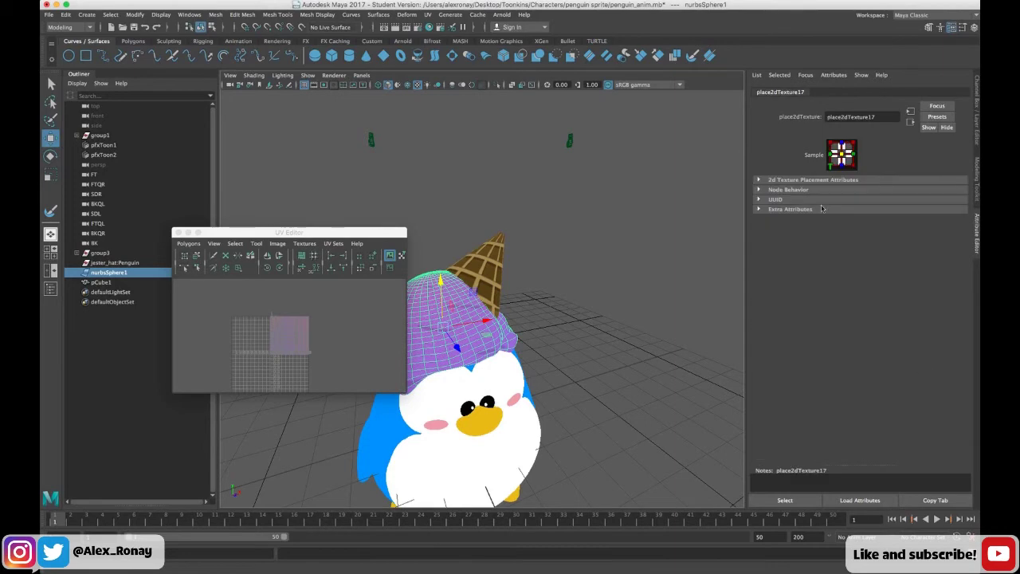
click(977, 166)
click(977, 133)
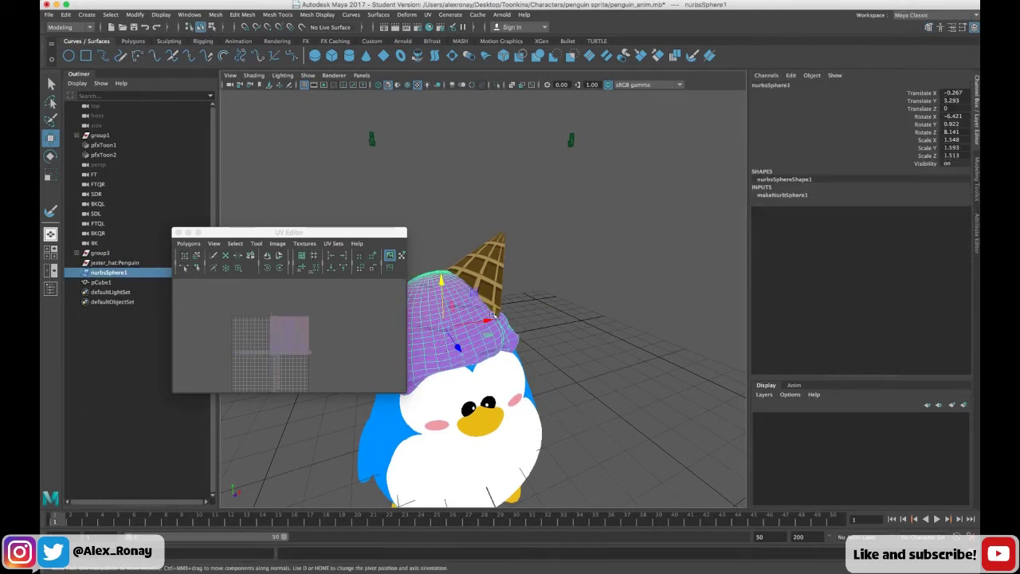
click(978, 231)
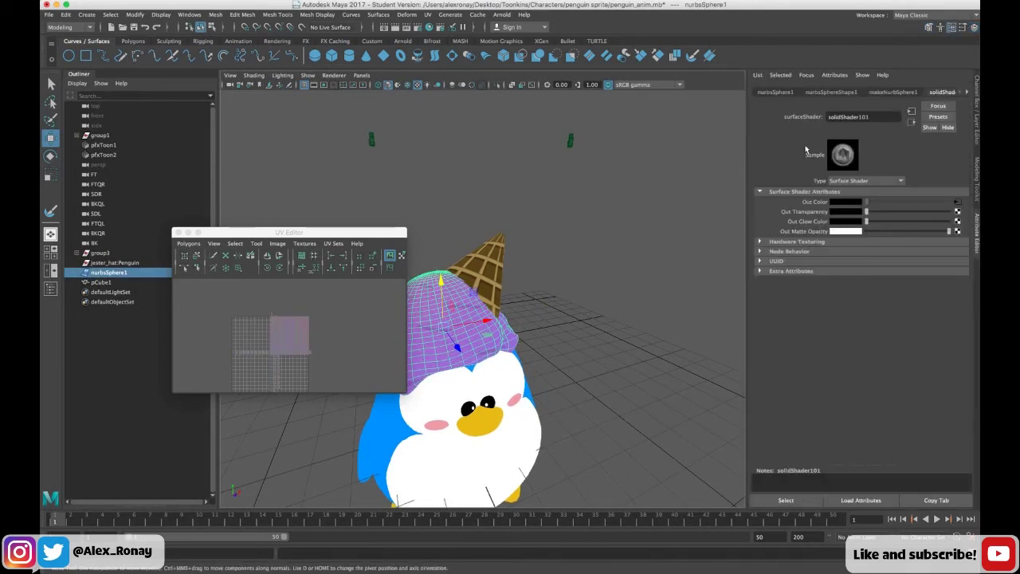
Set the scoop texture's exposure to about 0.588 and its alpha gain to 1.25.
click(957, 202)
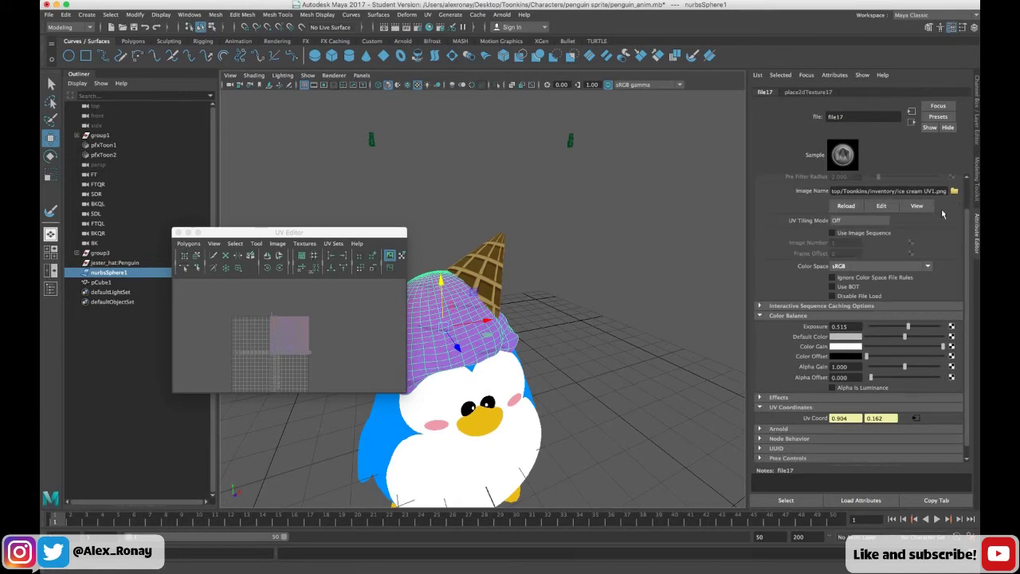
drag(909, 327, 909, 327)
drag(903, 366, 914, 369)
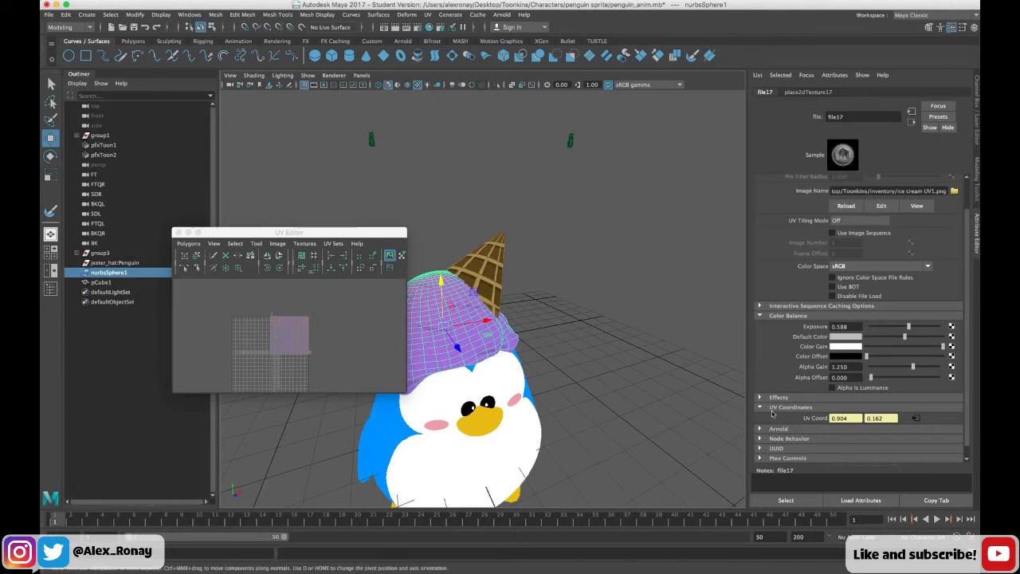
click(760, 398)
click(760, 398)
click(761, 407)
click(760, 407)
Deselect the scoop, close the UV Editor and face the penguin from the front.
click(662, 370)
alt+drag(661, 370, 616, 361)
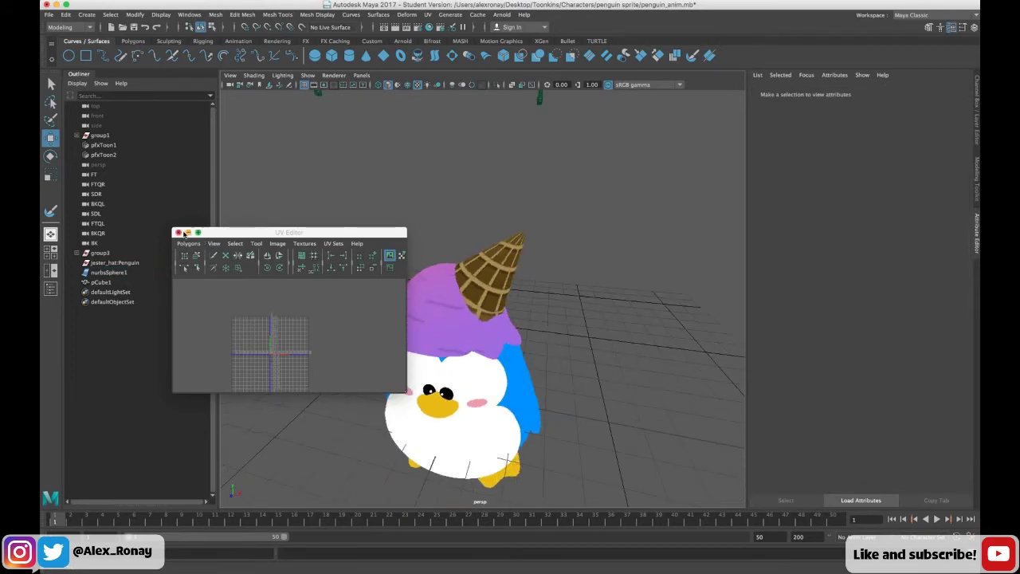
click(179, 233)
click(179, 233)
alt+drag(335, 276, 390, 336)
click(391, 335)
mouse_move(327, 334)
alt+mouse_down()
mouse_move(276, 338)
mouse_move(323, 338)
alt+mouse_up()
click(307, 335)
Create a polygon sphere and raise it to the height of the penguin's face.
click(133, 41)
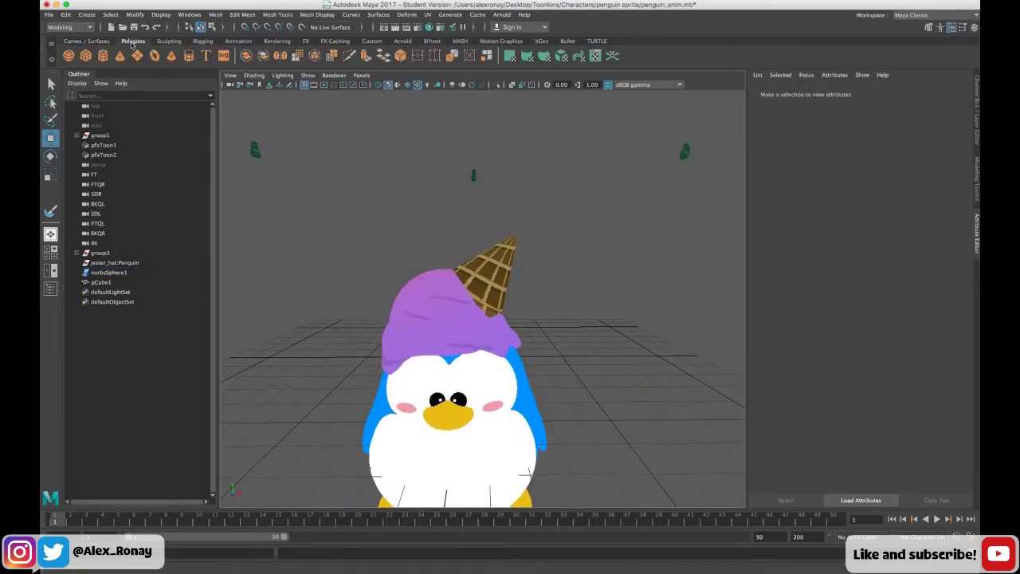
click(68, 55)
scroll(484, 354, down, 3)
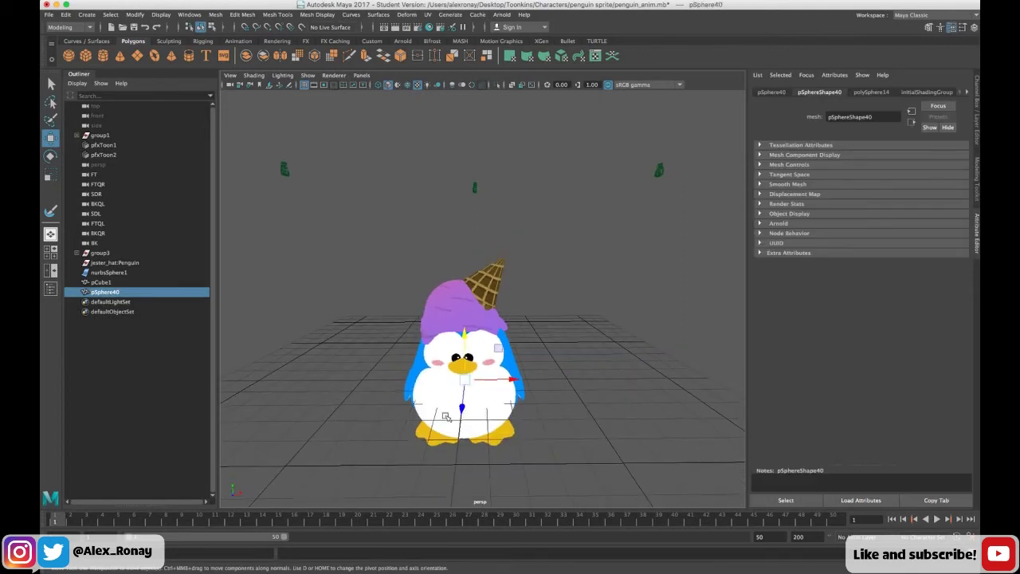
drag(460, 429, 461, 358)
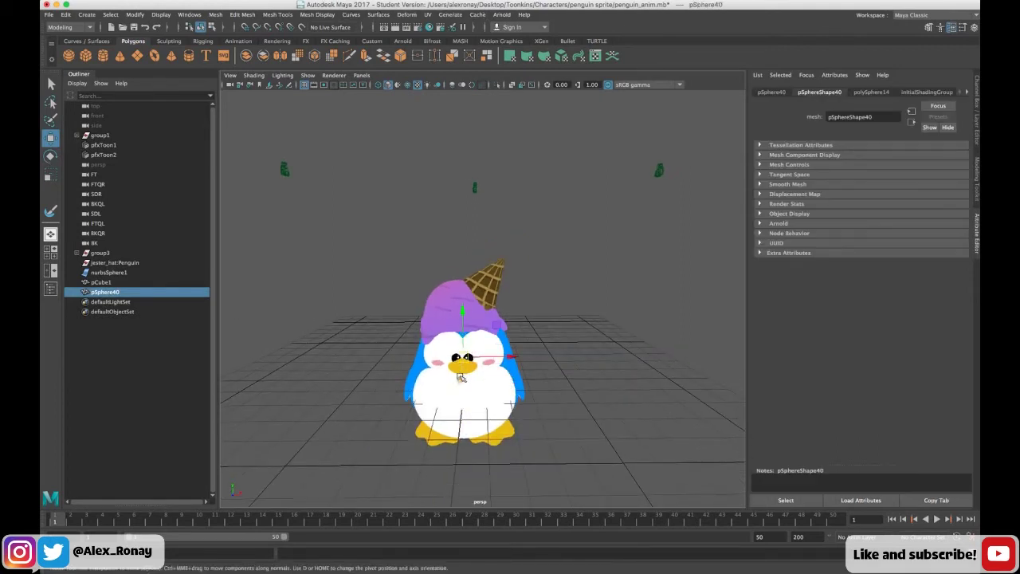
drag(460, 380, 447, 360)
Move the sphere out in front of the penguin's face and scale it into a flattened oval.
click(50, 174)
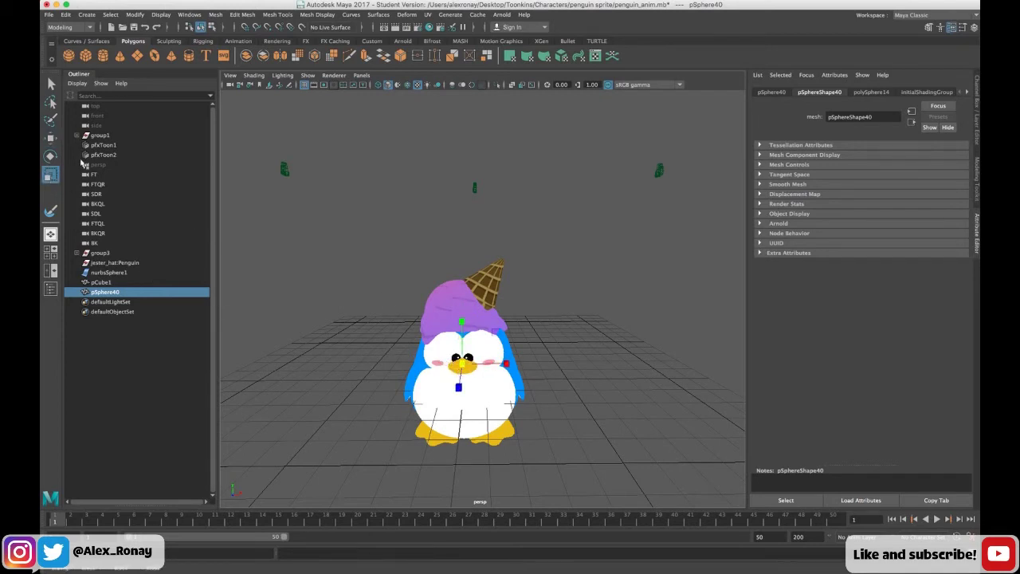
click(50, 137)
drag(457, 328, 460, 372)
click(50, 175)
drag(462, 324, 461, 335)
drag(457, 376, 467, 357)
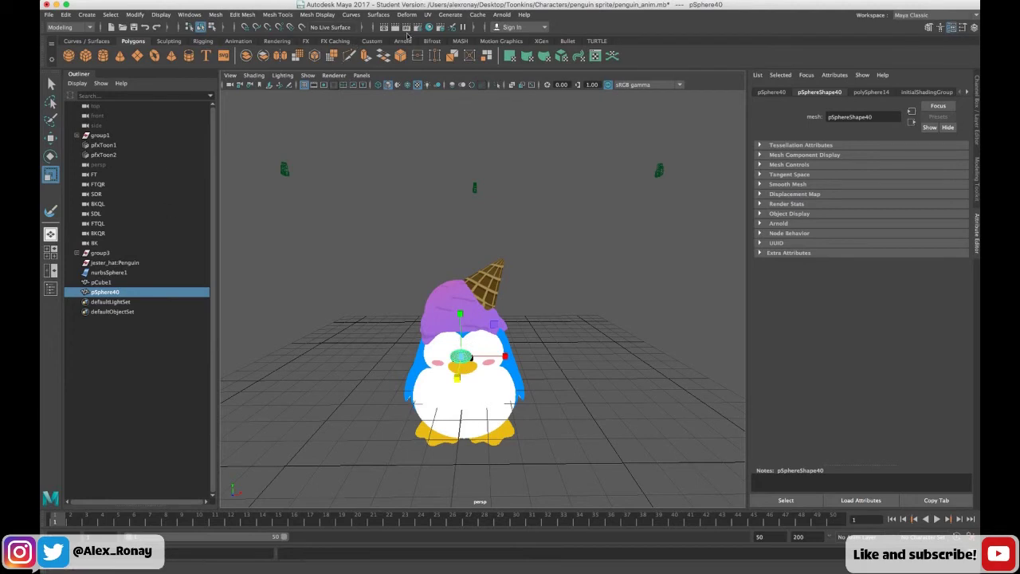
Add a Flare deformer to the oval, rotate its handle, and set Curve about -0.443, End Flare X 0.568 and End Flare Z 0.398.
click(408, 14)
mouse_move(462, 130)
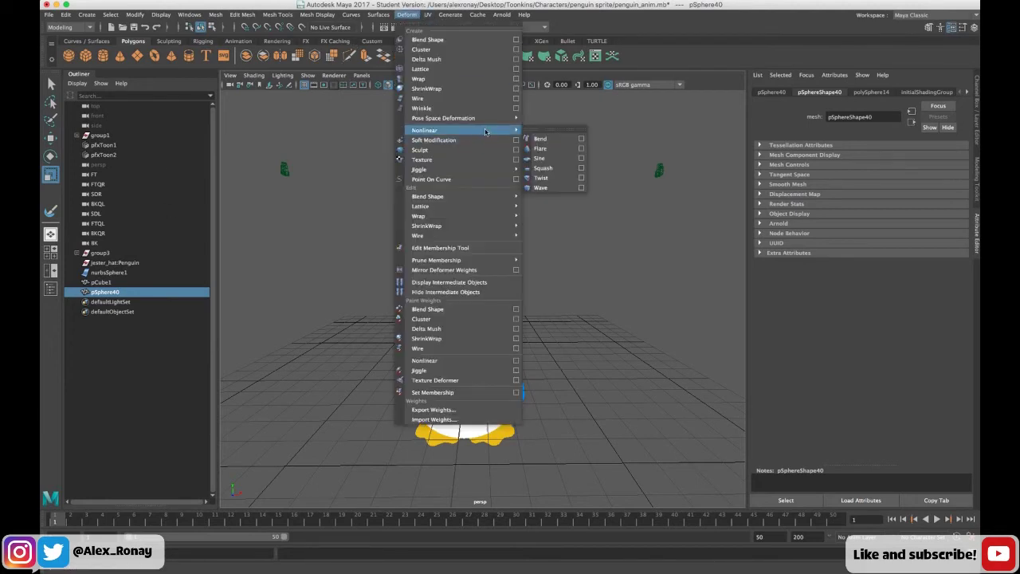
click(557, 147)
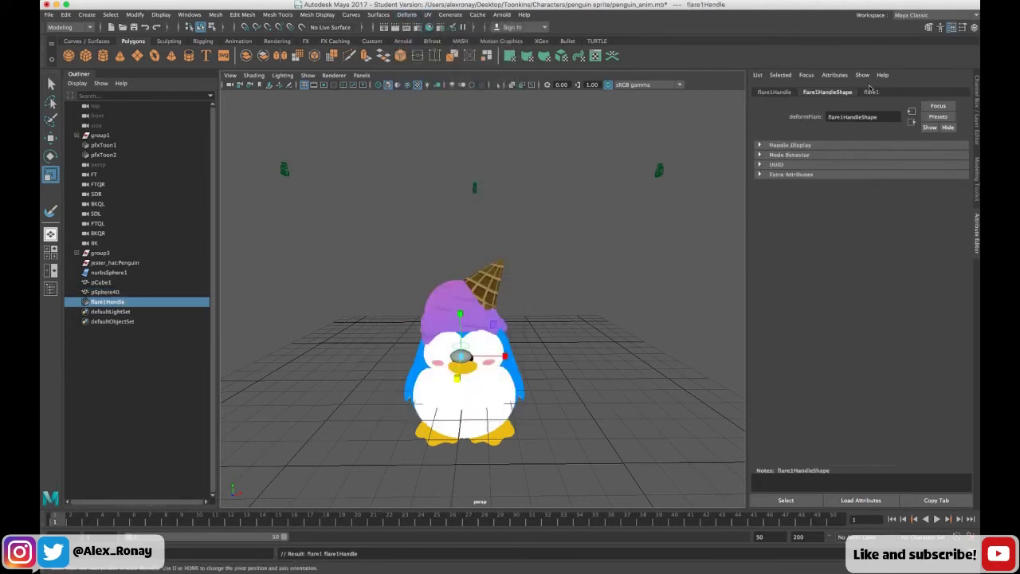
click(871, 91)
key(e)
drag(476, 317, 416, 309)
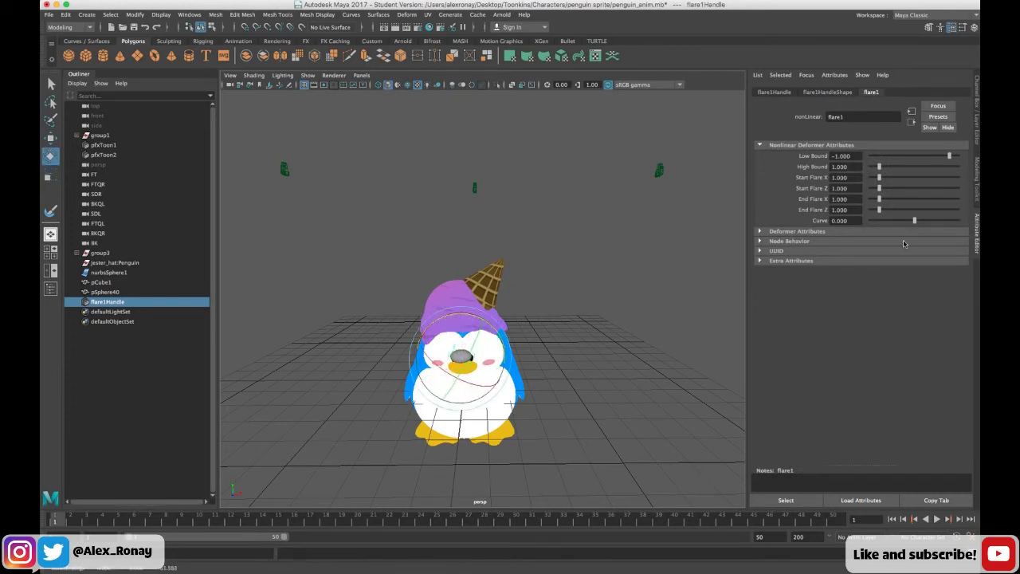
drag(913, 223, 877, 203)
Select the flared oval and delete its history to bake in the deformation.
alt+drag(610, 332, 411, 351)
scroll(529, 343, up, 5)
key(w)
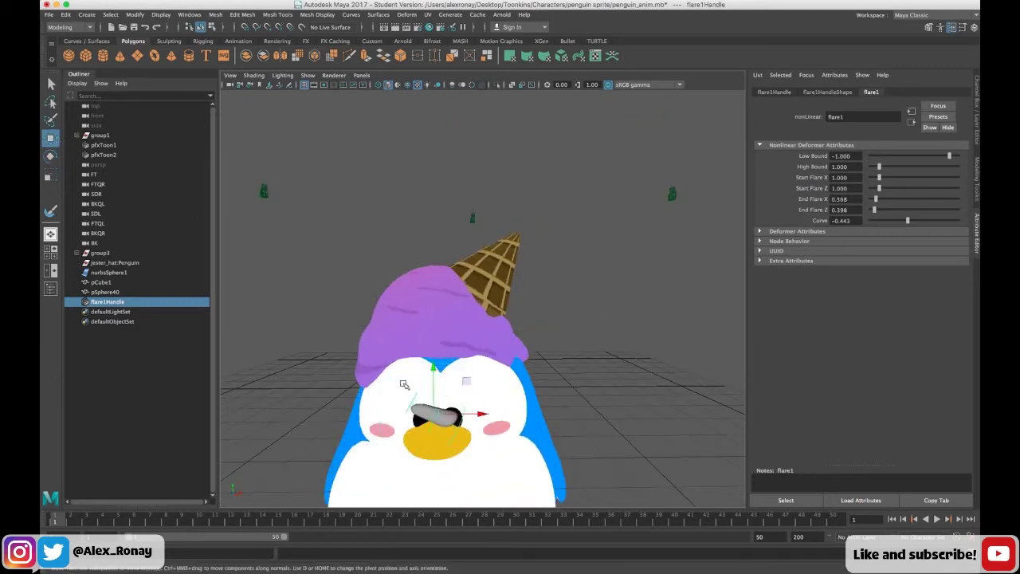
click(426, 410)
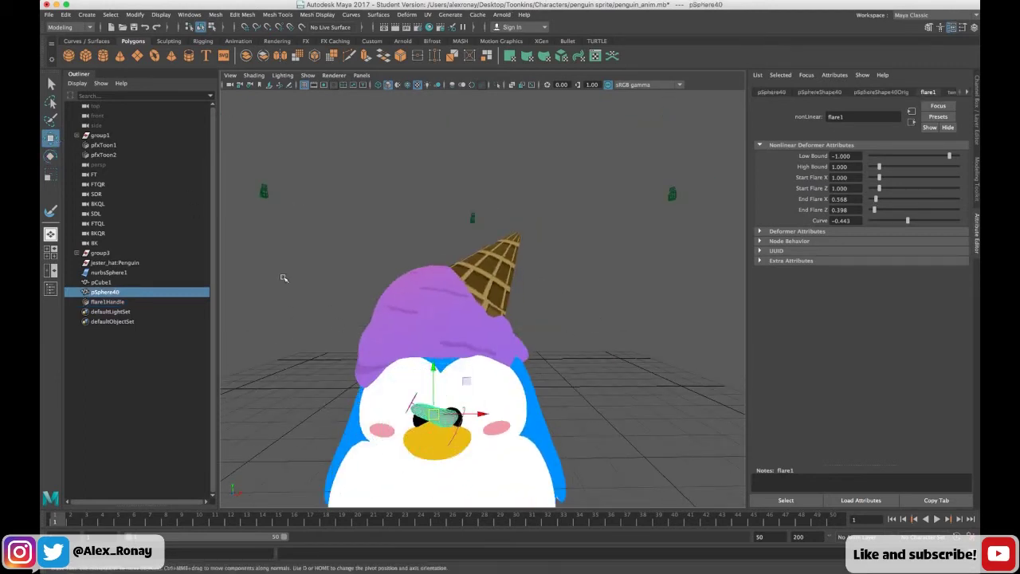
click(65, 14)
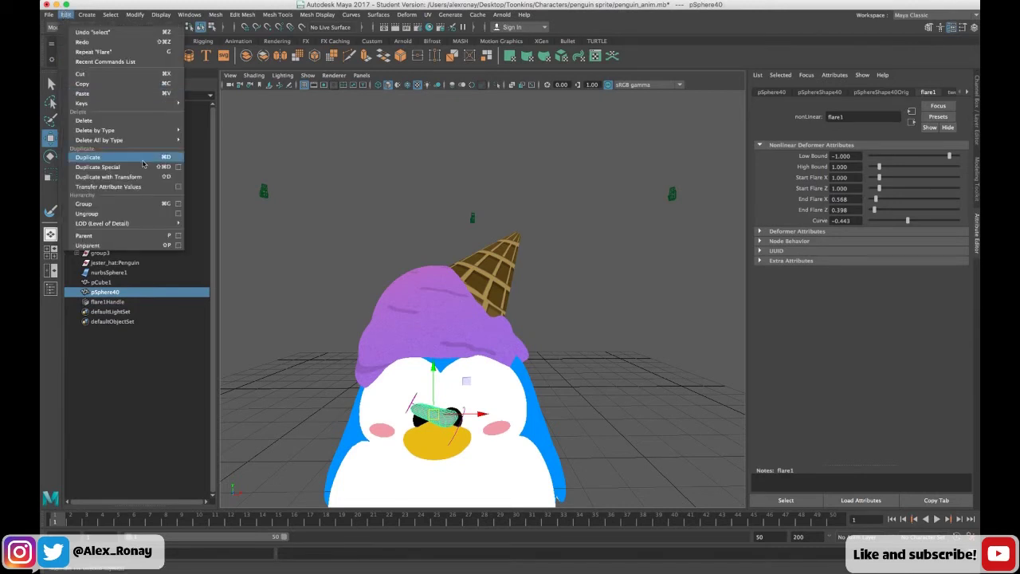
mouse_move(173, 132)
click(217, 140)
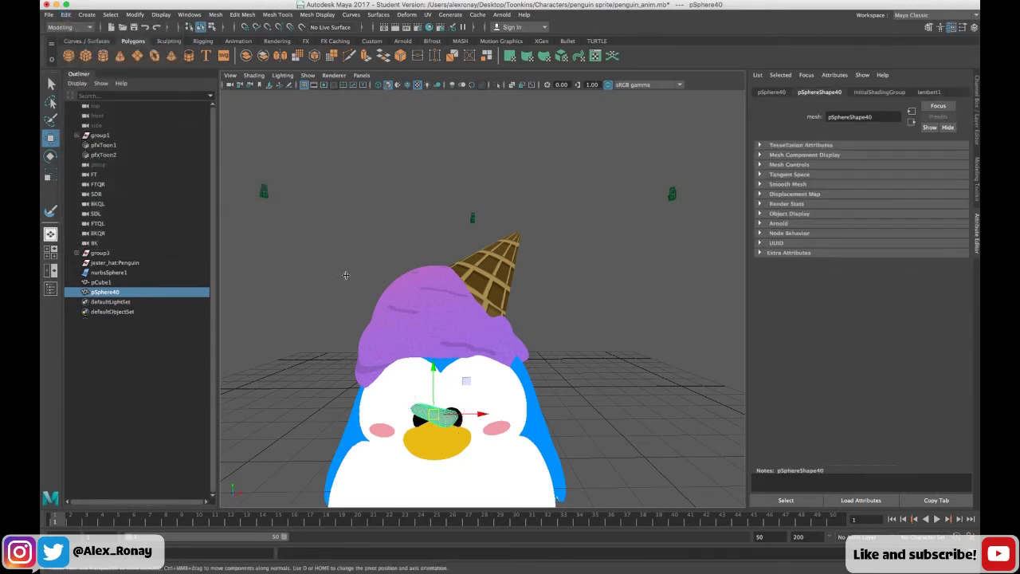
Scale the flared piece narrower and shorter, and move it across in front of the penguin's face.
key(r)
drag(479, 414, 461, 415)
drag(434, 371, 433, 384)
click(51, 138)
drag(478, 431, 499, 432)
drag(454, 384, 491, 409)
Scale the flared piece down along its X axis and deselect it.
click(50, 156)
click(597, 385)
alt+drag(597, 385, 542, 412)
click(412, 397)
click(50, 176)
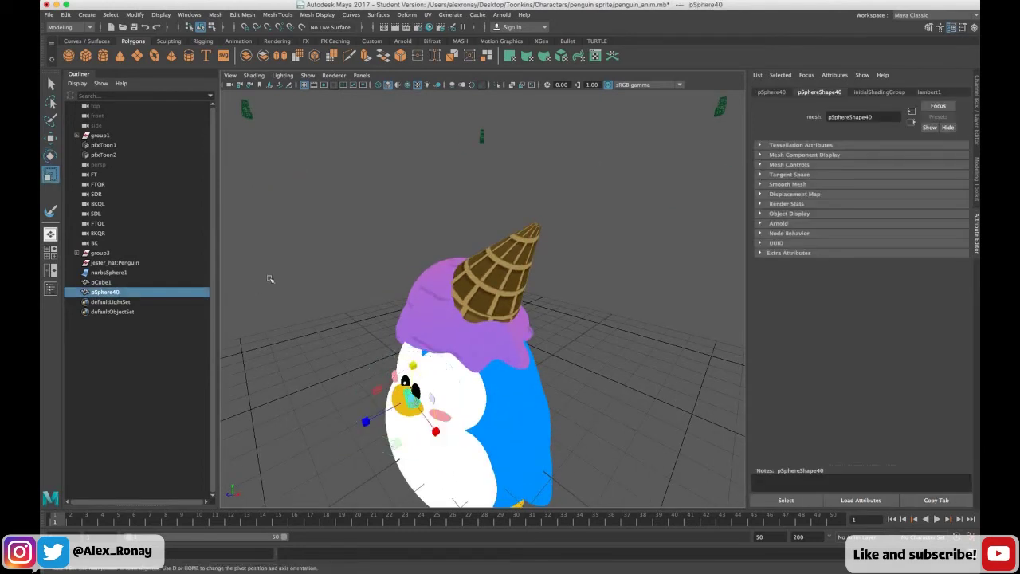
drag(436, 431, 432, 416)
click(321, 356)
alt+drag(322, 356, 375, 359)
scroll(440, 307, down, 3)
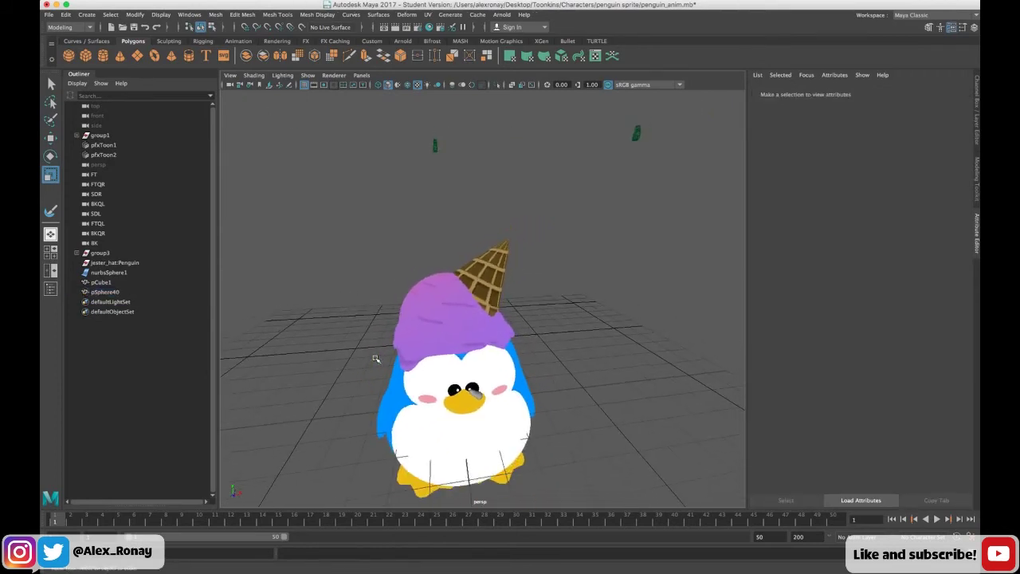
Select the ice cream scoop again, reopen the UV Editor and look through its selection commands.
click(441, 304)
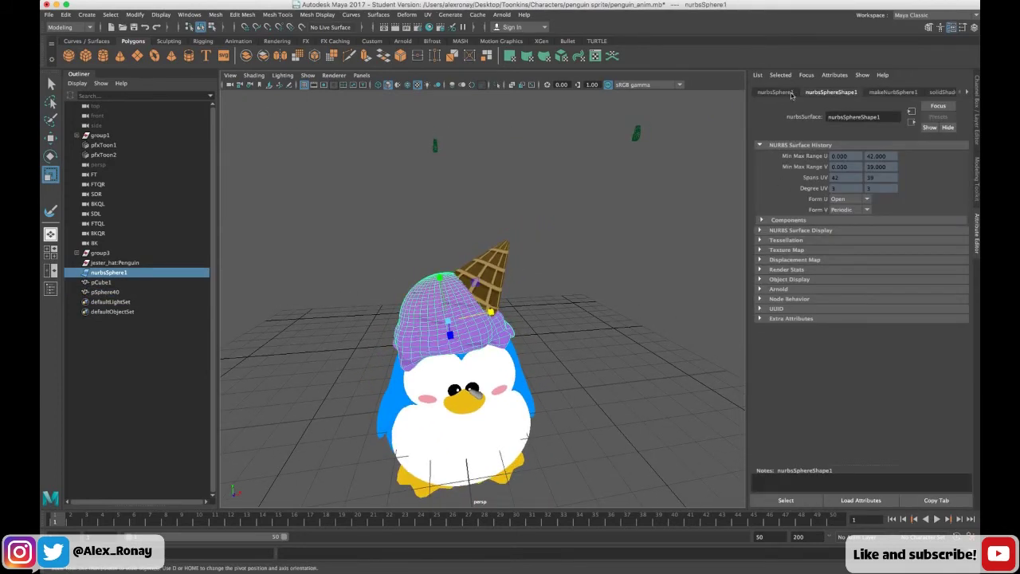
click(429, 15)
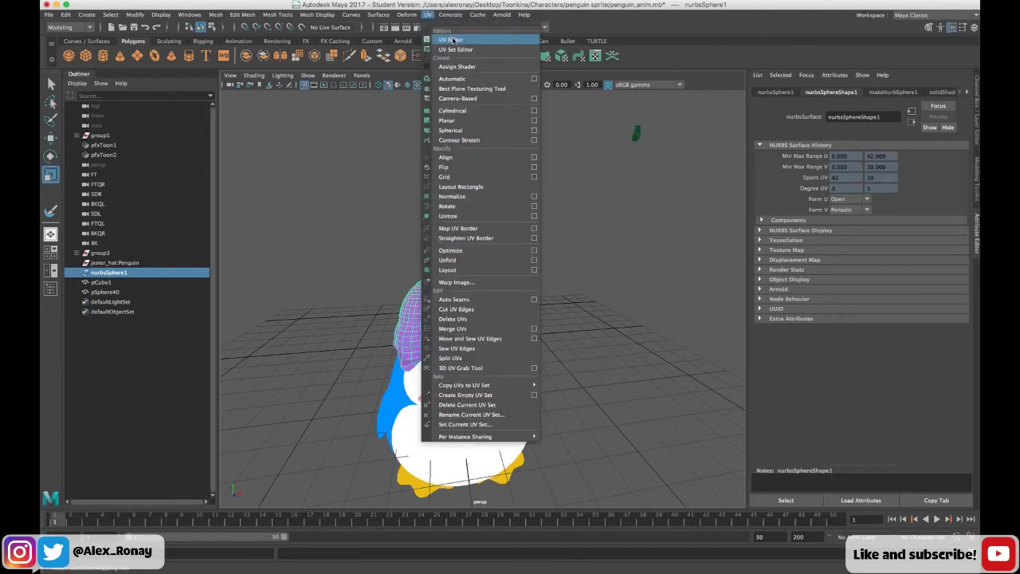
click(455, 40)
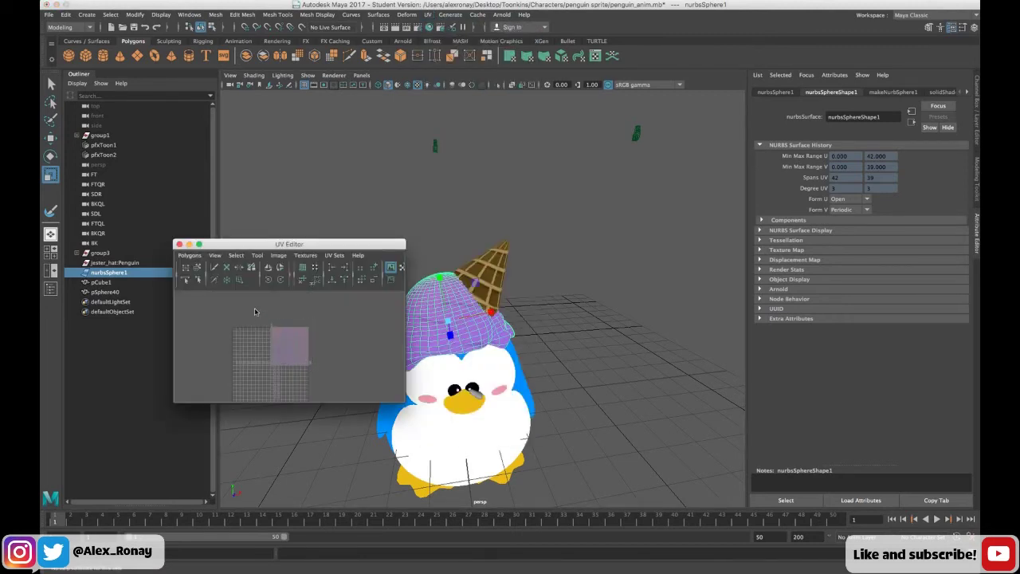
click(235, 255)
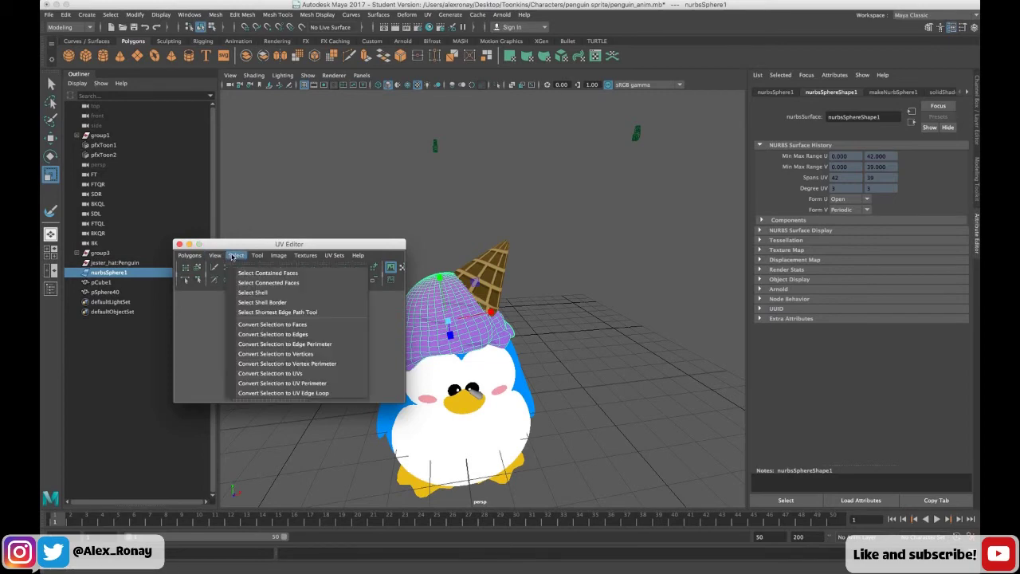
click(236, 256)
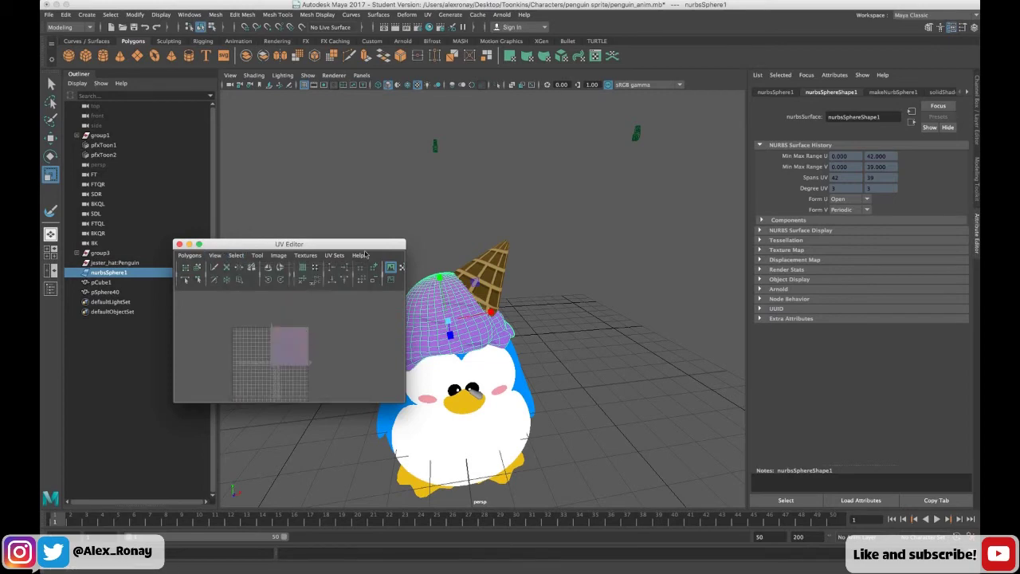
Set the ice cream scoop's NURBS Form V to Open and expand its NURBS Surface Display attributes.
click(445, 284)
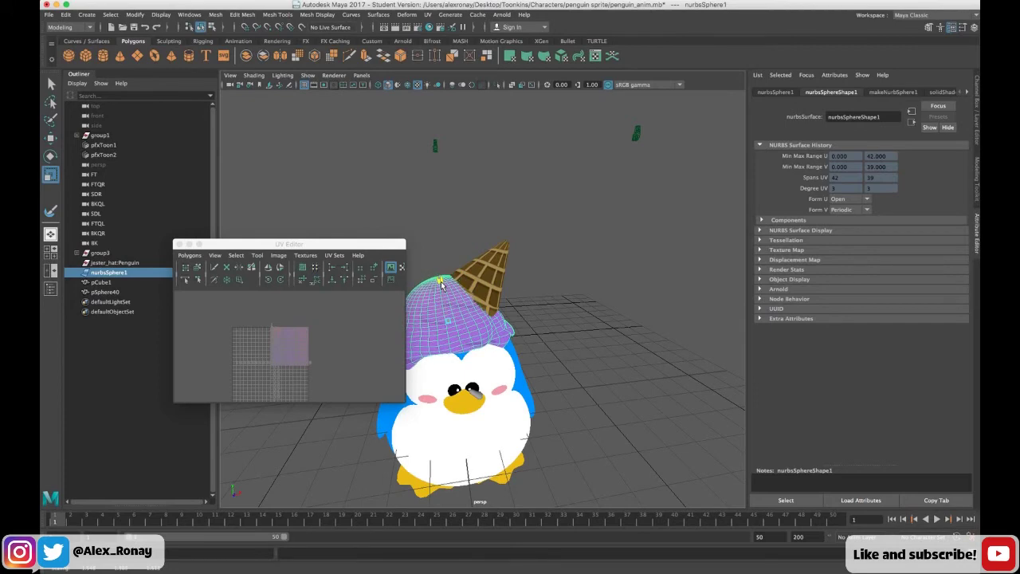
key(w)
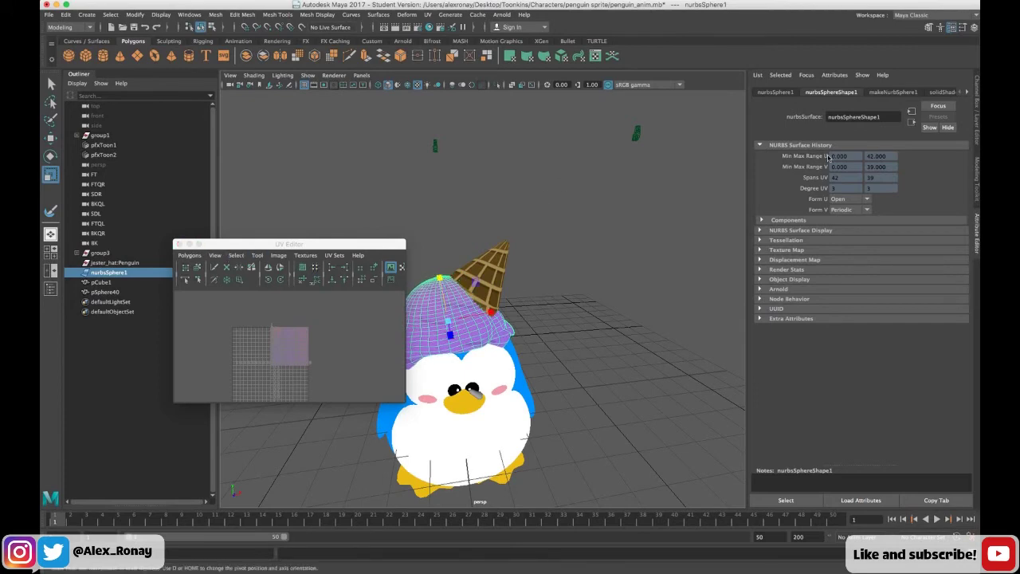
click(861, 197)
click(861, 222)
click(869, 210)
click(868, 221)
click(868, 200)
click(864, 210)
click(763, 220)
click(762, 221)
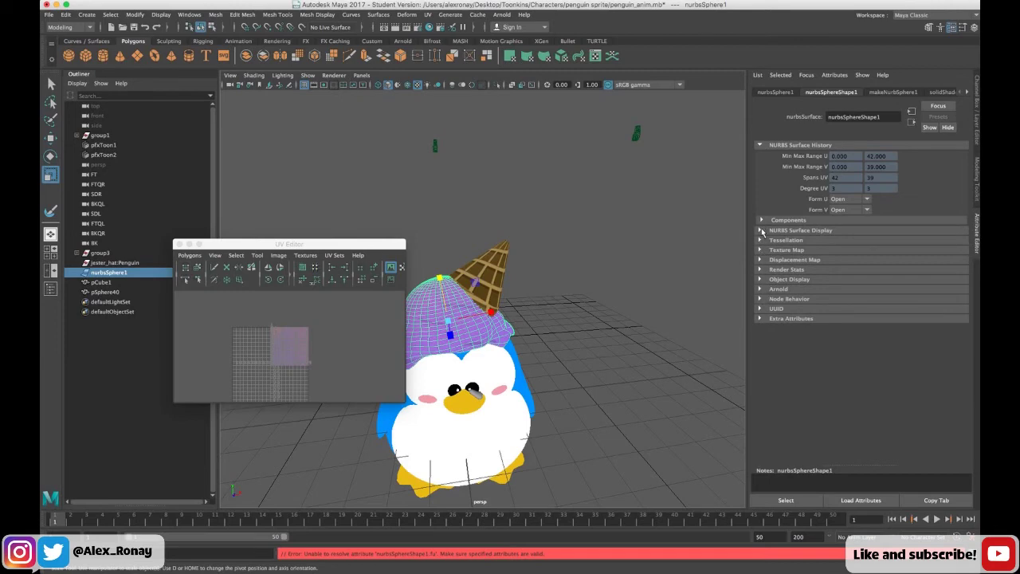
click(761, 231)
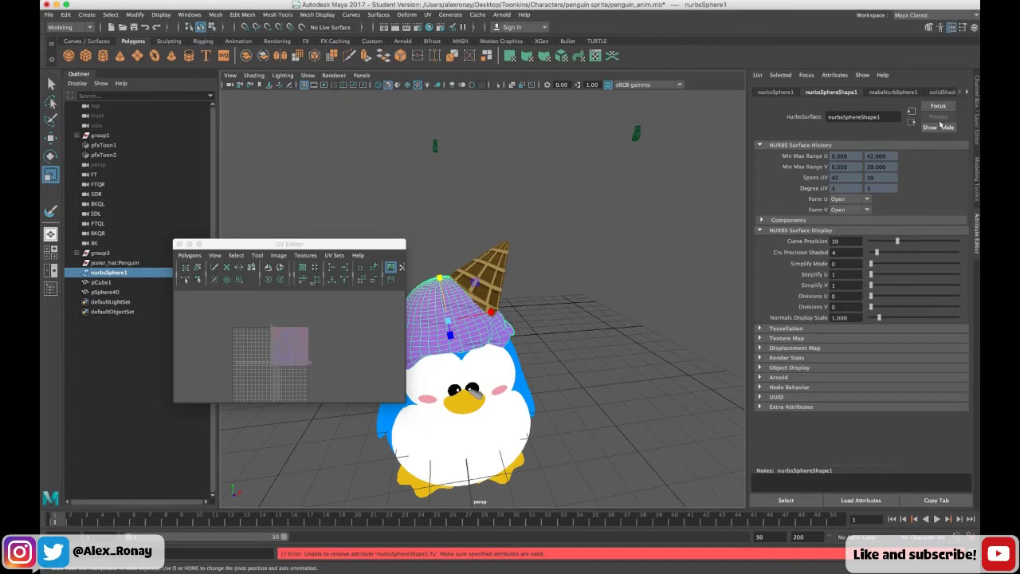
Open the scoop texture's 2D placement node through its shader, adjust Rotate Frame, and put the UV Editor away.
click(942, 92)
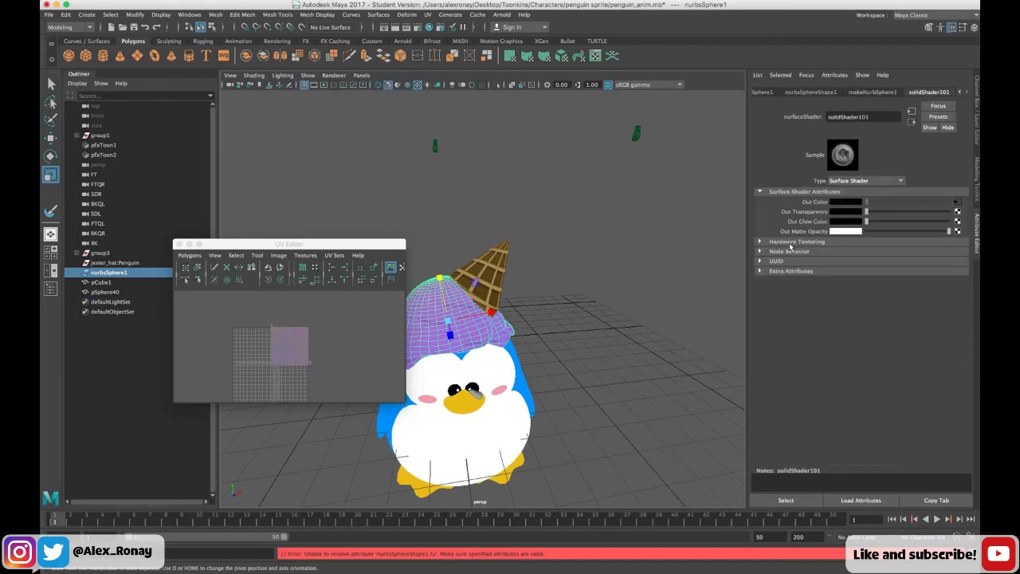
click(957, 202)
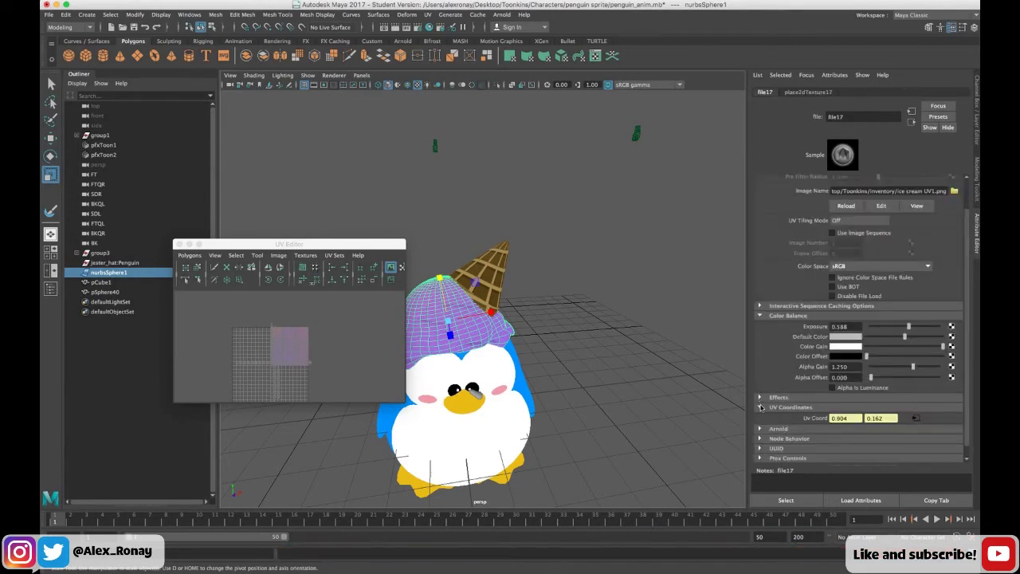
click(916, 419)
click(760, 188)
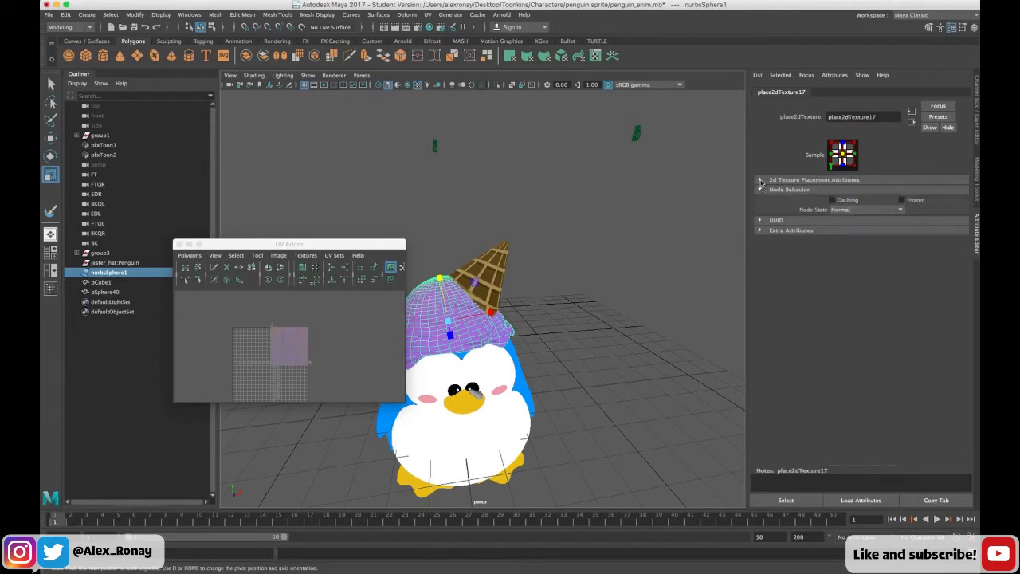
click(760, 181)
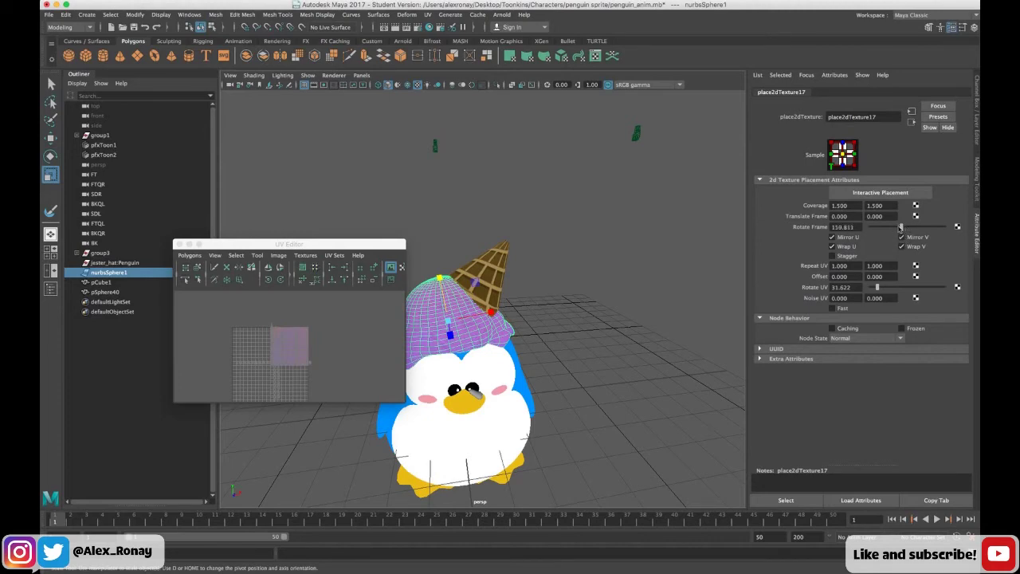
drag(892, 231, 910, 230)
click(624, 303)
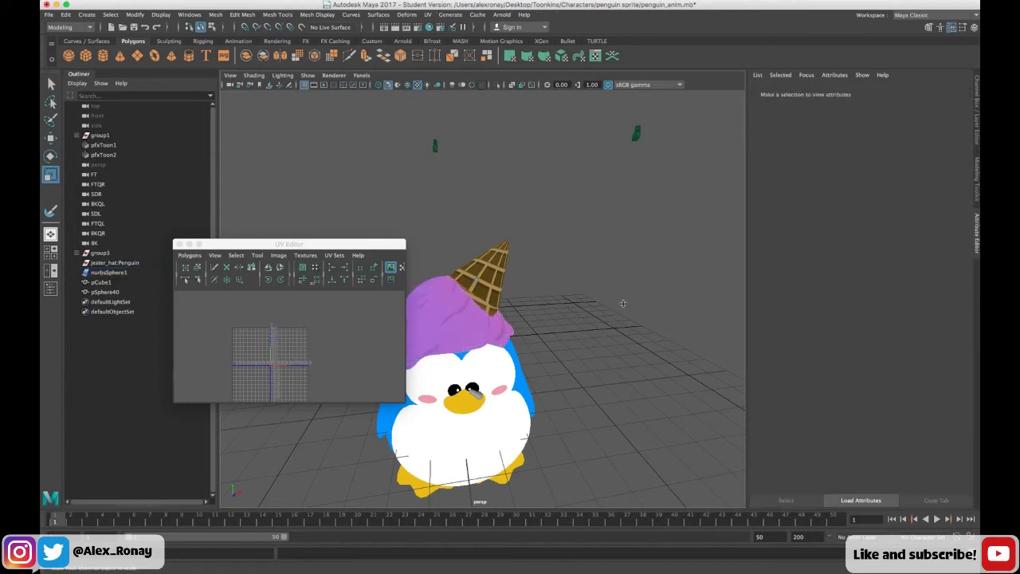
click(188, 244)
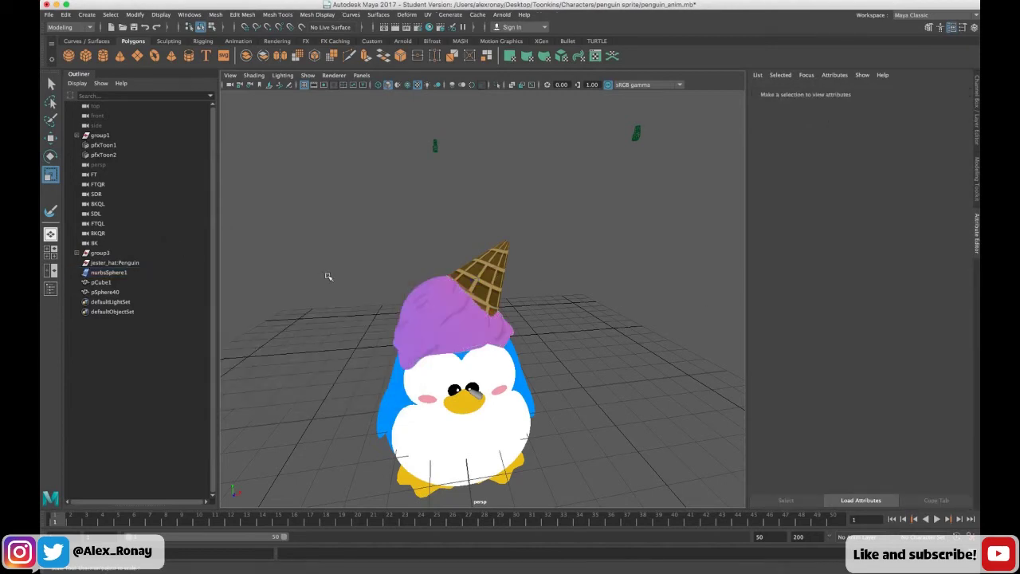
Select the small flared piece in front of the penguin's face and assign it a new solid color toon fill shader.
alt+drag(328, 276, 323, 298)
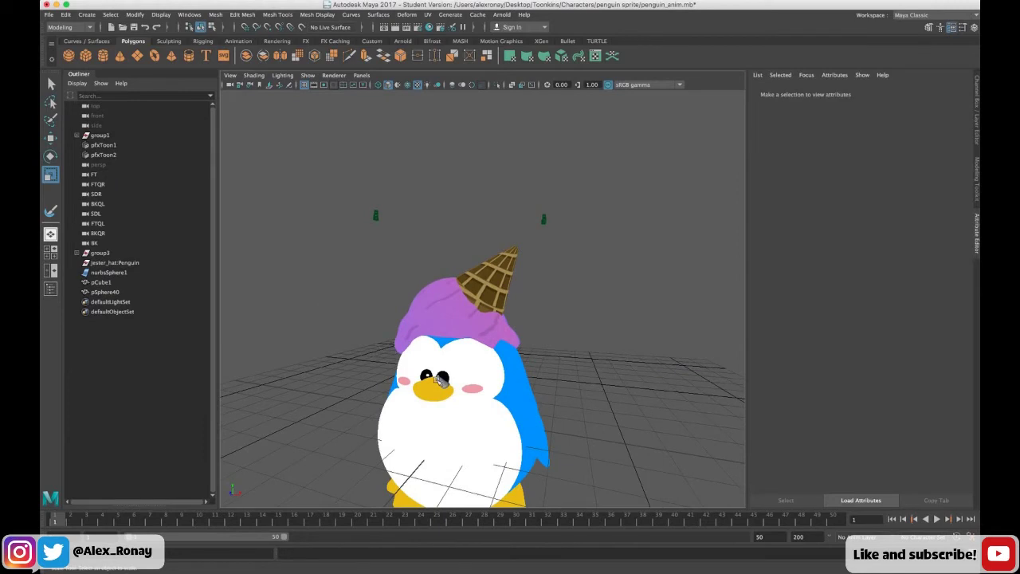
click(443, 381)
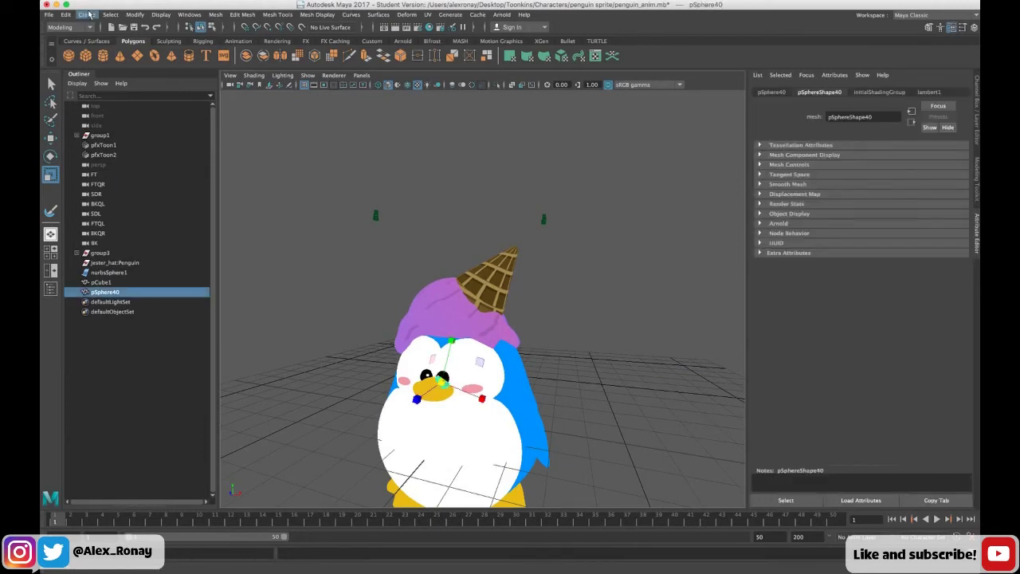
click(88, 30)
click(60, 77)
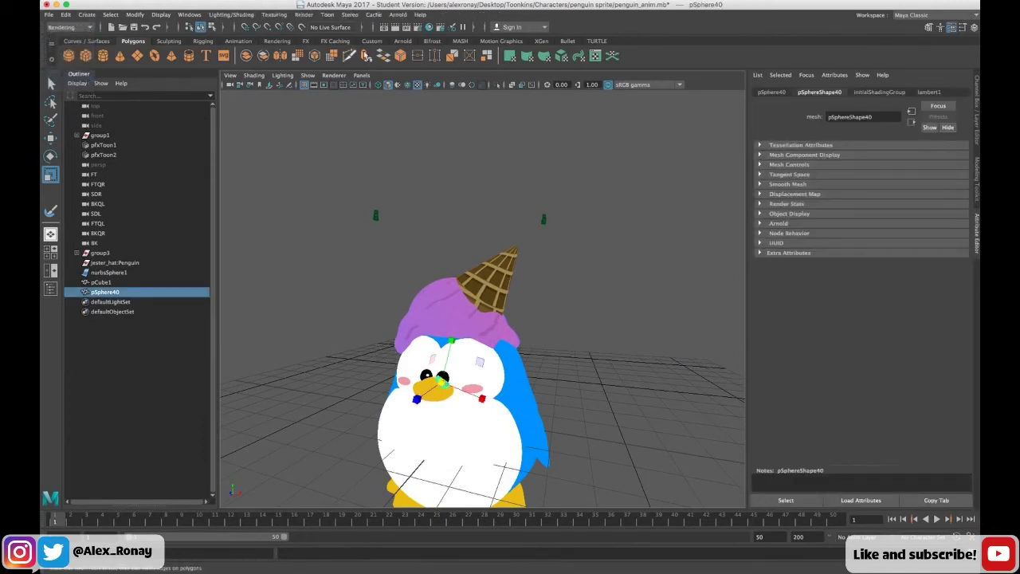
click(327, 14)
mouse_move(356, 40)
click(496, 46)
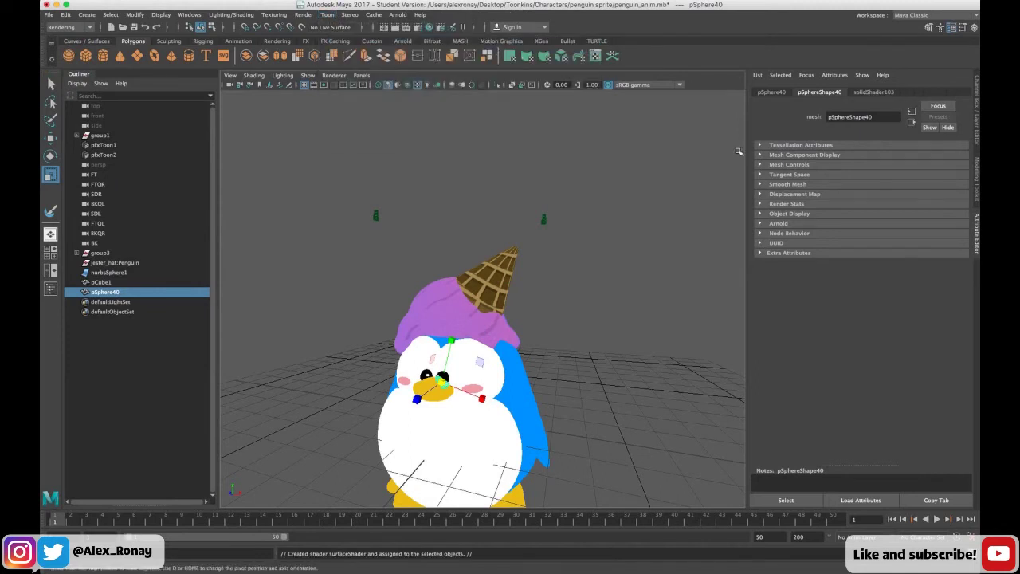
Map a file texture to the flared piece's Out Color and load the image ice cream UV1.png.
click(958, 203)
click(444, 265)
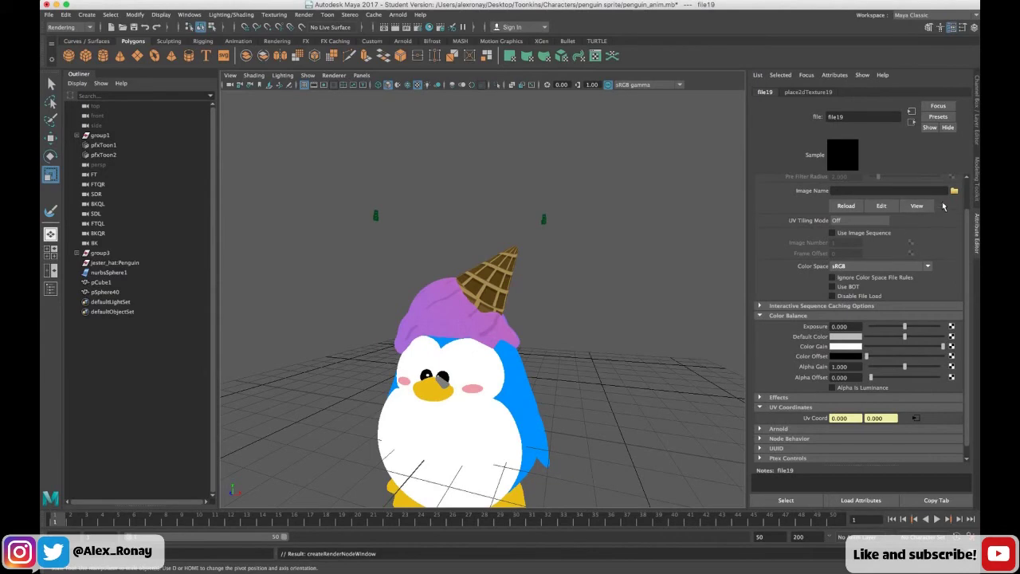
click(954, 191)
scroll(246, 204, down, 2)
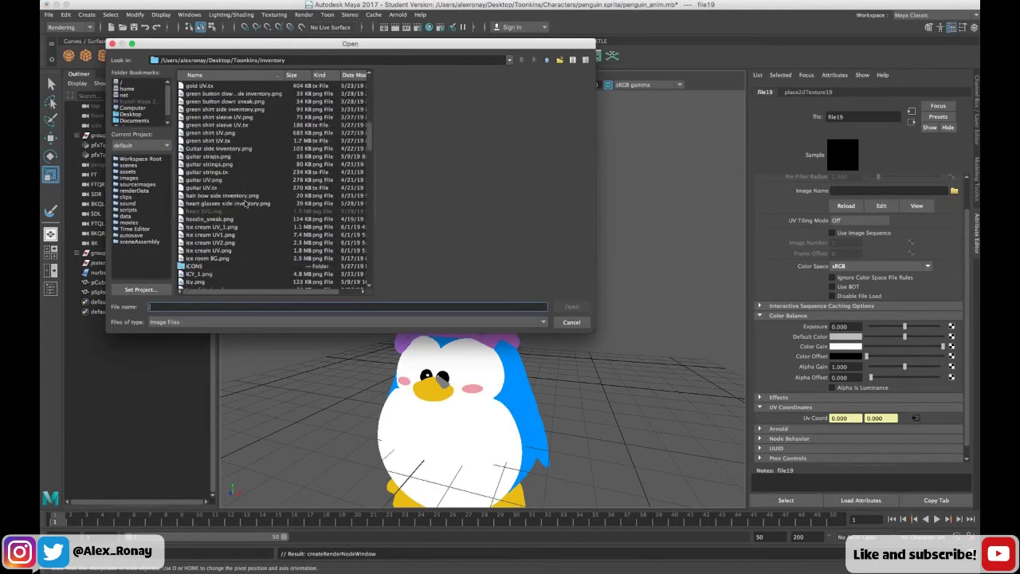
click(226, 234)
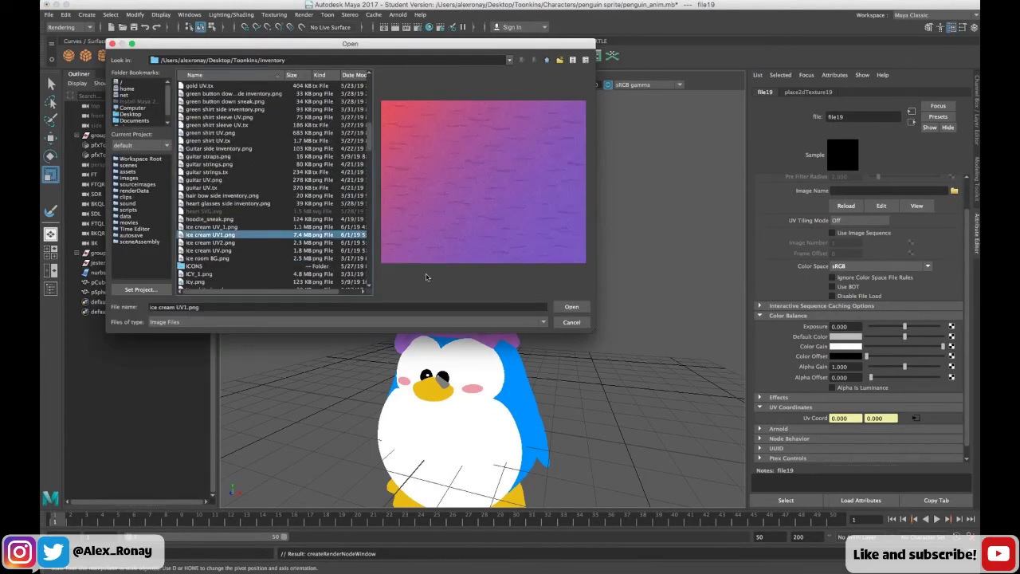
click(572, 306)
alt+drag(549, 383, 546, 387)
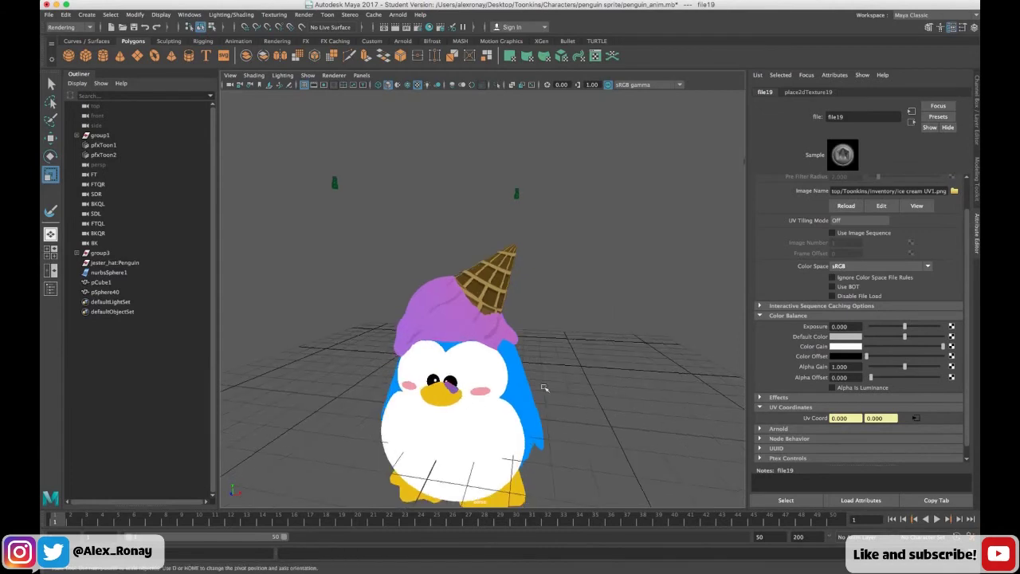
Open the flared piece in the UV Editor and select all of its UVs.
click(453, 387)
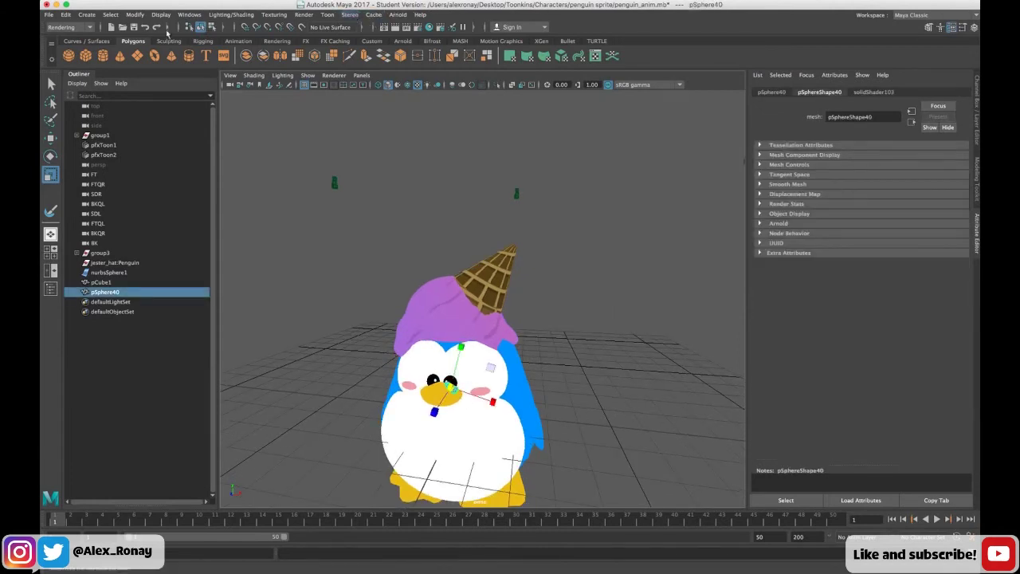
click(87, 27)
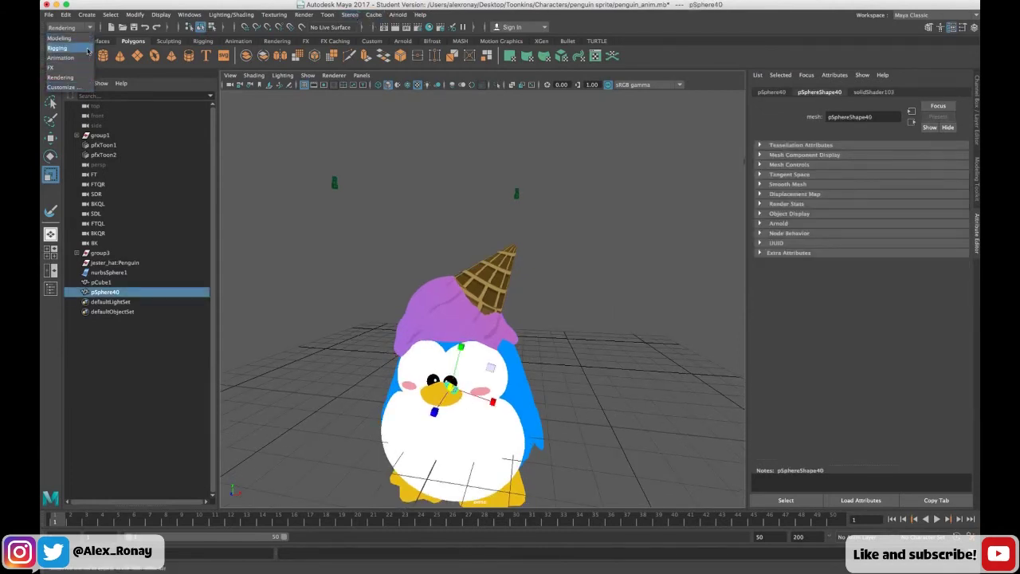
click(59, 37)
click(428, 15)
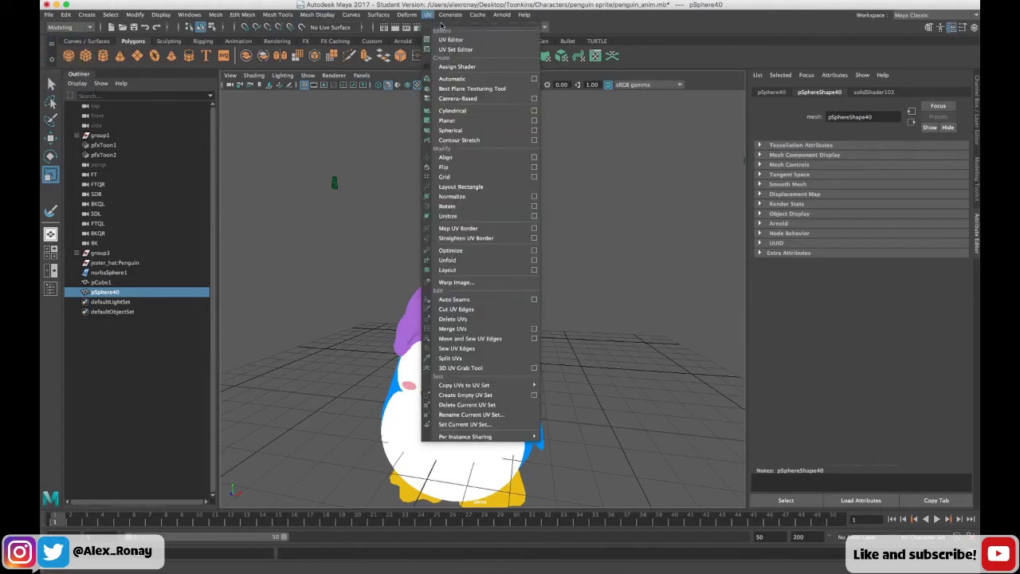
click(450, 37)
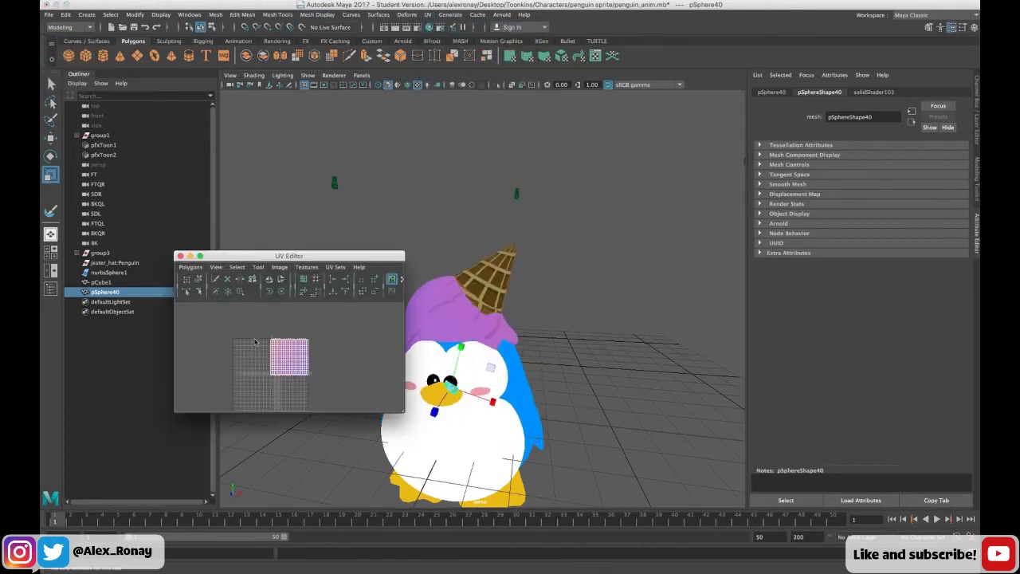
right_drag(254, 340, 290, 338)
drag(243, 333, 345, 399)
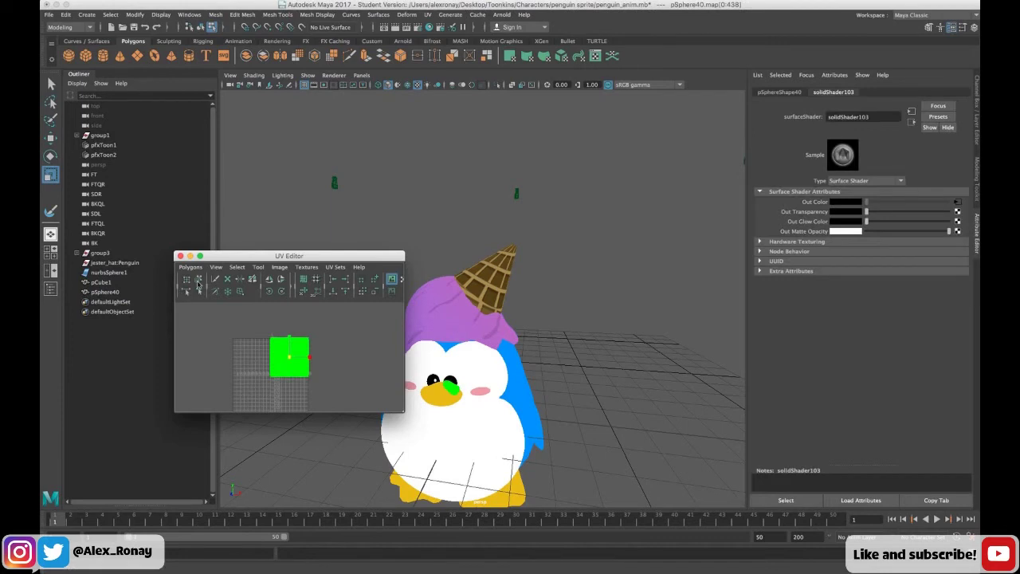
Scale the flared piece's UVs up well beyond the texture tile and check the streaks on the model.
drag(289, 358, 323, 351)
scroll(451, 378, up, 5)
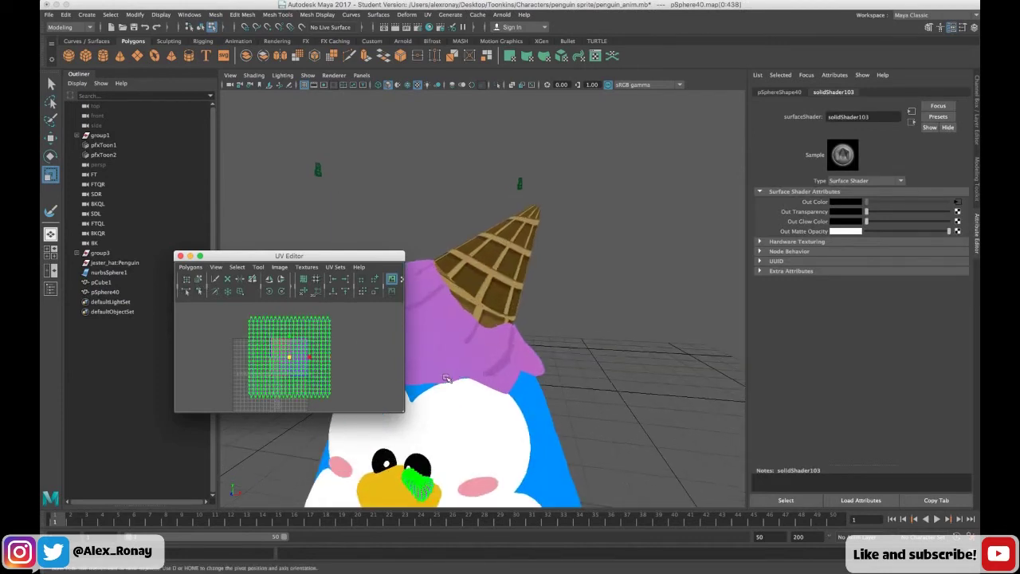
click(601, 404)
alt+drag(603, 404, 408, 411)
click(293, 370)
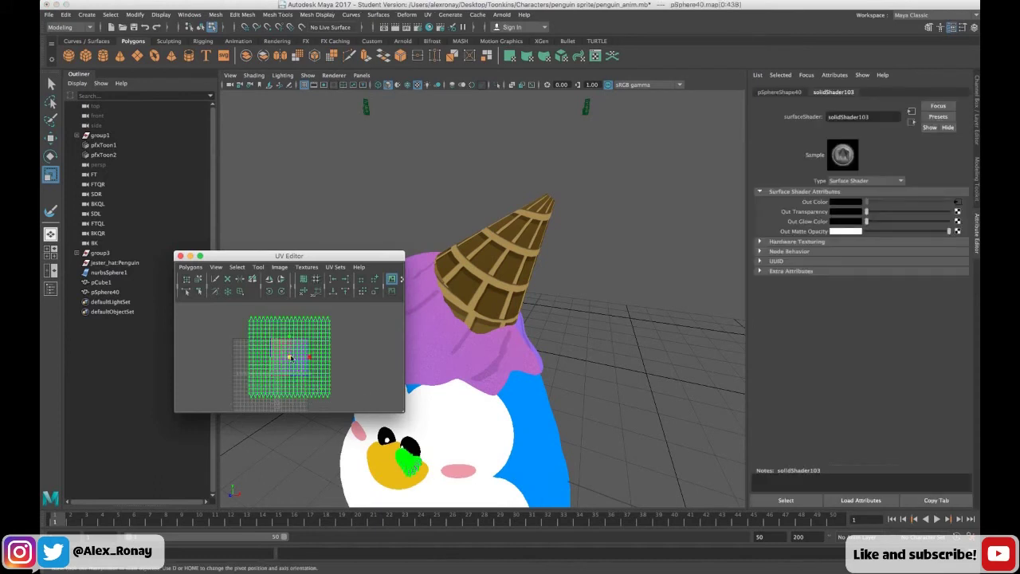
scroll(291, 358, up, 3)
click(457, 370)
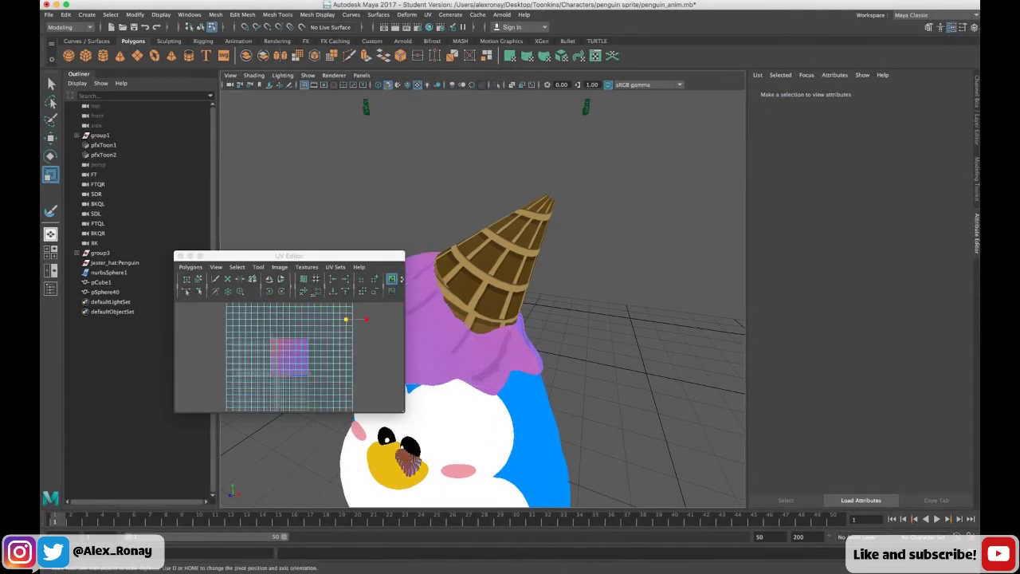
Reselect all of the flared piece's UVs, scale them down, and close the UV Editor.
click(405, 463)
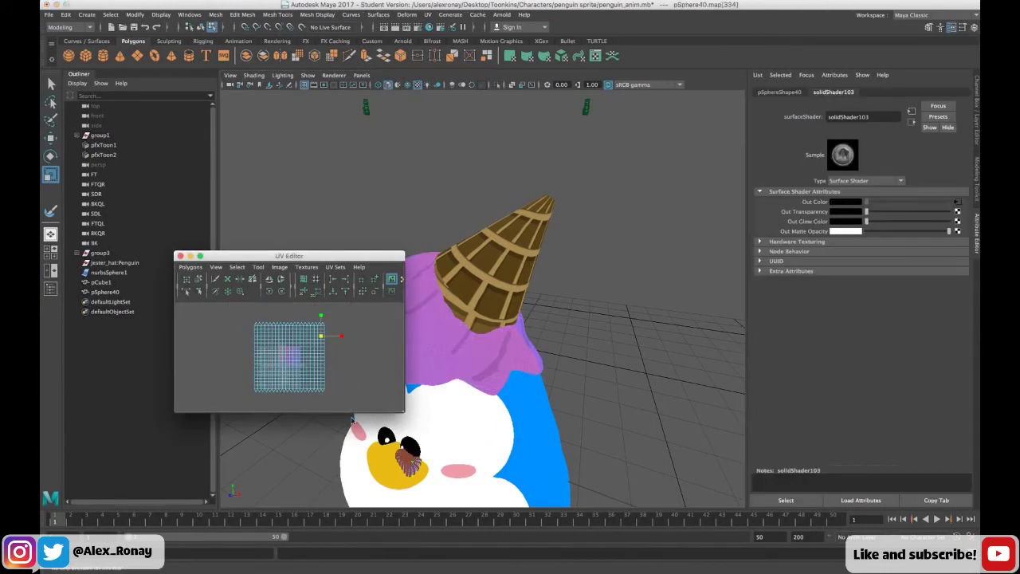
drag(242, 316, 345, 395)
drag(290, 358, 275, 358)
key(w)
click(382, 468)
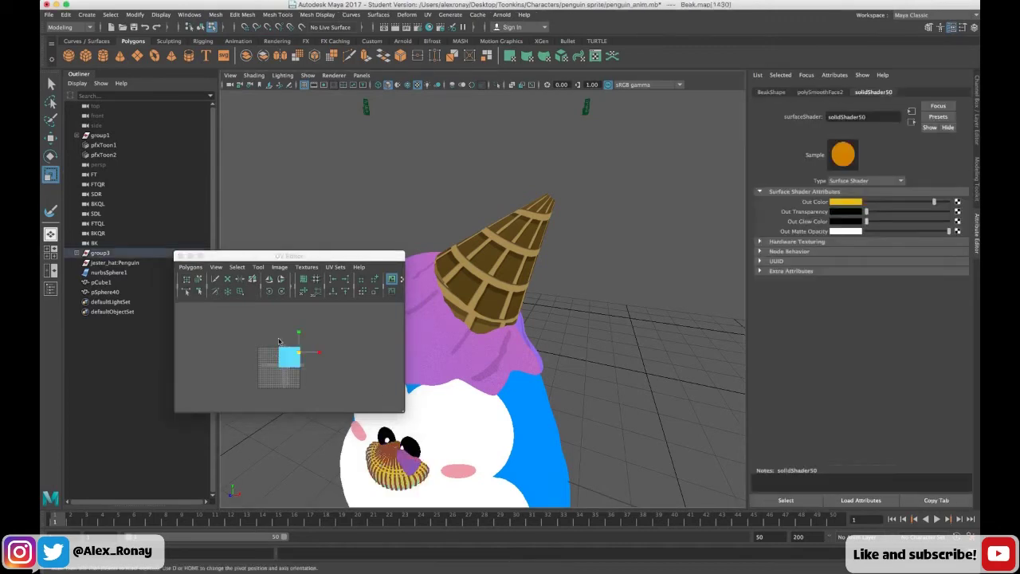
click(181, 256)
Return from UV selection to object mode and clear the selection.
click(283, 319)
alt+drag(284, 321, 403, 324)
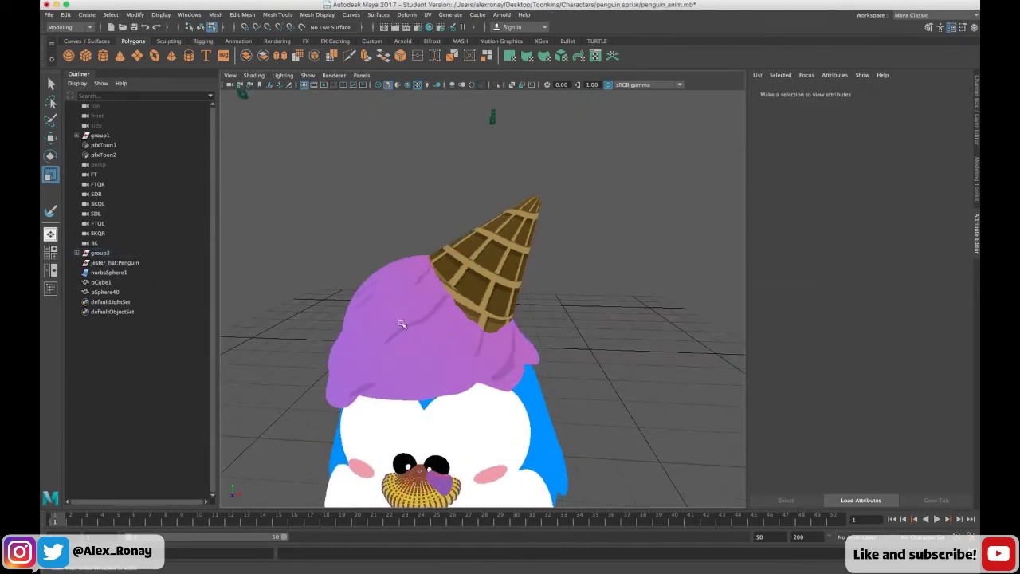
right_drag(403, 325, 433, 309)
click(573, 357)
alt+drag(572, 362, 560, 370)
scroll(574, 356, down, 5)
Rotate the flared piece in front of the penguin's face to a flatter angle and deselect it.
click(467, 409)
key(w)
key(e)
click(289, 364)
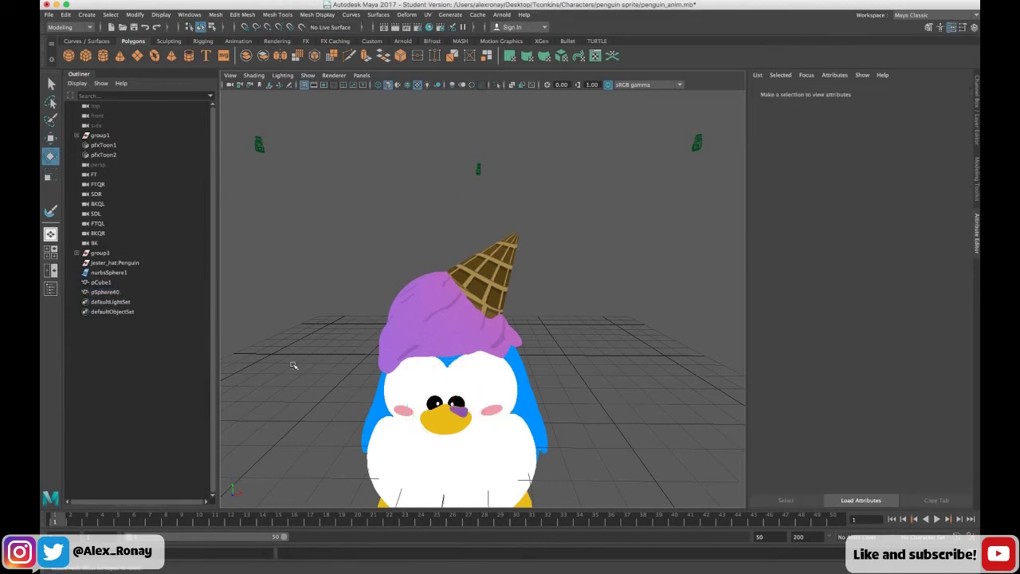
alt+drag(290, 364, 479, 401)
Scale the flared piece down along its Y axis, adjust its rotation, and deselect it.
click(484, 388)
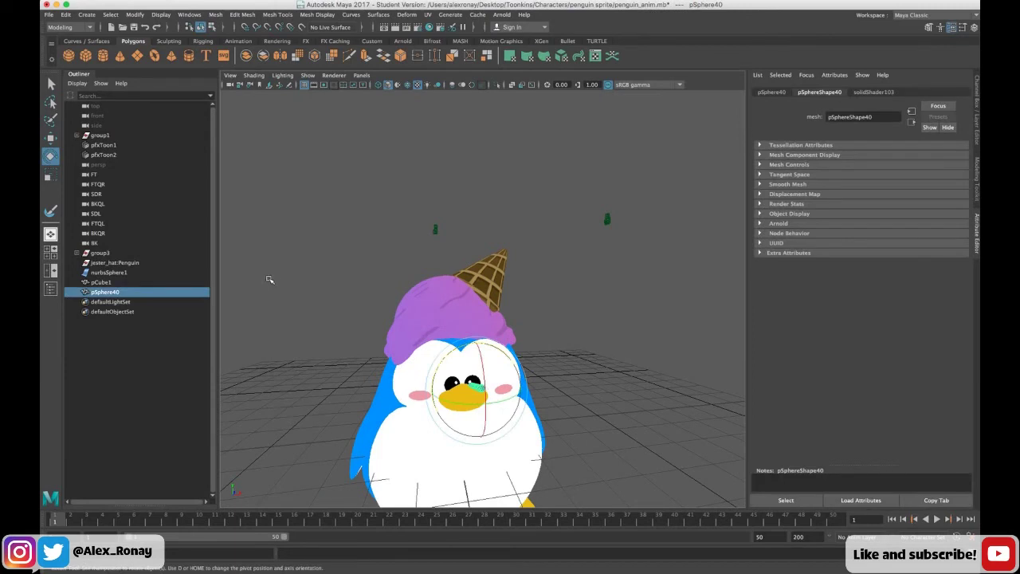
click(50, 176)
drag(475, 343, 478, 356)
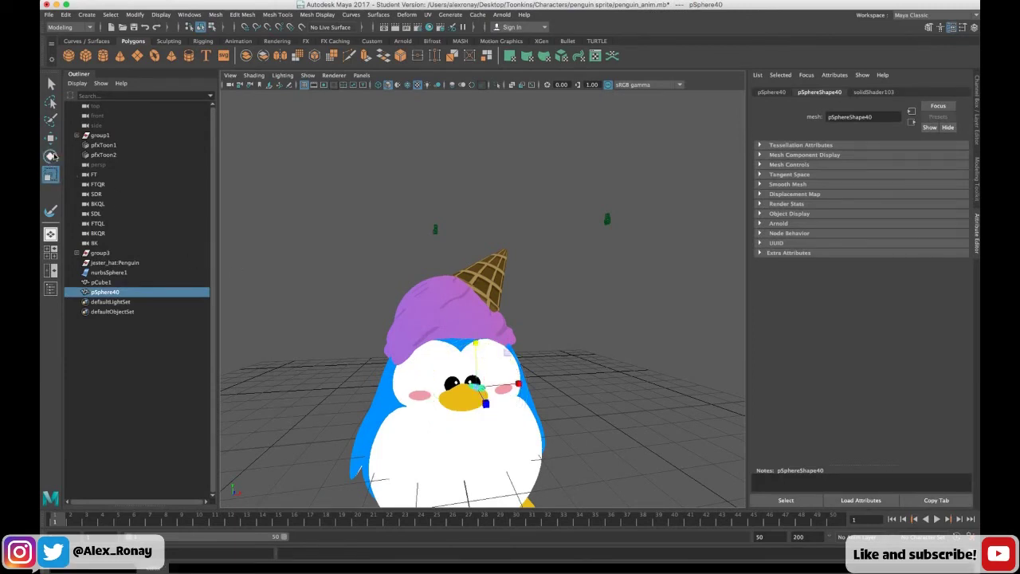
click(51, 157)
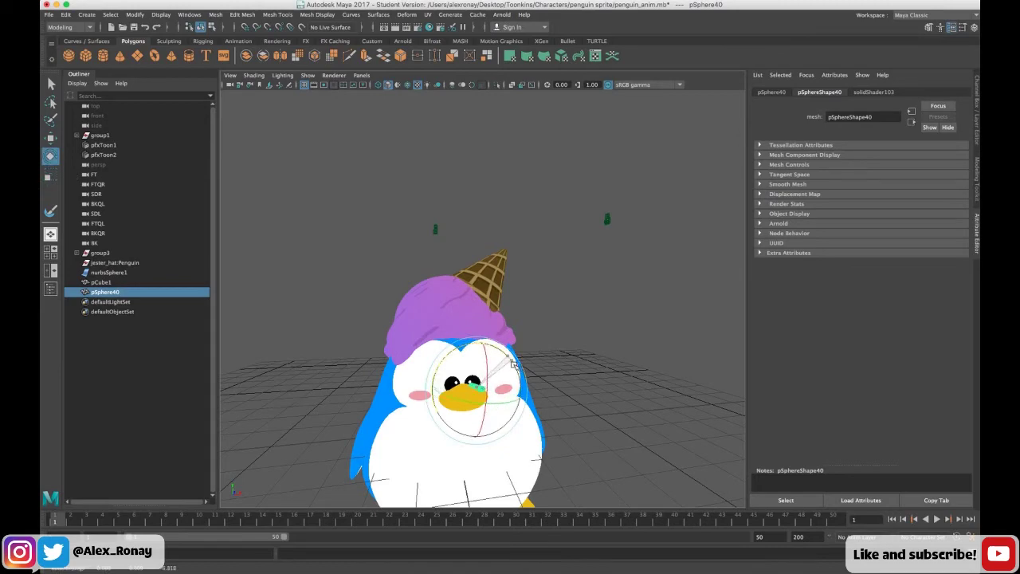
click(588, 372)
alt+drag(587, 371, 561, 388)
Parent the waffle cone to the ice cream scoop and deselect both.
click(428, 306)
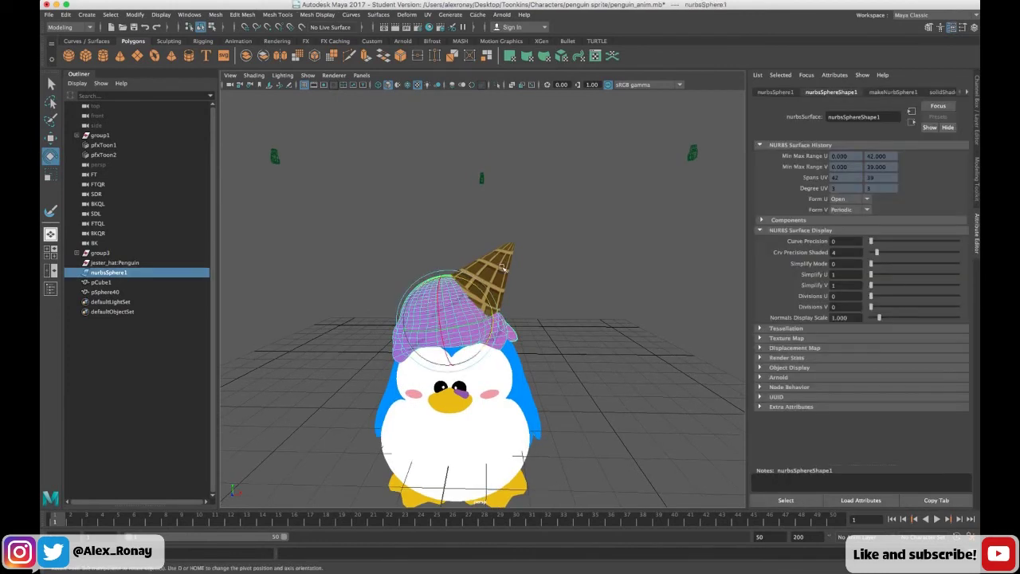
click(504, 266)
click(49, 138)
shift+click(431, 298)
key(p)
click(418, 398)
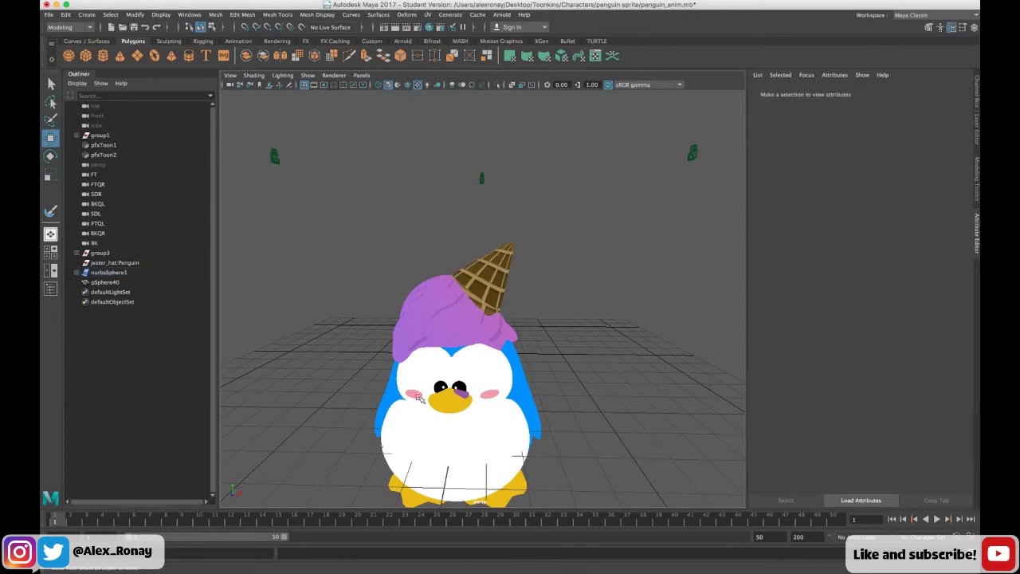
Parent the small flared piece in front of the face to the penguin's beak and clear the selection.
click(460, 396)
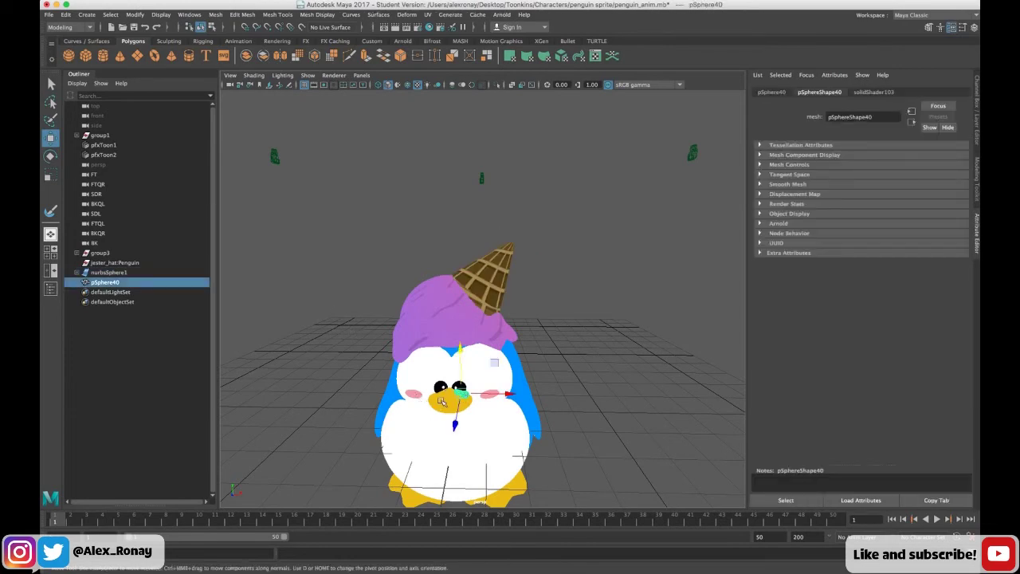
shift+click(441, 401)
key(p)
click(324, 387)
alt+drag(324, 388, 310, 376)
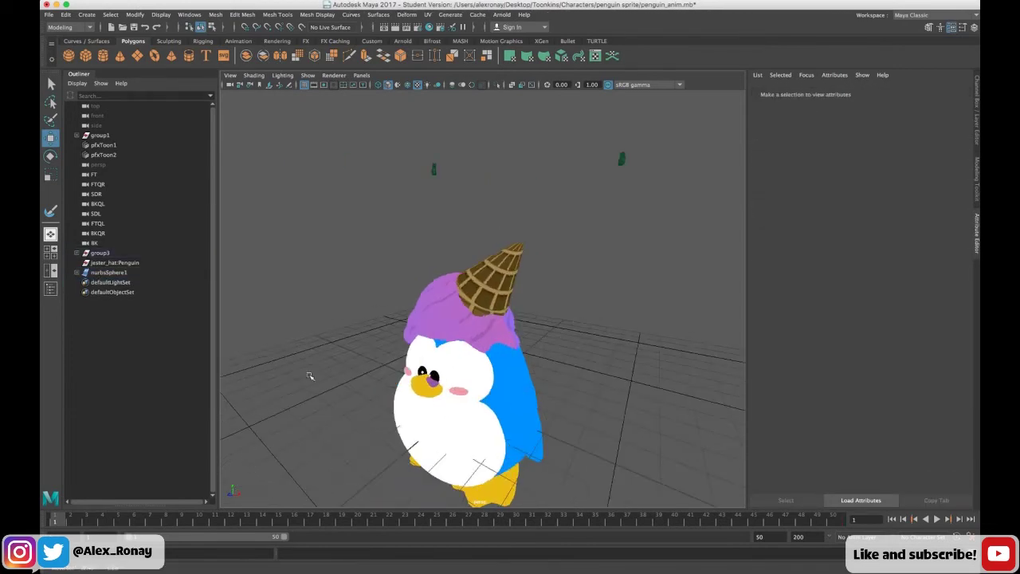
Parent the ice cream scoop with its cone to the penguin's body and clear the selection.
click(493, 278)
shift+click(519, 360)
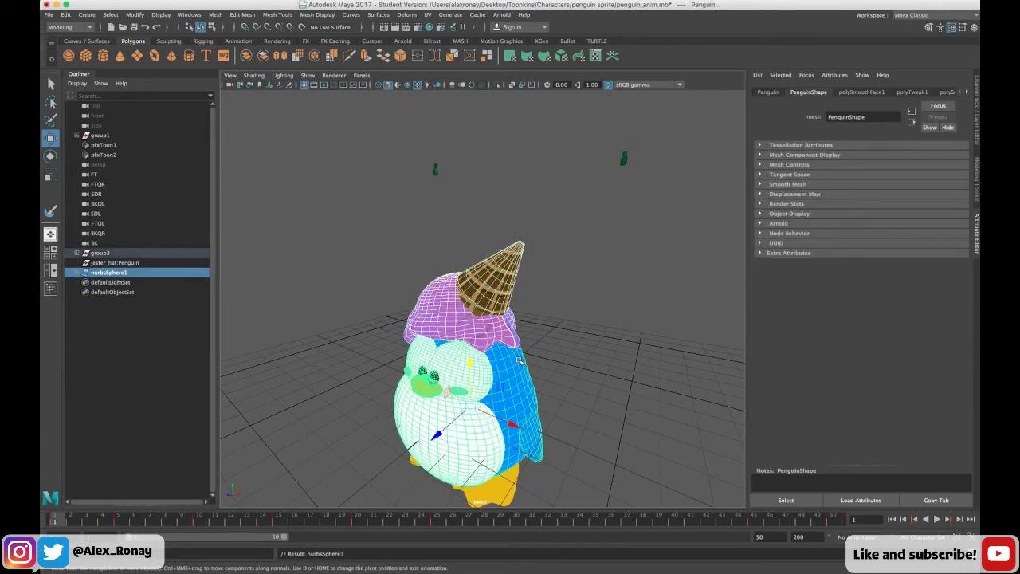
key(p)
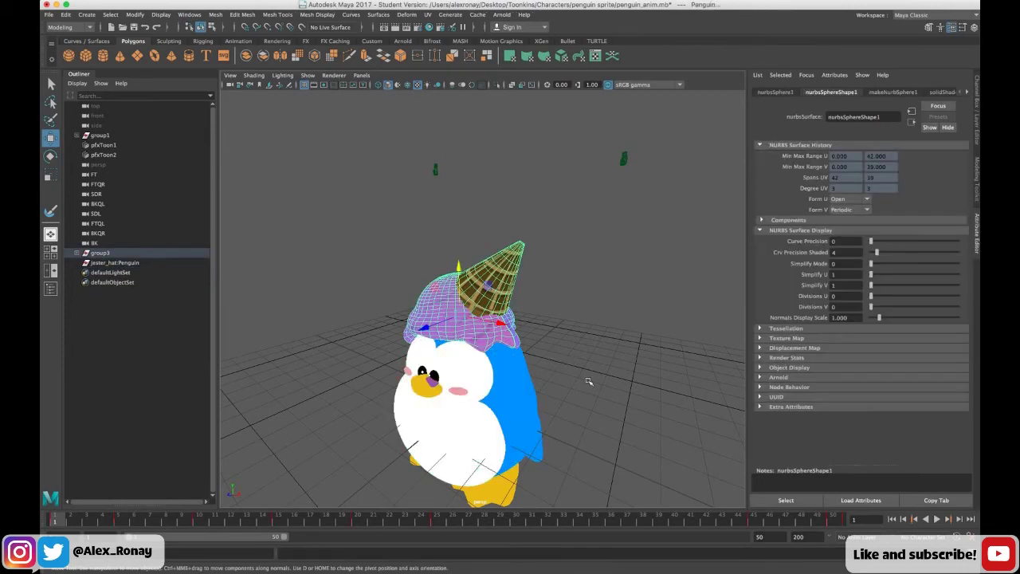
click(588, 382)
mouse_move(588, 382)
alt+mouse_down()
mouse_move(574, 387)
mouse_move(614, 392)
mouse_move(604, 382)
alt+mouse_up()
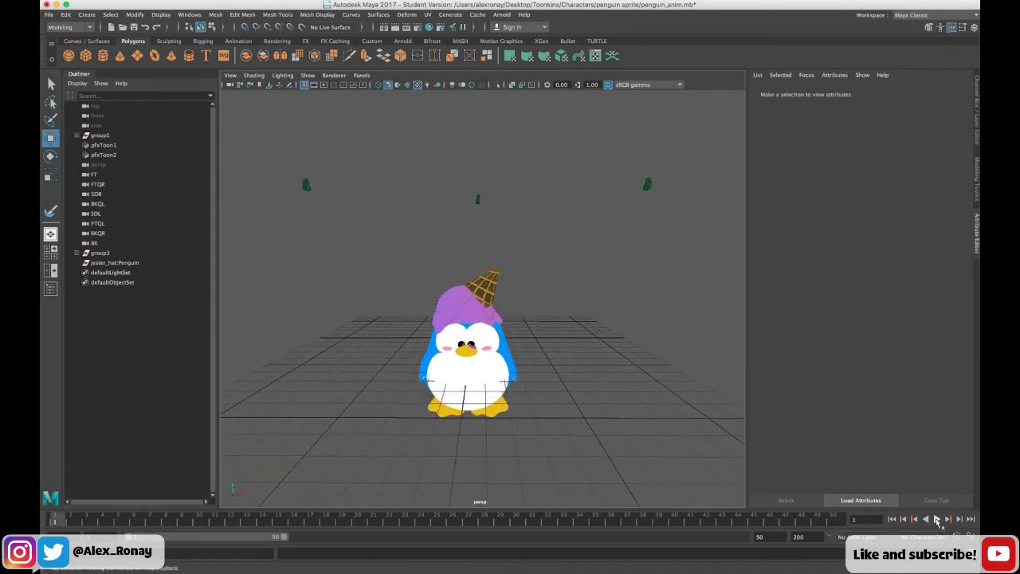
Play the penguin animation with the grid hidden to check how the hat follows, and stop at frame 1 with the grid shown again.
click(939, 519)
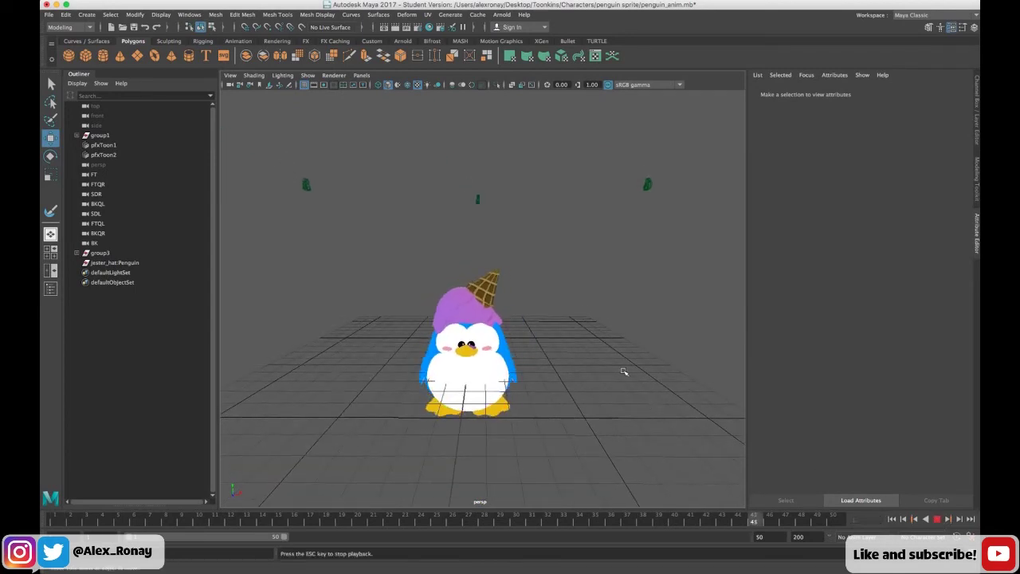
alt+drag(629, 372, 208, 378)
alt+drag(343, 369, 318, 376)
click(304, 85)
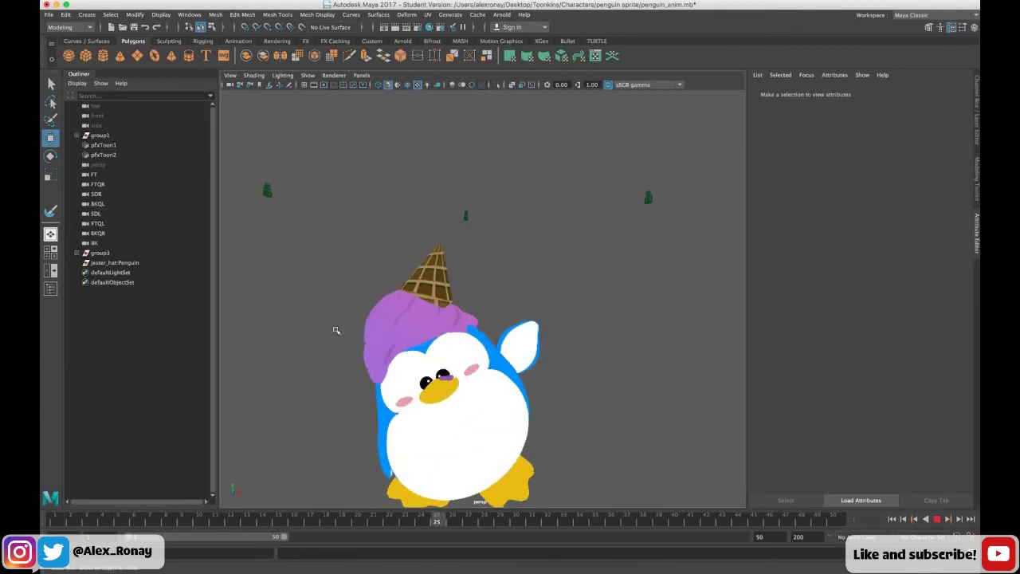
alt+drag(324, 337, 612, 371)
click(936, 522)
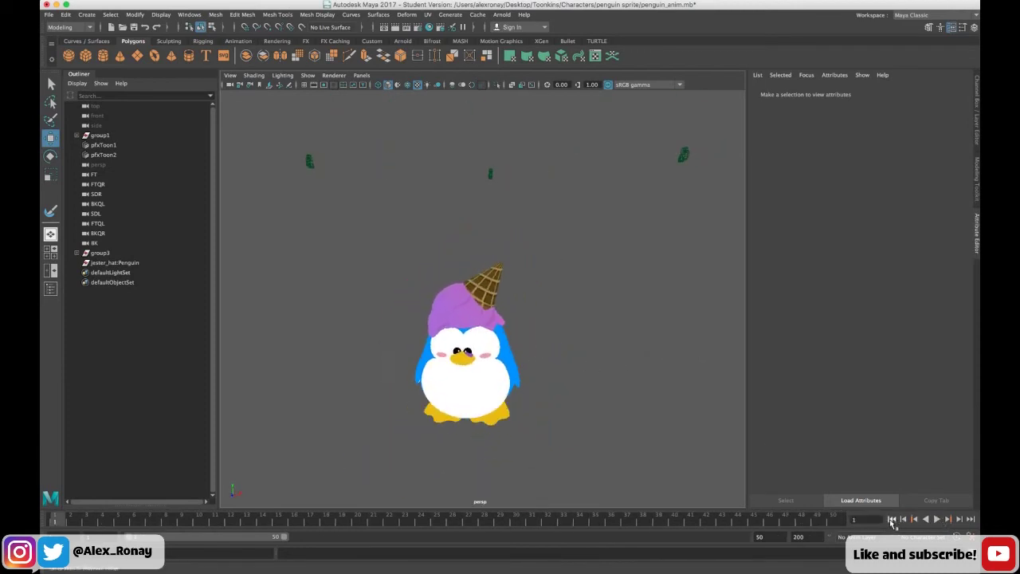
click(304, 85)
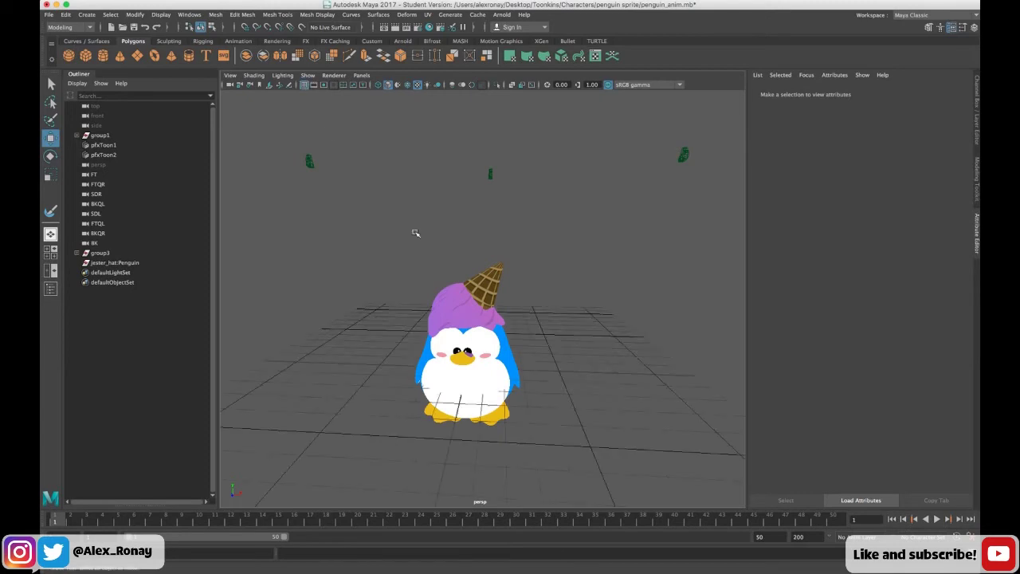
Unparent the waffle cone from the ice cream scoop and keep the cone selected.
click(461, 299)
click(495, 277)
click(476, 274)
key(shift+p)
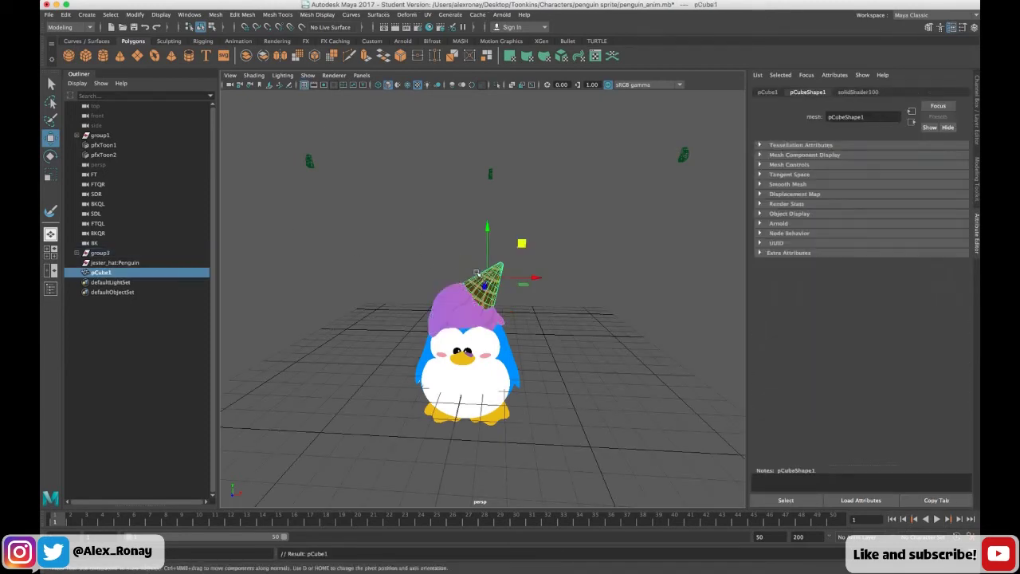
click(484, 261)
click(480, 279)
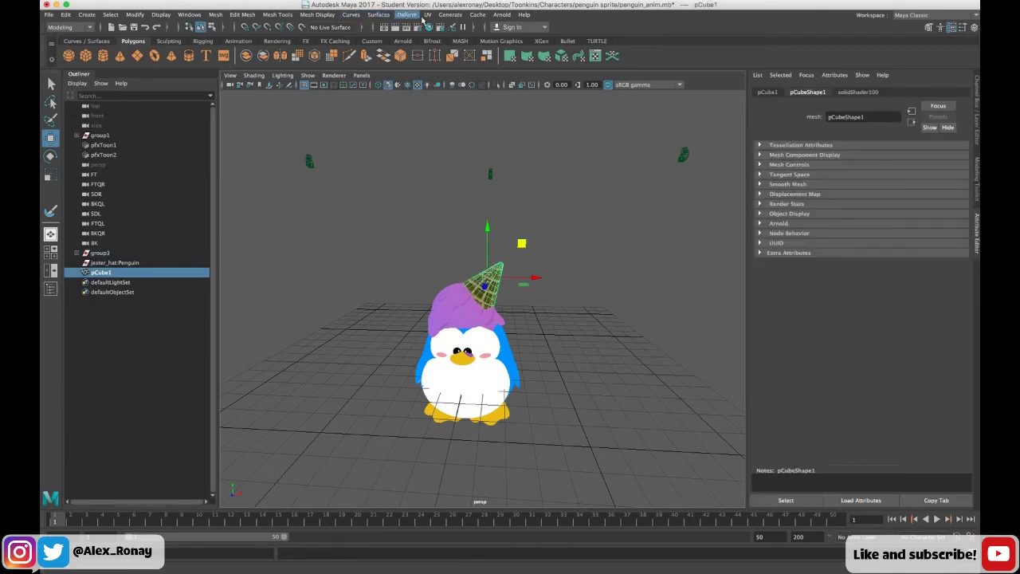
Select all of the waffle cone's UVs in the UV Editor, and shift and rotate them slightly to realign the waffle pattern.
click(428, 15)
click(451, 40)
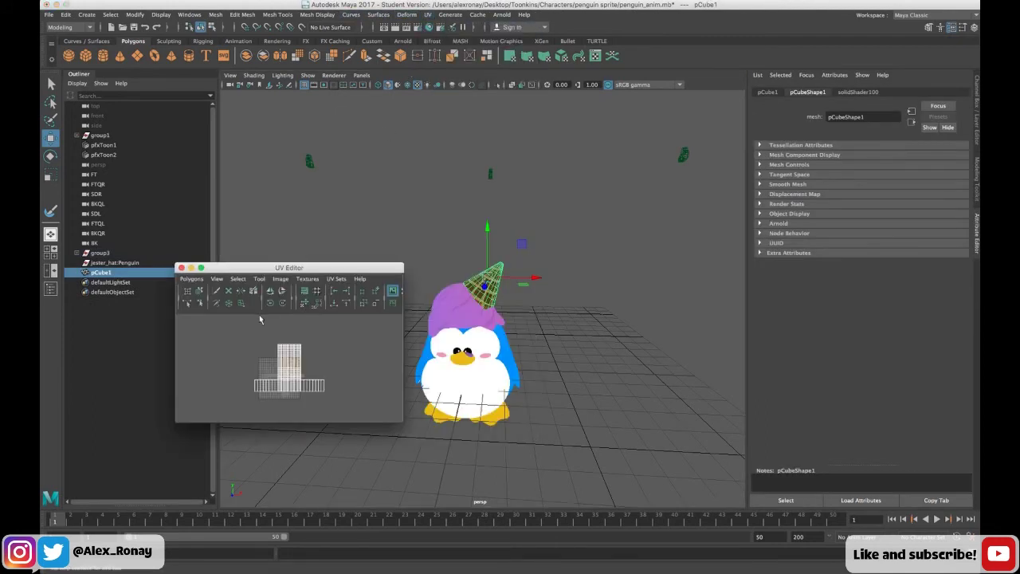
drag(219, 322, 345, 406)
alt+drag(566, 296, 499, 312)
scroll(499, 312, up, 8)
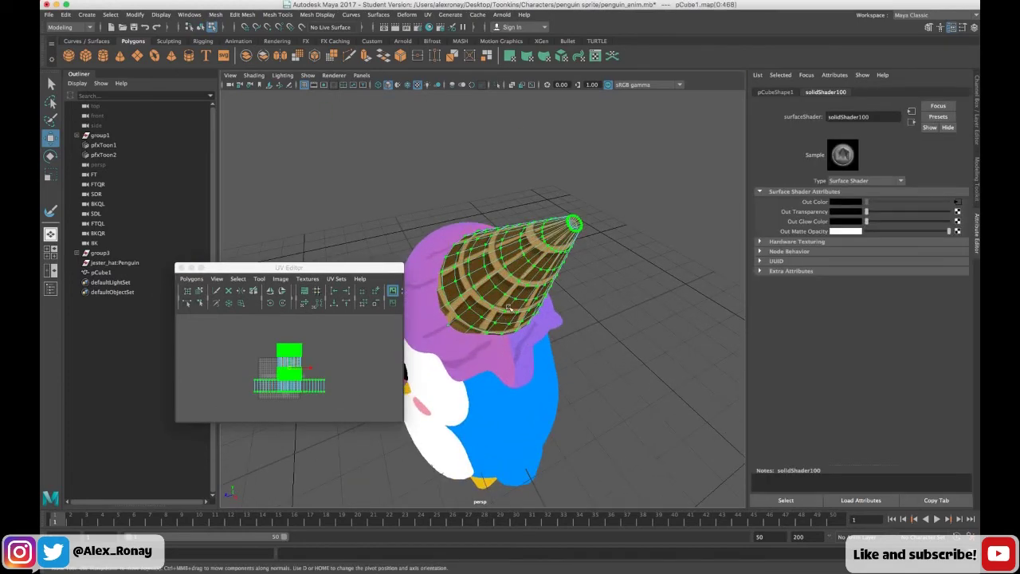
alt+drag(558, 279, 481, 282)
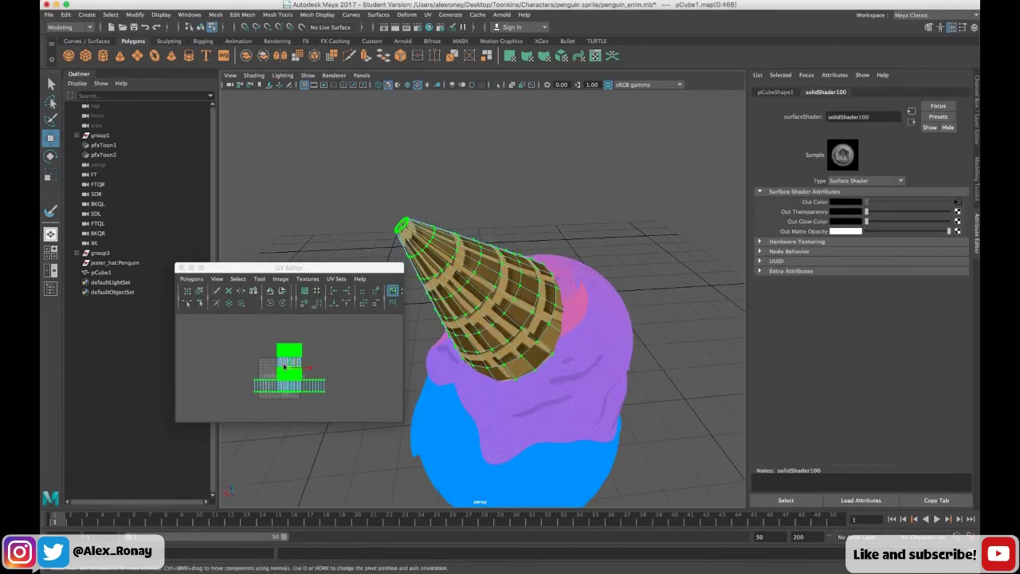
drag(309, 369, 306, 366)
key(e)
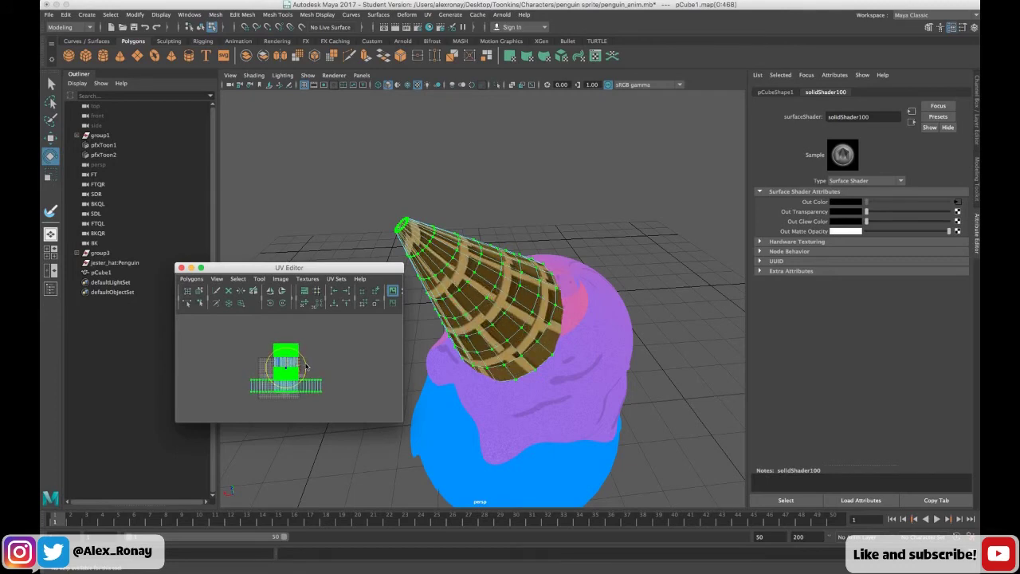
drag(305, 366, 306, 367)
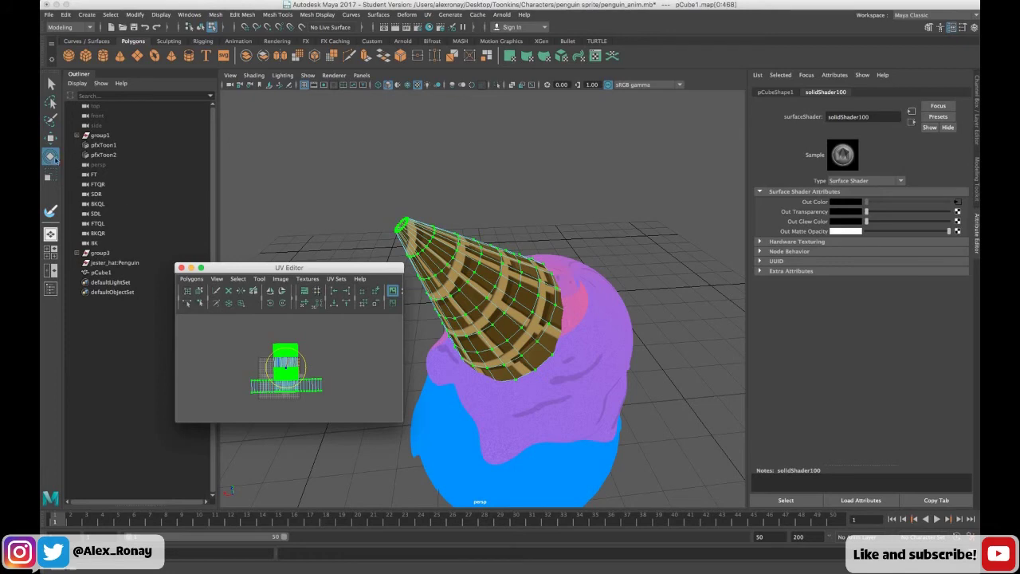
Scale the cone's UVs up slightly to adjust the spacing of the waffle pattern.
click(50, 175)
drag(309, 370, 309, 368)
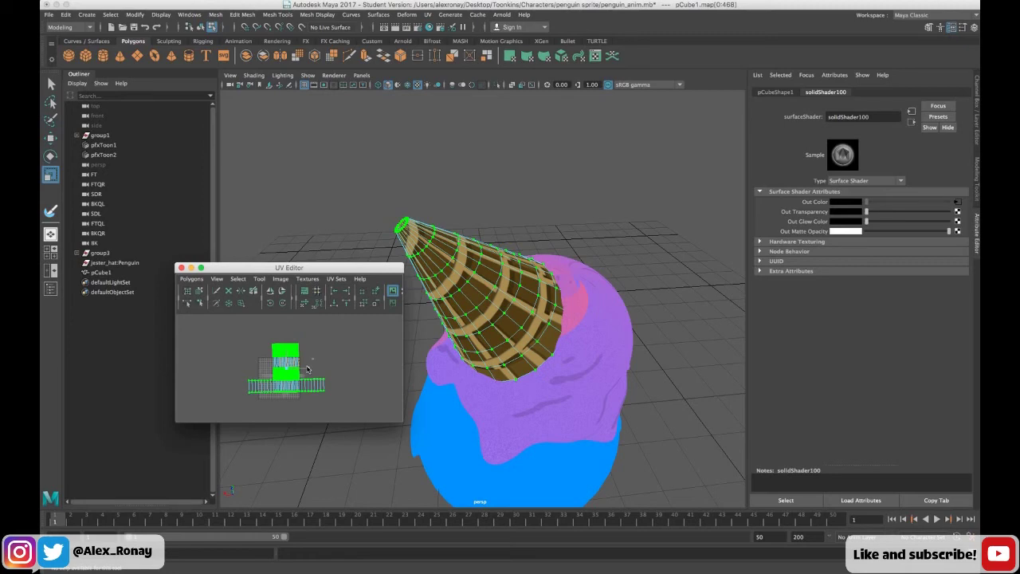
drag(308, 368, 306, 368)
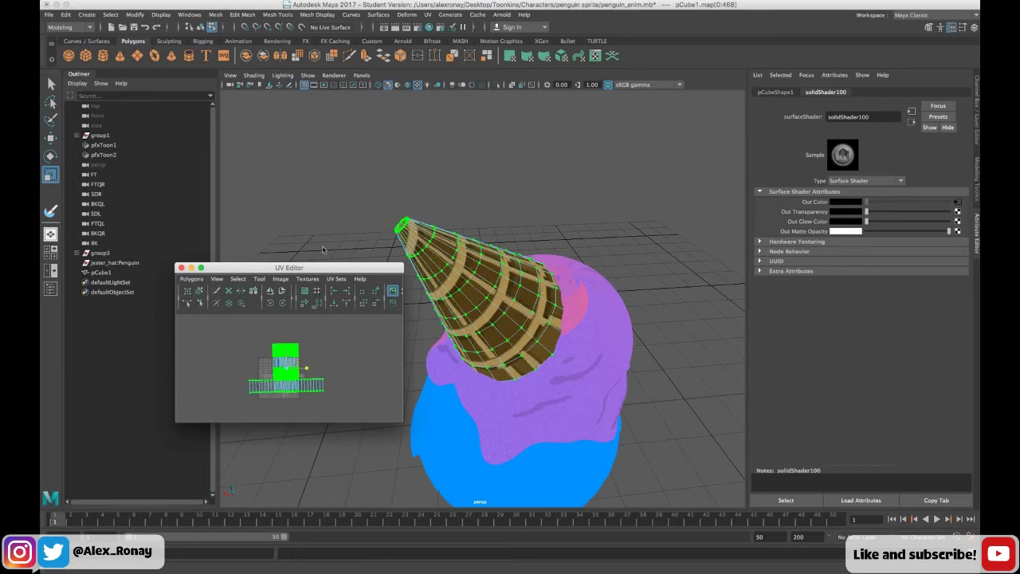
alt+drag(317, 236, 429, 236)
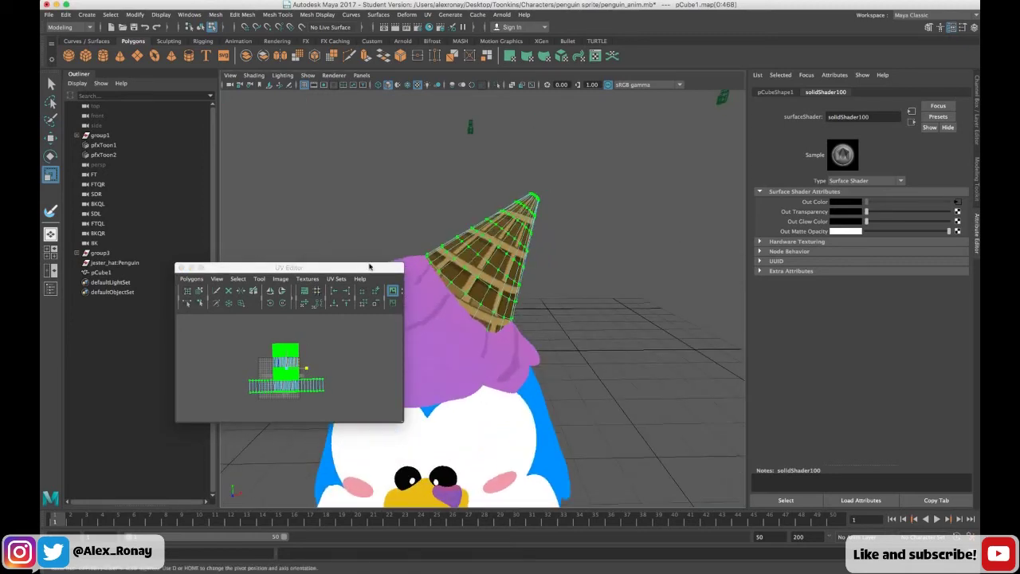
Close the UV Editor, return the cone to object mode and clear the selection.
click(180, 267)
right_click(495, 257)
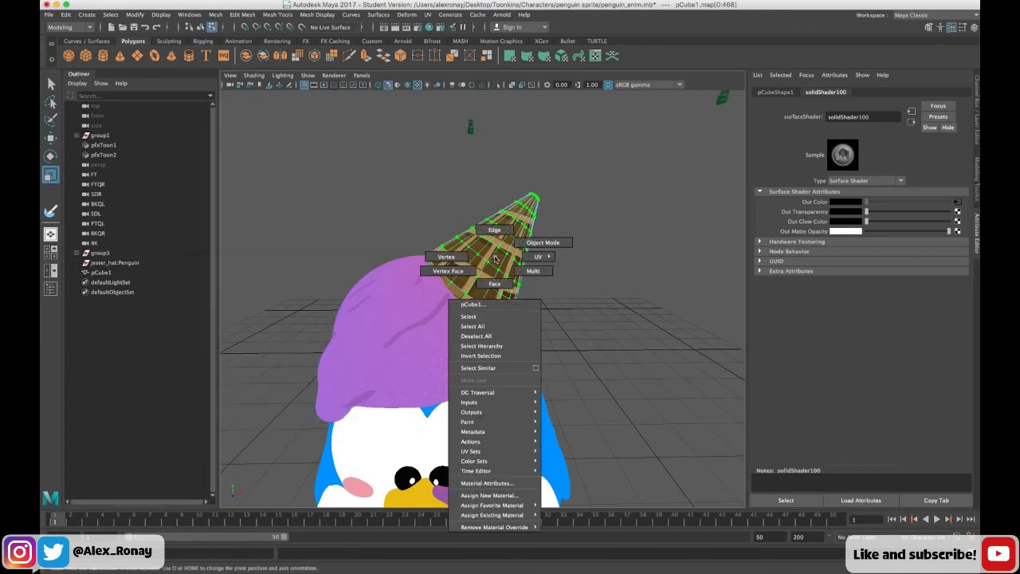
right_drag(495, 258, 534, 244)
click(580, 302)
Rotate the waffle cone slightly, adjust its placement on the scoop, and deselect it.
alt+drag(580, 301, 558, 297)
click(502, 285)
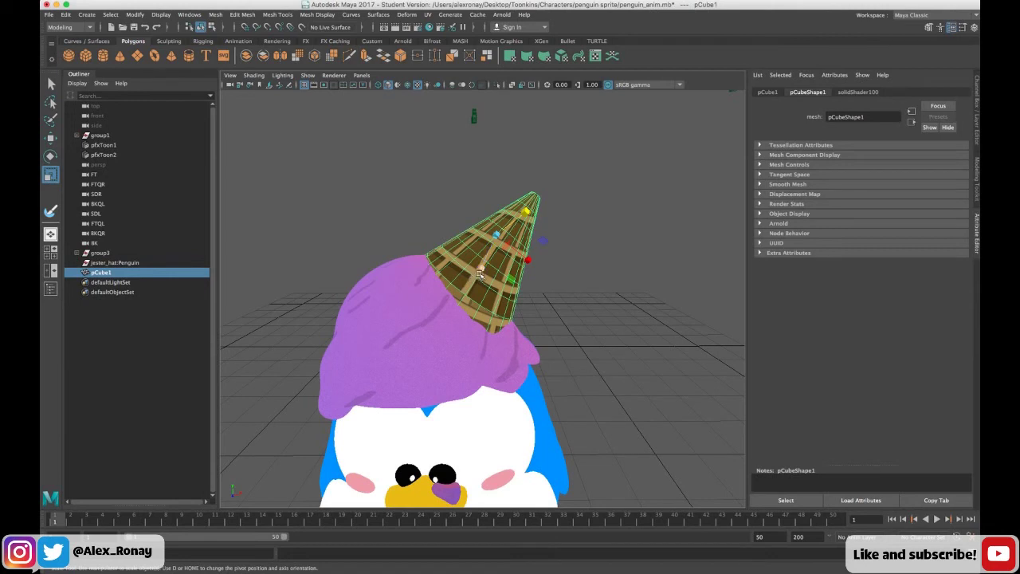
key(e)
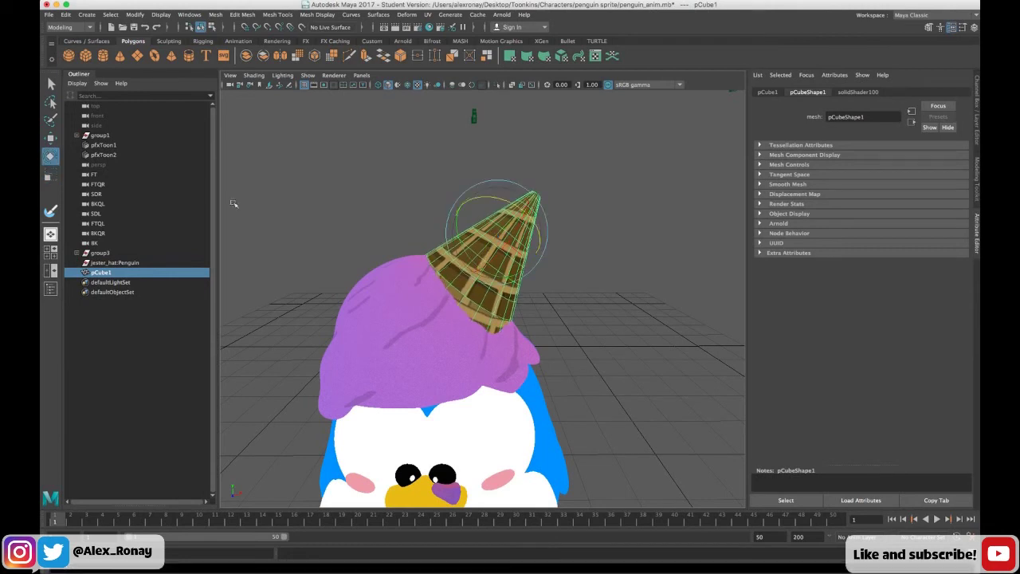
drag(494, 229, 522, 231)
click(53, 139)
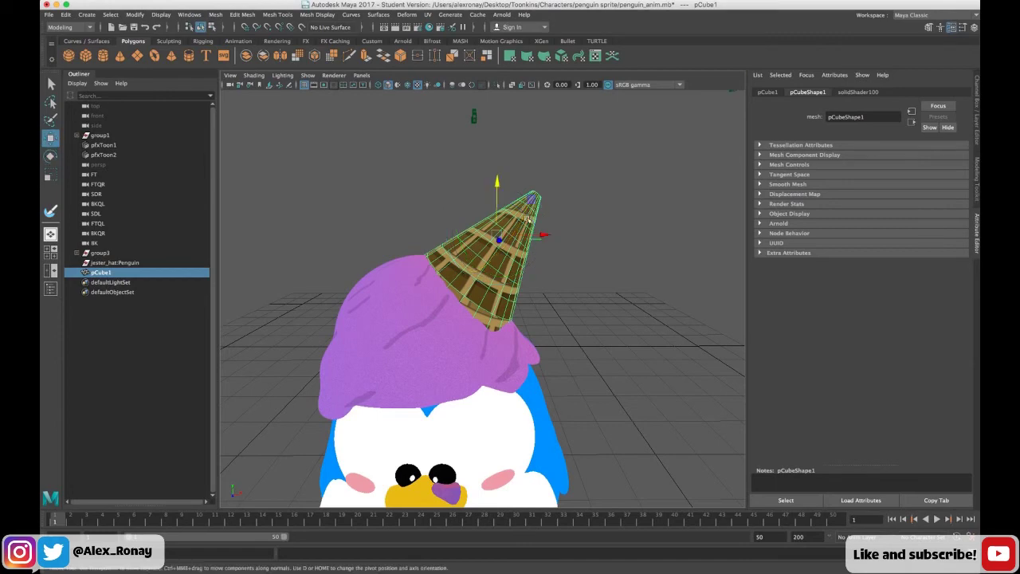
click(391, 212)
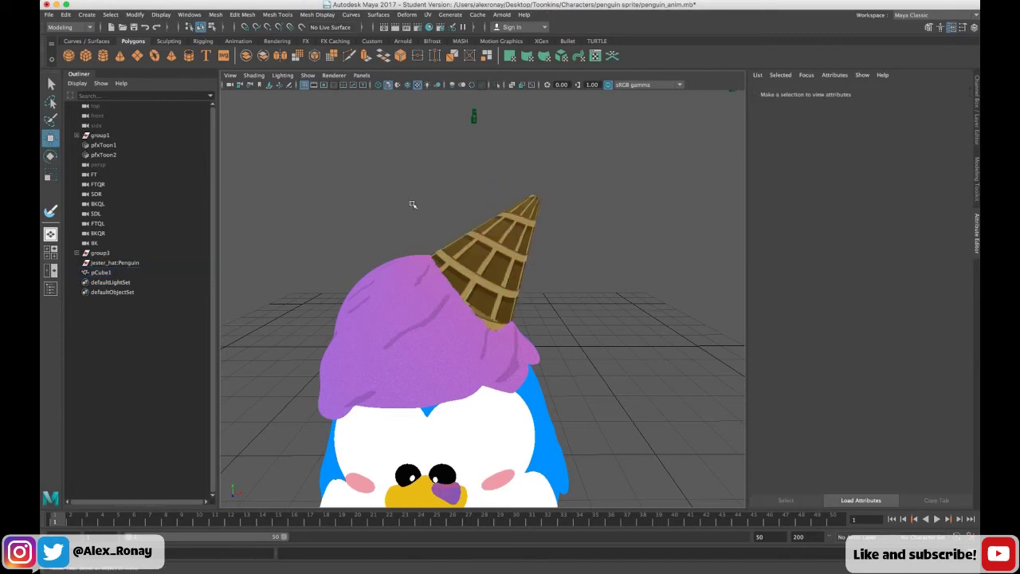
Switch to Affinity Designer with the document holding the ice cream and waffle texture artboards.
alt+drag(391, 212, 465, 208)
scroll(465, 209, down, 5)
alt+drag(555, 240, 529, 248)
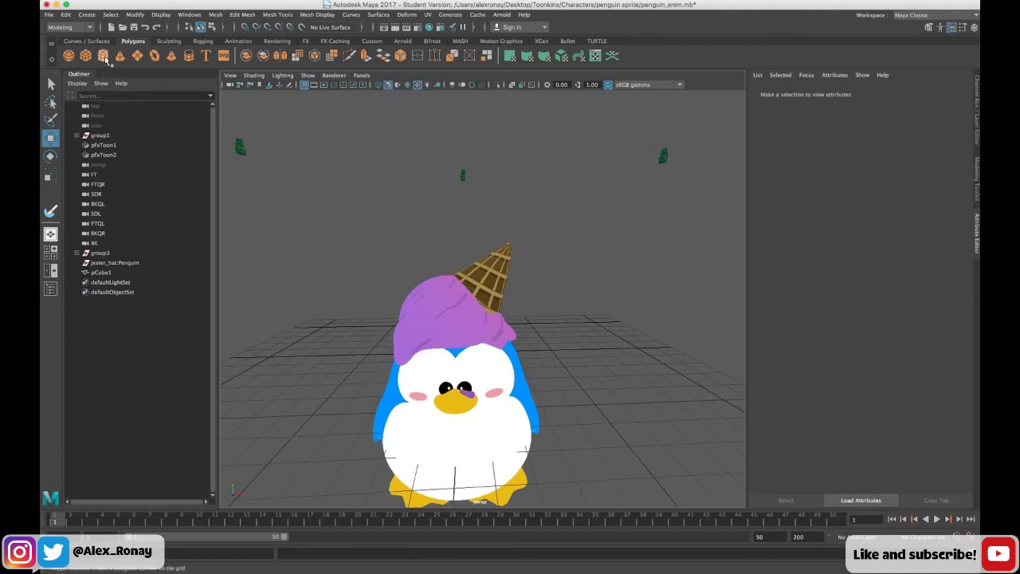
alt+drag(273, 209, 292, 265)
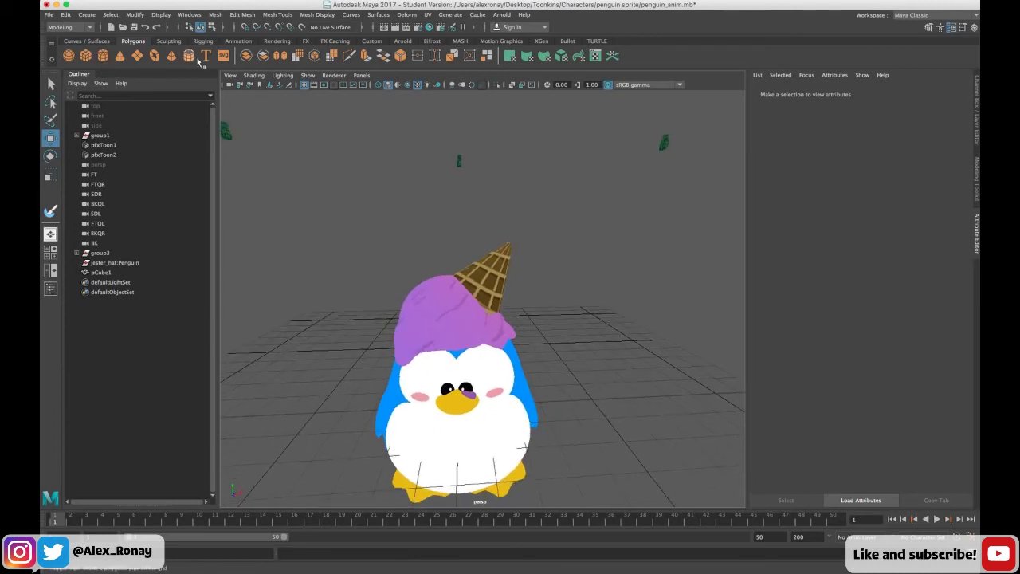
mouse_move(606, 558)
click(665, 542)
click(408, 376)
Draw a short vertical line about 67 px long on the ice cream texture with the Pen tool and give it the sampled violet stroke colour.
click(50, 117)
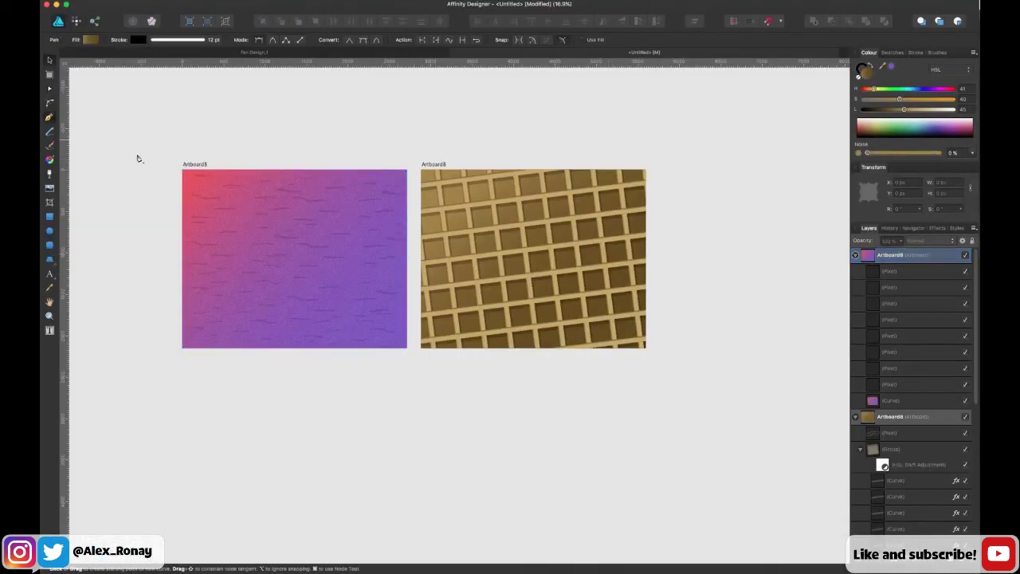
click(246, 209)
drag(240, 201, 239, 195)
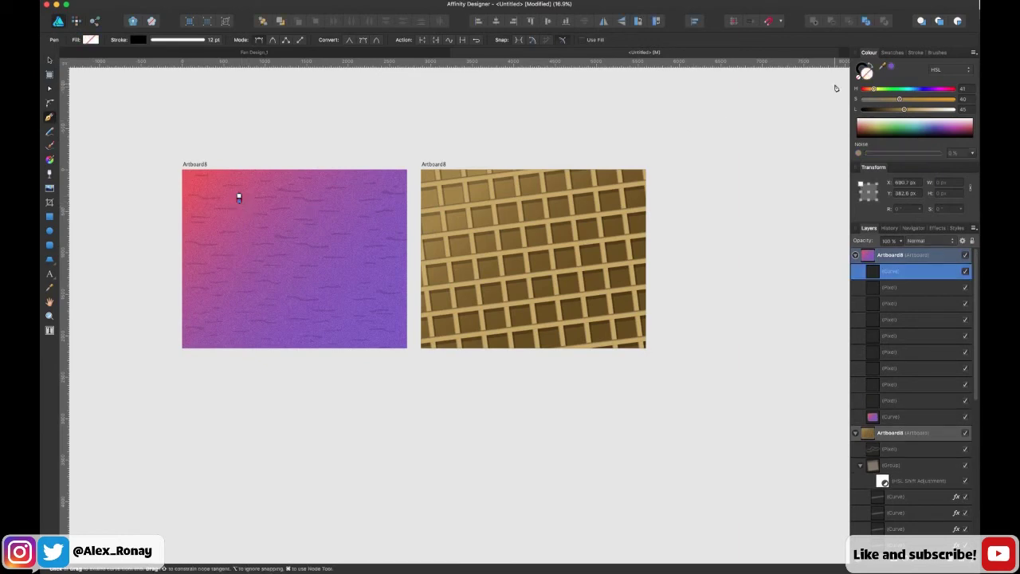
click(883, 70)
click(892, 70)
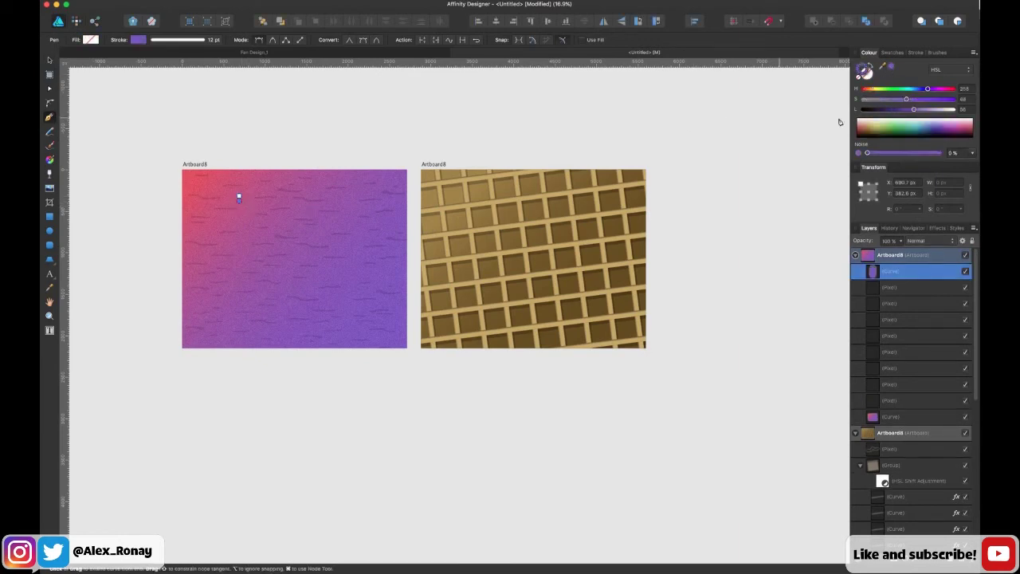
Set the short violet line's stroke width to 3 pt.
click(916, 52)
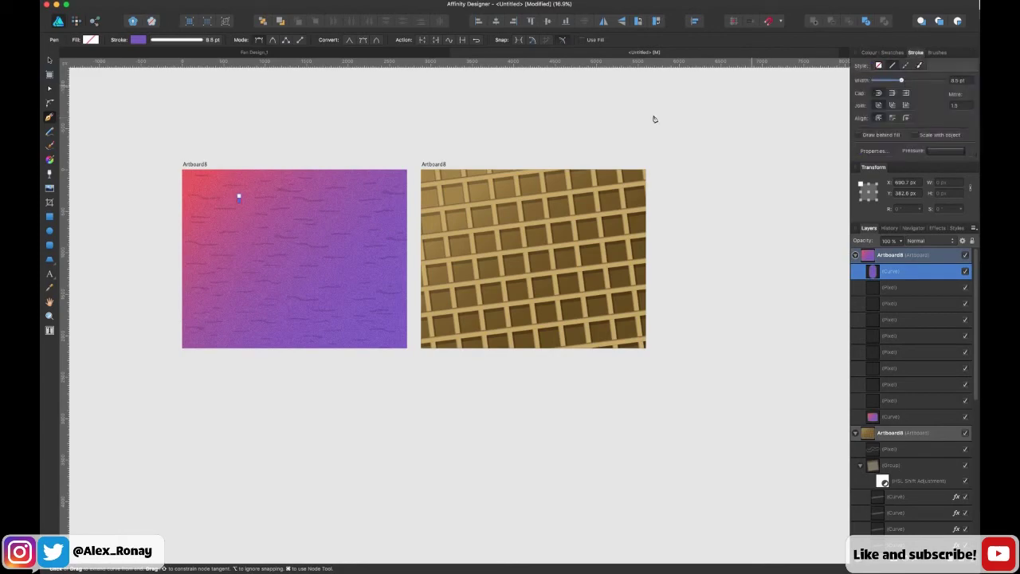
scroll(327, 205, left, 2)
scroll(311, 212, up, 5)
key(v)
scroll(311, 211, up, 5)
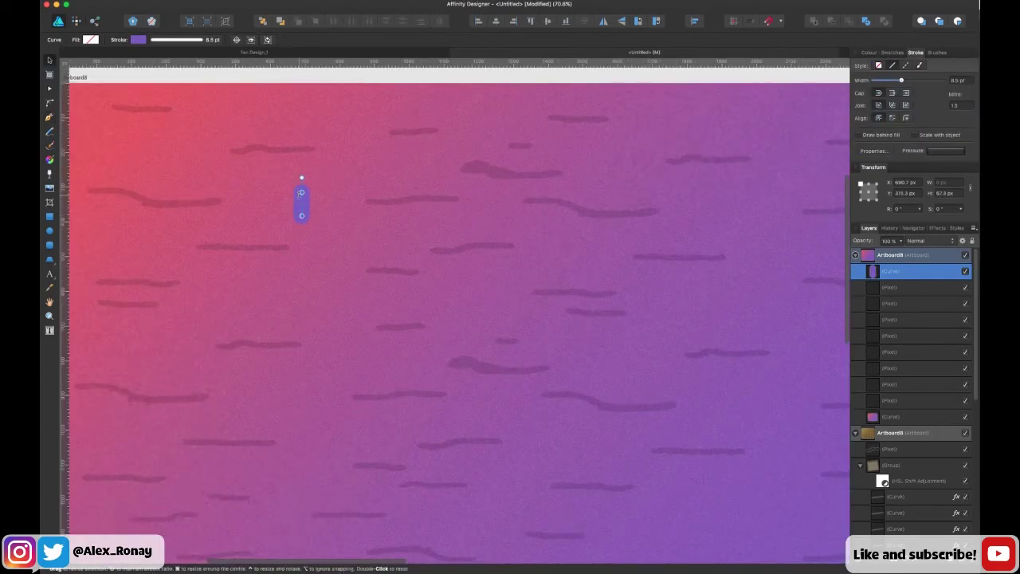
drag(510, 119, 665, 135)
key(super+z)
click(298, 210)
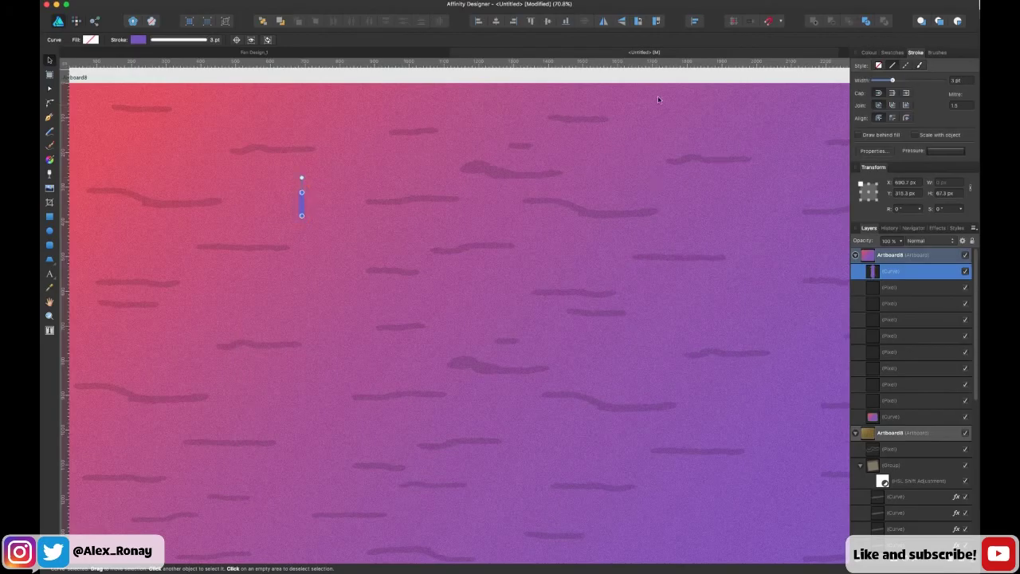
Add an inner shadow with 50% opacity and a radius of about 7.7 px to the line, and expand its stroke.
click(939, 228)
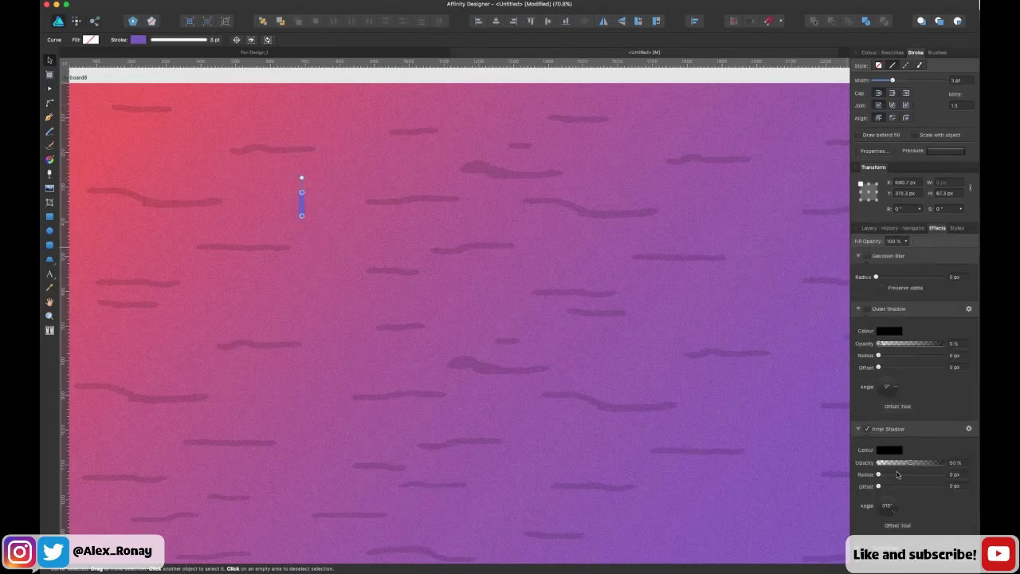
click(209, 0)
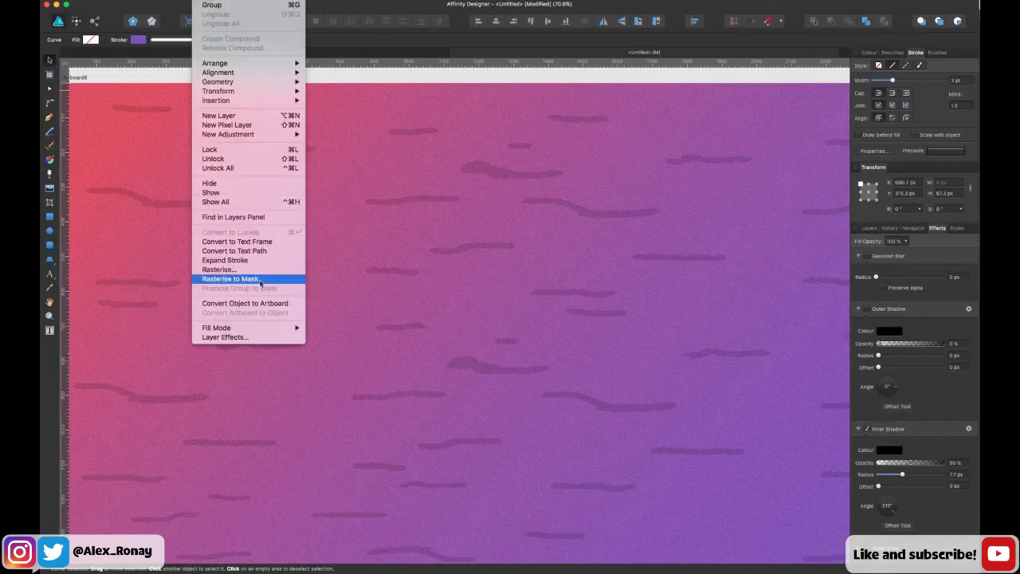
click(239, 264)
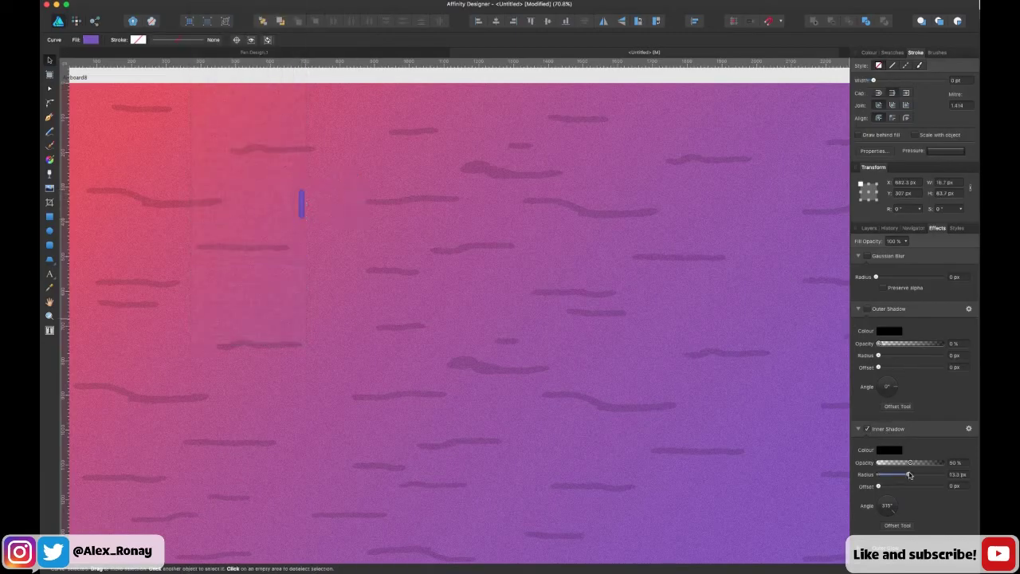
Duplicate the violet sprinkle into yellow, red and green copies placed at different angles beside it.
alt+drag(303, 197, 344, 226)
click(870, 52)
click(874, 87)
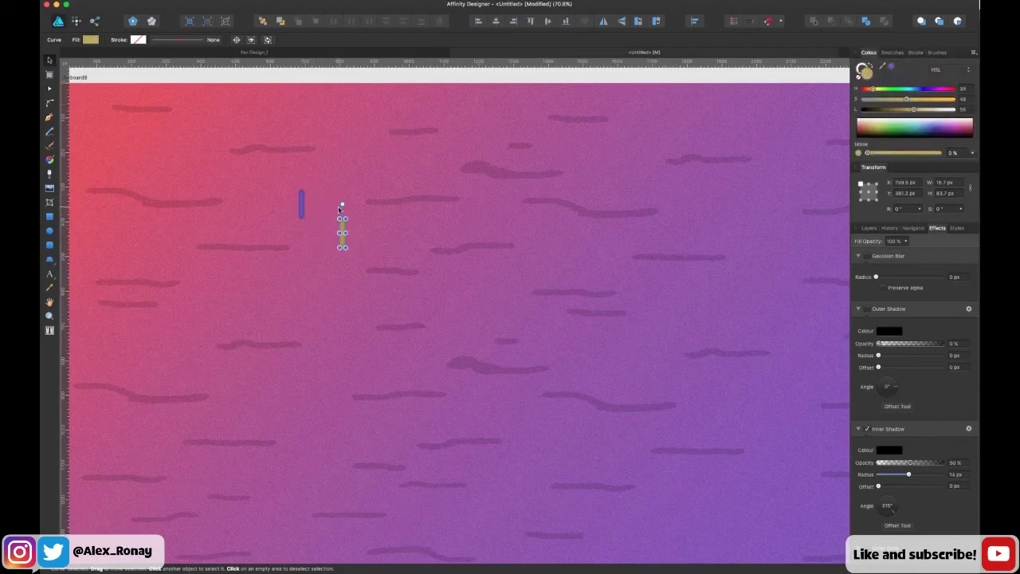
drag(339, 210, 413, 316)
click(864, 89)
drag(865, 89, 894, 90)
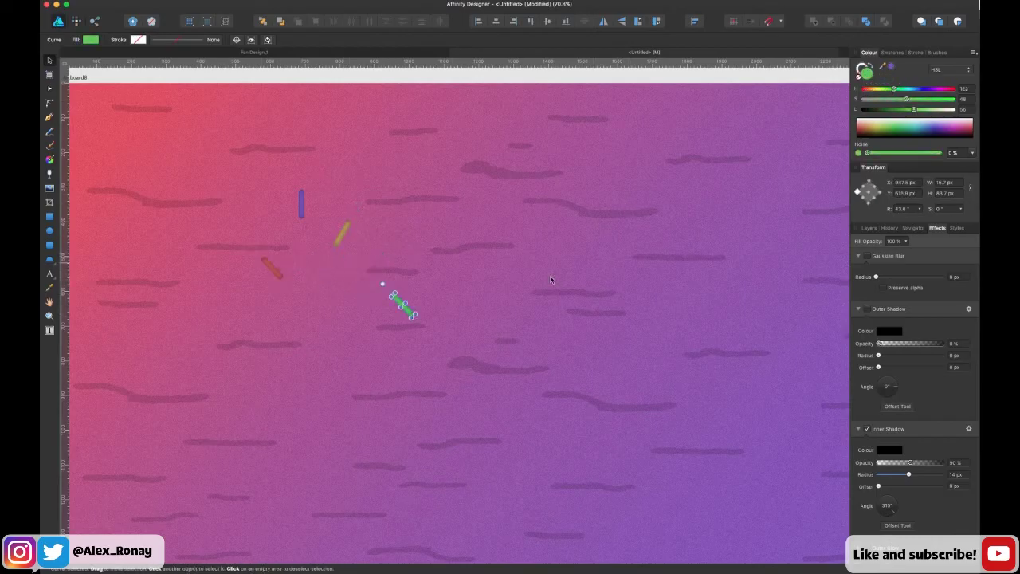
Add two more sprinkle copies beside the green one, coloured blue-violet and turquoise, and adjust their angles.
drag(403, 305, 449, 232)
drag(894, 88, 926, 89)
drag(457, 243, 423, 208)
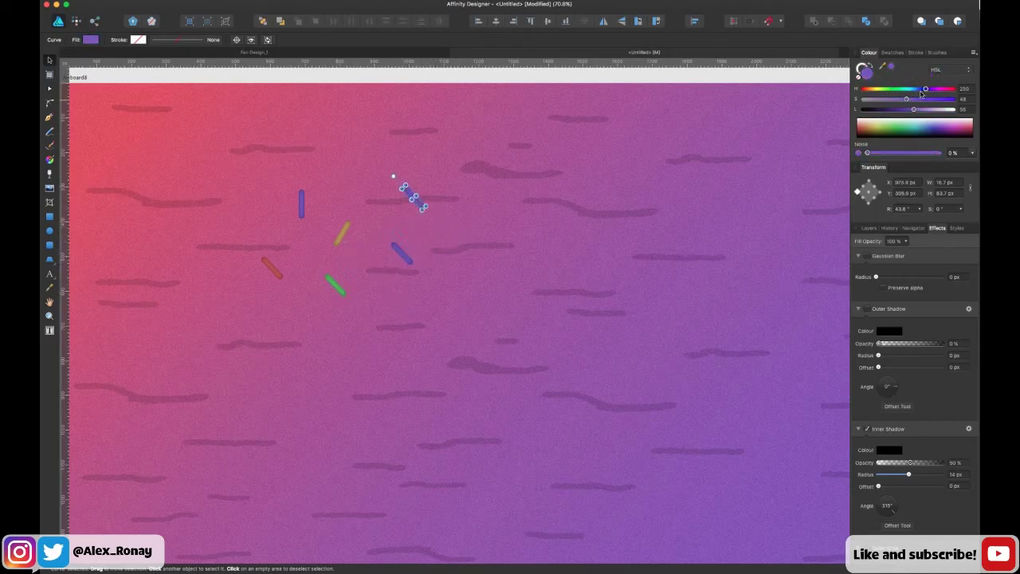
mouse_move(923, 90)
mouse_down()
mouse_move(889, 90)
mouse_move(908, 89)
mouse_up()
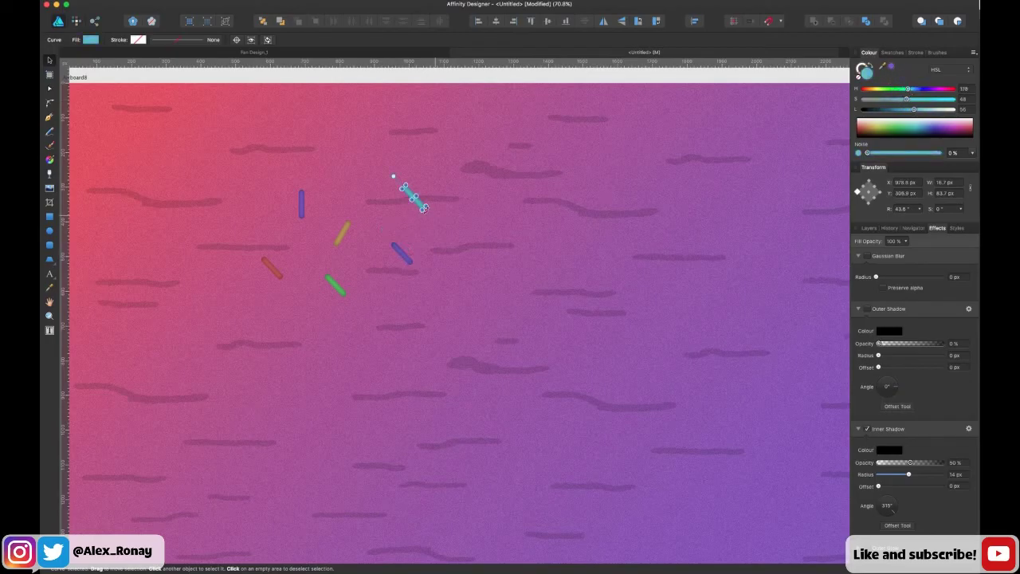
drag(405, 199, 428, 241)
Group the coloured sprinkles and place a duplicate of the group near the ice cream artboard's upper-left corner.
click(401, 253)
shift+click(396, 212)
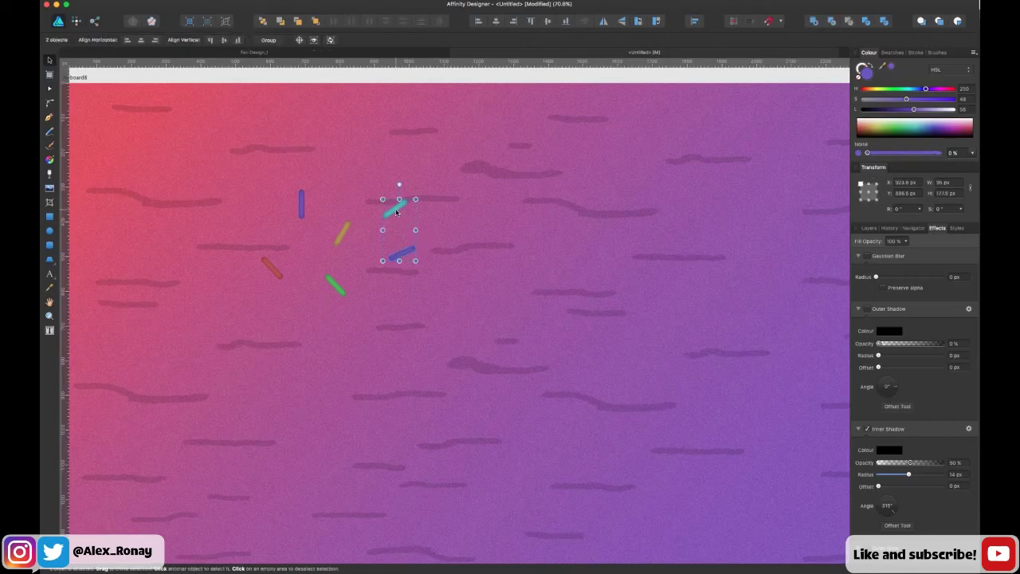
click(269, 39)
alt+drag(339, 239, 213, 188)
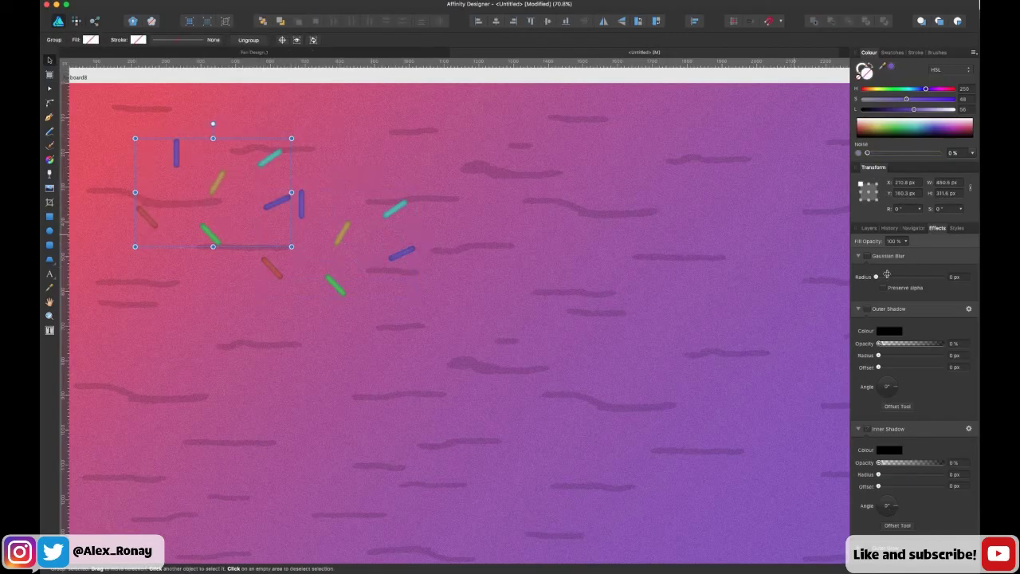
Add an HSL shift adjustment to the duplicated sprinkle group with a hue shift of about 148.5°.
click(869, 229)
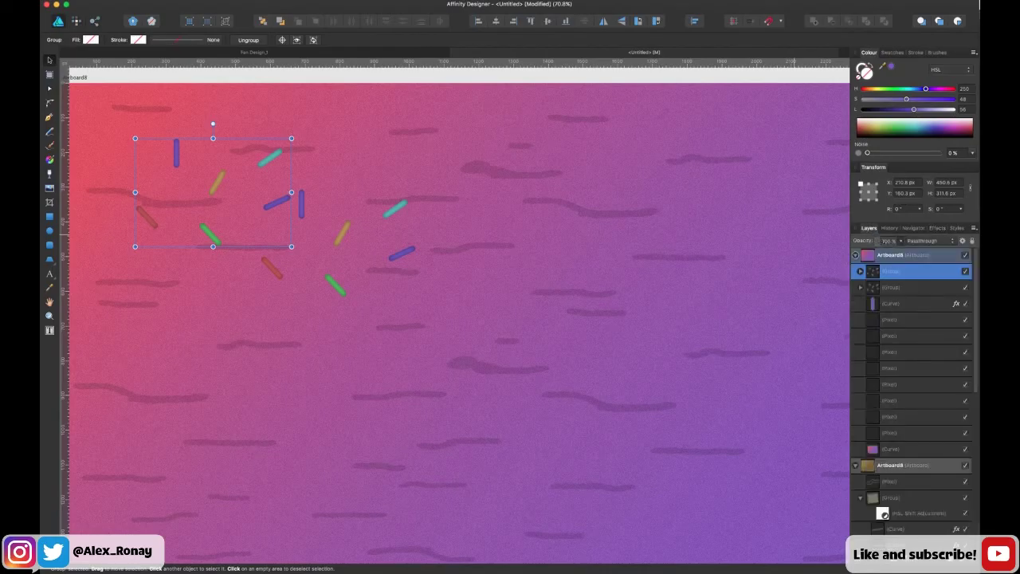
click(910, 564)
click(906, 374)
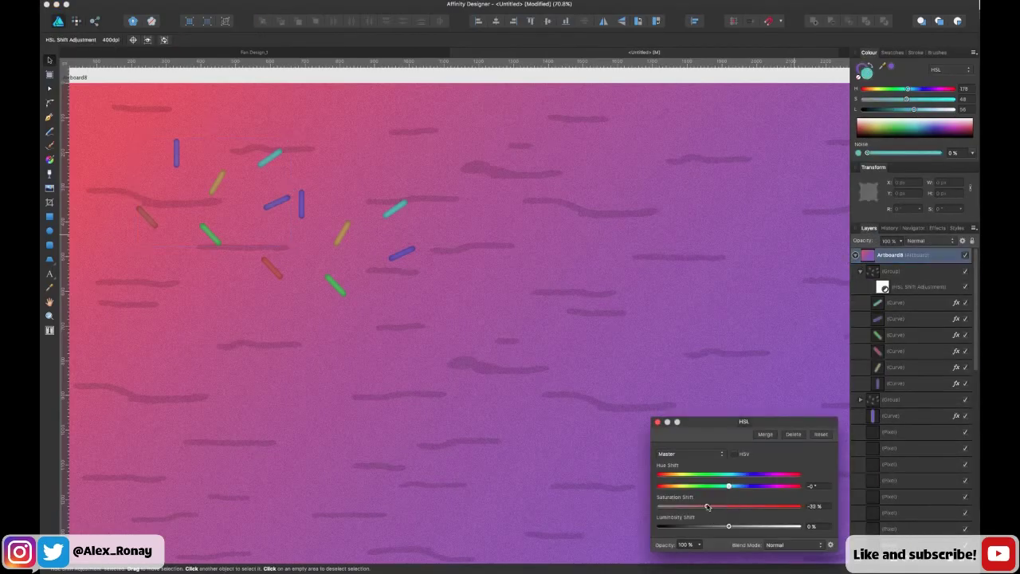
drag(712, 506, 787, 490)
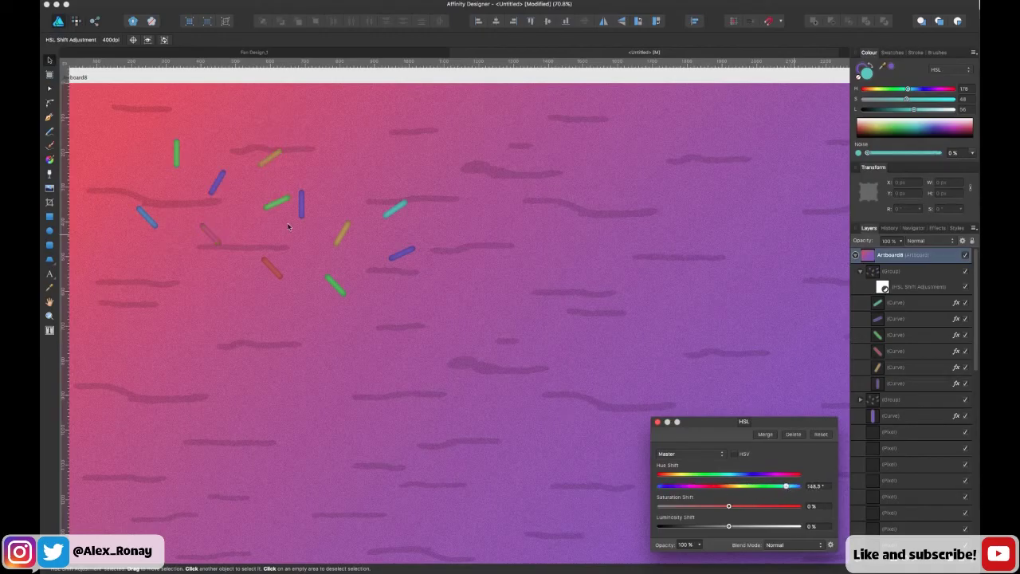
Rotate the recoloured sprinkle group to about -129° and duplicate it below and beside the original sprinkles.
click(273, 155)
drag(277, 158, 210, 242)
scroll(210, 242, down, 4)
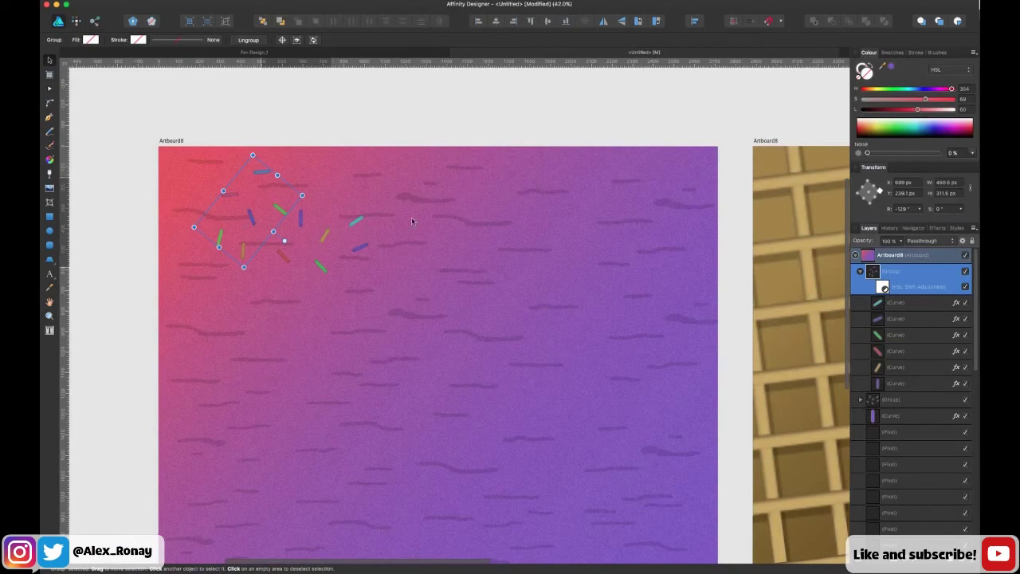
alt+drag(273, 210, 297, 308)
alt+drag(298, 308, 376, 321)
alt+drag(389, 318, 416, 270)
Set the hue shift of the lower-middle sprinkle group's HSL adjustment to about -12°.
click(375, 282)
click(889, 288)
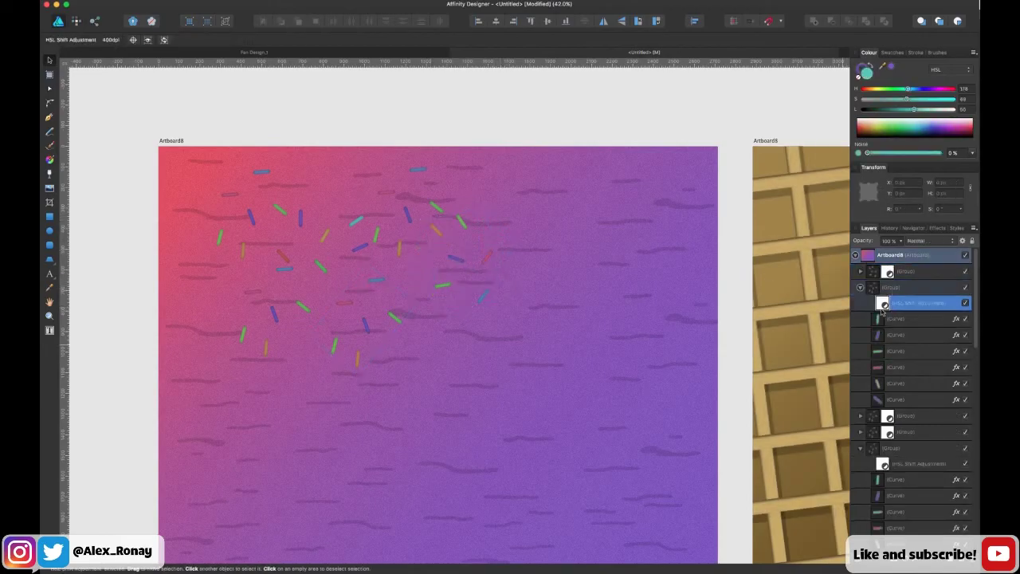
double_click(883, 307)
mouse_move(729, 486)
mouse_down()
mouse_move(713, 488)
mouse_move(725, 491)
mouse_up()
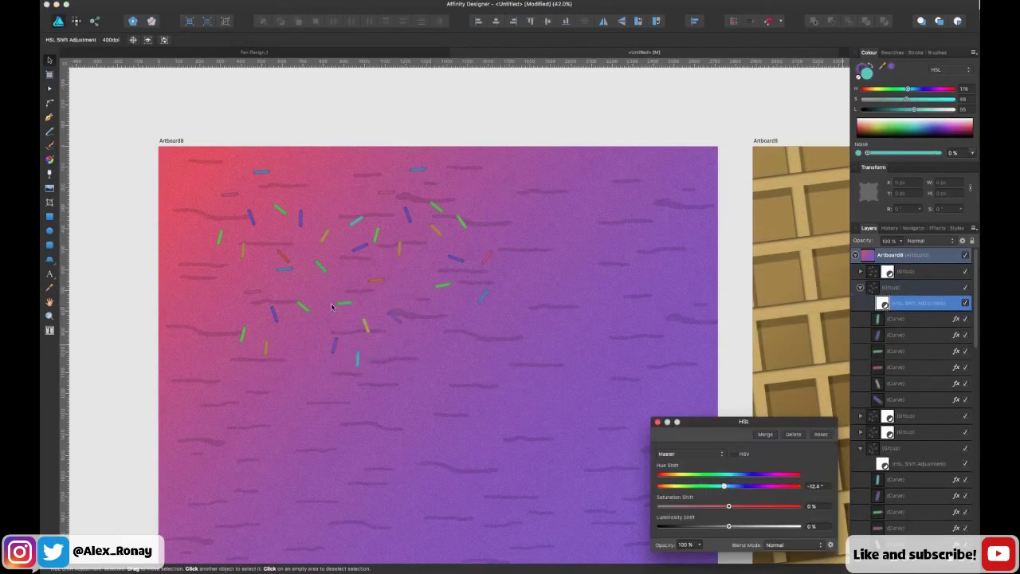
Rotate the lower-middle sprinkle group slightly and the lower-left one to about -171° to vary the pattern.
click(375, 281)
click(395, 318)
click(457, 123)
click(367, 328)
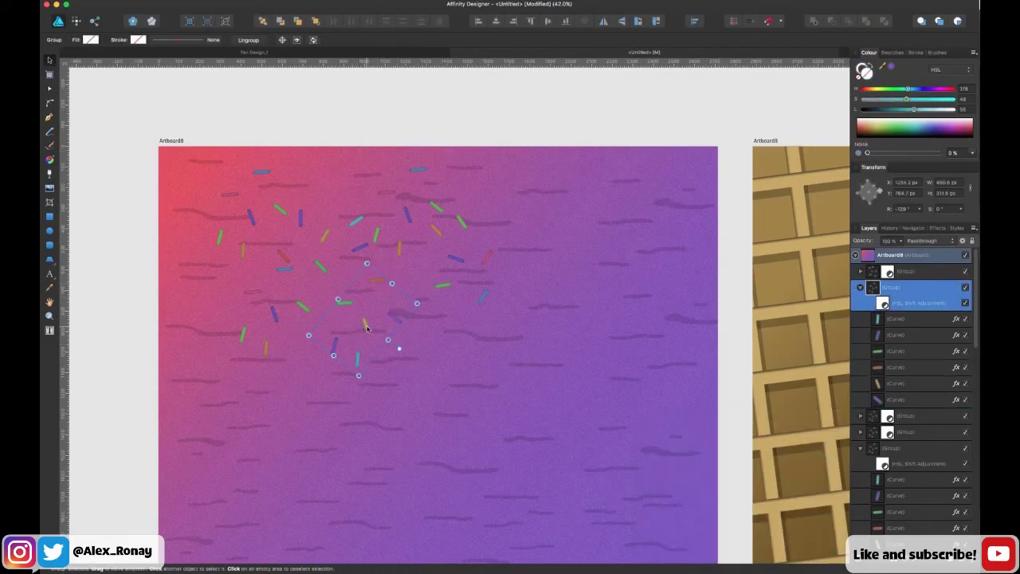
mouse_move(423, 303)
mouse_down()
mouse_move(403, 341)
mouse_move(339, 358)
mouse_move(398, 299)
mouse_move(418, 309)
mouse_up()
click(290, 303)
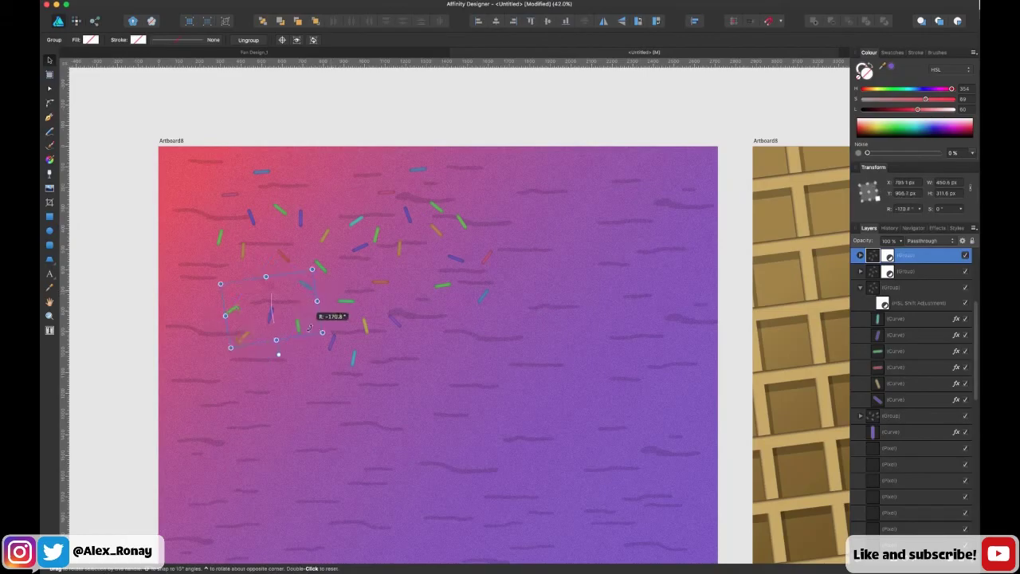
Select the sprinkle groups and duplicate them to the right and downwards to cover the ice cream artboard.
drag(131, 164, 533, 355)
alt+drag(462, 283, 627, 309)
alt+drag(657, 235, 488, 339)
scroll(665, 240, down, 4)
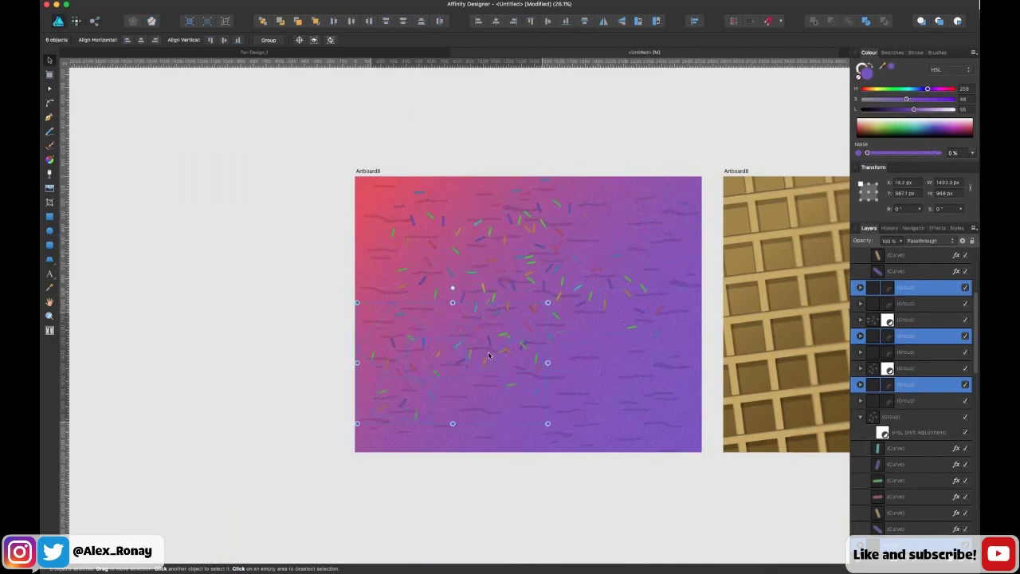
alt+drag(540, 306, 637, 230)
Duplicate a single sprinkle group into the empty lower-right area of the ice cream texture.
click(480, 295)
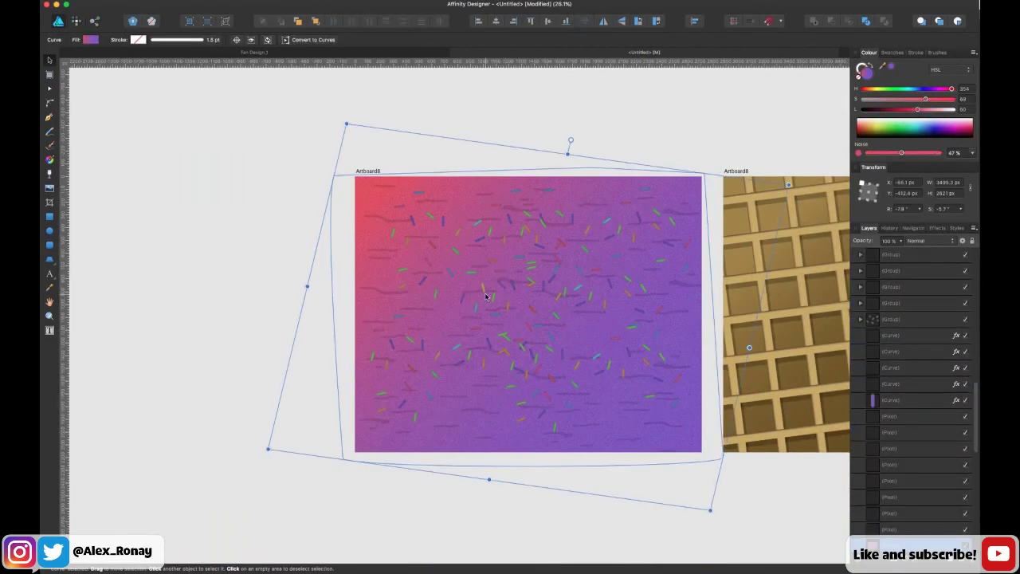
click(484, 292)
alt+drag(484, 291, 621, 443)
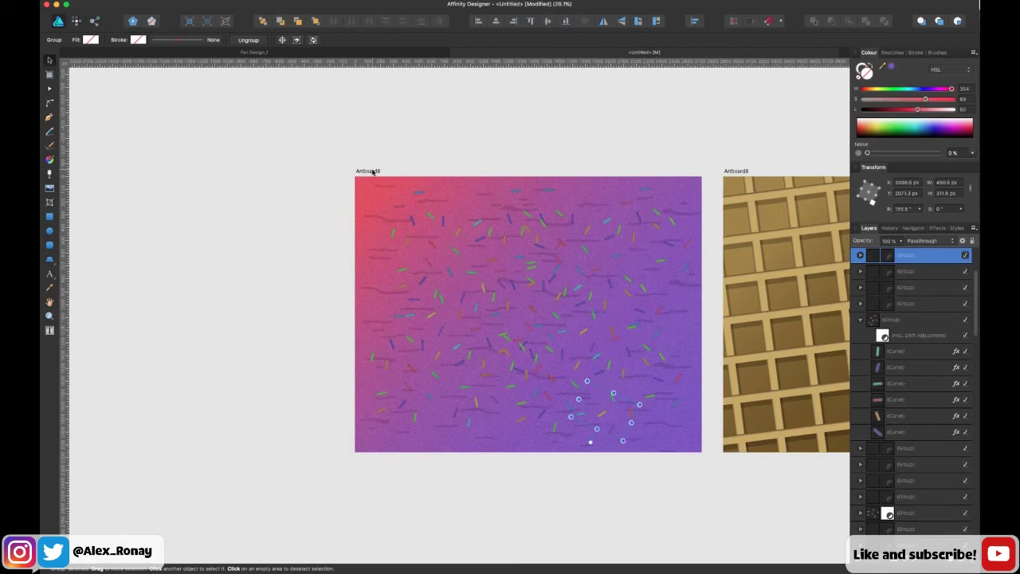
Export the ice cream artboard as a PNG-24 image of 2715 × 2160 px.
click(372, 172)
click(132, 0)
click(177, 144)
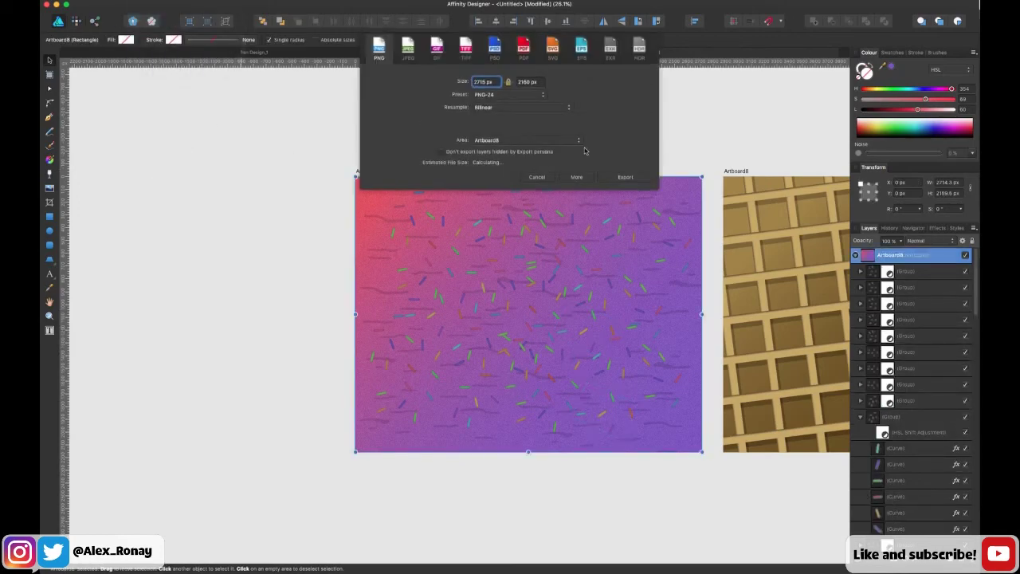
click(539, 177)
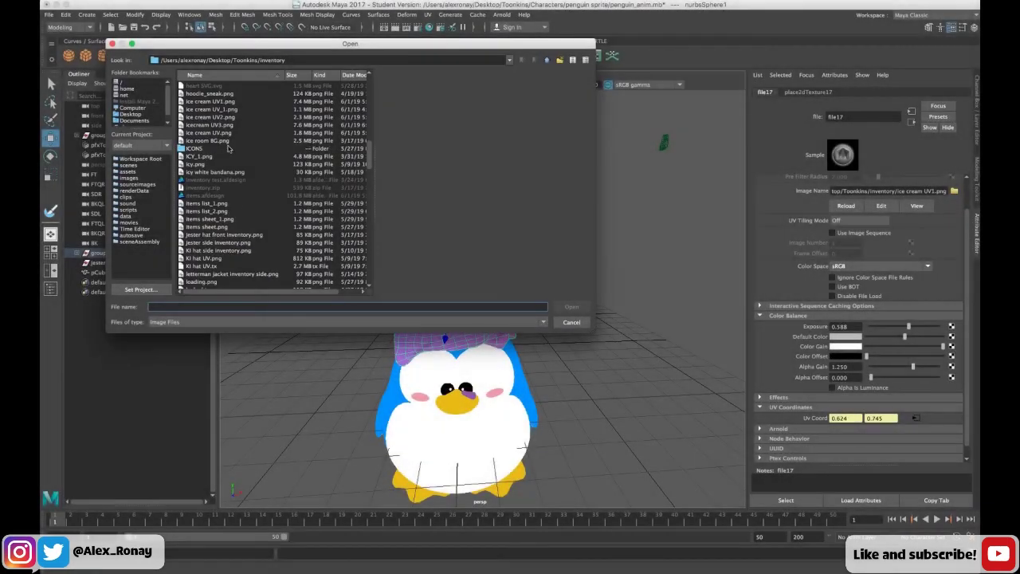
In Maya, load icecream UV3.png as the image of the scoop's file texture and inspect the scoop.
click(229, 125)
click(564, 305)
click(565, 315)
alt+drag(564, 315, 470, 316)
click(471, 317)
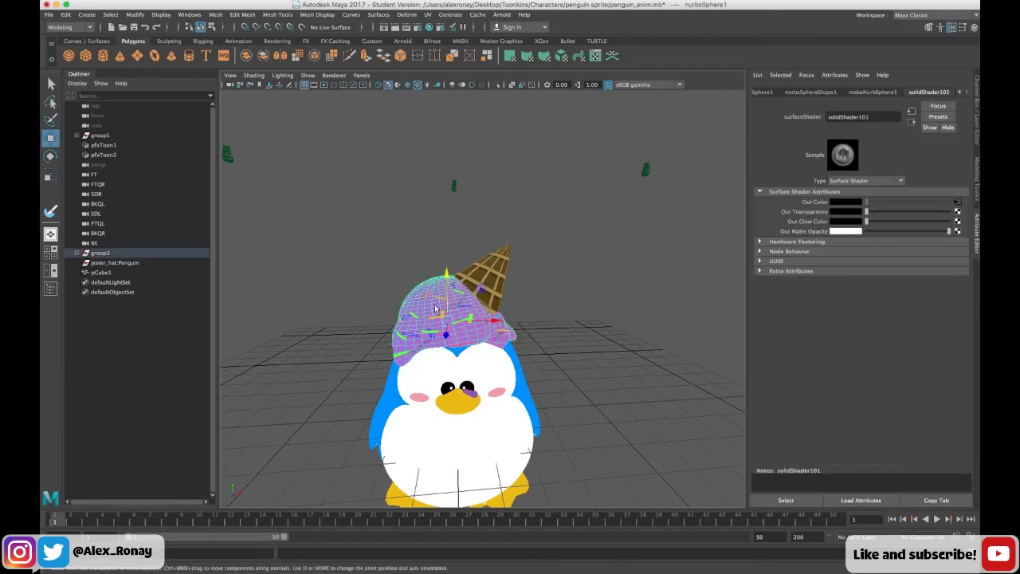
Set the scoop texture's UV rotation to about 87.6 and view the hat from the front.
drag(883, 287, 889, 286)
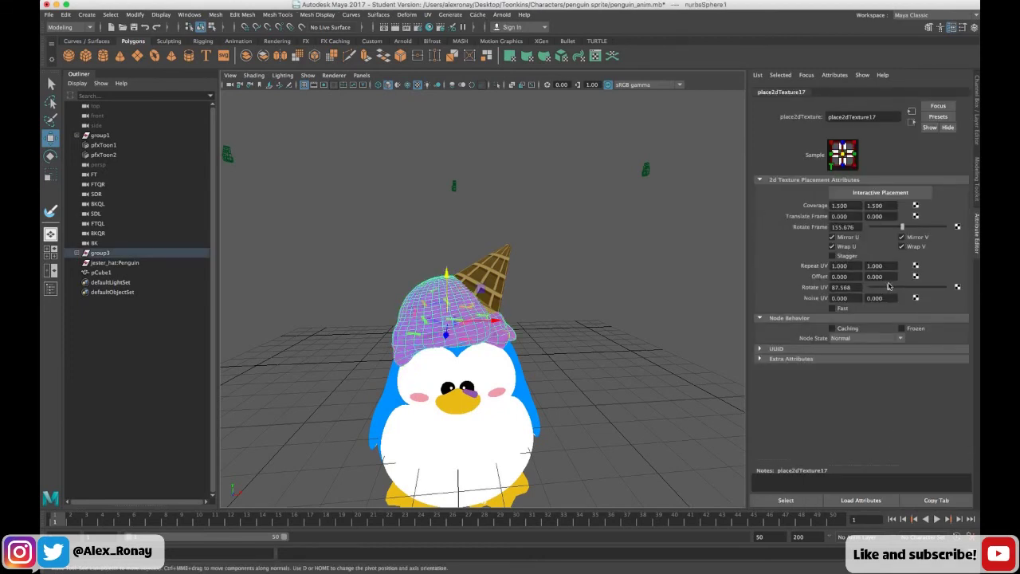
click(631, 299)
alt+drag(630, 299, 570, 337)
scroll(570, 337, down, 4)
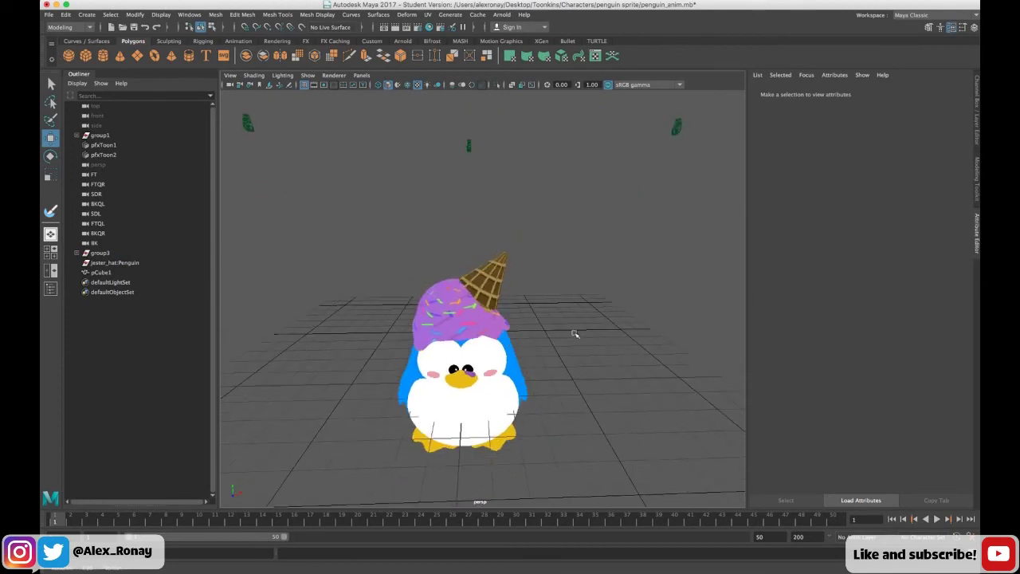
Parent the waffle cone to the ice cream scoop.
click(485, 283)
shift+click(450, 298)
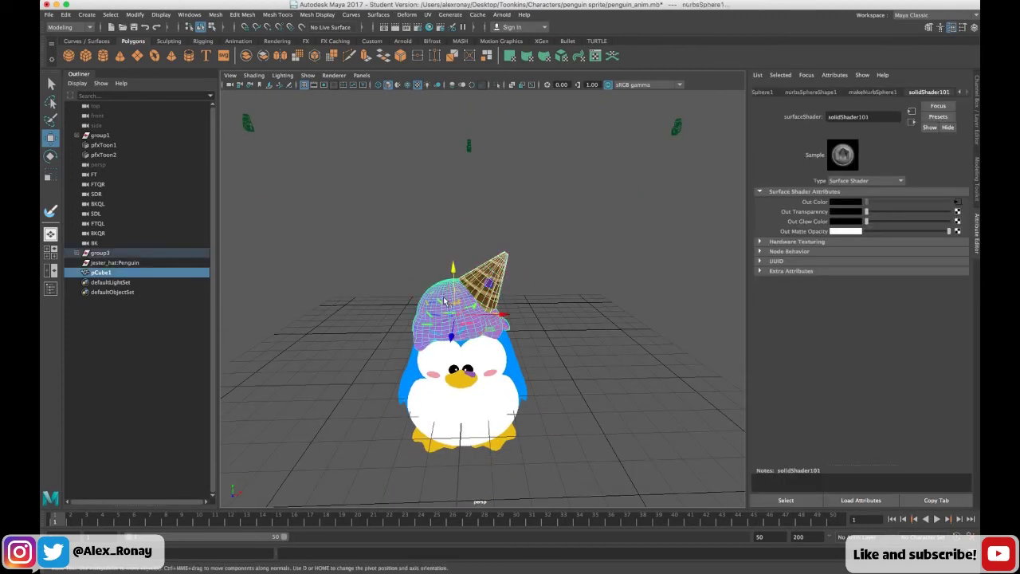
key(p)
click(533, 312)
click(467, 380)
click(595, 370)
Open the scoop's 2D texture placement and set its UV rotation to 180.
alt+drag(595, 370, 520, 375)
click(486, 325)
click(960, 203)
click(914, 418)
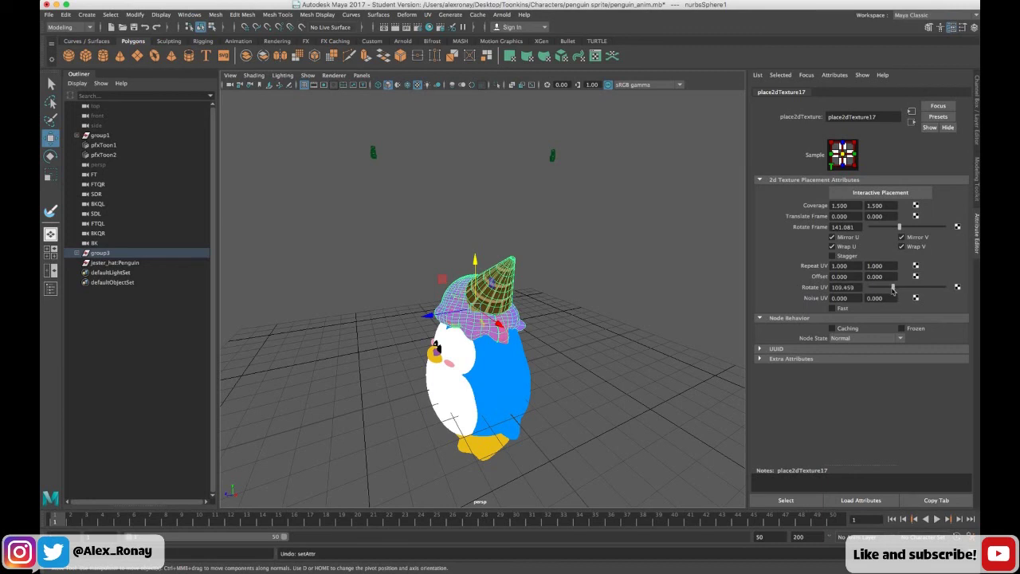
alt+drag(630, 321, 569, 323)
scroll(569, 324, up, 5)
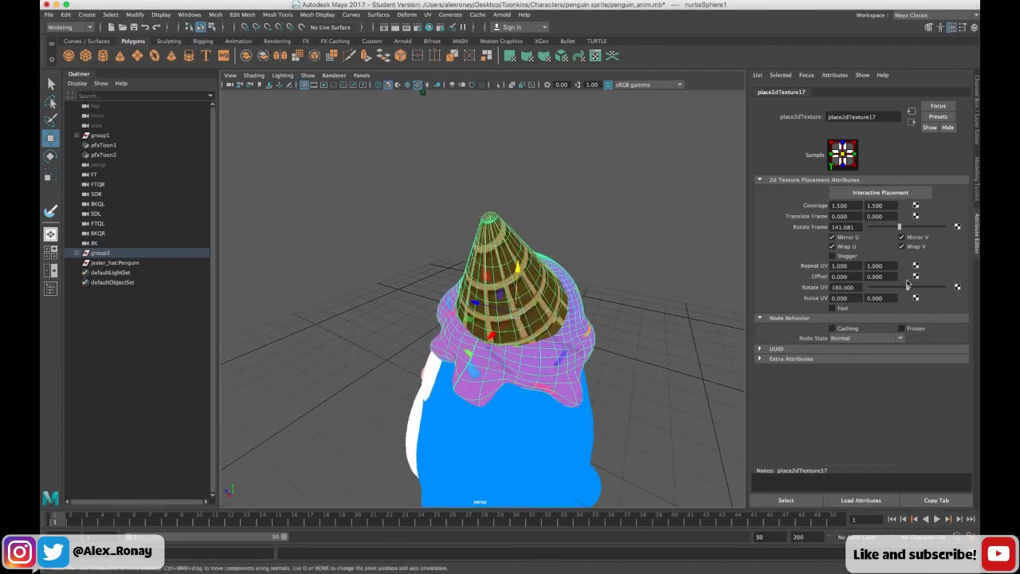
click(700, 341)
Play the penguin's animation to check how the hat follows, and return to the first frame.
alt+drag(650, 352, 442, 353)
scroll(442, 353, down, 5)
mouse_move(560, 309)
alt+mouse_down()
mouse_move(508, 295)
mouse_move(545, 316)
alt+mouse_up()
click(937, 519)
scroll(574, 359, down, 3)
mouse_move(602, 341)
alt+mouse_down()
mouse_move(550, 344)
mouse_move(654, 344)
mouse_move(545, 346)
mouse_move(592, 344)
alt+mouse_up()
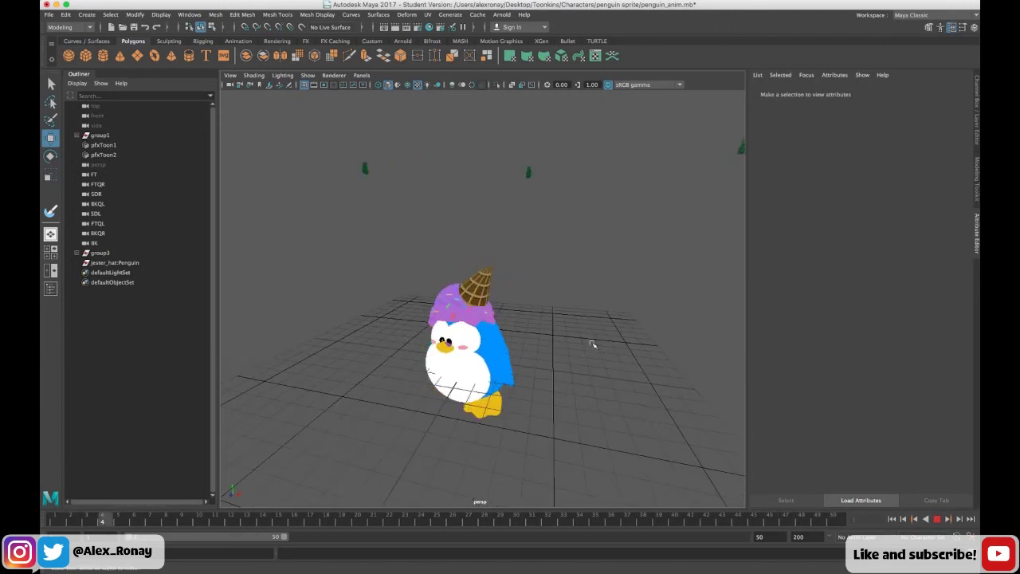
click(467, 308)
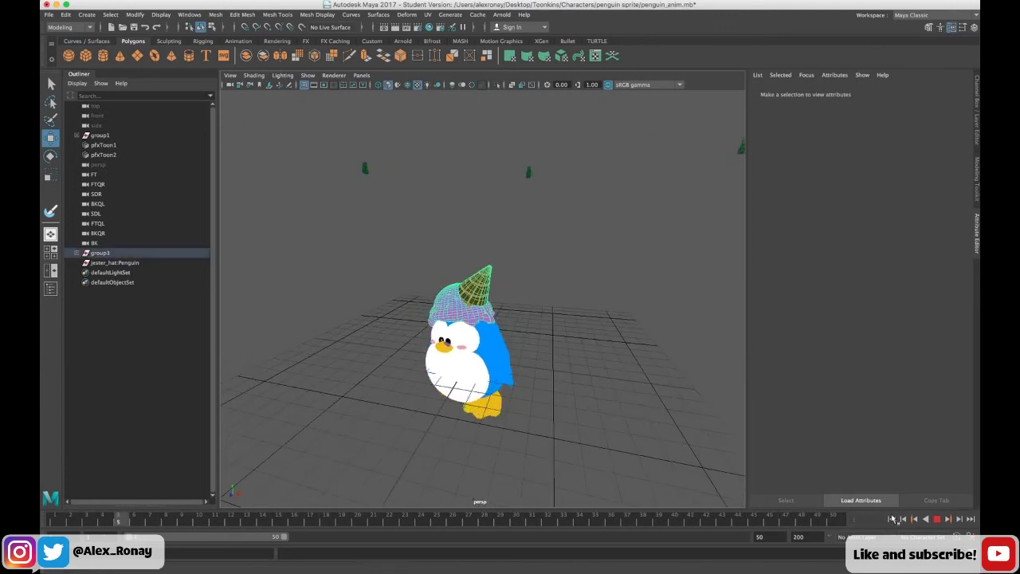
click(936, 521)
click(892, 521)
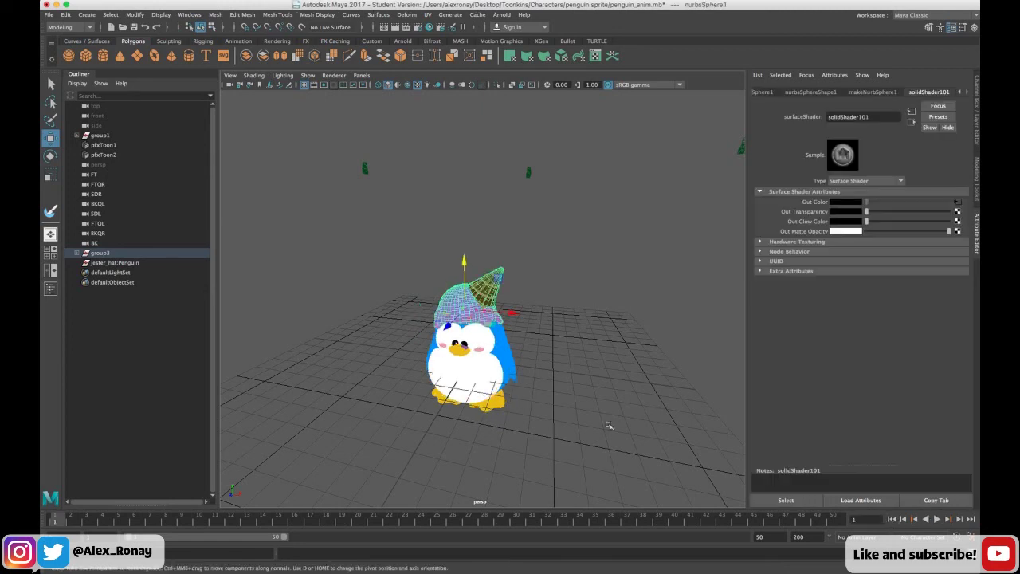
Unparent the waffle cone from the ice cream scoop.
click(608, 424)
click(489, 283)
click(490, 283)
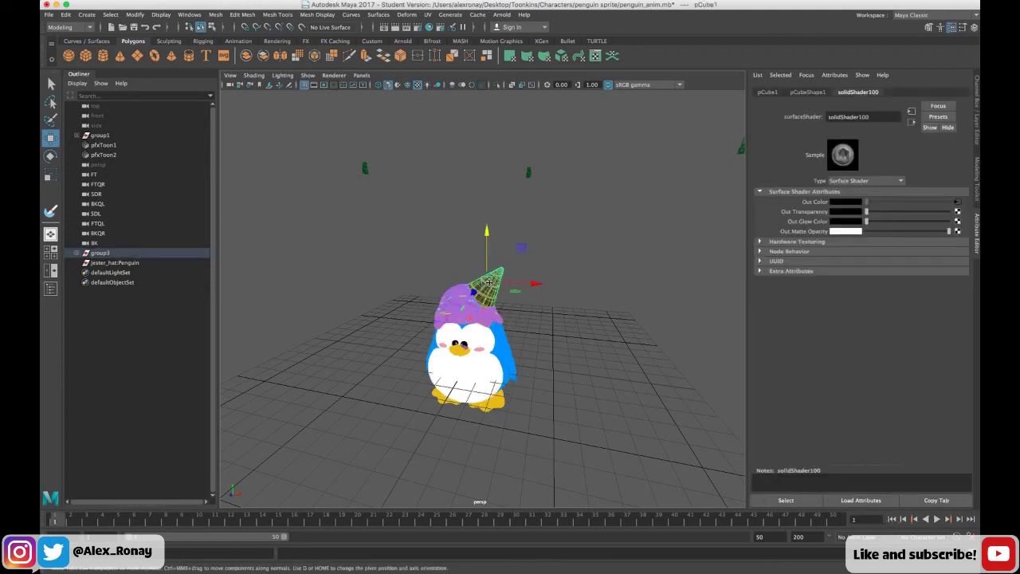
click(448, 277)
click(453, 298)
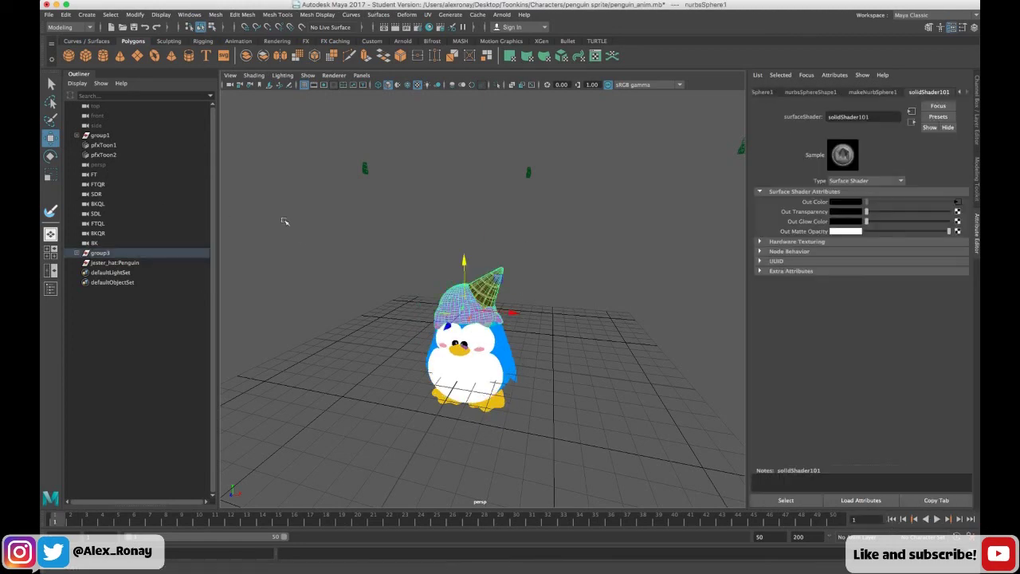
click(485, 283)
key(shift+p)
Scale the ice cream scoop slightly along its vertical axis.
click(459, 302)
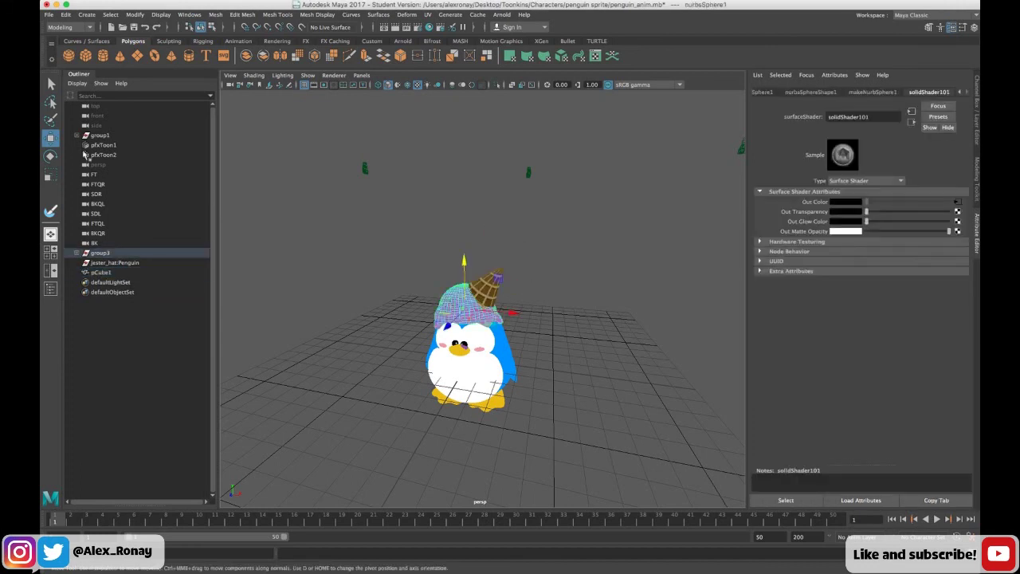
click(50, 175)
drag(462, 264, 461, 265)
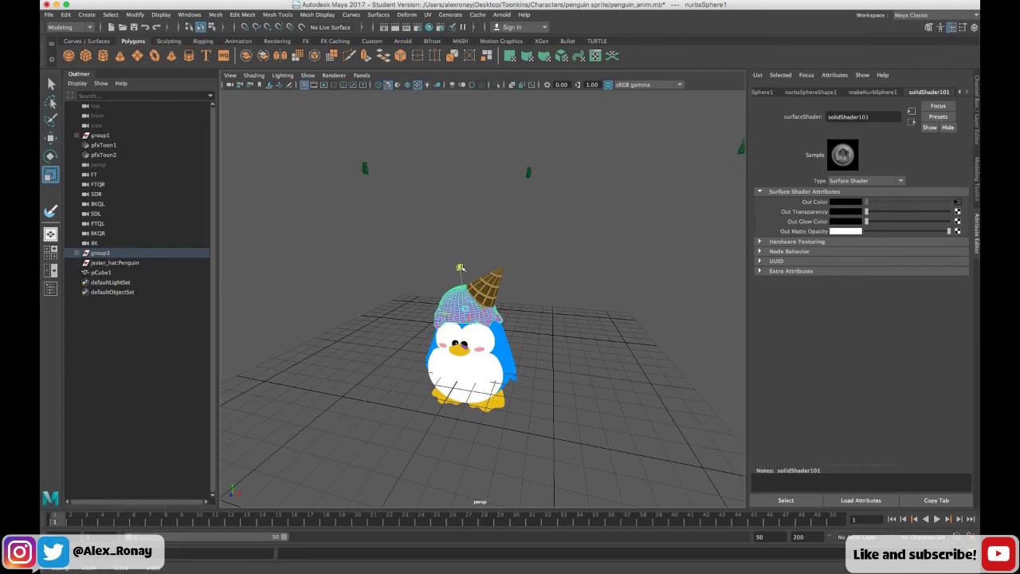
click(382, 298)
alt+drag(383, 298, 417, 310)
Parent the waffle cone back under the ice cream scoop.
click(48, 139)
click(436, 301)
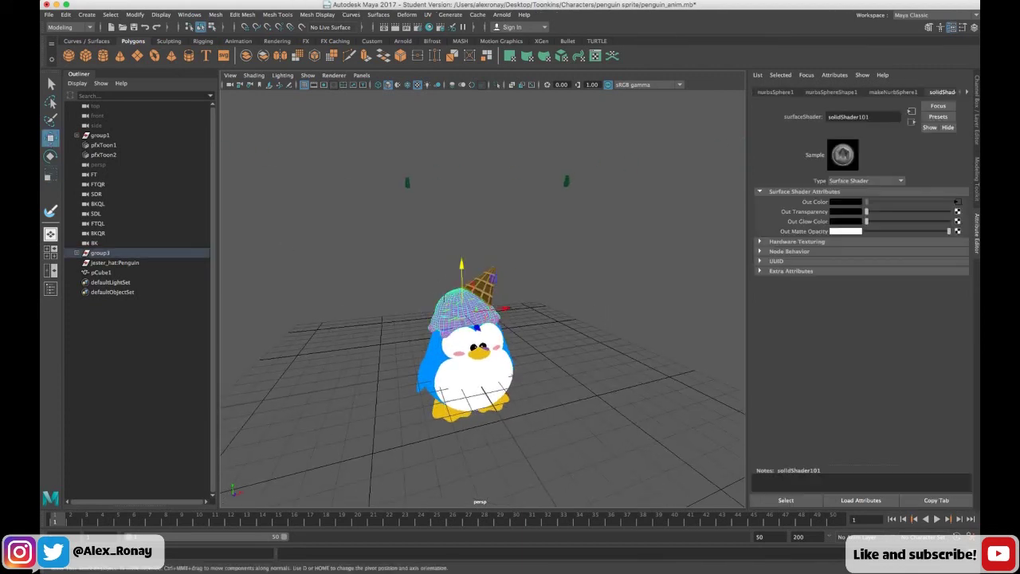
click(478, 274)
click(483, 286)
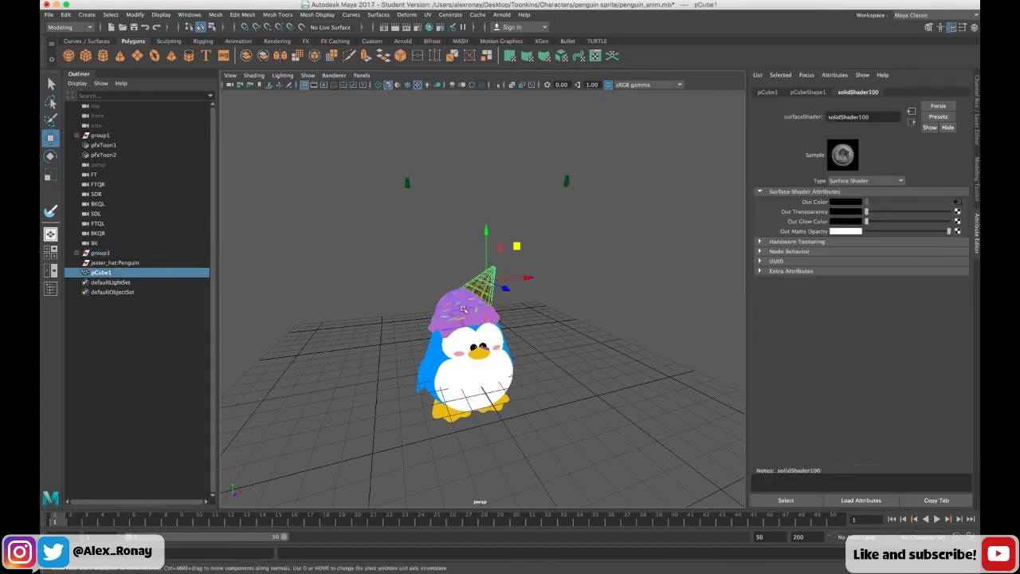
shift+click(459, 316)
key(p)
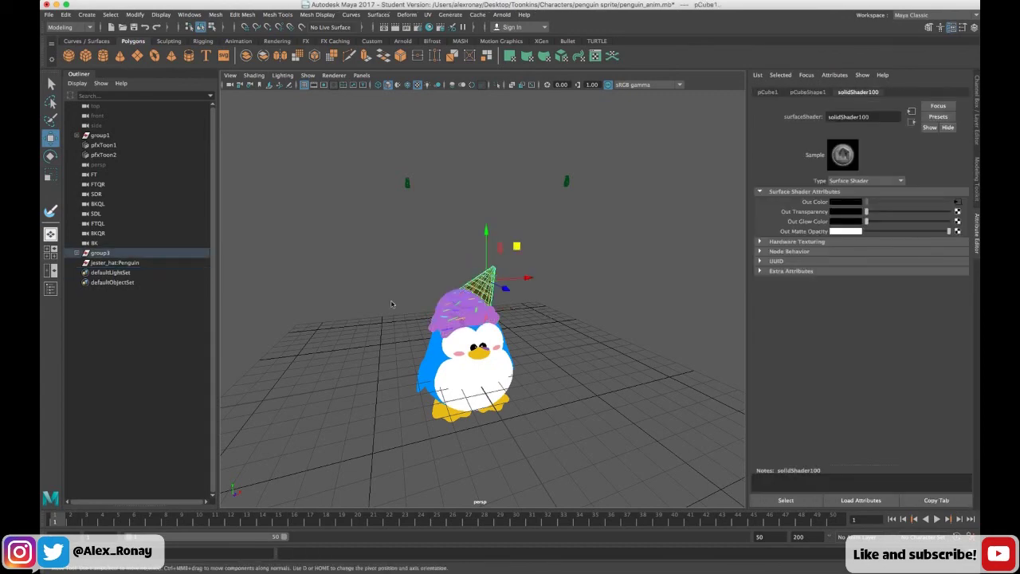
Play the penguin's animation from several angles to check how the ice cream hat follows, and return to the first frame.
click(392, 305)
alt+drag(391, 305, 806, 336)
scroll(350, 299, up, 3)
alt+drag(602, 365, 558, 316)
click(937, 519)
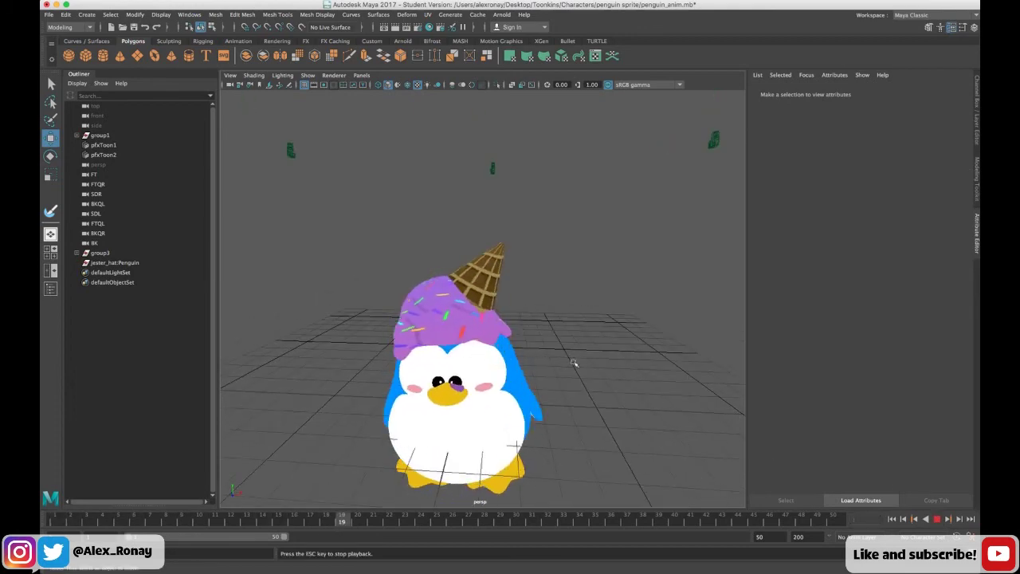
scroll(577, 360, down, 3)
mouse_move(604, 342)
alt+mouse_down()
mouse_move(549, 343)
mouse_move(654, 344)
mouse_move(543, 346)
mouse_move(593, 344)
alt+mouse_up()
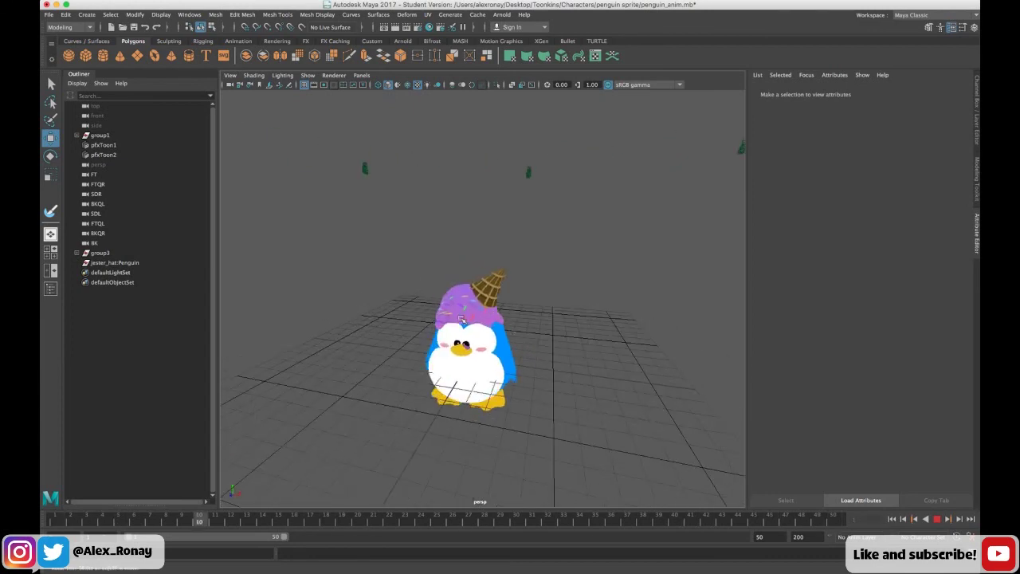
click(475, 304)
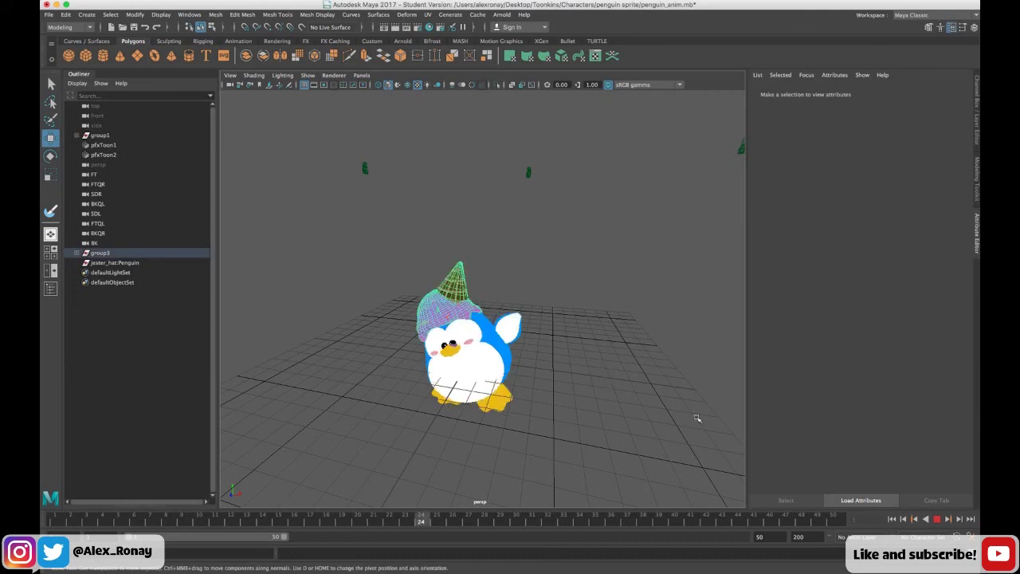
click(936, 519)
click(541, 371)
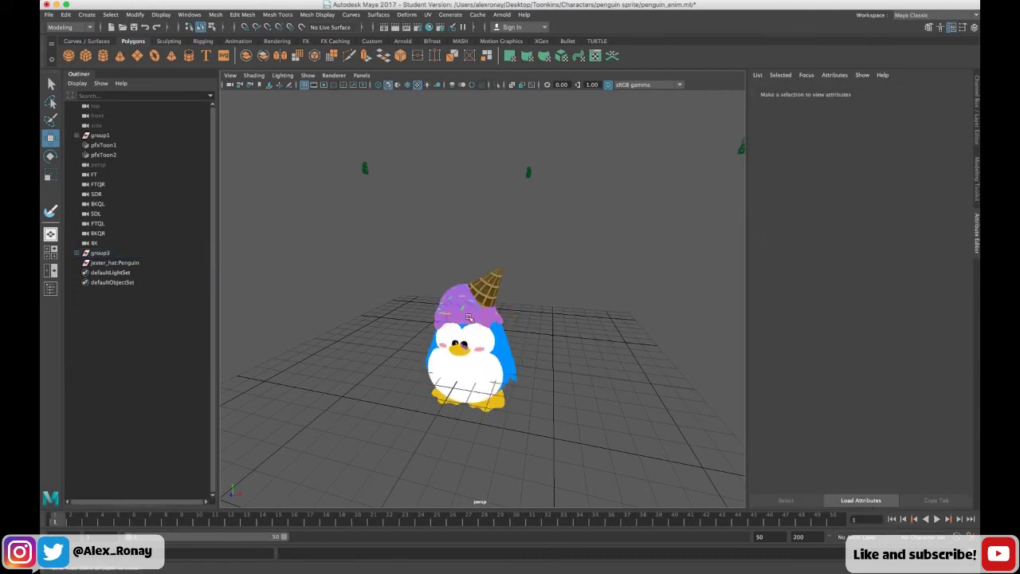
Unparent the waffle cone from the ice cream scoop.
click(488, 282)
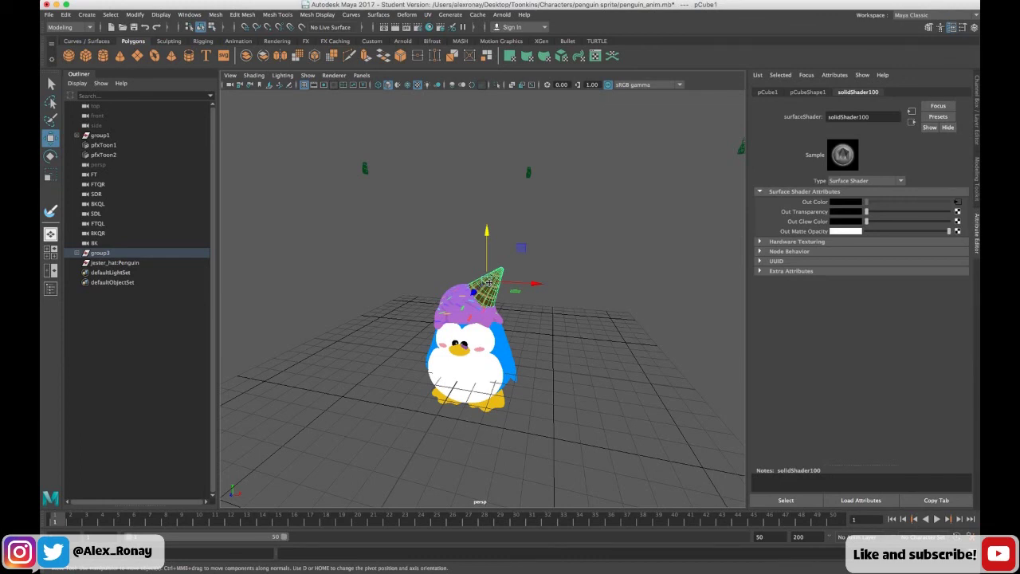
click(448, 277)
click(459, 295)
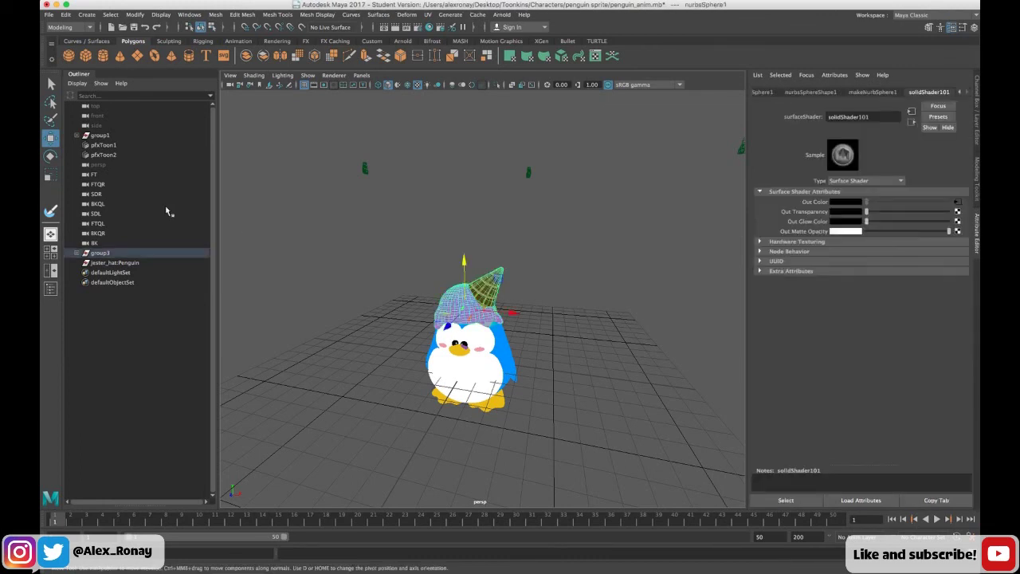
click(541, 372)
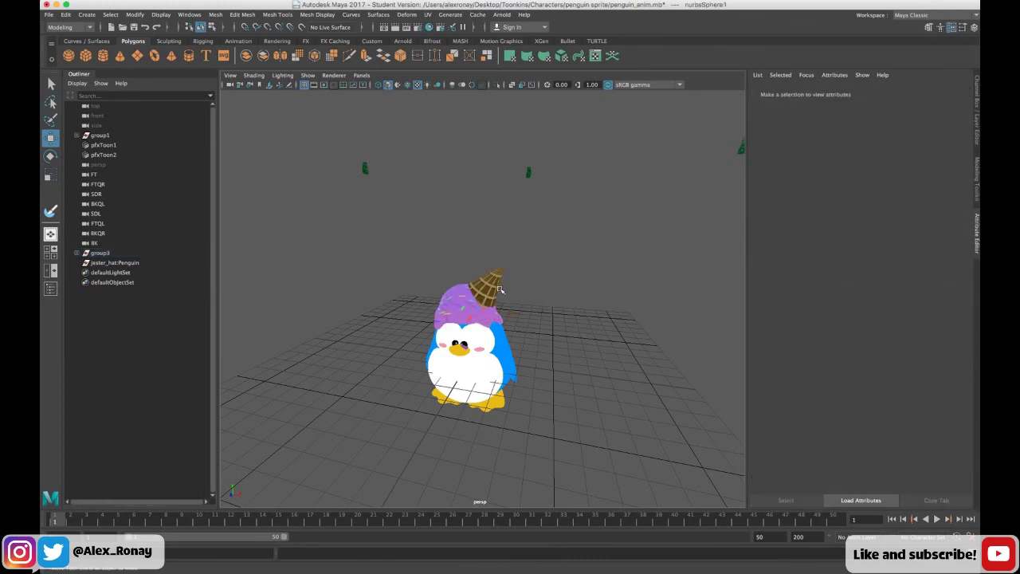
click(487, 284)
key(shift+p)
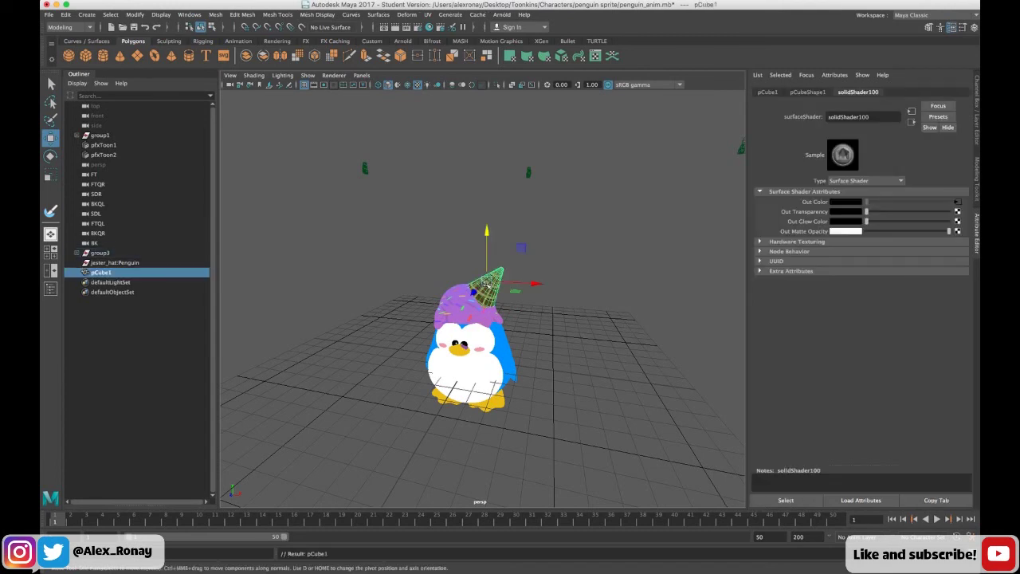
Flatten the ice cream scoop slightly by scaling it down along its vertical axis.
click(448, 303)
click(50, 175)
drag(460, 264, 460, 267)
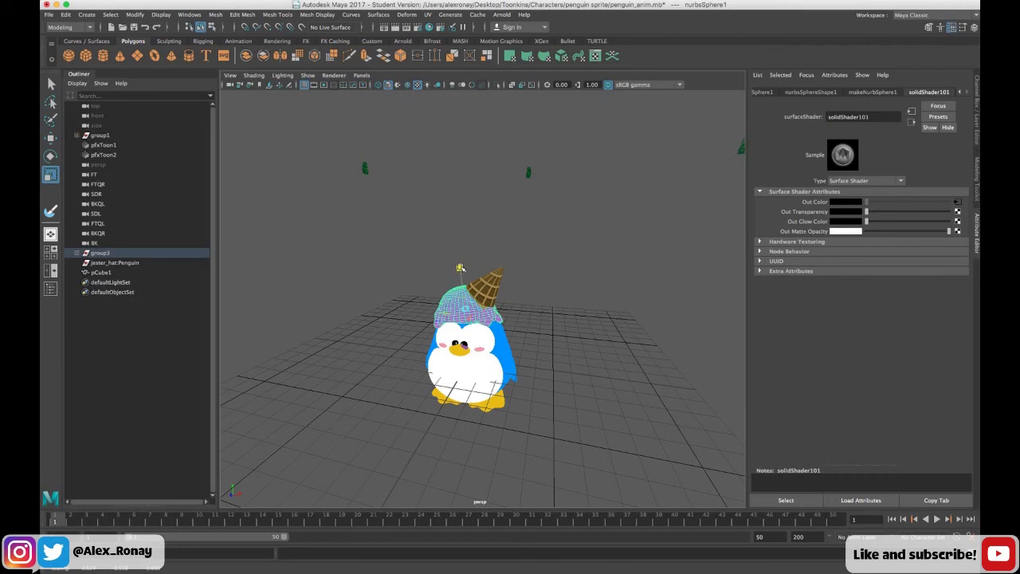
click(384, 297)
alt+drag(368, 309, 410, 311)
click(49, 138)
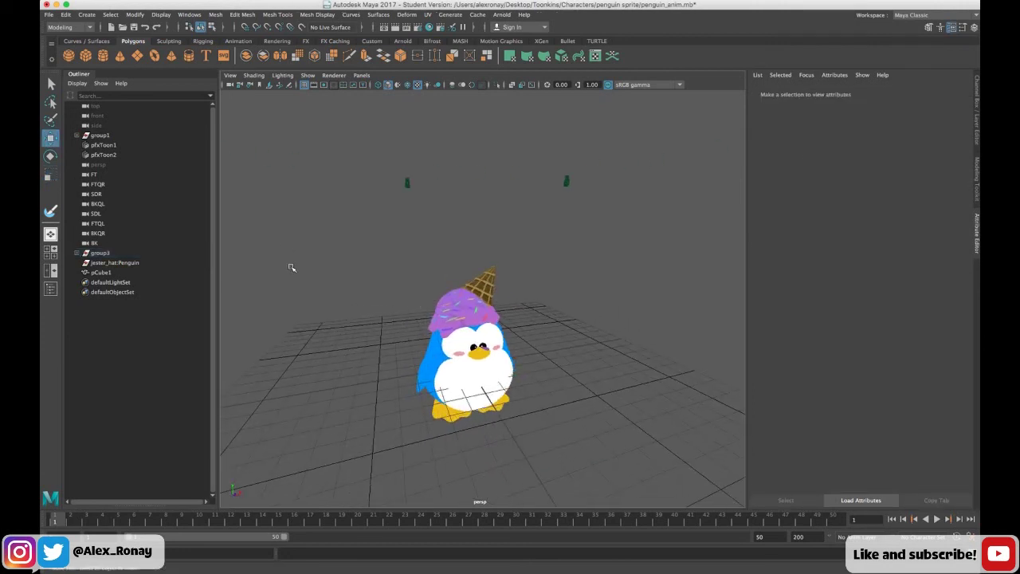
Parent the waffle cone back under the ice cream scoop and look over the finished hat.
click(444, 299)
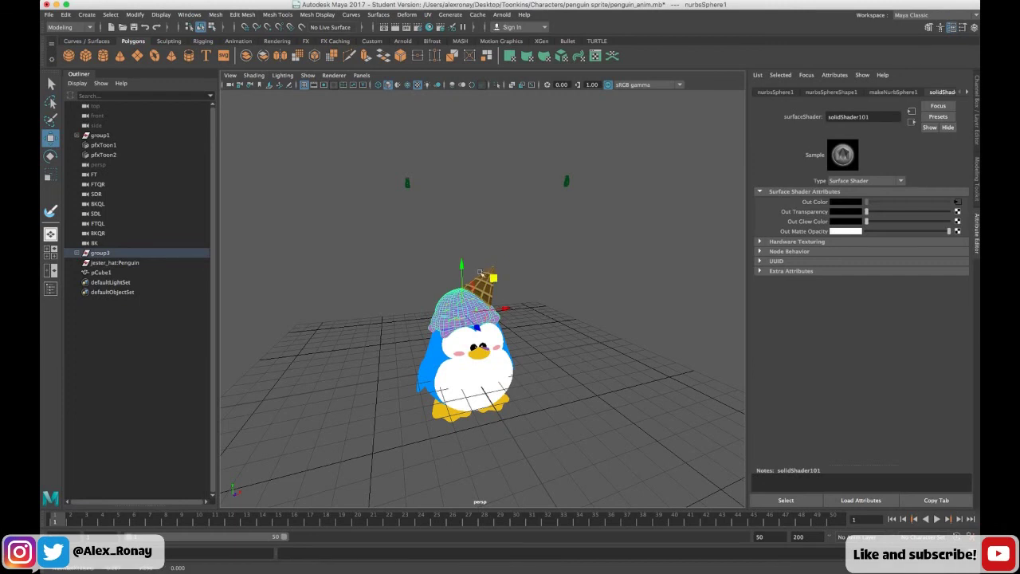
click(493, 277)
click(480, 278)
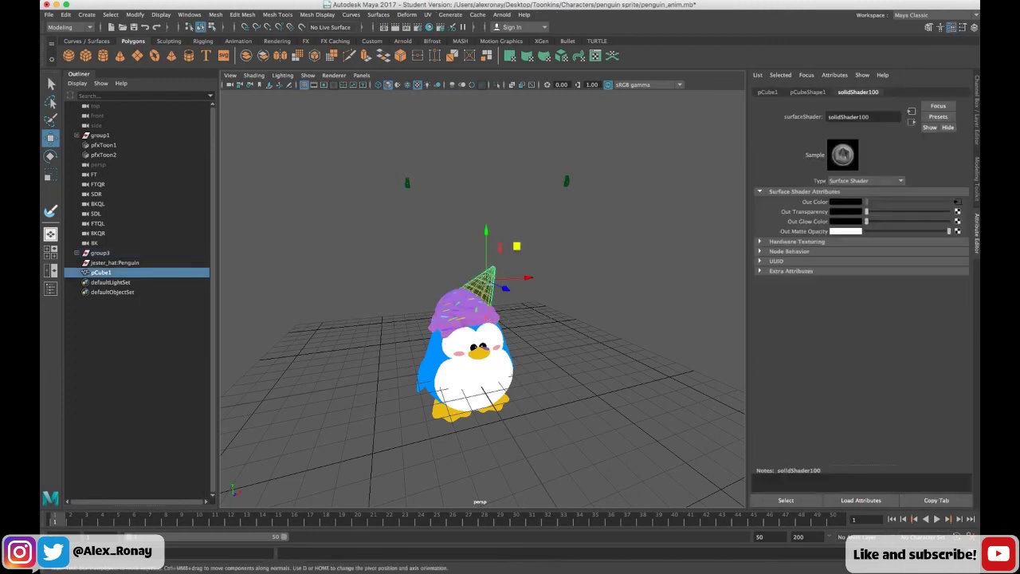
shift+click(459, 316)
key(p)
click(404, 303)
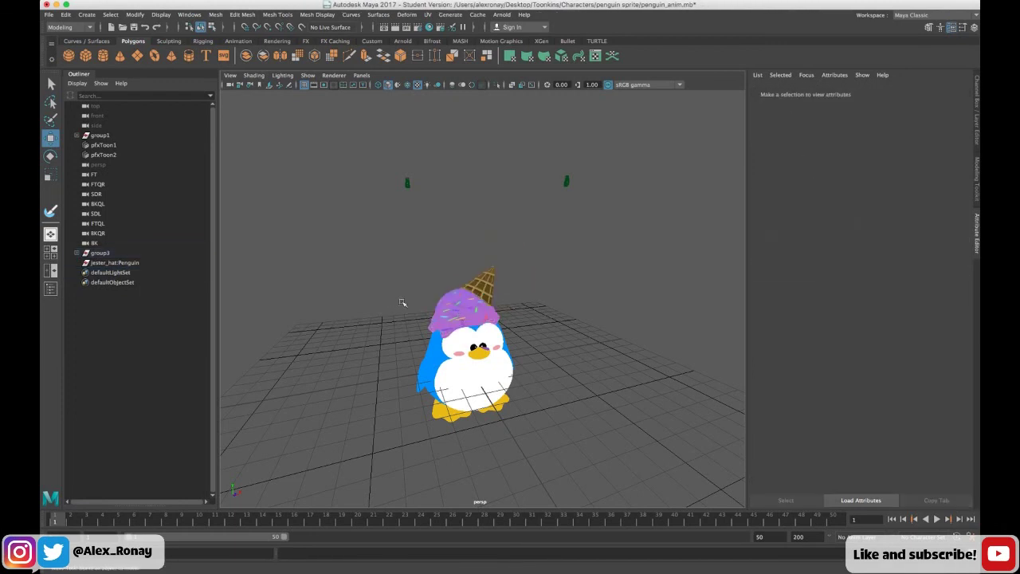
alt+drag(404, 303, 352, 299)
scroll(352, 300, up, 5)
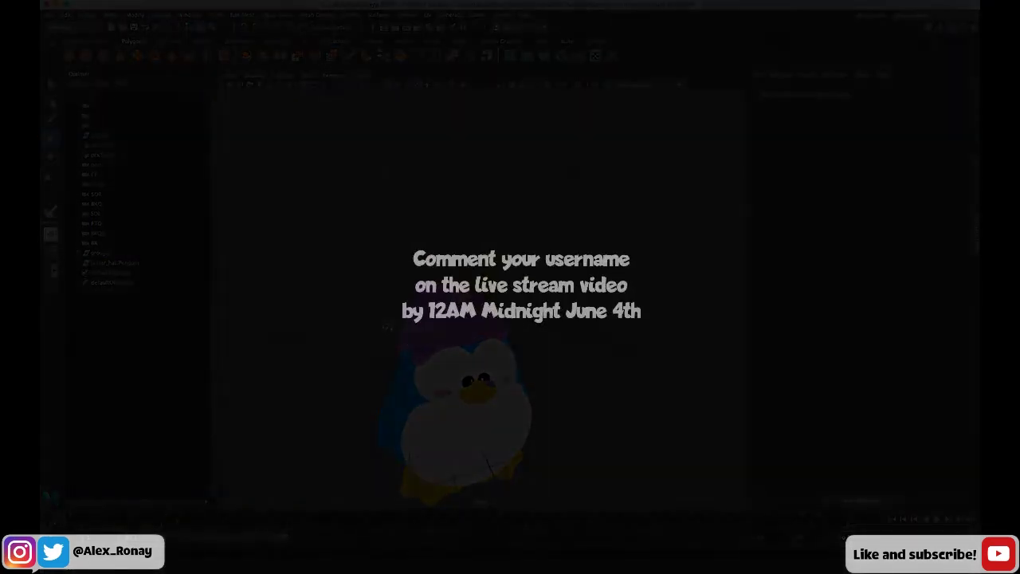